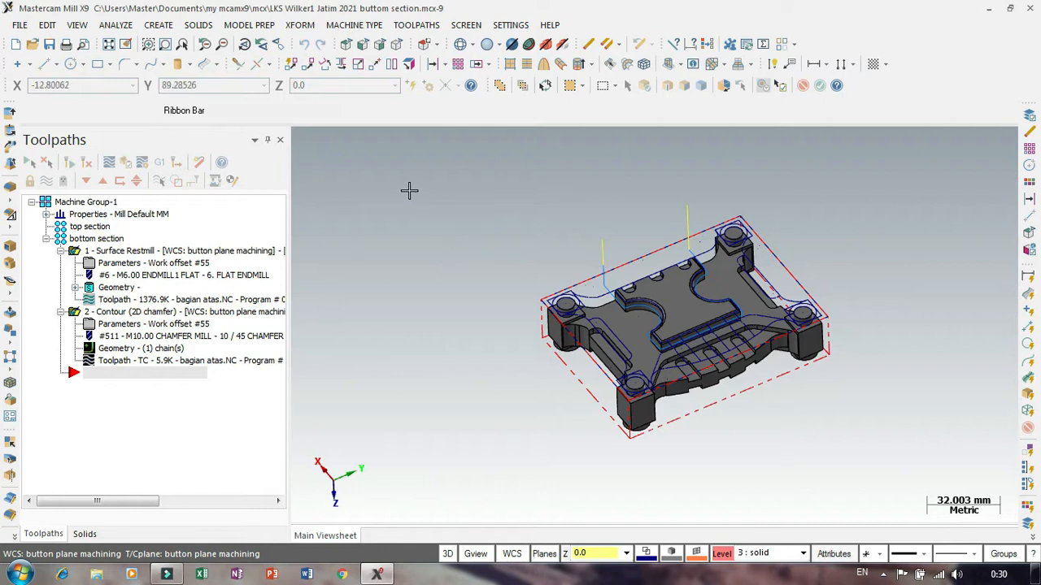
# Hide the displayed tool motion of the bottom section toolpaths so the part and wireframe are unobstructed.
pyautogui.scroll(-2, 406, 227)
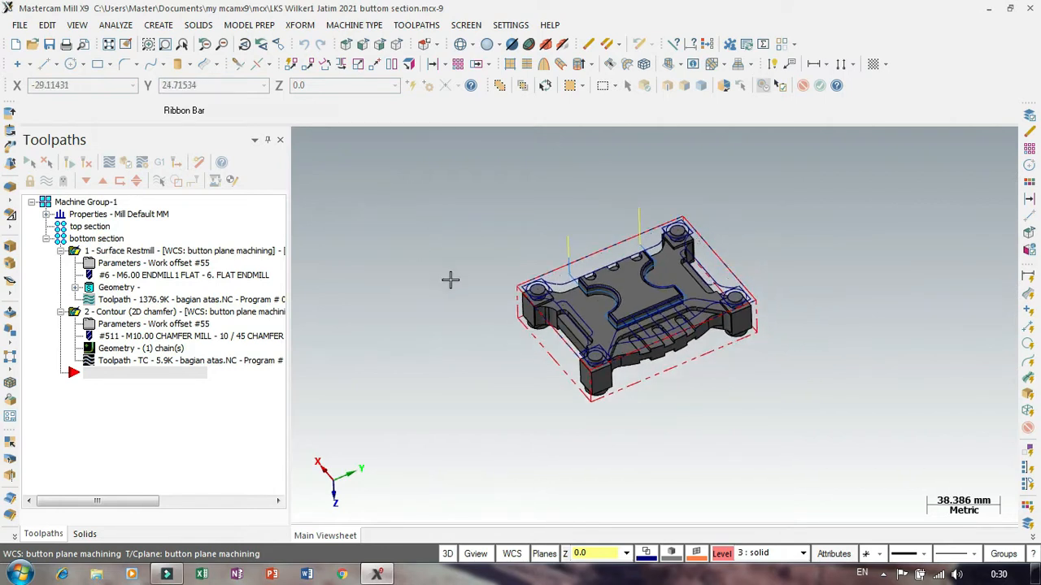
pyautogui.scroll(-1, 454, 317)
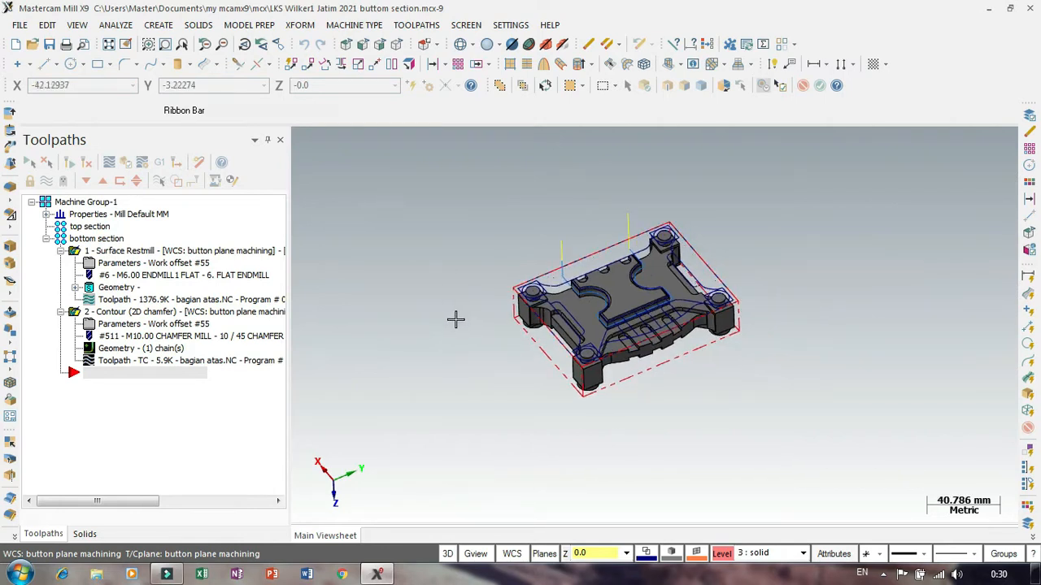
pyautogui.scroll(1, 460, 348)
pyautogui.scroll(-2, 487, 316)
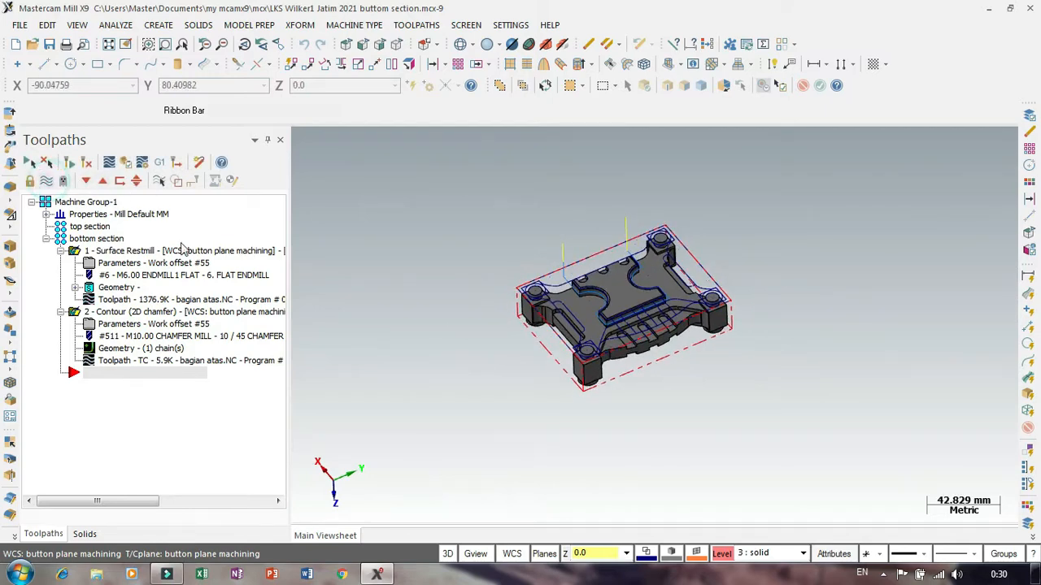
pyautogui.click(46, 180)
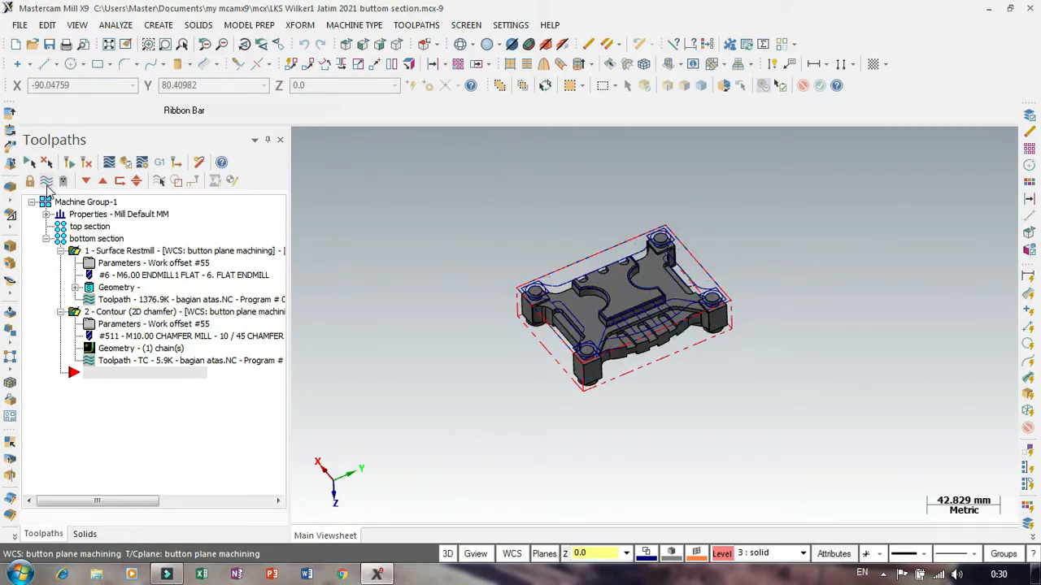
# Make the top level visible and set level 4, front, as the main level in the Level Manager.
pyautogui.scroll(-1, 510, 344)
pyautogui.click(722, 553)
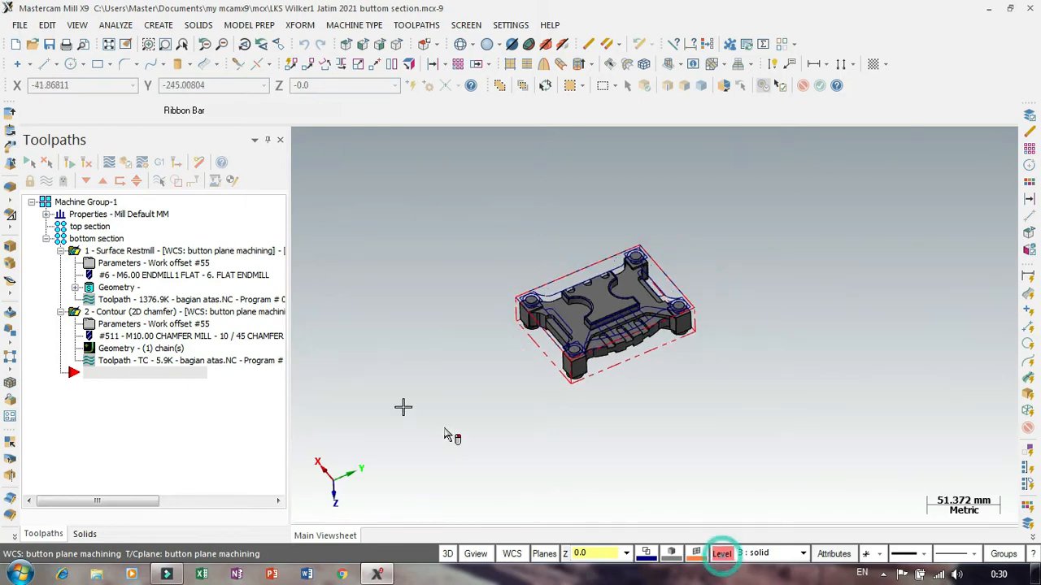
pyautogui.click(133, 236)
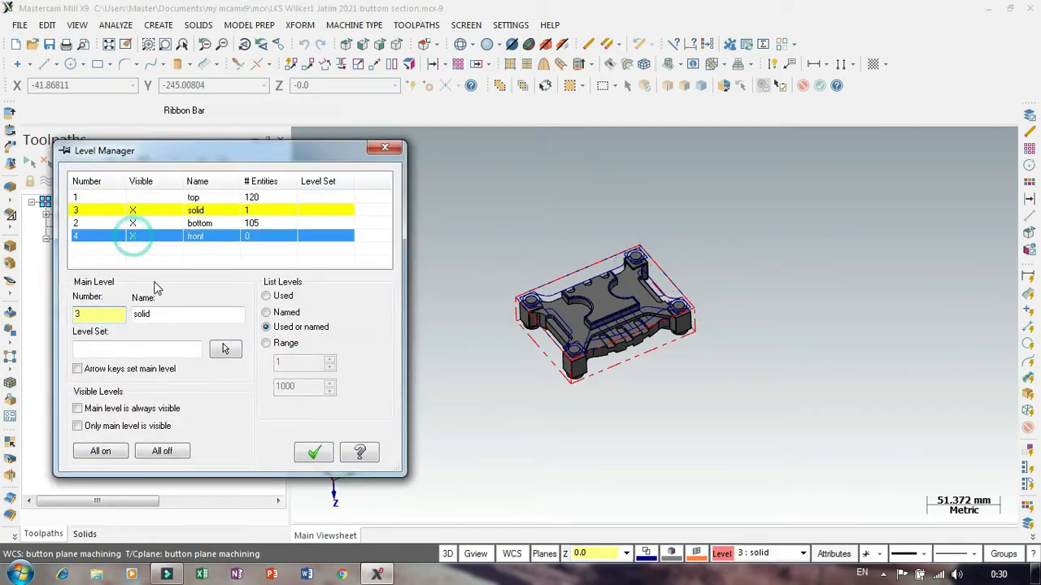
pyautogui.click(142, 197)
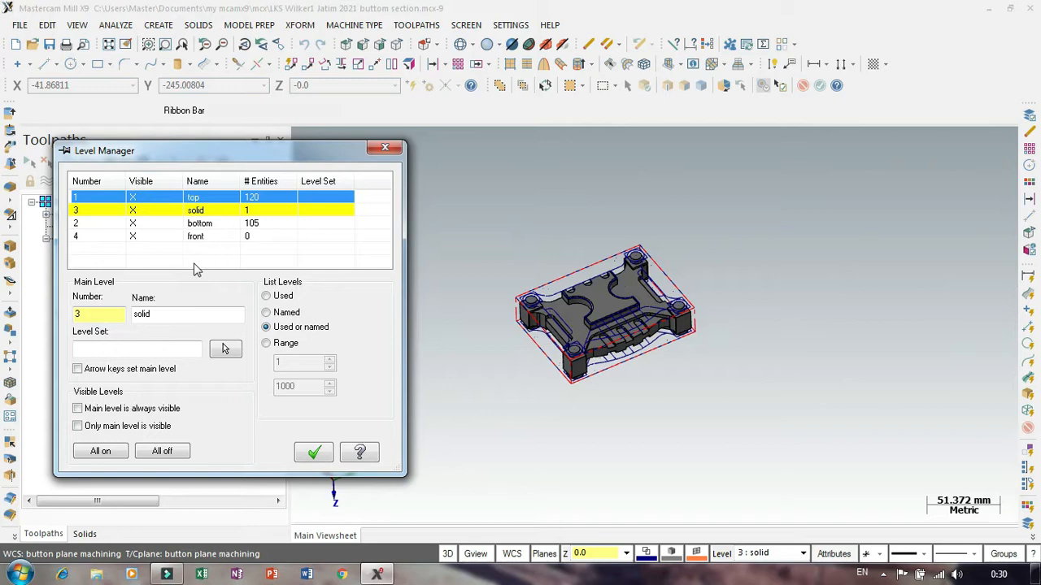
pyautogui.click(94, 236)
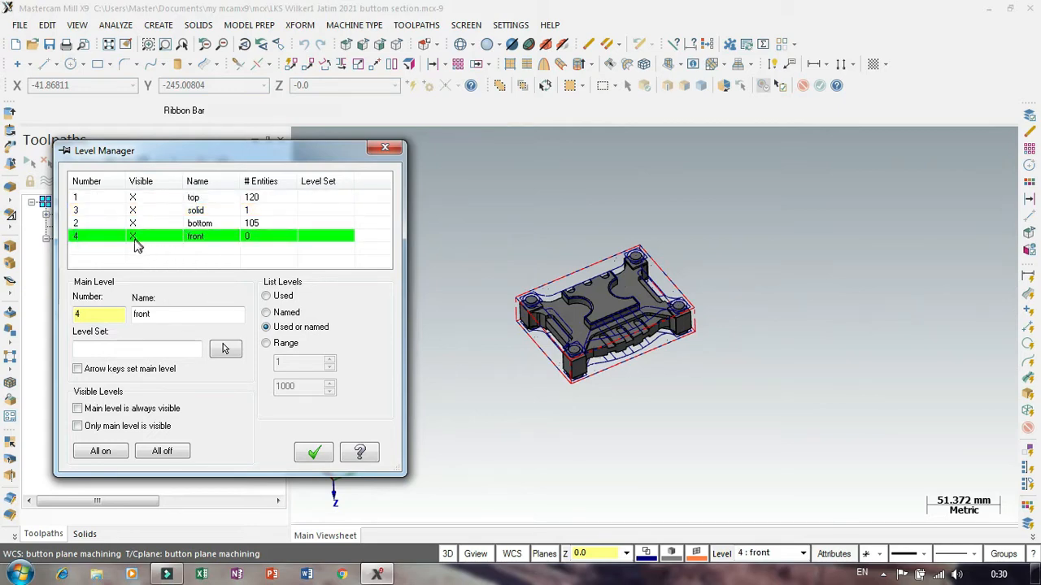
pyautogui.click(316, 452)
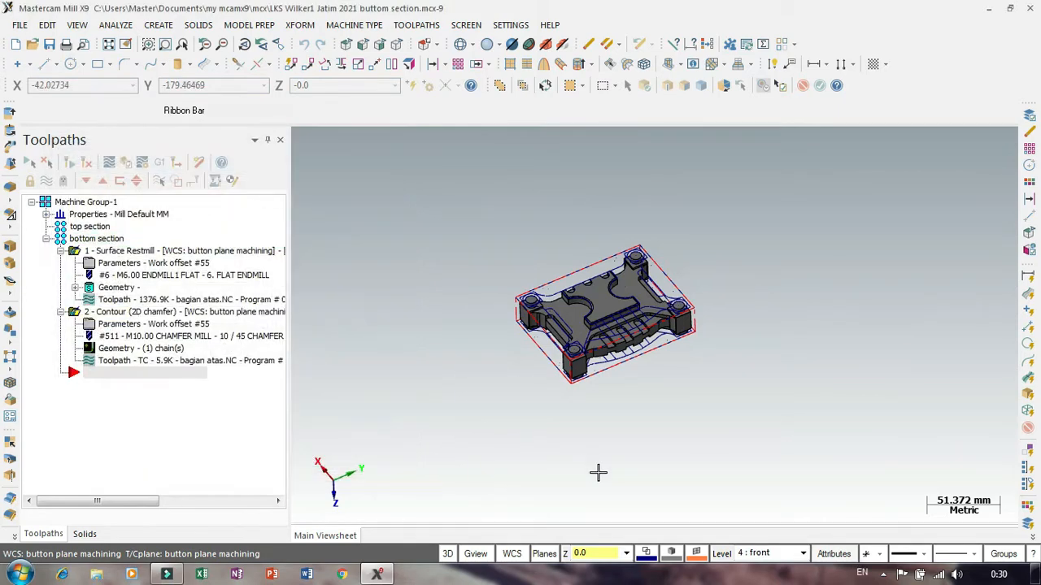
# Draw a 23 mm line joining the outer corners of the two wireframe squares at the first front corner post.
pyautogui.moveTo(599, 471); pyautogui.dragTo(563, 338, button='middle')
pyautogui.scroll(7, 563, 338)
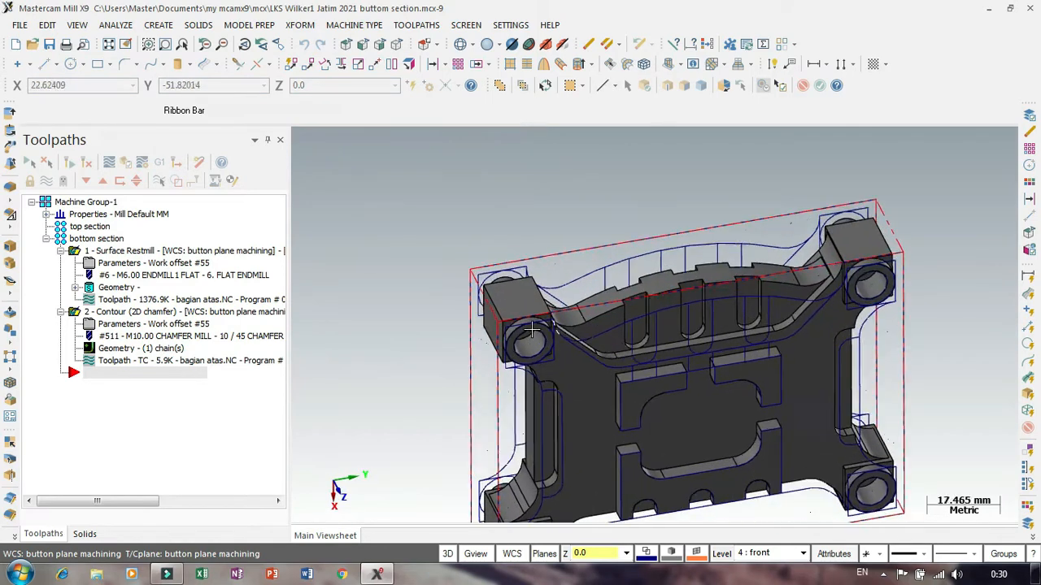
pyautogui.click(46, 64)
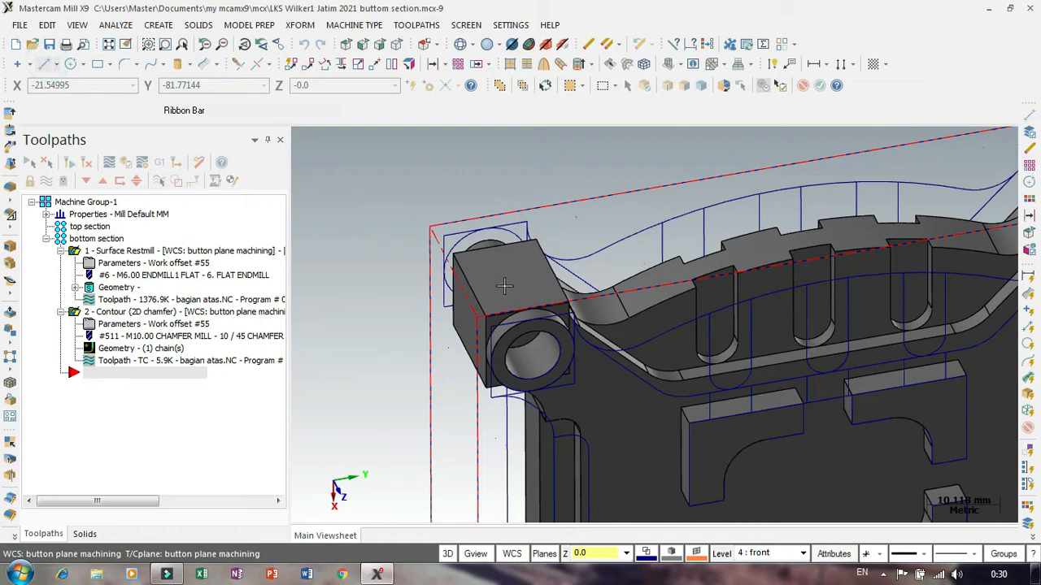
pyautogui.click(434, 230)
pyautogui.click(491, 330)
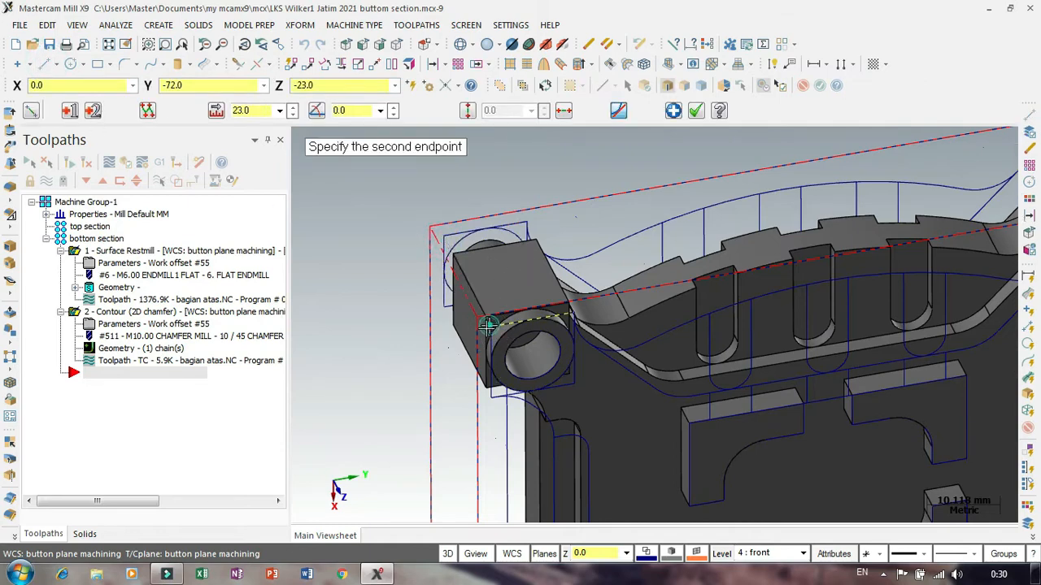
# Draw a matching 23 mm line between the outer square corners at the opposite front corner post, and finish the line command.
pyautogui.scroll(-5, 394, 377)
pyautogui.scroll(4, 782, 255)
pyautogui.scroll(2, 783, 255)
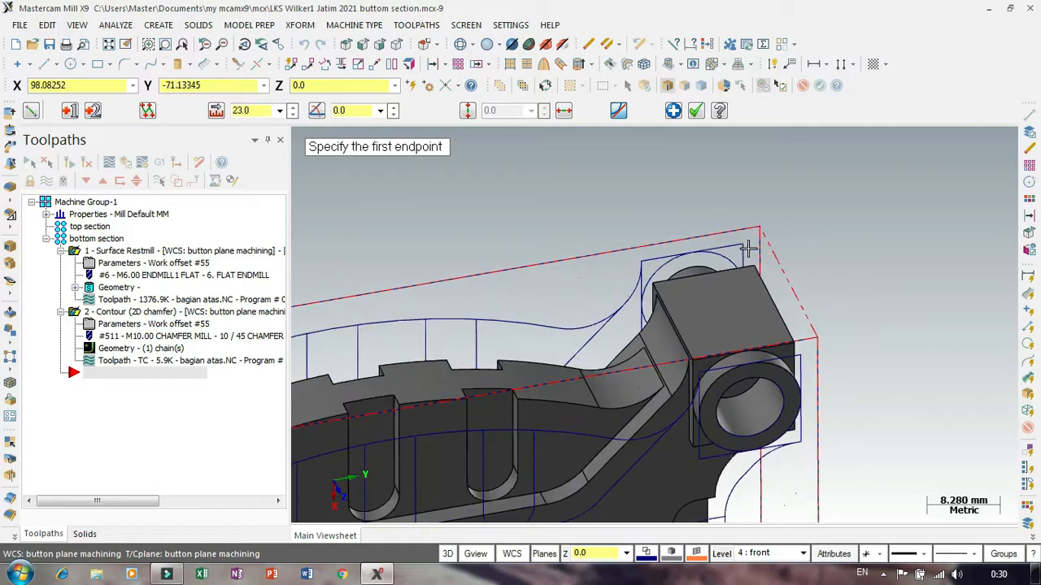
pyautogui.click(752, 247)
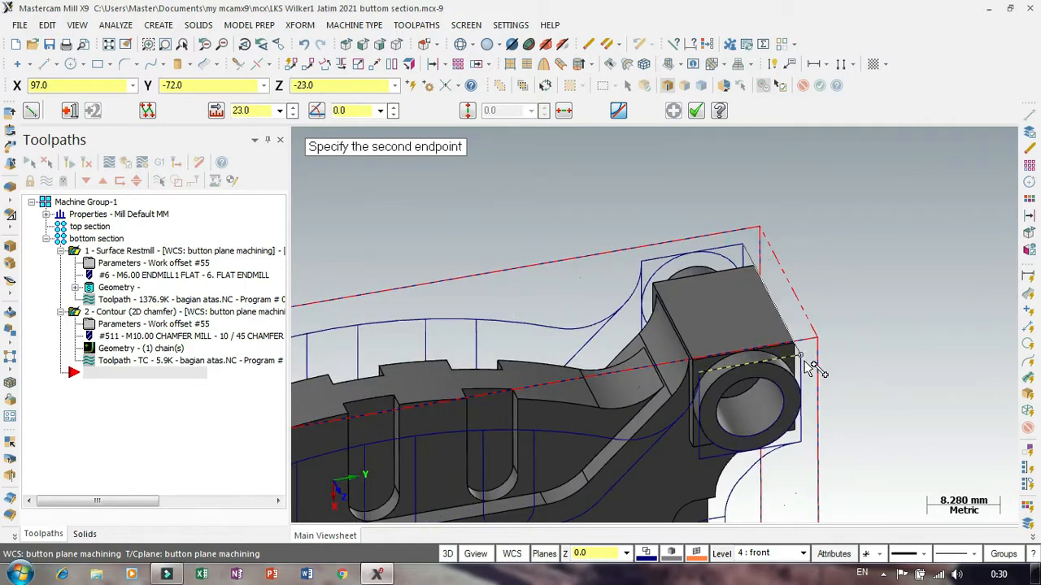
pyautogui.click(804, 360)
pyautogui.click(696, 111)
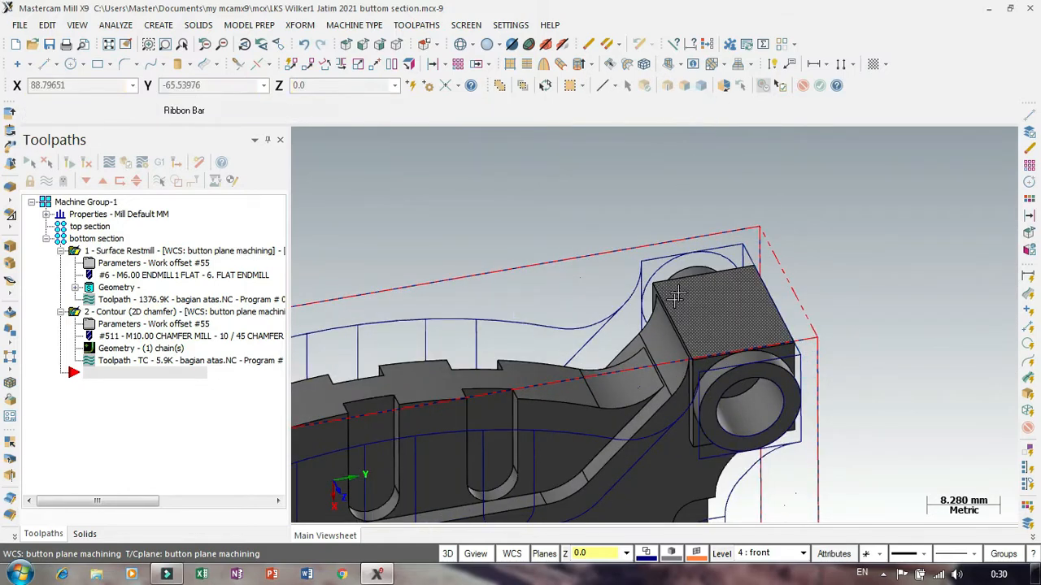
# Define a new plane by geometry from the first post's 23 mm line and the adjoining square edge, accepting plane 2 of 8.
pyautogui.scroll(-3, 715, 283)
pyautogui.scroll(-2, 849, 278)
pyautogui.moveTo(869, 388); pyautogui.dragTo(770, 430, button='middle')
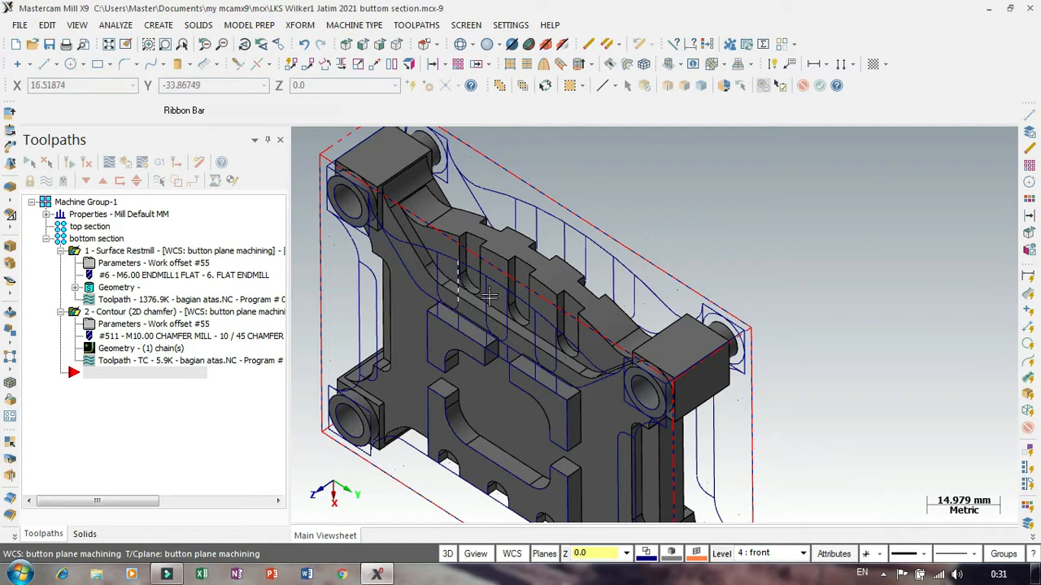
pyautogui.scroll(-3, 760, 383)
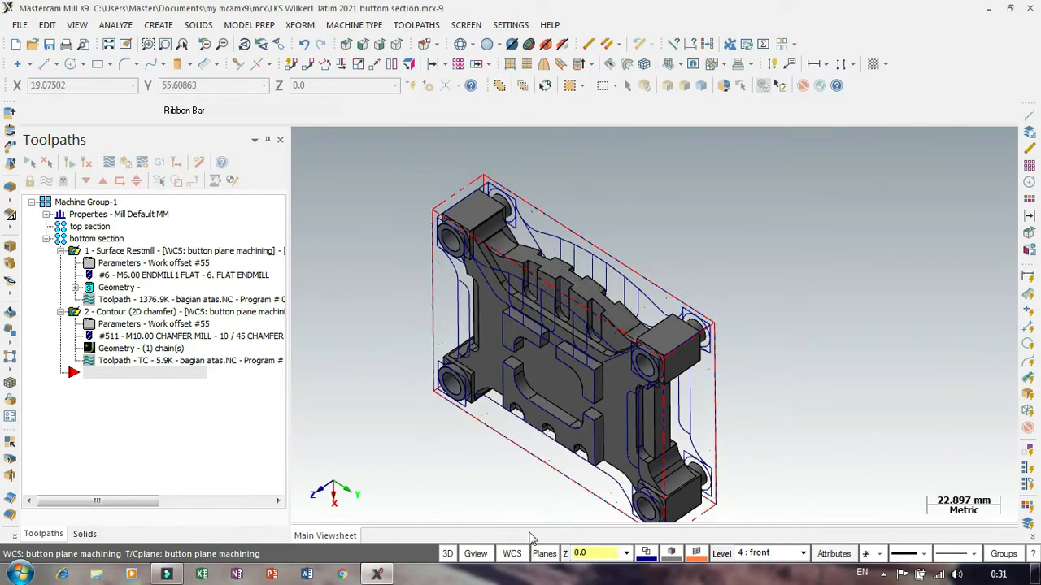
pyautogui.click(512, 557)
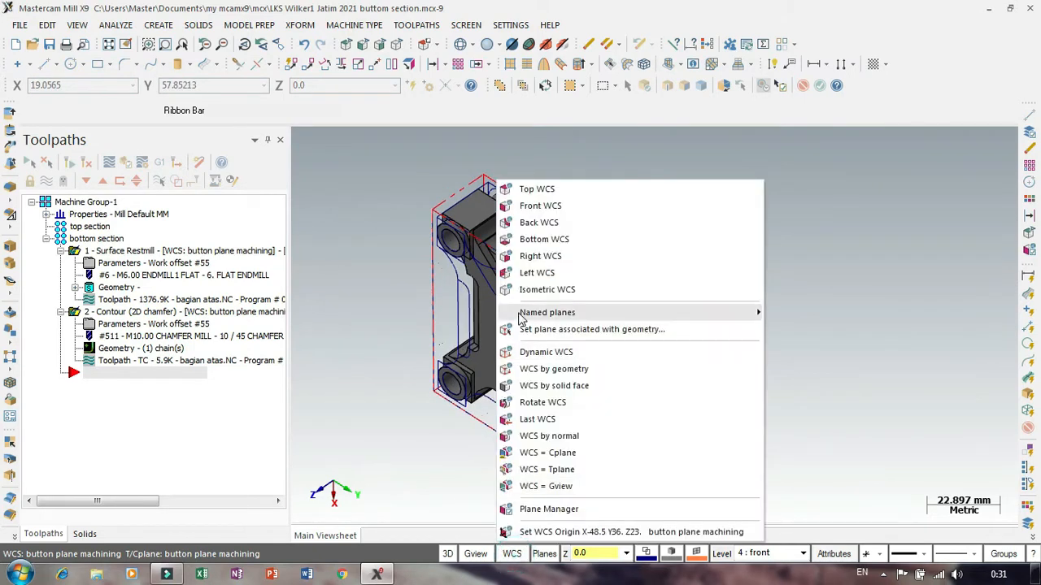
pyautogui.click(543, 530)
pyautogui.click(544, 488)
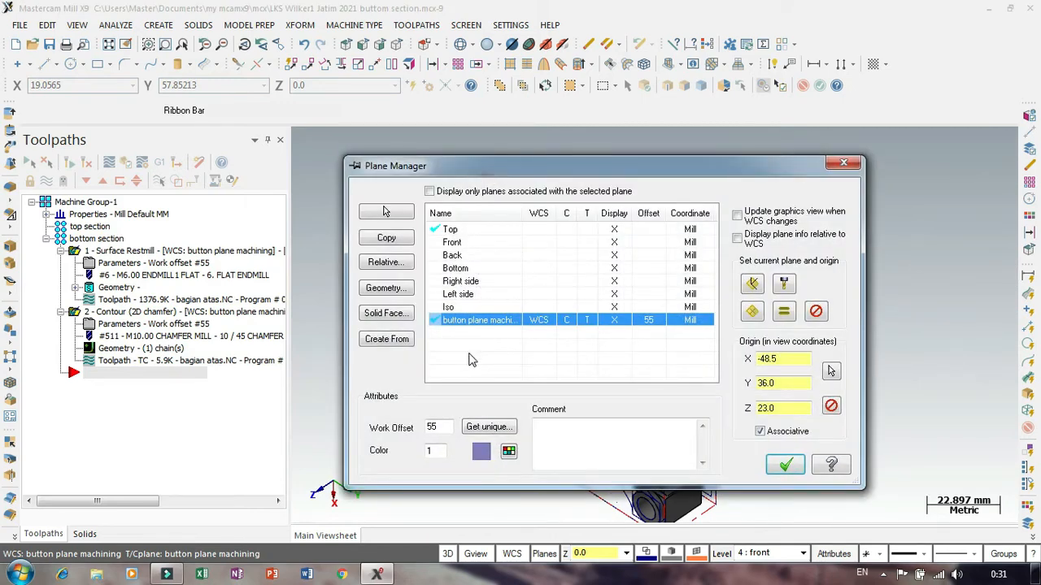
pyautogui.click(385, 288)
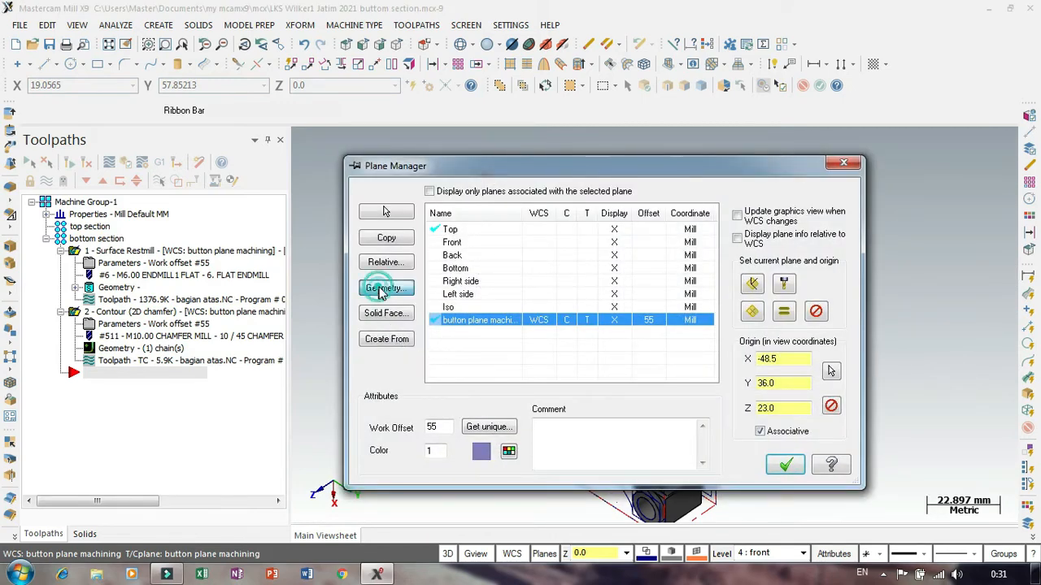
pyautogui.scroll(3, 480, 178)
pyautogui.scroll(2, 486, 177)
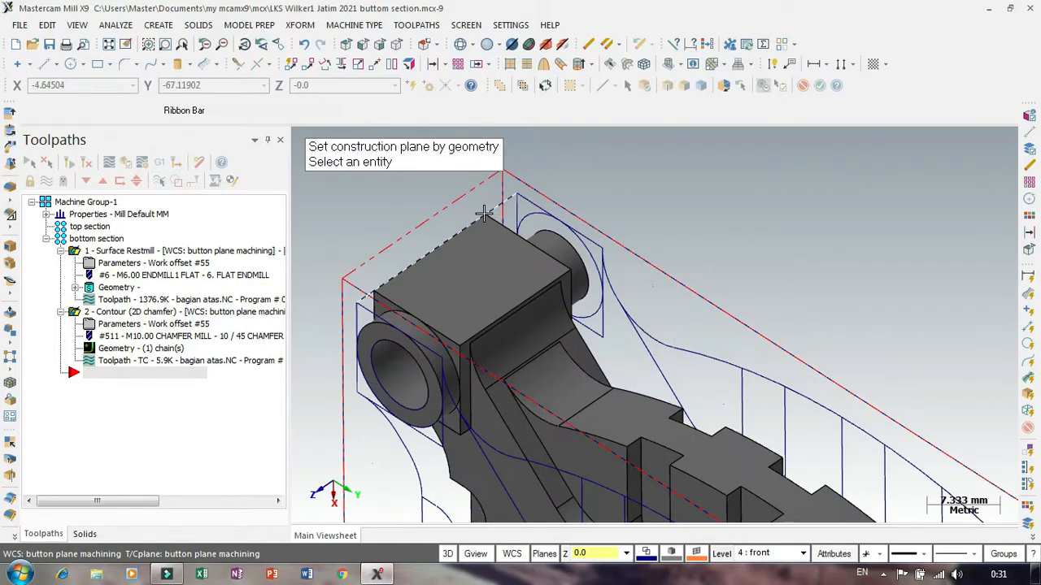
pyautogui.click(484, 213)
pyautogui.click(527, 204)
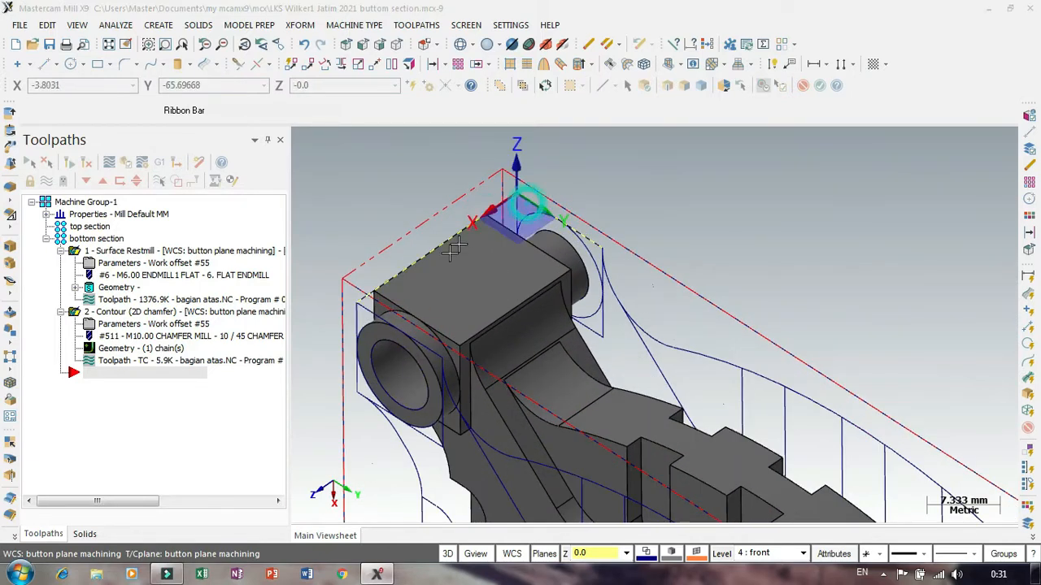
pyautogui.click(553, 331)
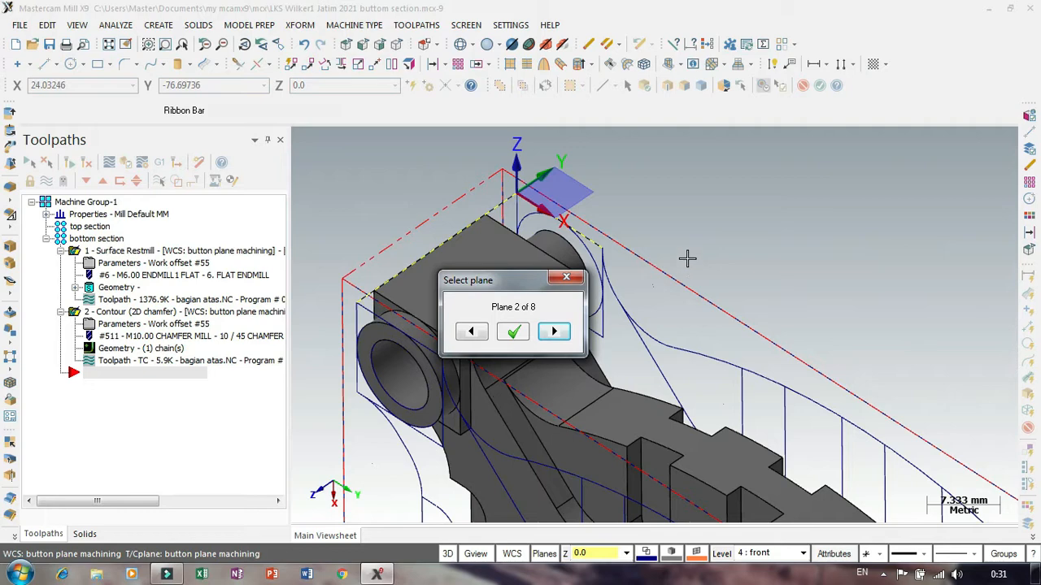
pyautogui.click(513, 332)
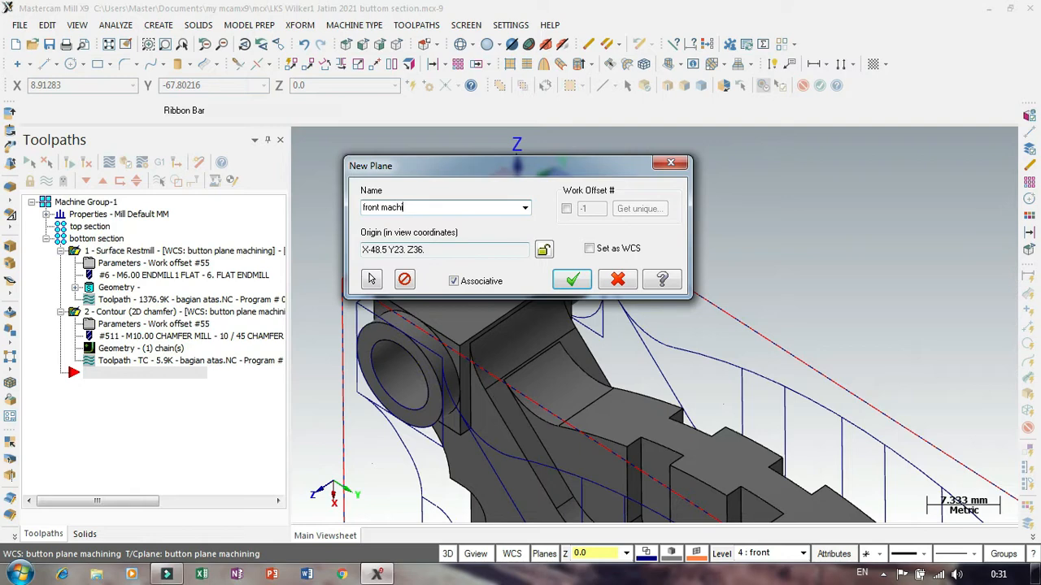
# Name the new plane "front machining" and set it as the active WCS.
pyautogui.click(571, 281)
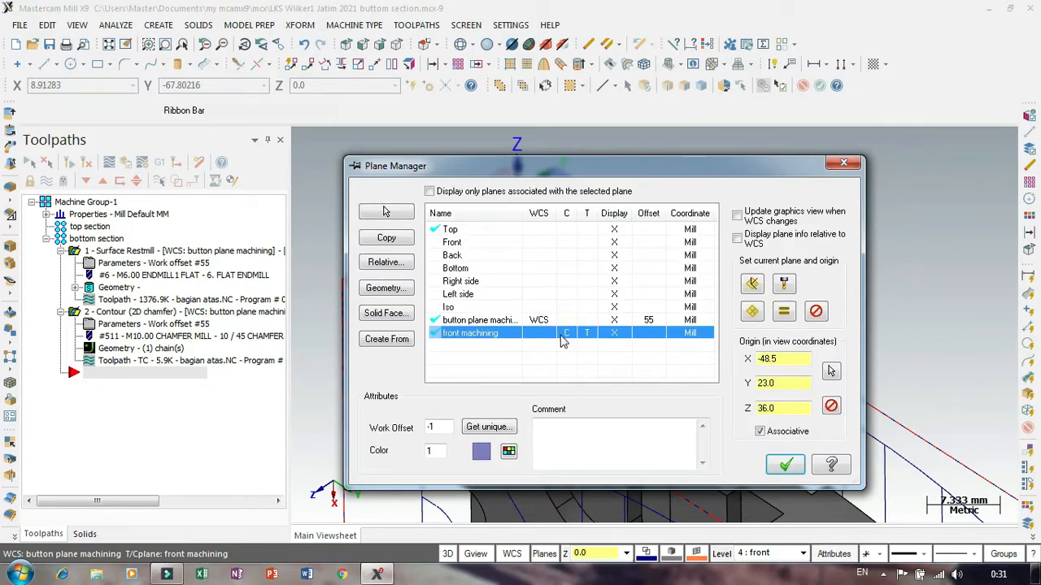
pyautogui.click(781, 315)
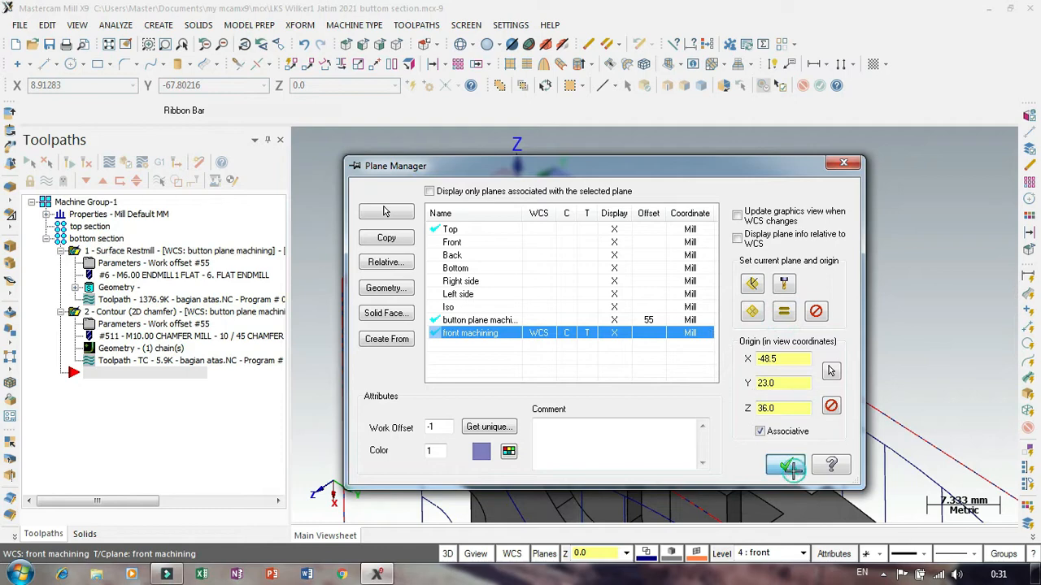
pyautogui.click(785, 465)
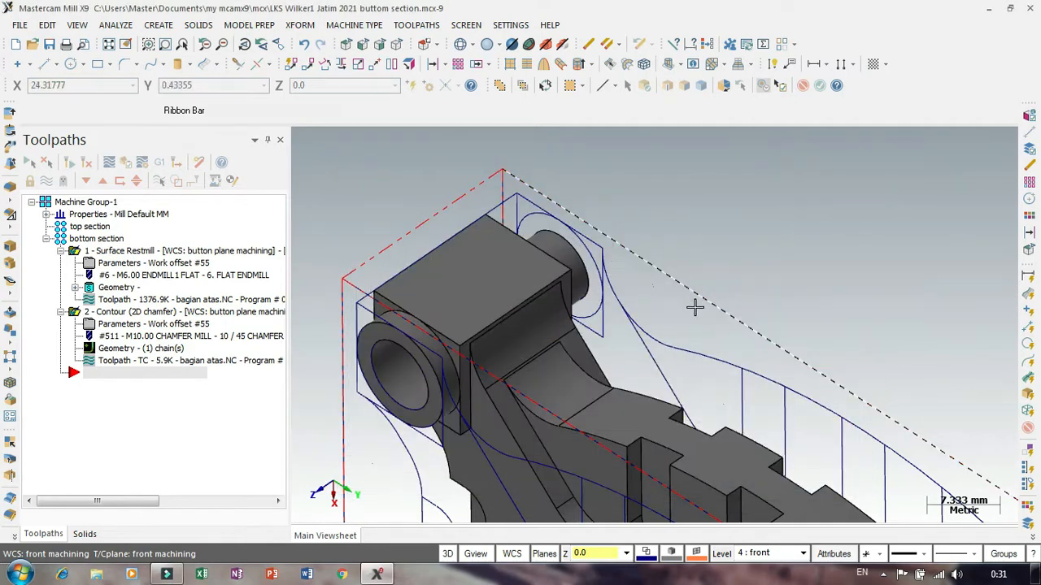
# Draw a 3 mm line at 270 degrees from the base of the first slot on the part's curved front side.
pyautogui.scroll(-3, 693, 309)
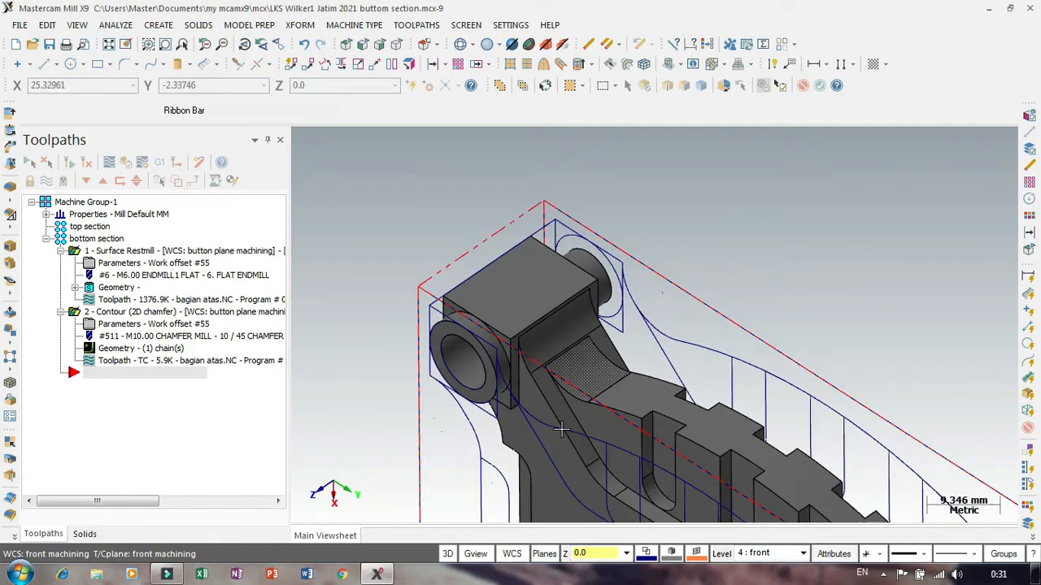
pyautogui.rightClick(332, 257)
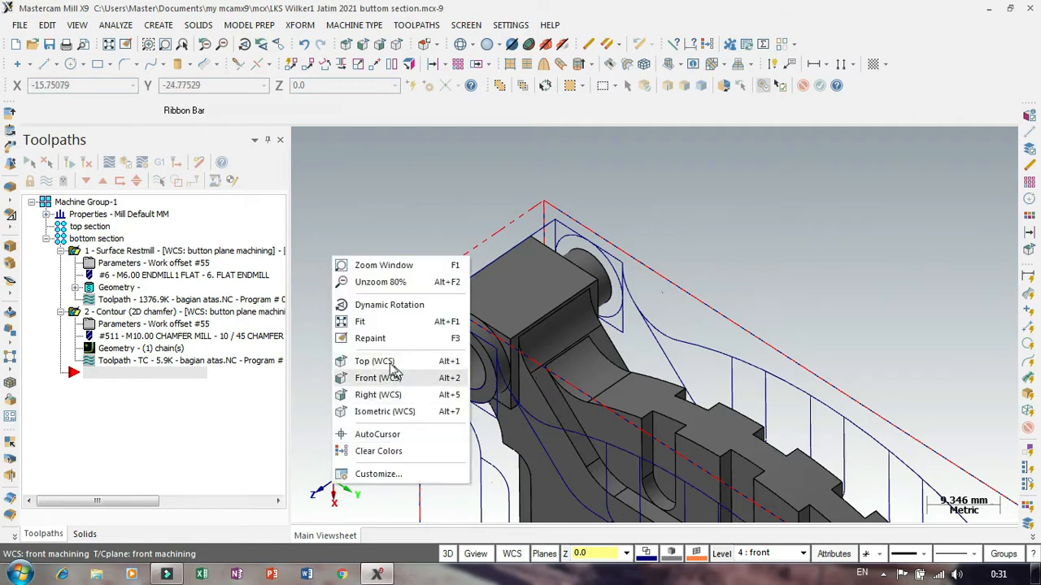
pyautogui.click(378, 378)
pyautogui.scroll(-1, 530, 373)
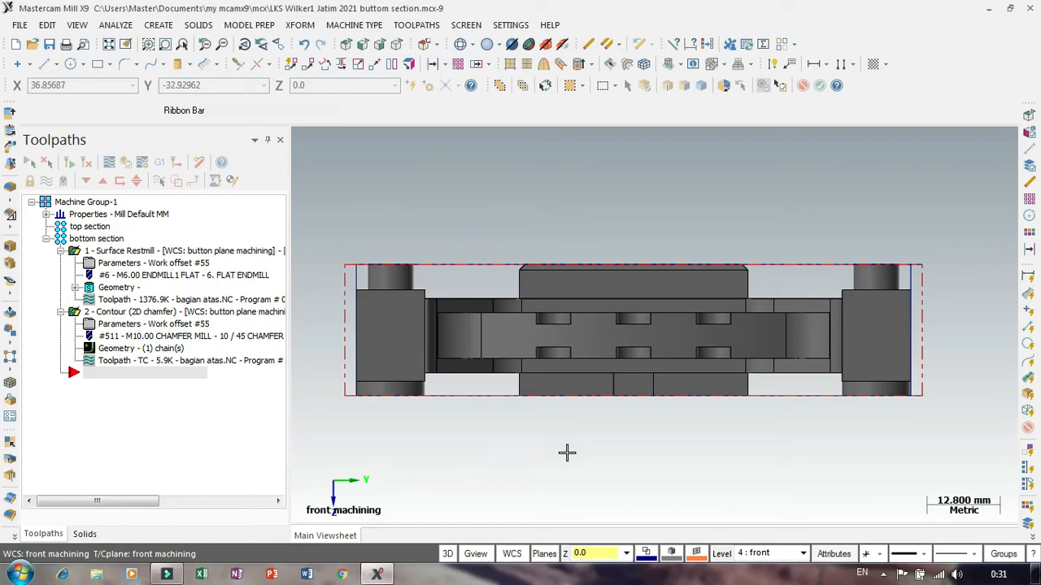
pyautogui.moveTo(564, 506)
pyautogui.mouseDown(button='middle')
pyautogui.moveTo(546, 448)
pyautogui.moveTo(407, 422)
pyautogui.moveTo(514, 472)
pyautogui.moveTo(467, 514)
pyautogui.mouseUp(button='middle')
pyautogui.scroll(4, 518, 298)
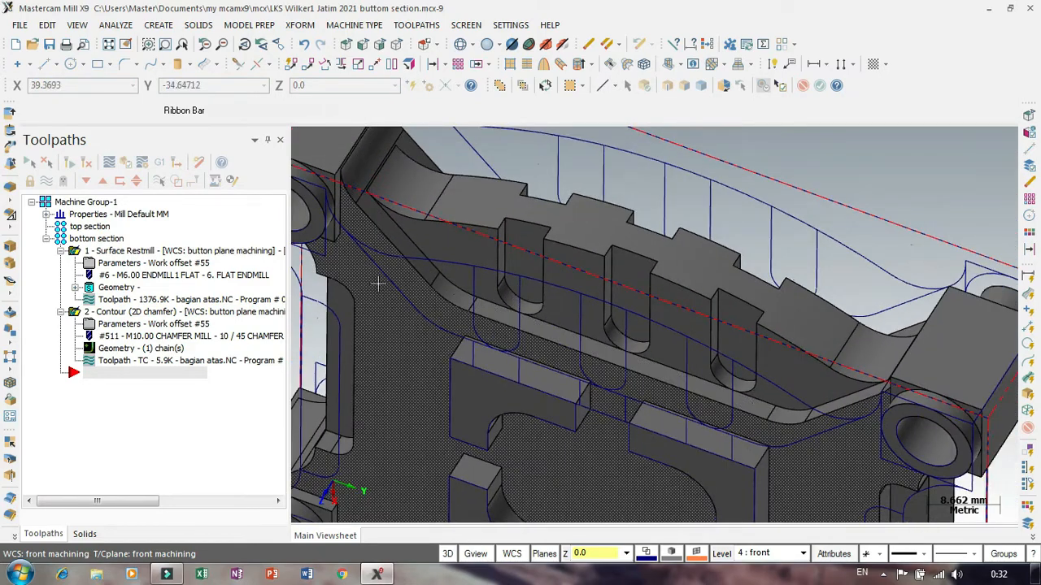
pyautogui.scroll(8, 523, 303)
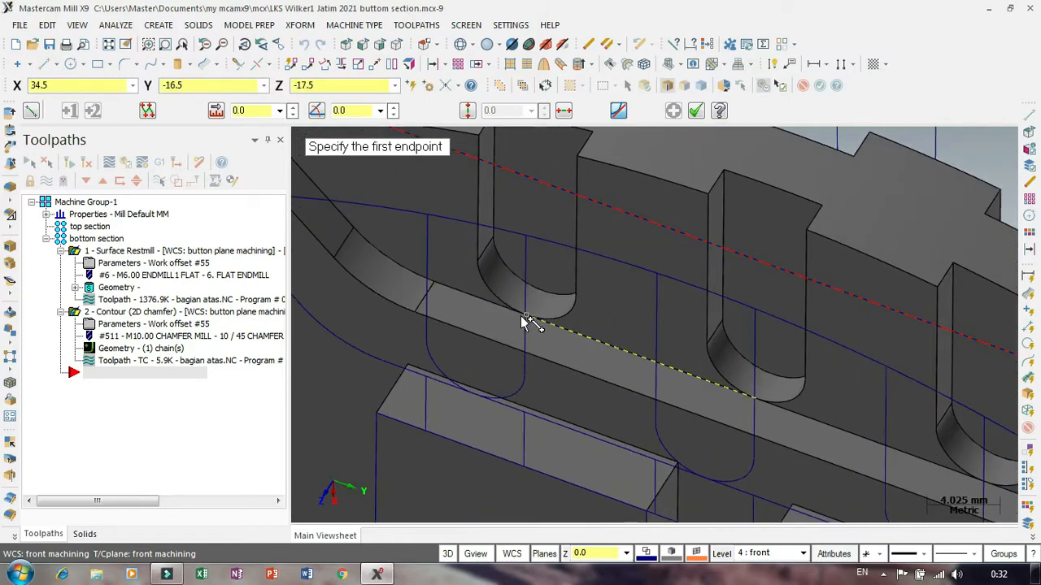
pyautogui.click(522, 316)
pyautogui.click(501, 353)
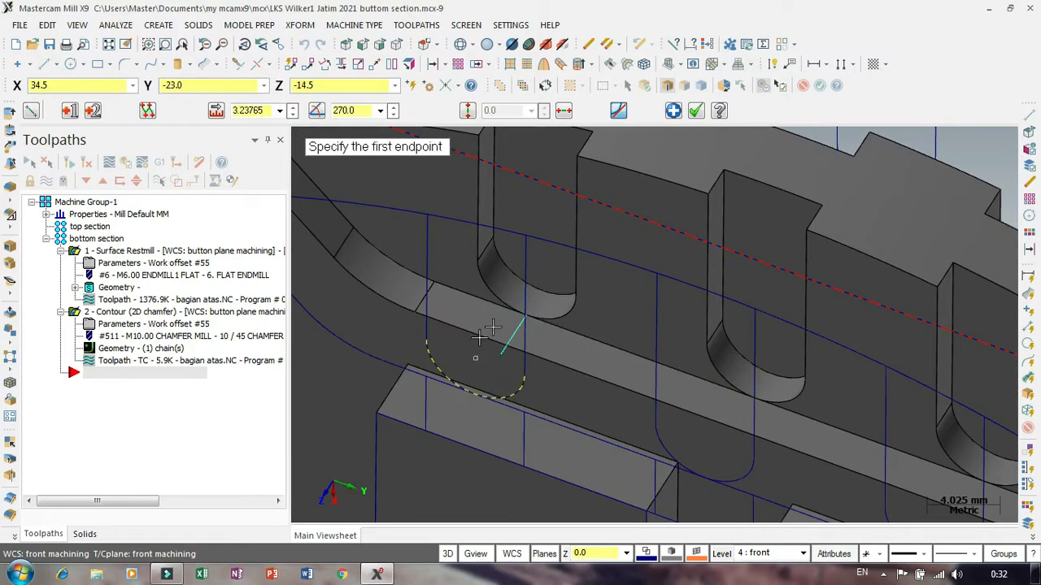
pyautogui.click(252, 112)
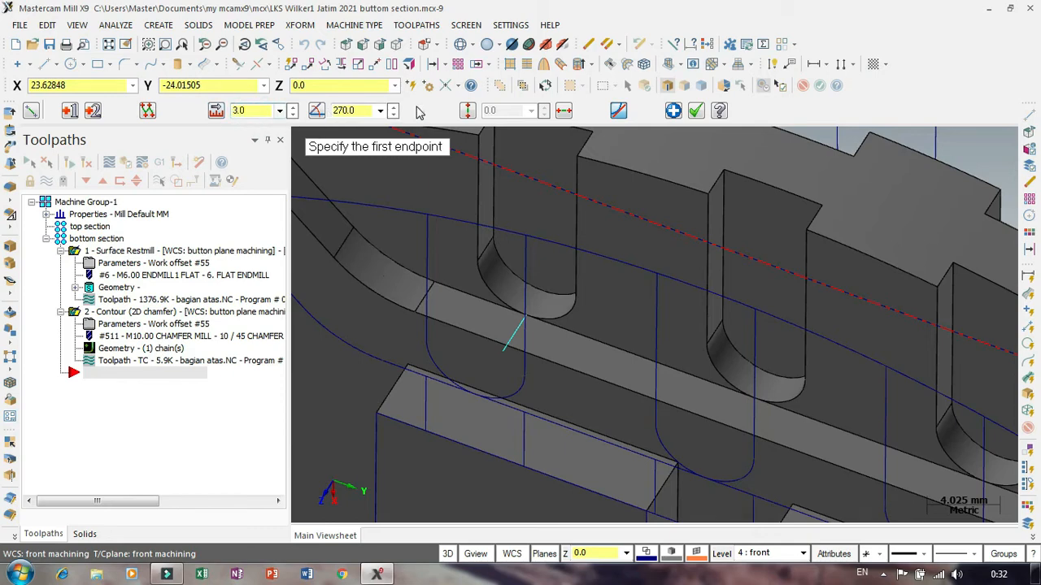
# Offset copies of the 3 mm line at 14 mm spacing to the second and third slots on the curved front side.
pyautogui.click(433, 65)
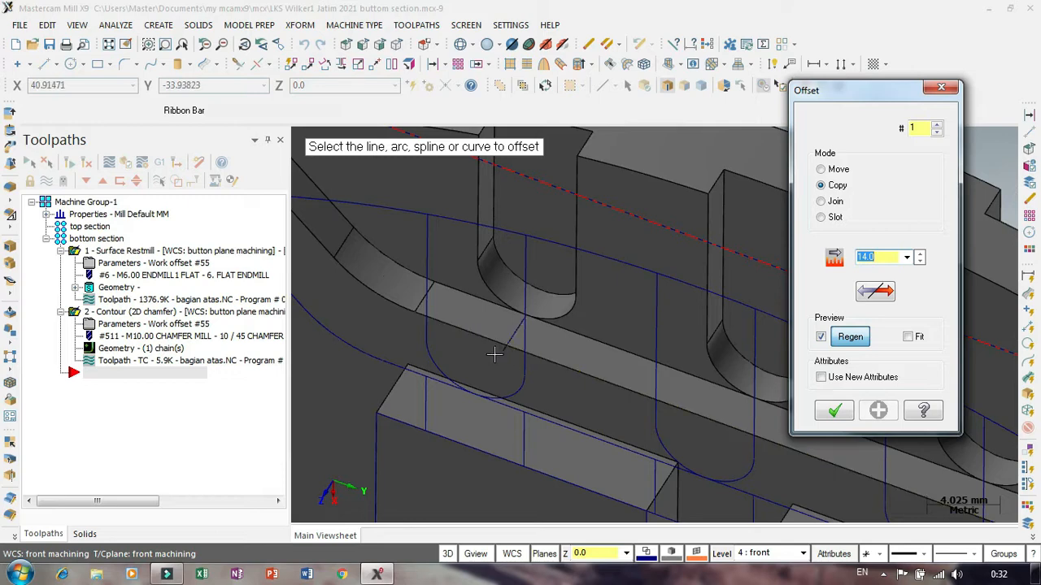
pyautogui.click(514, 336)
pyautogui.click(588, 349)
pyautogui.scroll(-3, 537, 357)
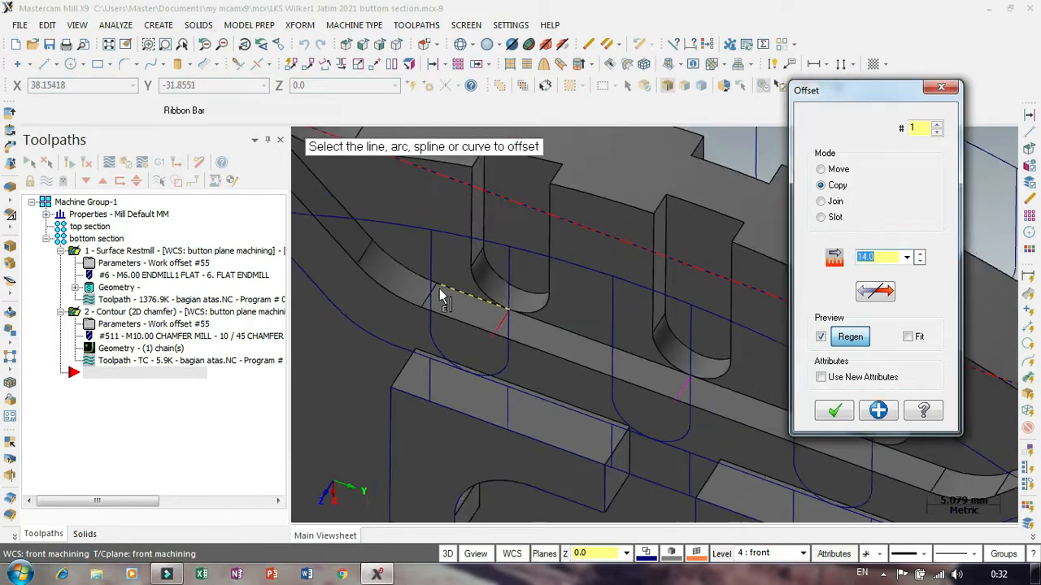
pyautogui.scroll(-2, 570, 370)
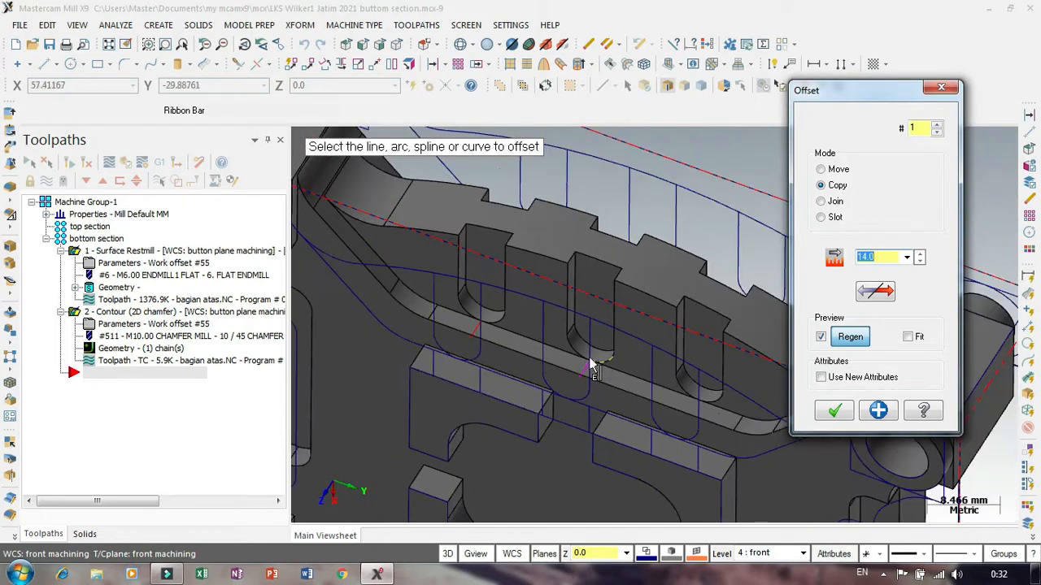
pyautogui.scroll(6, 585, 377)
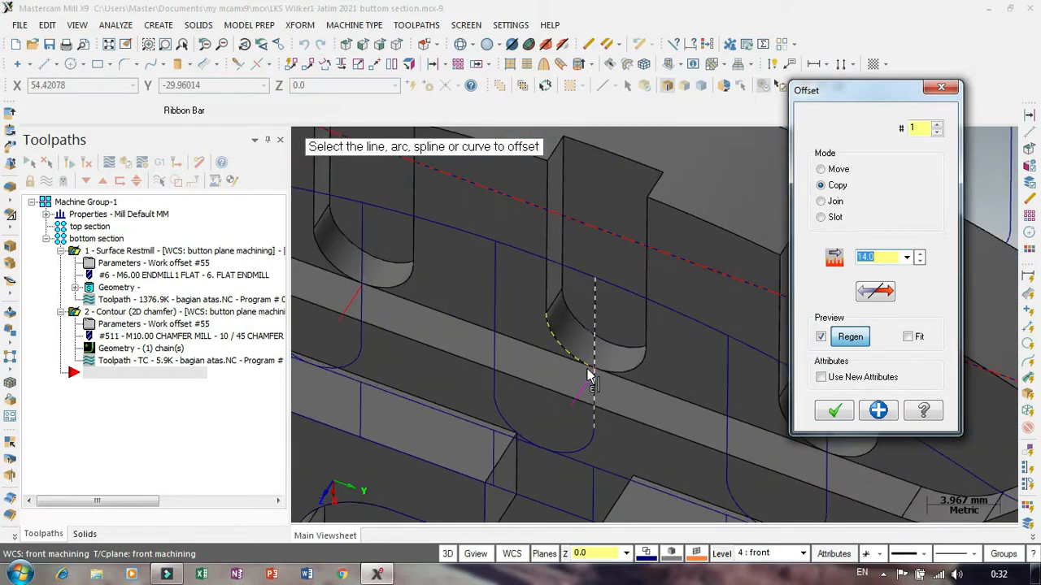
pyautogui.click(582, 383)
pyautogui.click(648, 402)
pyautogui.scroll(-2, 491, 353)
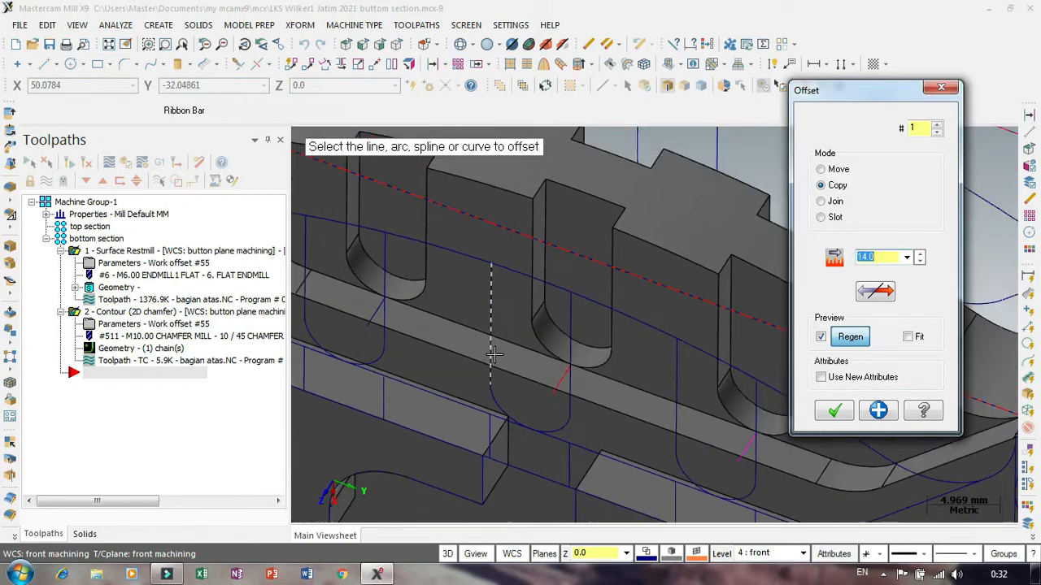
pyautogui.click(837, 411)
pyautogui.scroll(-2, 651, 370)
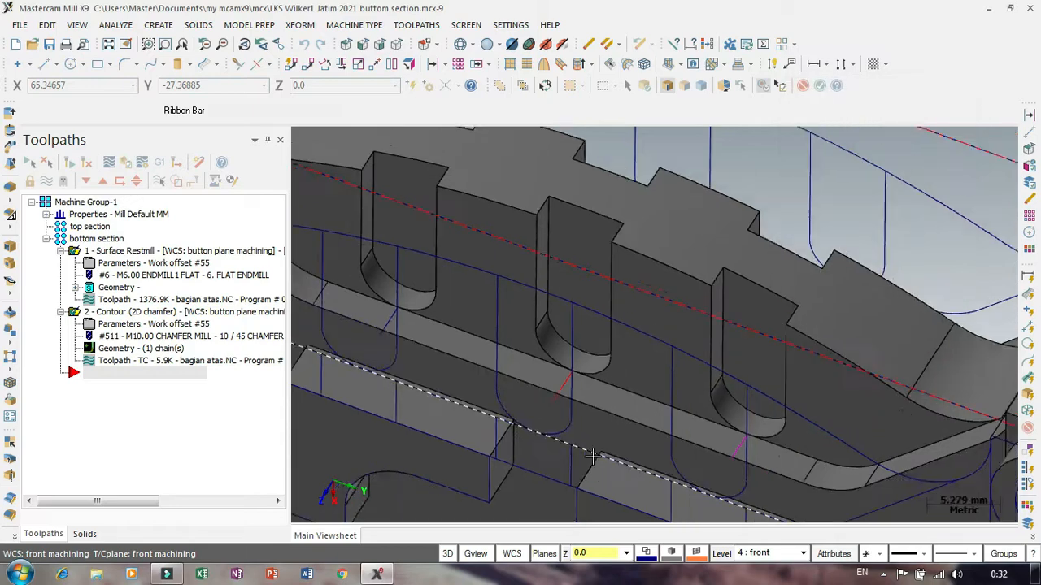
# Draw a 3 mm line at 90 degrees from the base of the first slot on the opposite side of the curved section.
pyautogui.moveTo(685, 208)
pyautogui.mouseDown(button='middle')
pyautogui.moveTo(671, 239)
pyautogui.moveTo(417, 226)
pyautogui.mouseUp(button='middle')
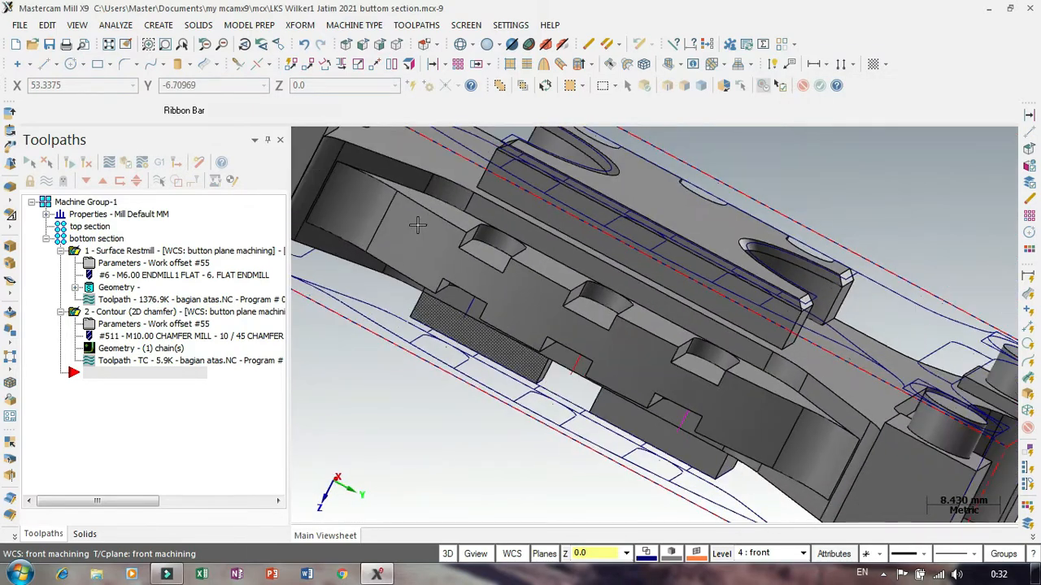
pyautogui.click(43, 64)
pyautogui.scroll(2, 498, 230)
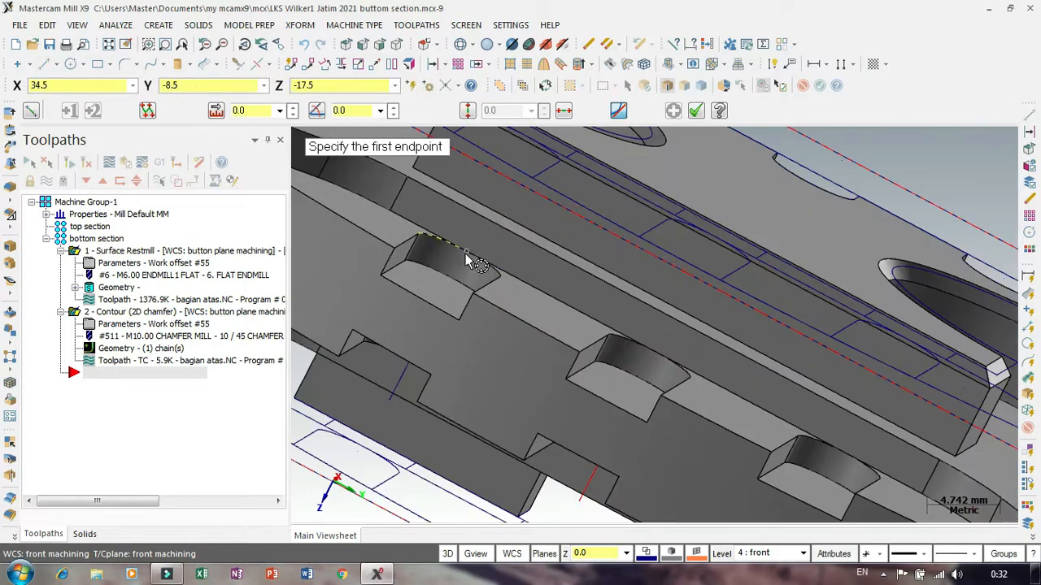
pyautogui.click(466, 251)
pyautogui.click(497, 210)
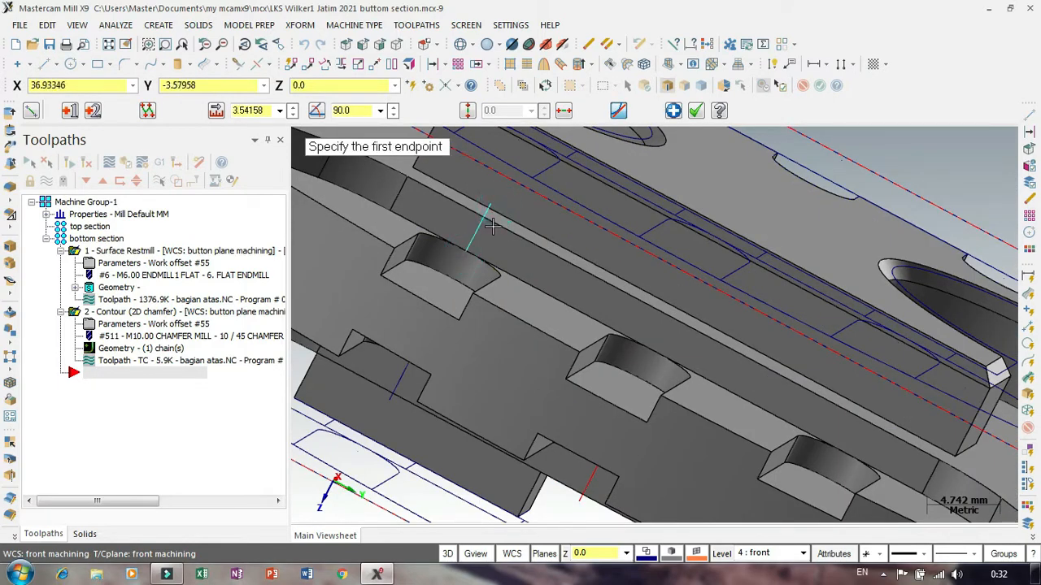
pyautogui.click(262, 112)
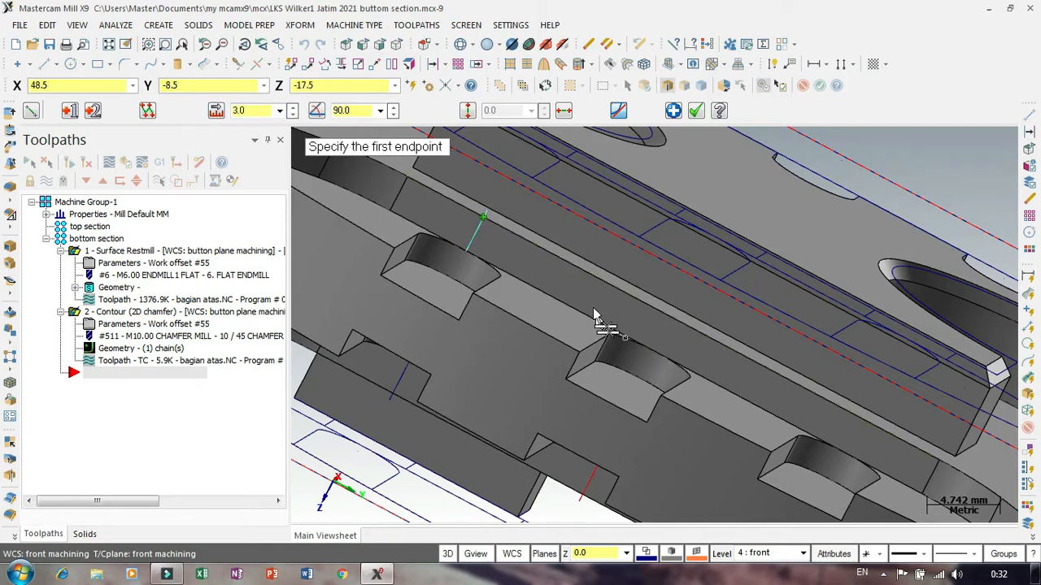
# Offset copies of the new 3 mm line at 14 mm spacing to the second and third slots in that row.
pyautogui.click(431, 64)
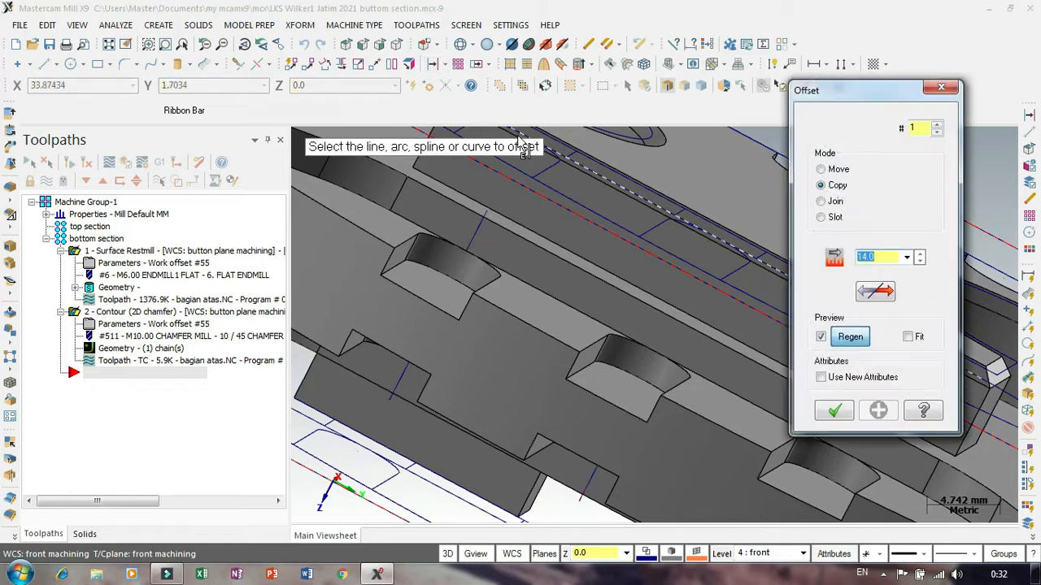
pyautogui.click(479, 239)
pyautogui.click(512, 259)
pyautogui.scroll(-3, 423, 253)
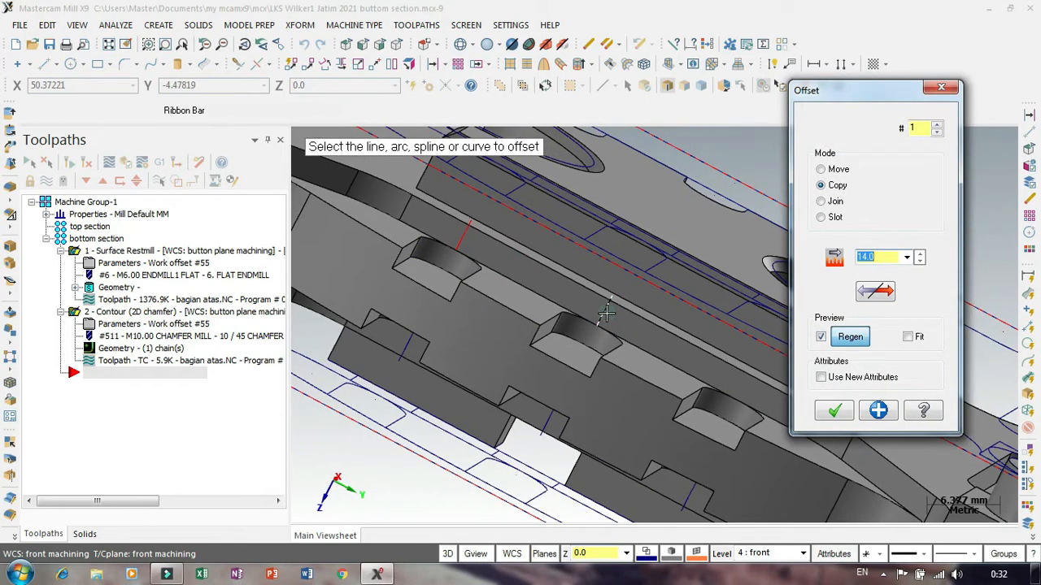
pyautogui.click(607, 314)
pyautogui.click(674, 348)
pyautogui.click(838, 416)
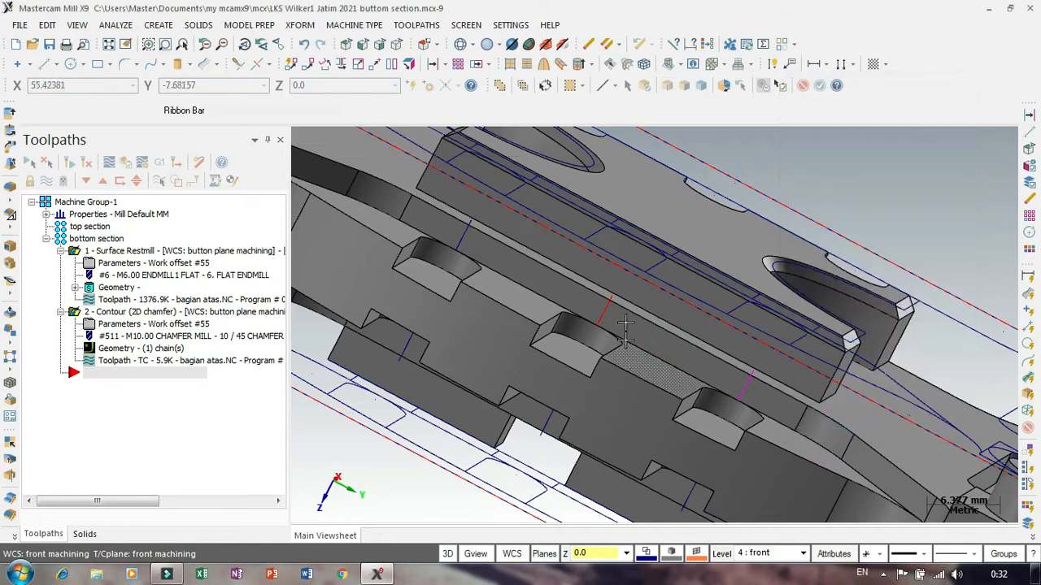
# Draw a 6 mm diameter circle centred on the free end of the first 270-degree slot line.
pyautogui.scroll(-1, 625, 333)
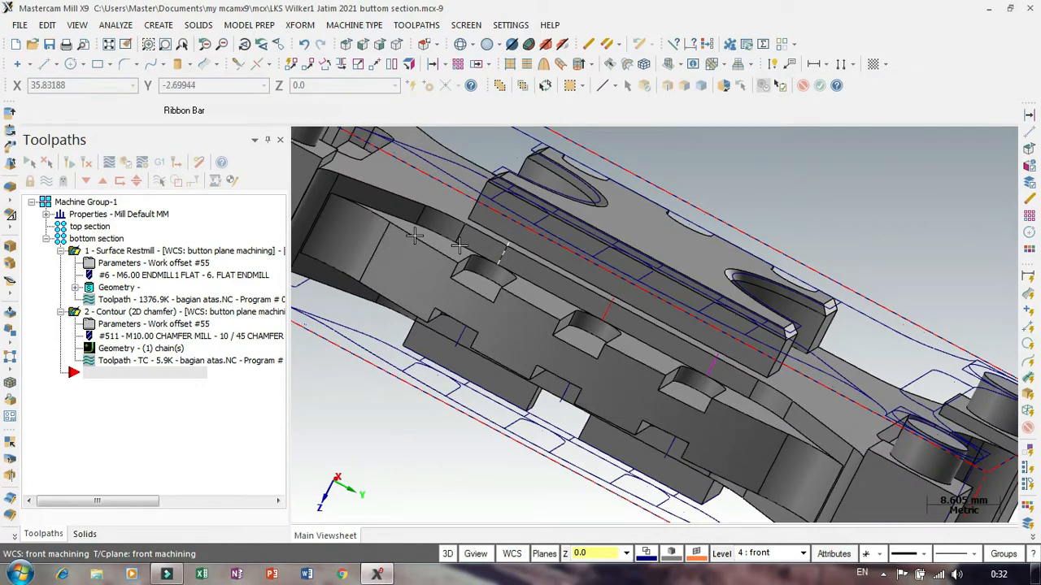
pyautogui.click(70, 64)
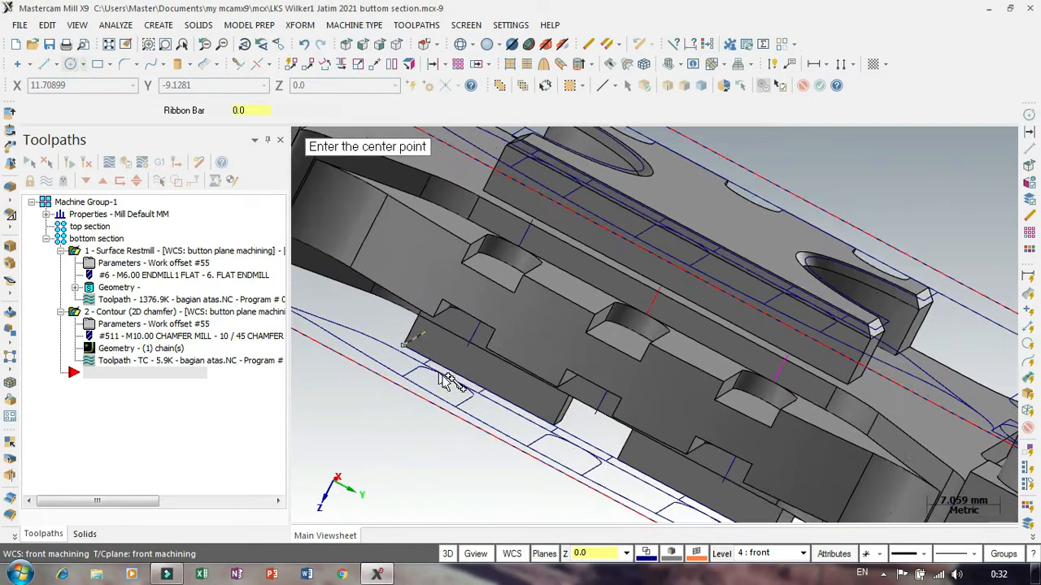
pyautogui.scroll(1, 476, 356)
pyautogui.click(472, 343)
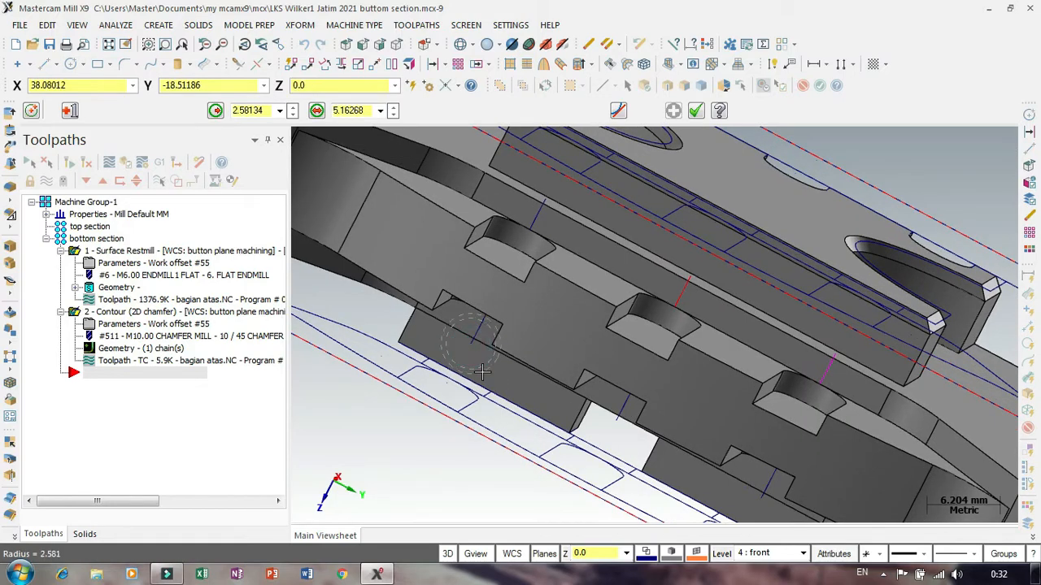
pyautogui.click(489, 367)
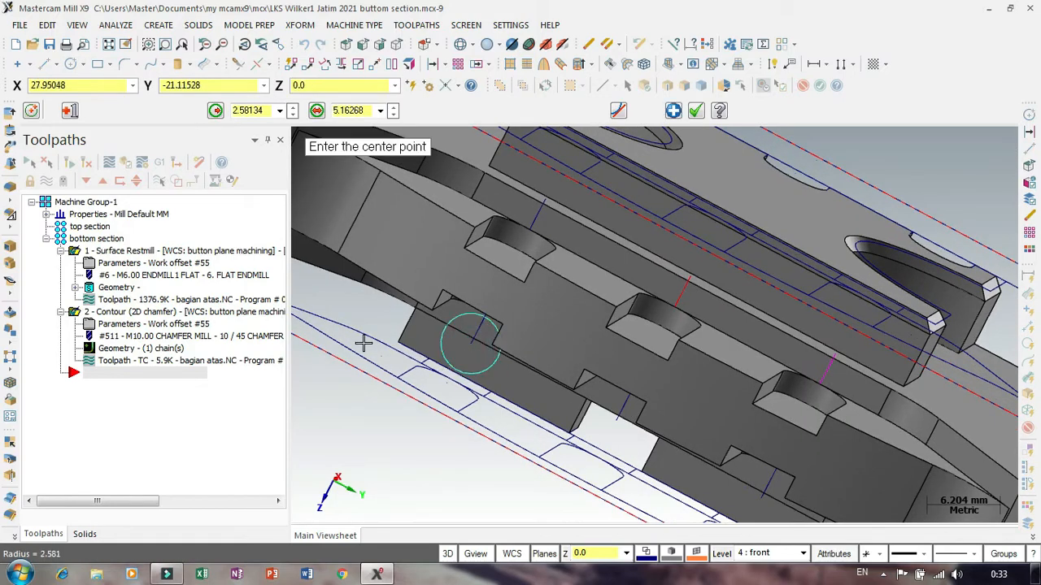
pyautogui.click(350, 113)
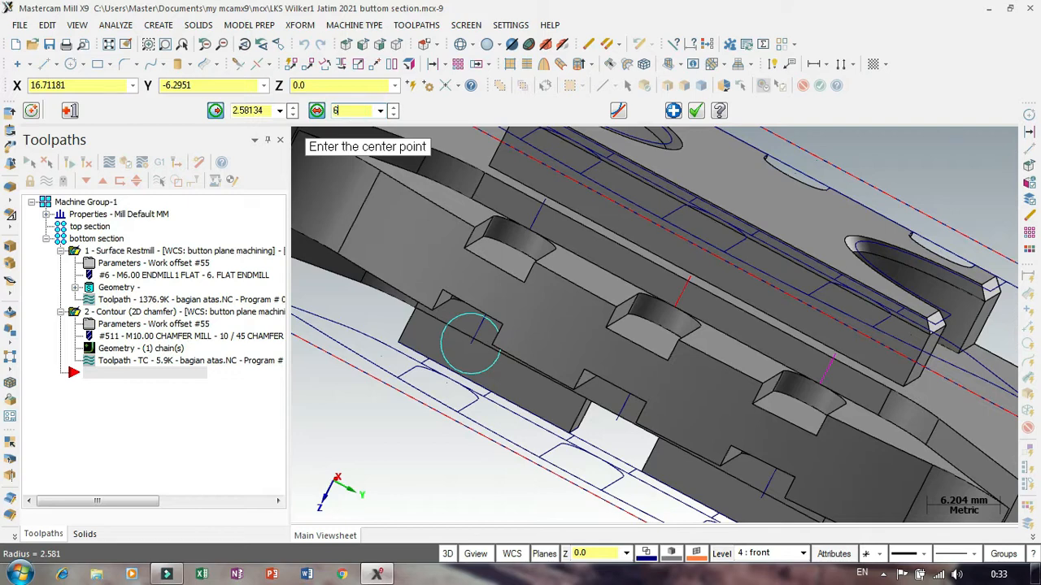
pyautogui.press('Return')
pyautogui.click(693, 109)
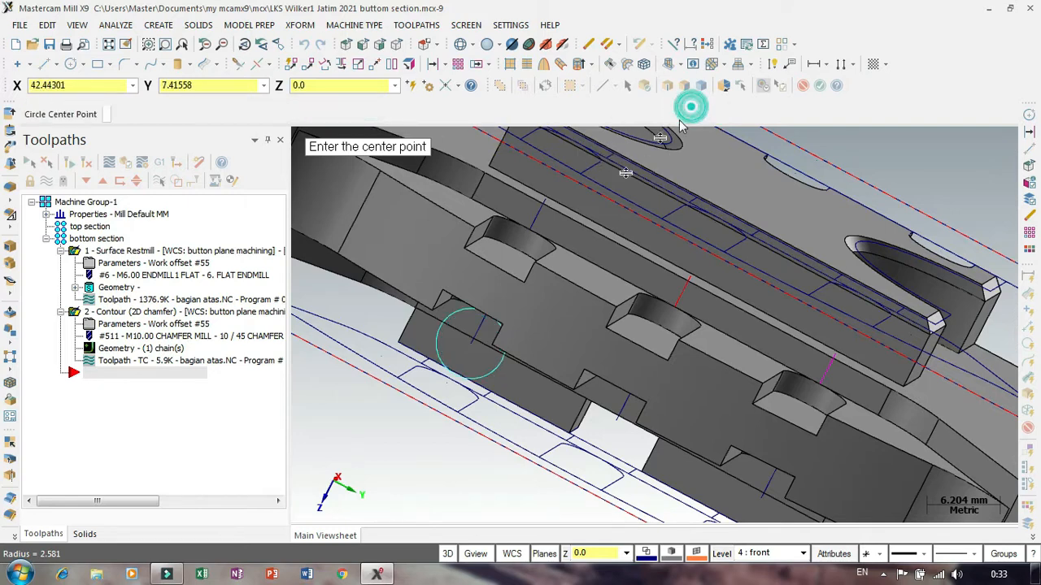
# Hide the top, solid and bottom levels, keeping level 4 (front) as the visible main level.
pyautogui.click(724, 558)
pyautogui.click(132, 197)
pyautogui.click(133, 209)
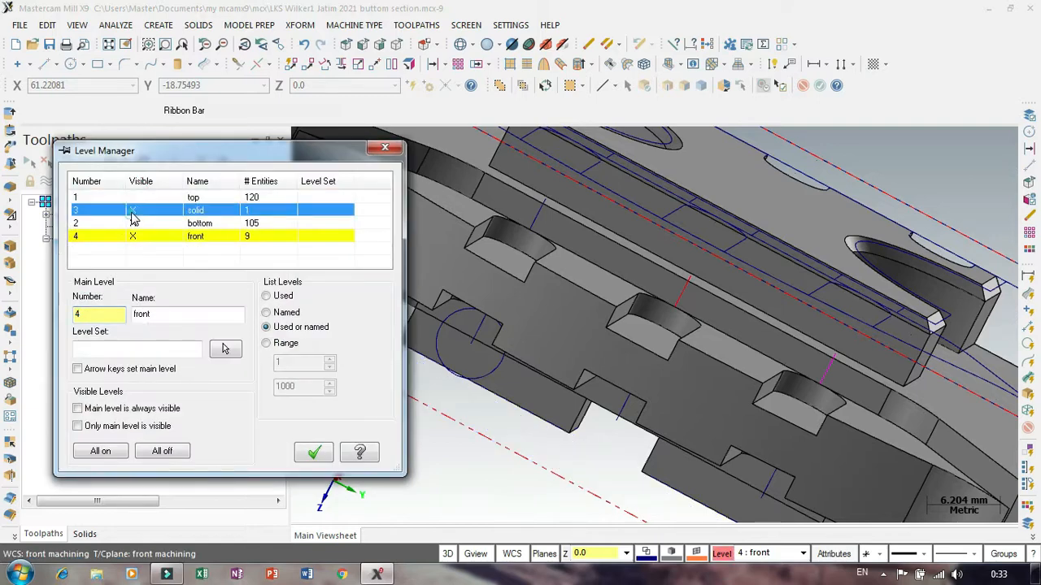
pyautogui.click(133, 223)
pyautogui.click(85, 236)
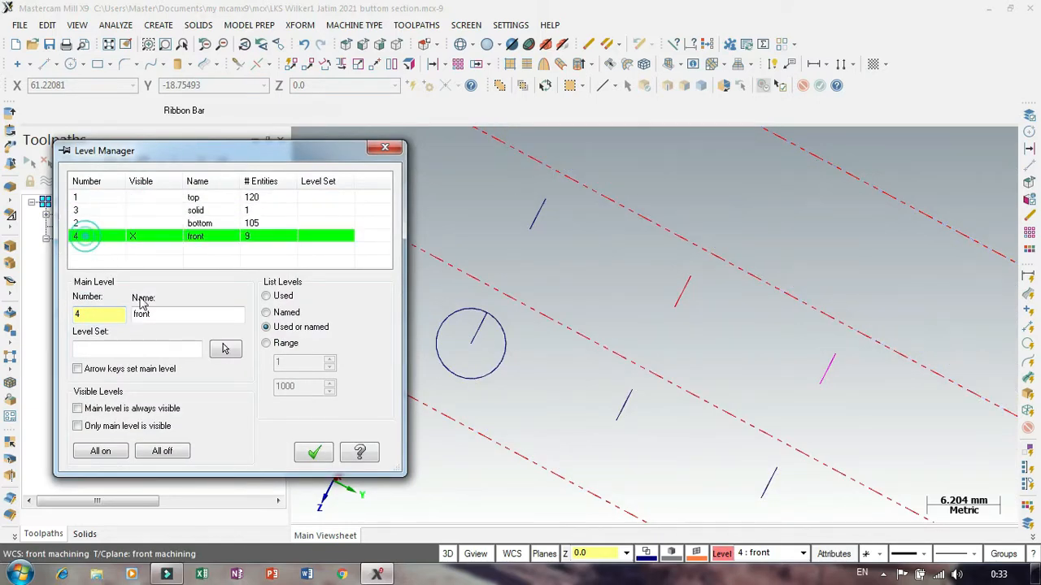
pyautogui.click(313, 453)
# Copy the 6 mm circle with Translate by 14 mm in X onto the second slot line's end.
pyautogui.scroll(-2, 383, 344)
pyautogui.scroll(-2, 456, 412)
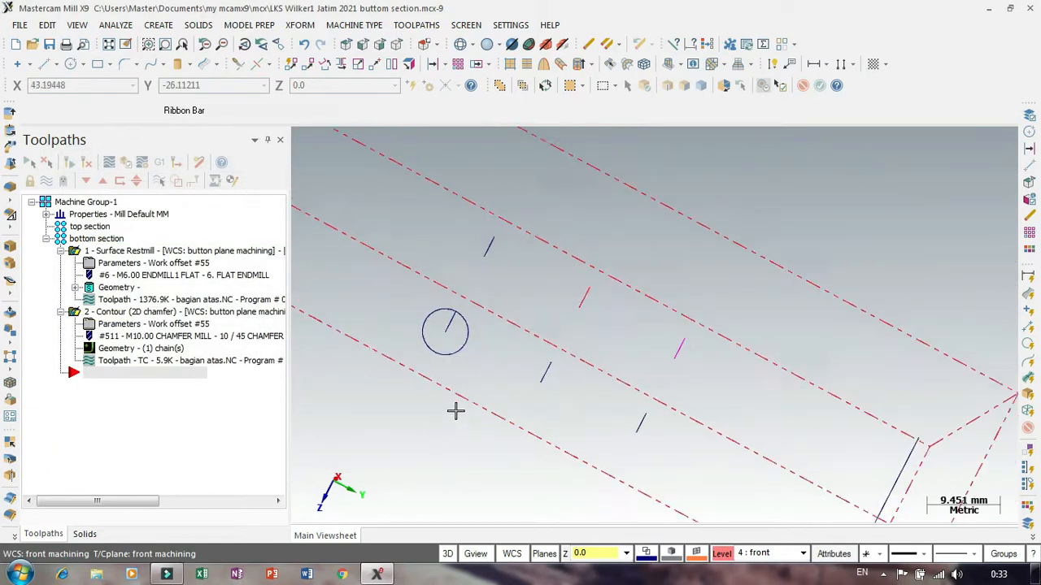
pyautogui.moveTo(441, 425); pyautogui.dragTo(481, 378, button='middle')
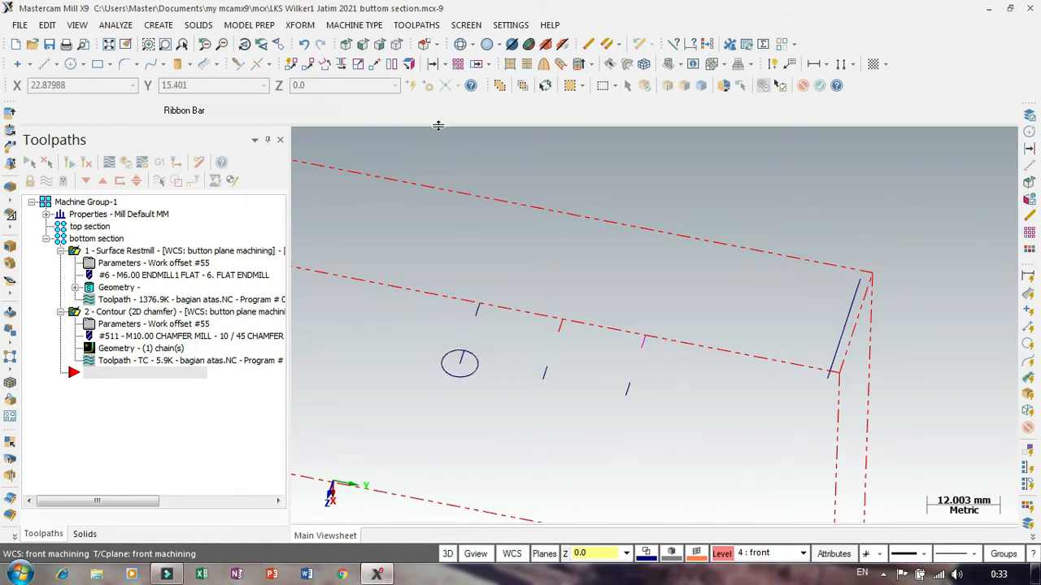
pyautogui.click(305, 65)
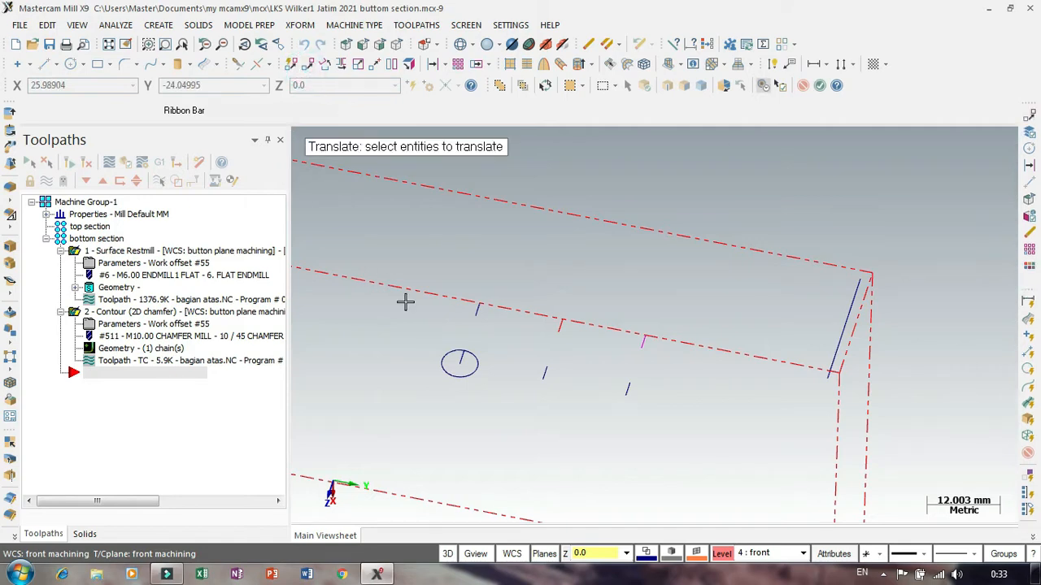
pyautogui.click(461, 377)
pyautogui.press('Return')
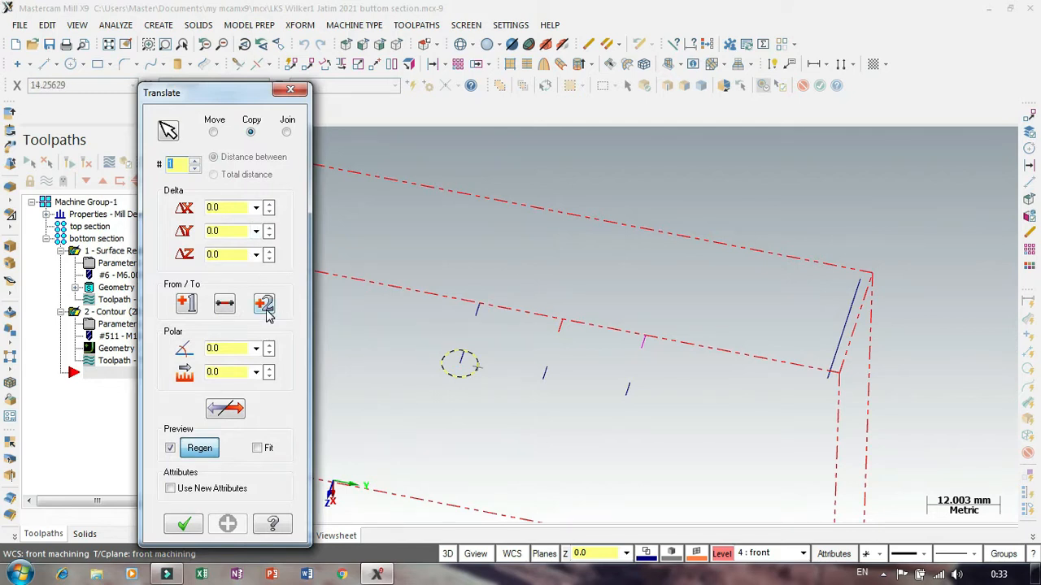
pyautogui.doubleClick(233, 231)
pyautogui.write('3')
pyautogui.press('Return')
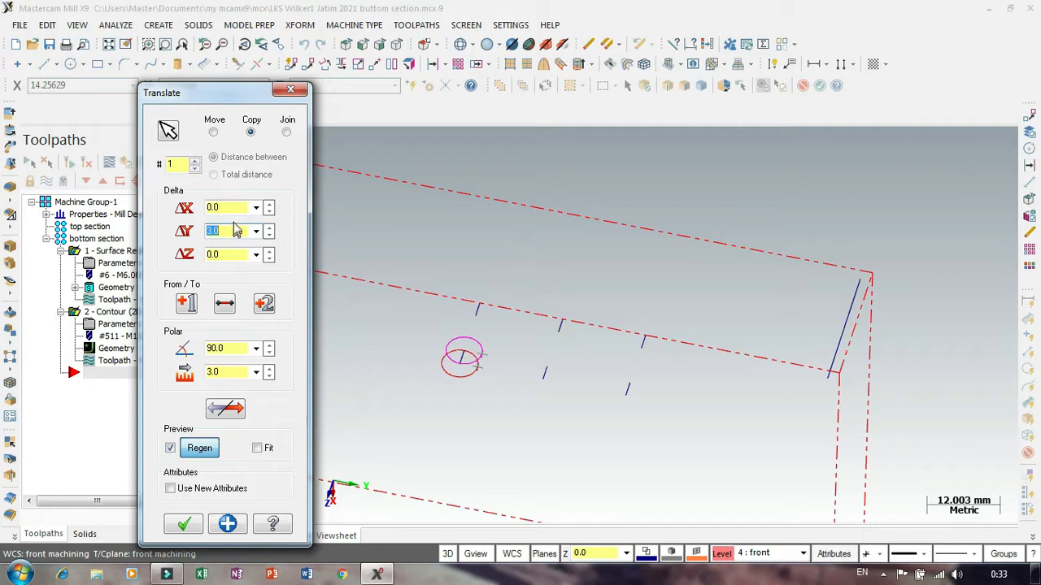
pyautogui.doubleClick(230, 210)
pyautogui.doubleClick(228, 231)
pyautogui.doubleClick(226, 208)
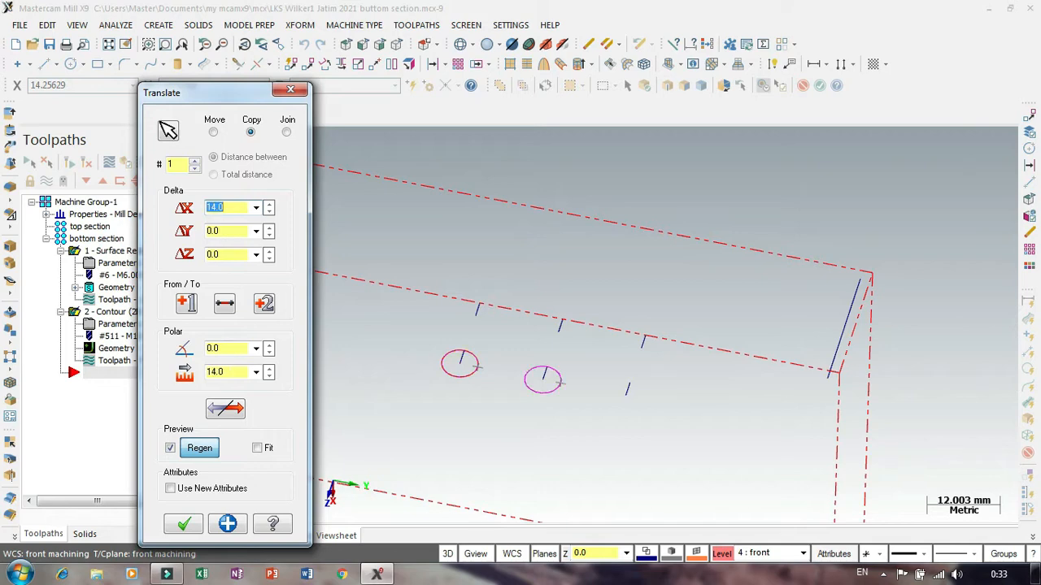
pyautogui.click(184, 525)
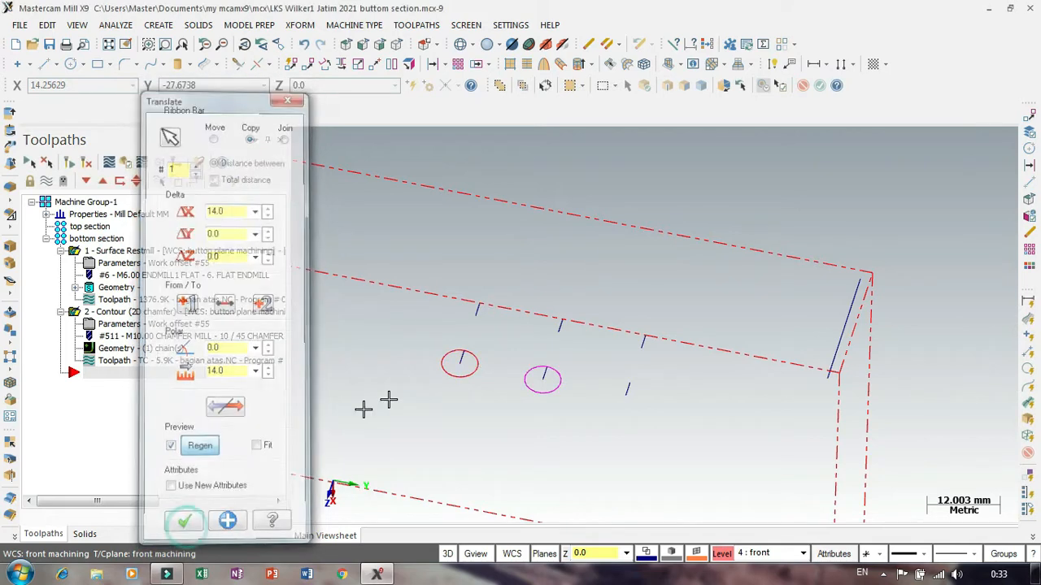
# Translate a copy of the second circle 14 mm in X onto the third slot line's end.
pyautogui.click(307, 71)
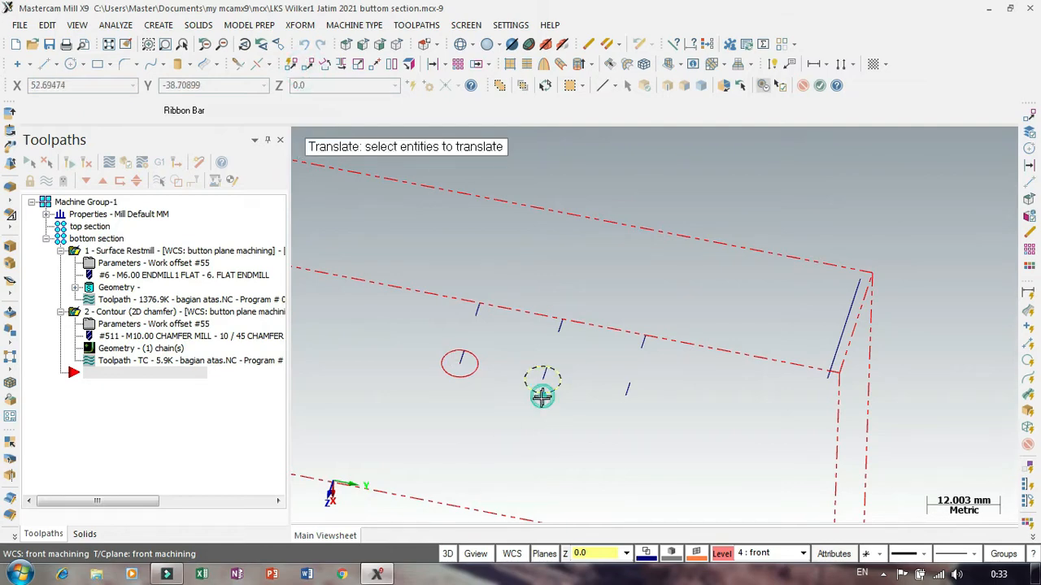
pyautogui.press('Return')
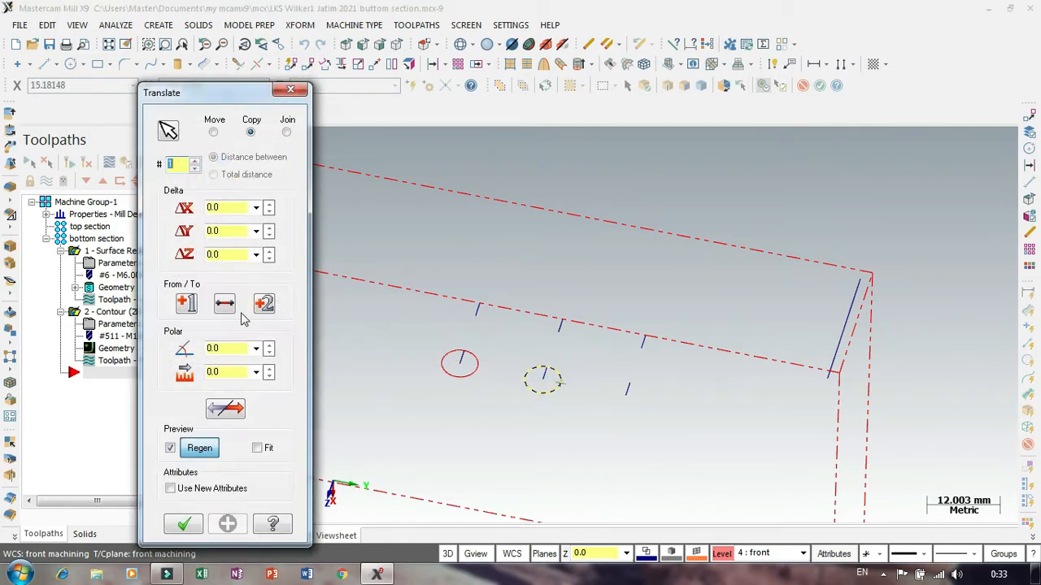
pyautogui.click(235, 208)
pyautogui.press('Return')
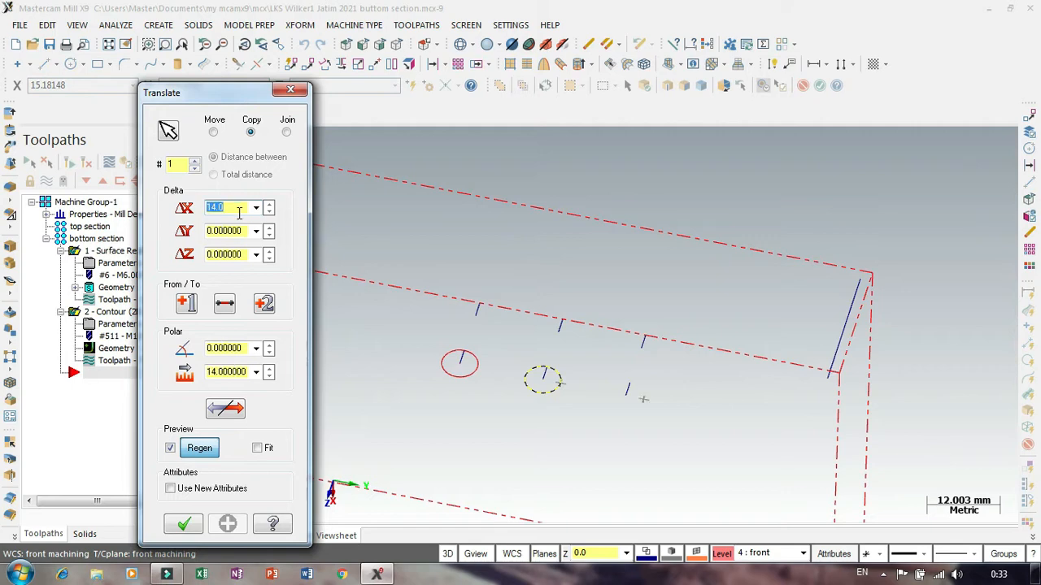
pyautogui.click(183, 524)
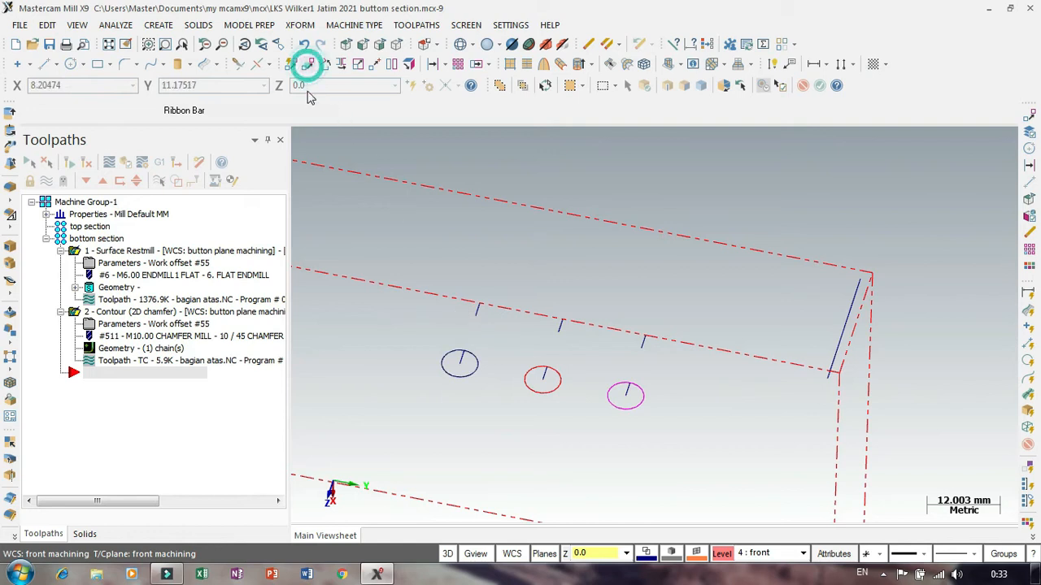
# Copy the three 6 mm circles together with Translate, 14 mm in Y, onto the ends of the opposite row of slot lines.
pyautogui.click(307, 64)
pyautogui.click(468, 381)
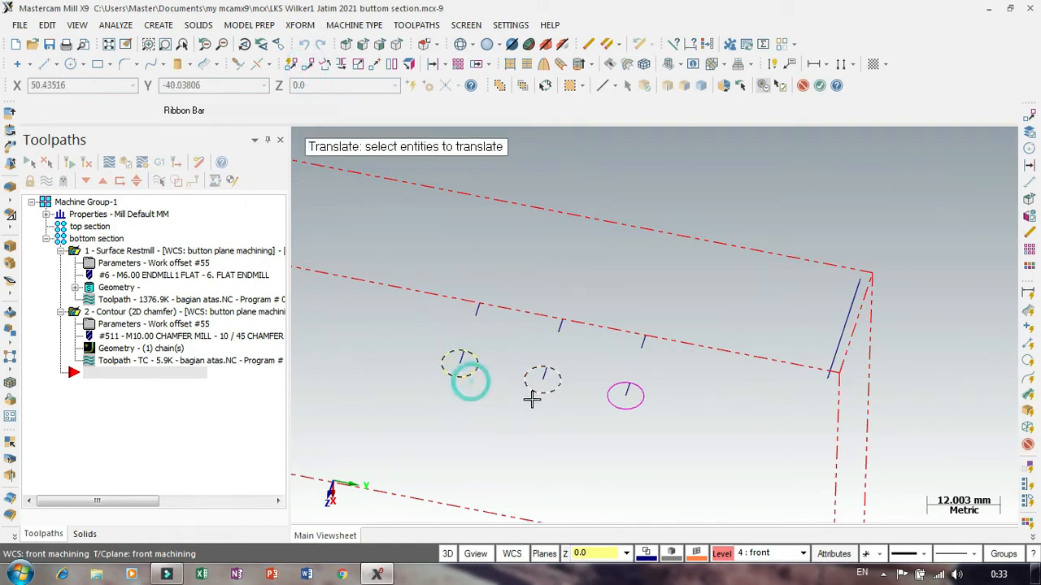
pyautogui.click(537, 393)
pyautogui.click(611, 406)
pyautogui.press('Return')
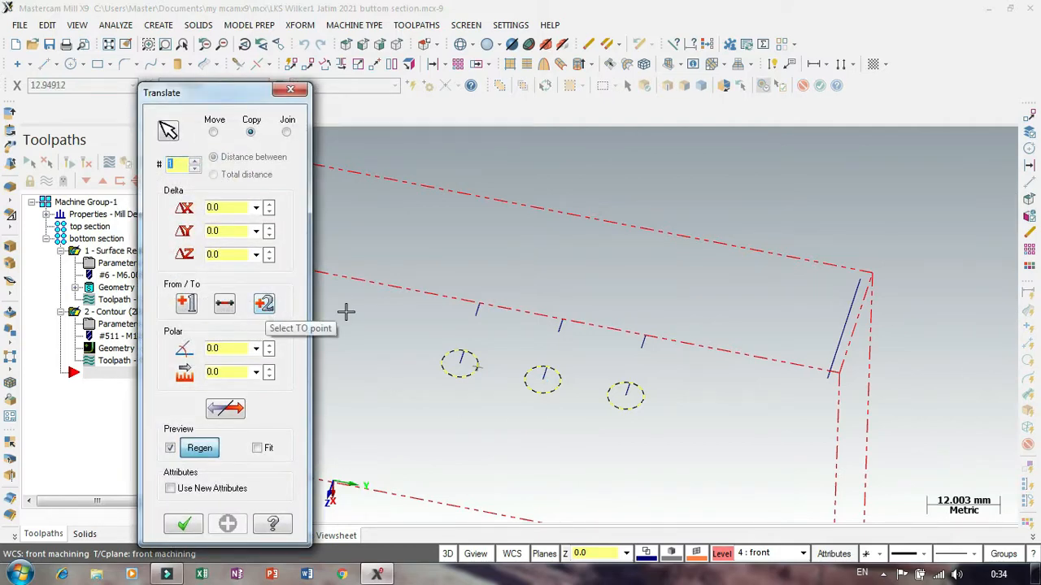
pyautogui.moveTo(522, 278); pyautogui.dragTo(514, 323, button='middle')
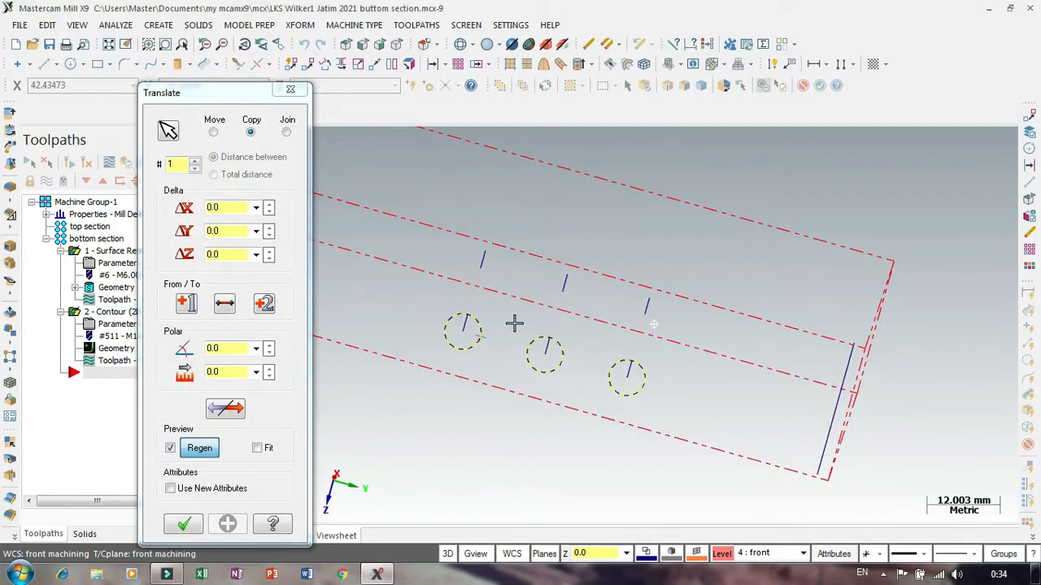
pyautogui.click(266, 305)
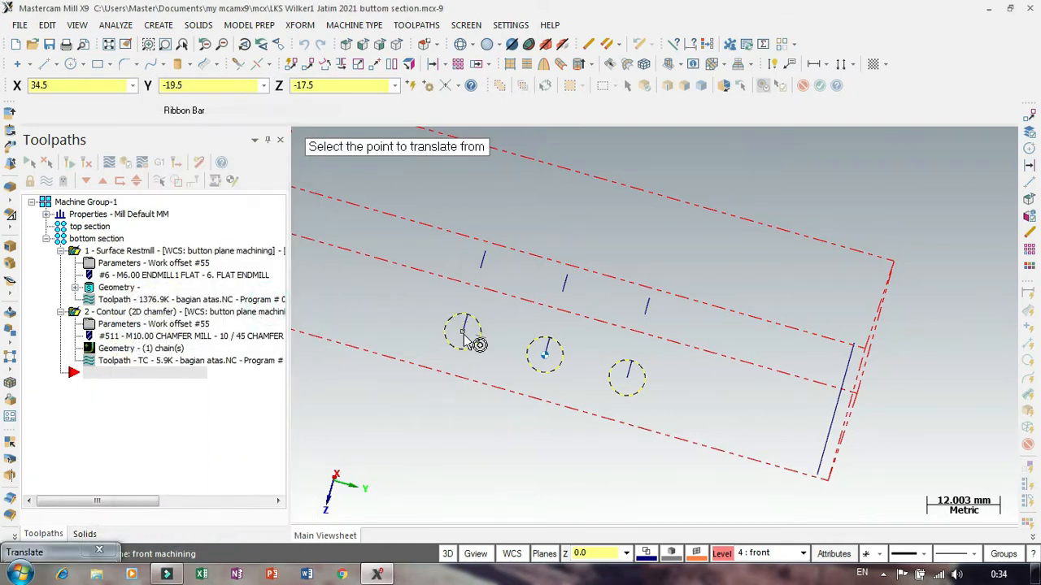
pyautogui.click(463, 333)
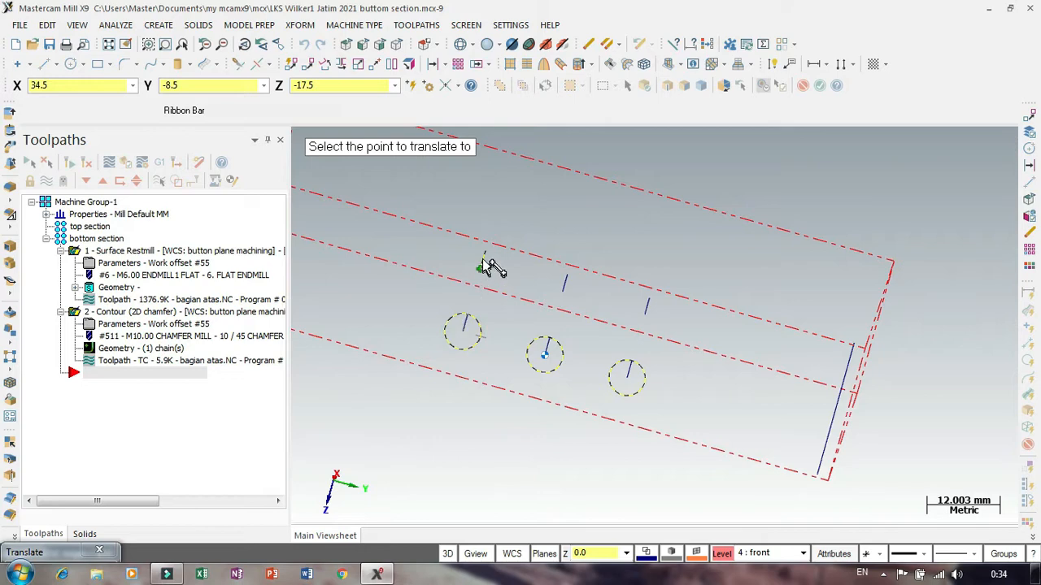
pyautogui.click(485, 254)
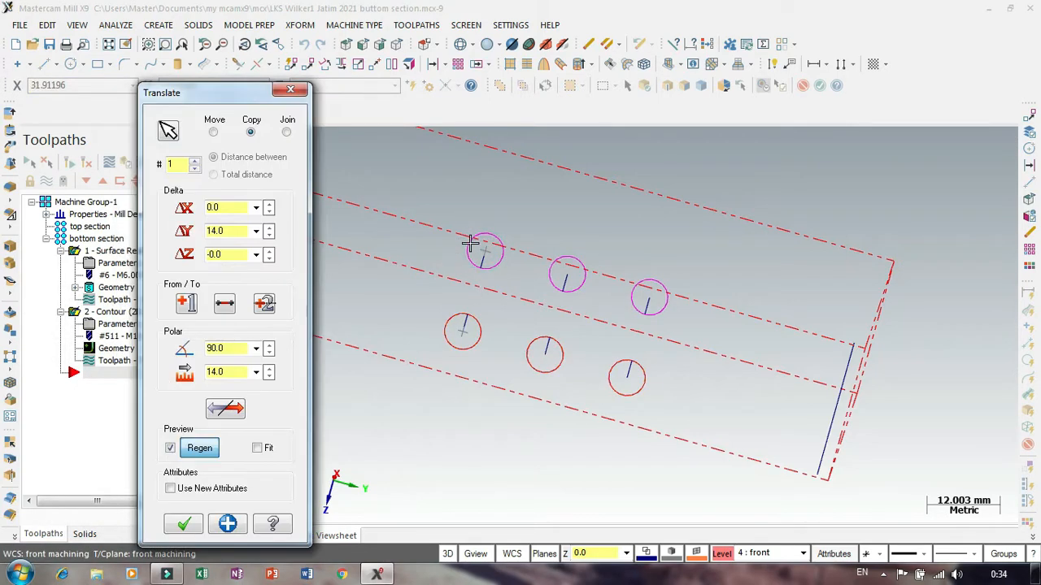
pyautogui.click(185, 527)
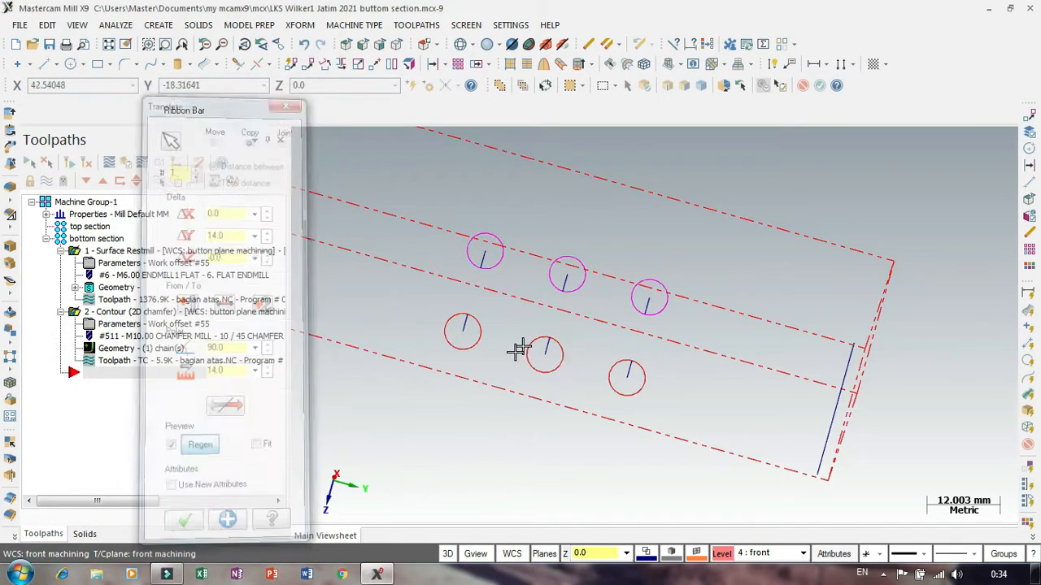
# Show level 3 (solid) alongside the front level and make it the main level.
pyautogui.scroll(-2, 512, 354)
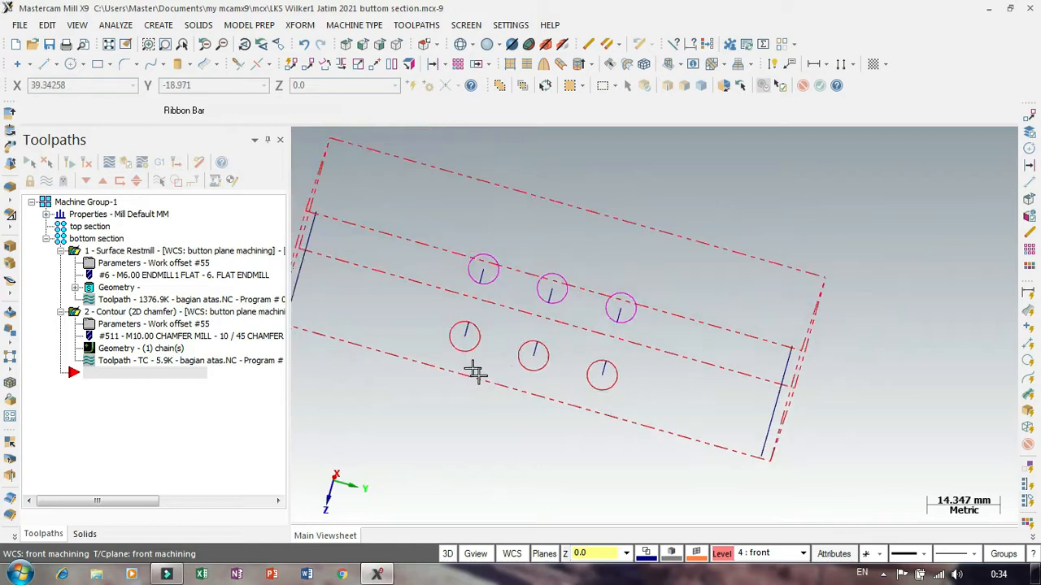
pyautogui.click(722, 556)
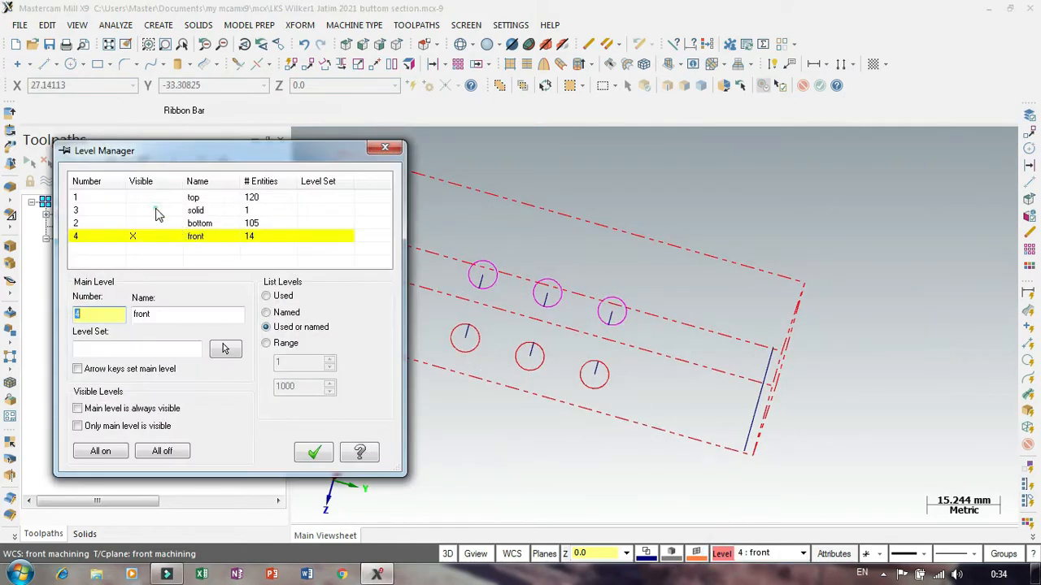
pyautogui.click(157, 213)
pyautogui.click(106, 239)
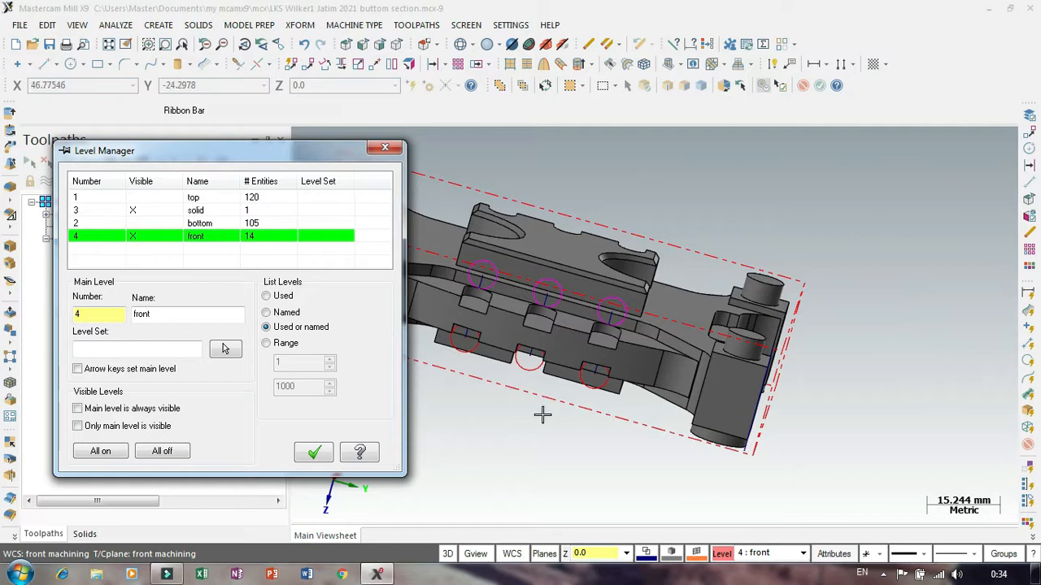
pyautogui.click(95, 211)
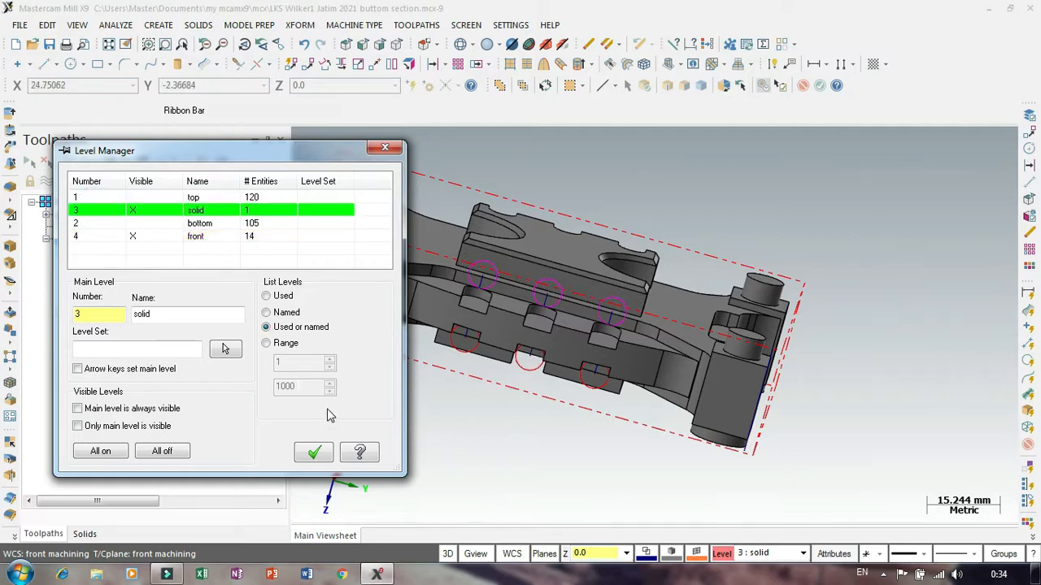
pyautogui.click(317, 455)
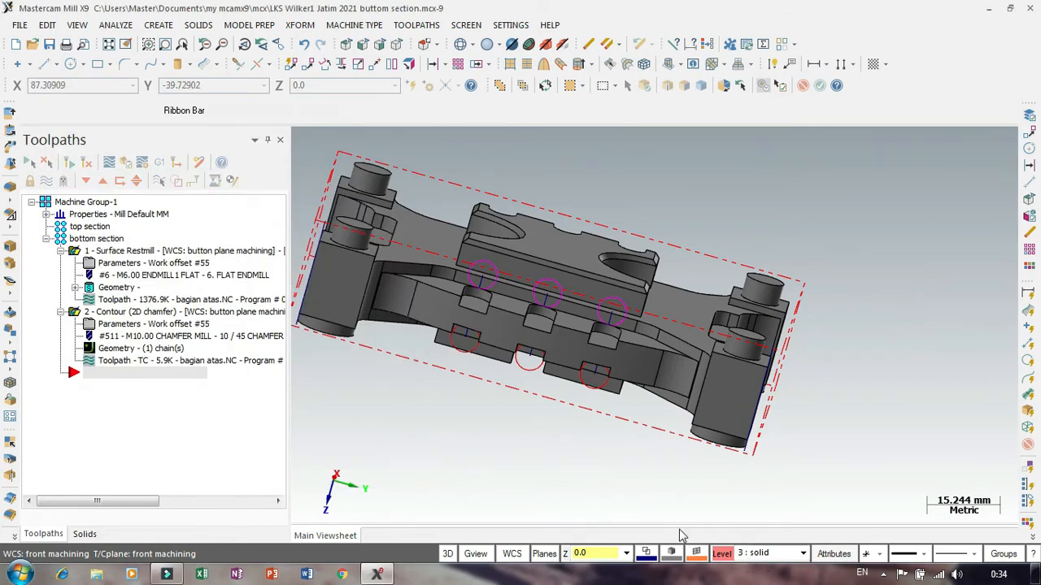
# Start a solid extrude and chain all six 6 mm circles as its profiles.
pyautogui.moveTo(535, 446)
pyautogui.mouseDown(button='middle')
pyautogui.moveTo(524, 340)
pyautogui.moveTo(514, 361)
pyautogui.moveTo(532, 365)
pyautogui.moveTo(527, 349)
pyautogui.mouseUp(button='middle')
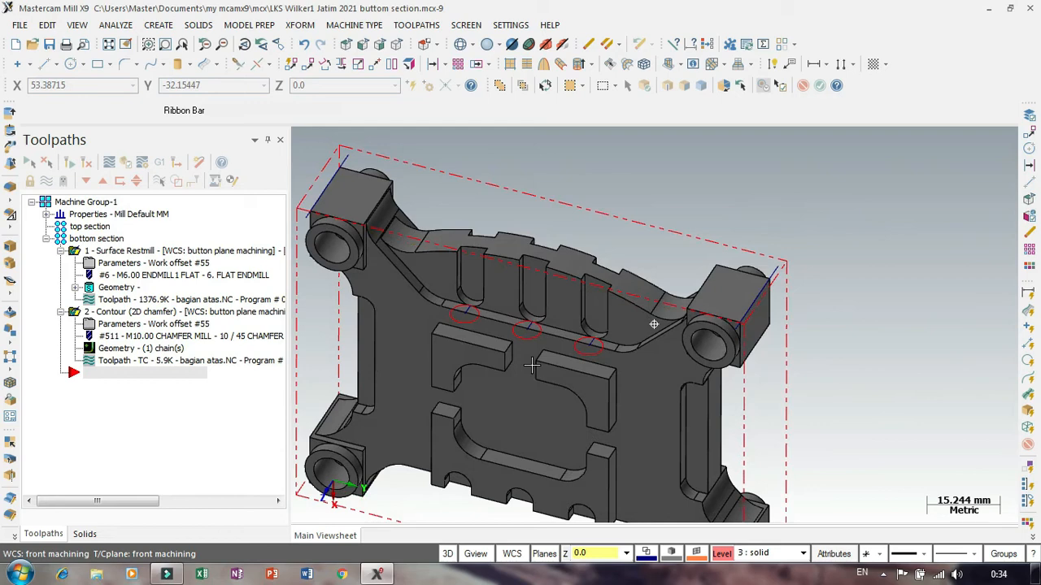
pyautogui.click(10, 112)
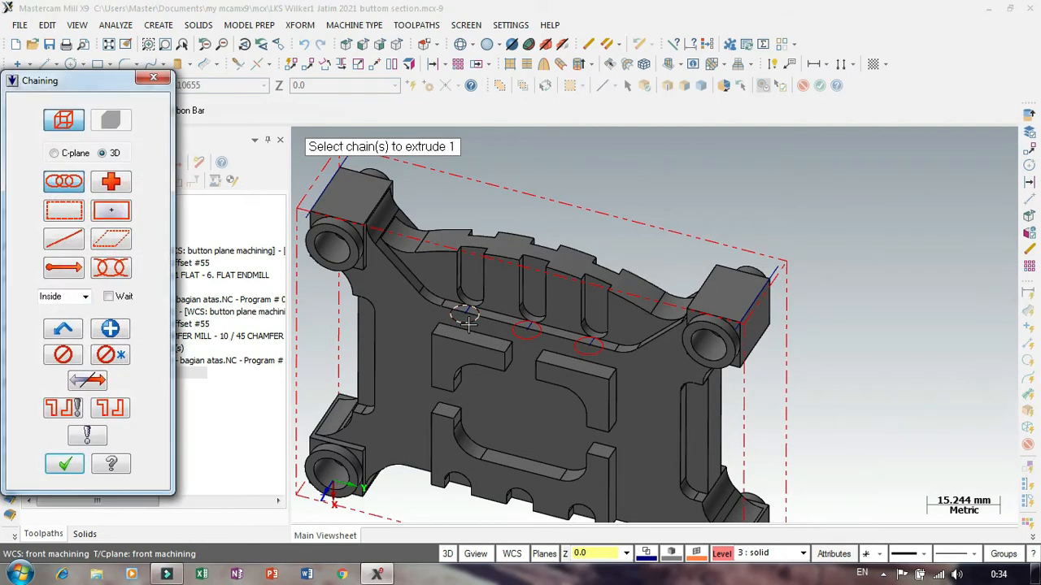
pyautogui.click(467, 318)
pyautogui.click(526, 332)
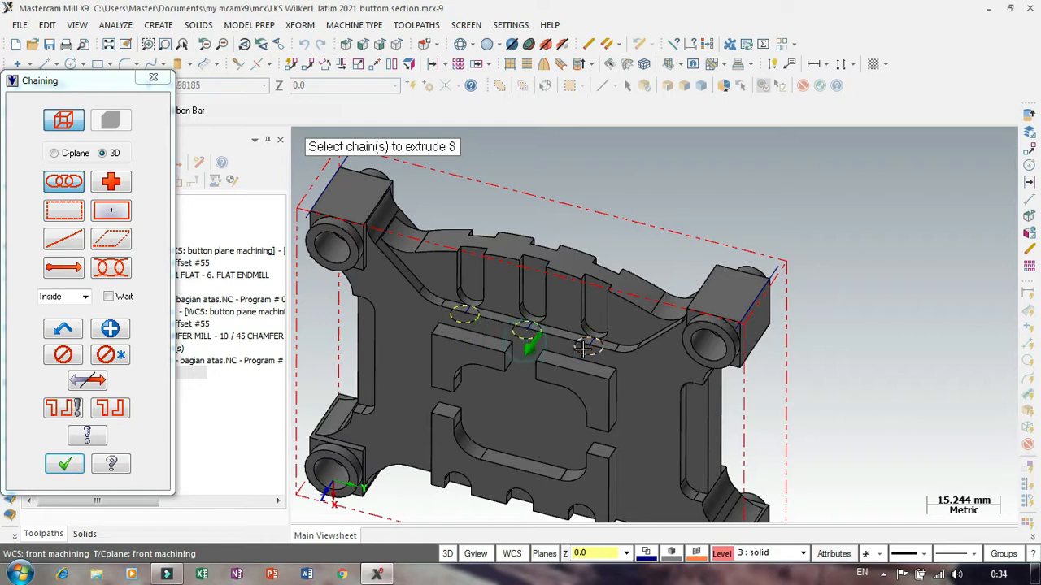
pyautogui.click(583, 352)
pyautogui.moveTo(653, 170); pyautogui.dragTo(512, 253, button='middle')
pyautogui.click(509, 253)
pyautogui.click(562, 276)
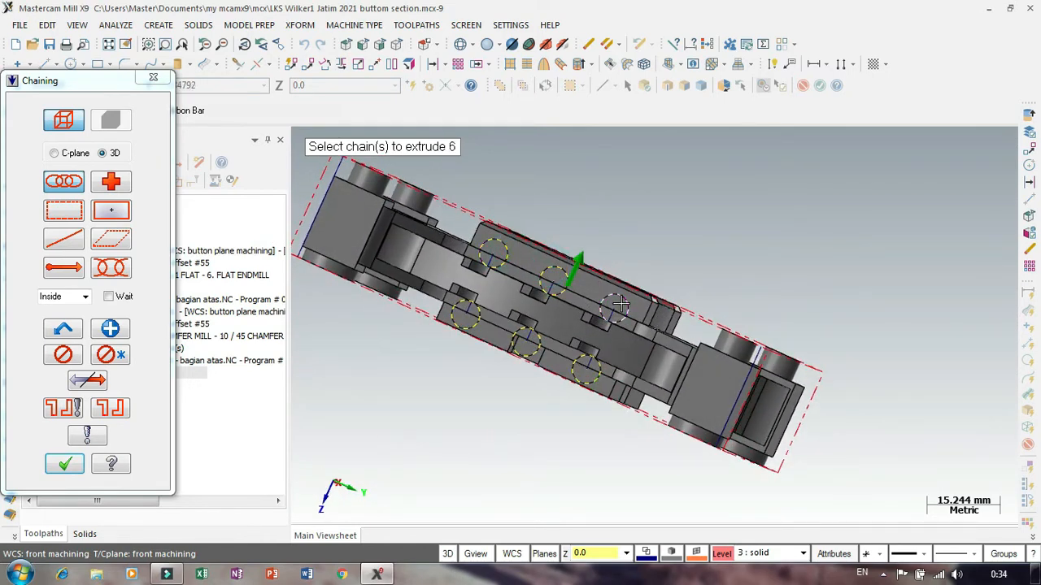
pyautogui.click(616, 302)
pyautogui.rightClick(615, 303)
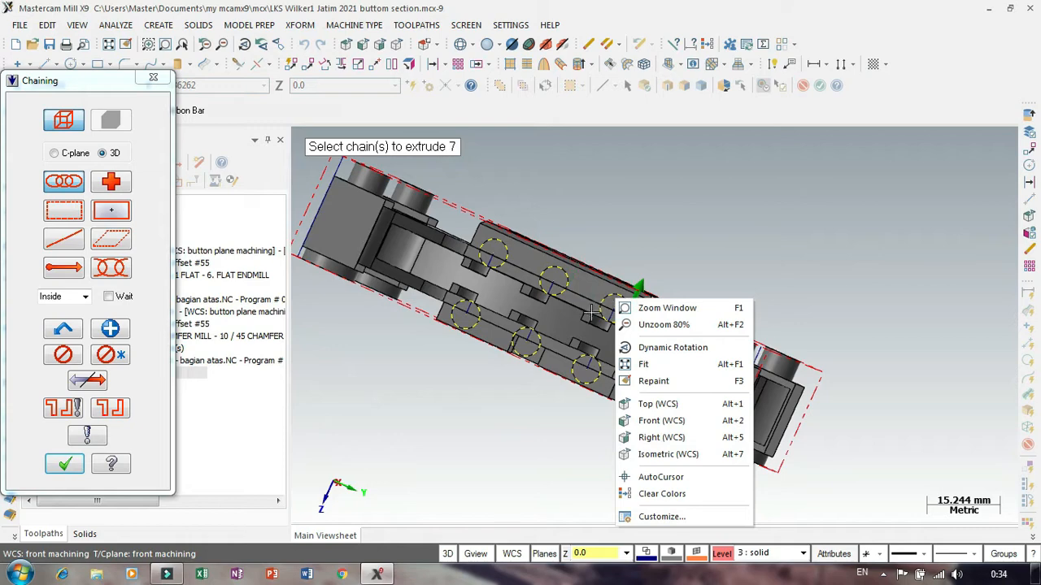
pyautogui.click(149, 128)
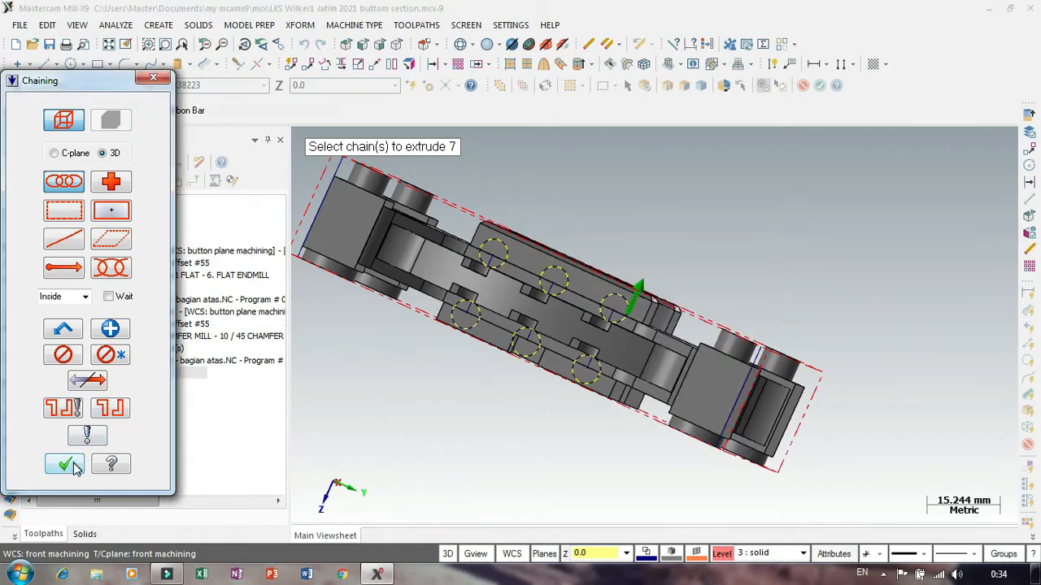
pyautogui.click(65, 465)
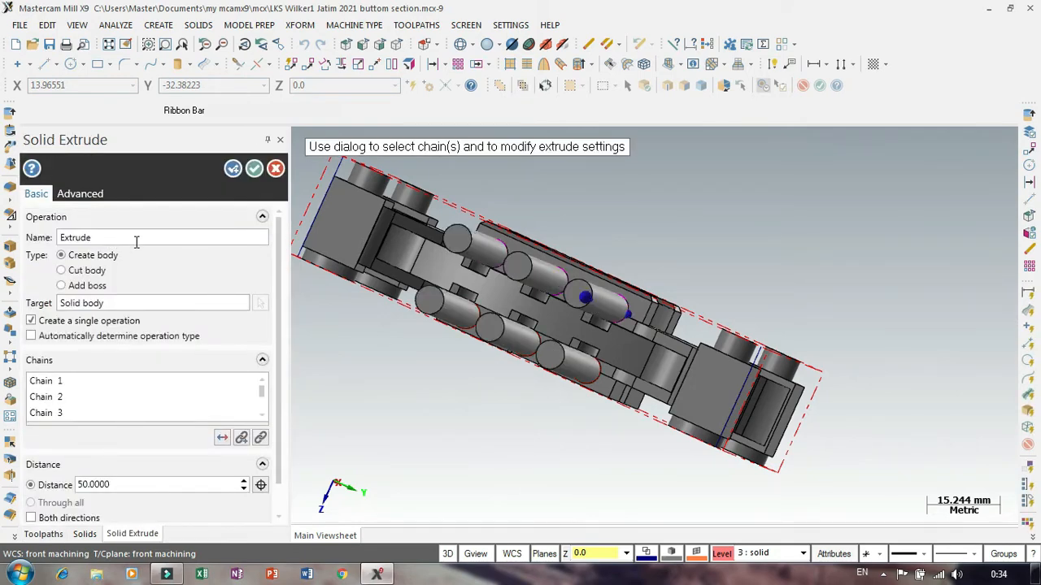
# Reverse the extrusion into the part and snap its distance to 7 mm on the raised wall's upper edge, keeping the Create body type.
pyautogui.moveTo(537, 418); pyautogui.dragTo(594, 208, button='middle')
pyautogui.moveTo(575, 213)
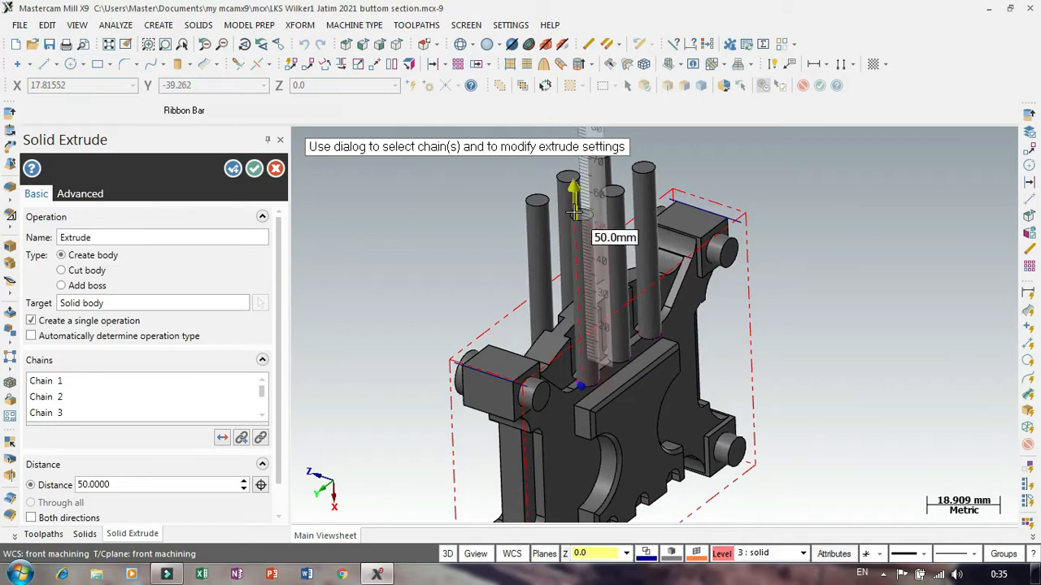
pyautogui.moveTo(575, 213); pyautogui.dragTo(616, 336)
pyautogui.scroll(9, 613, 395)
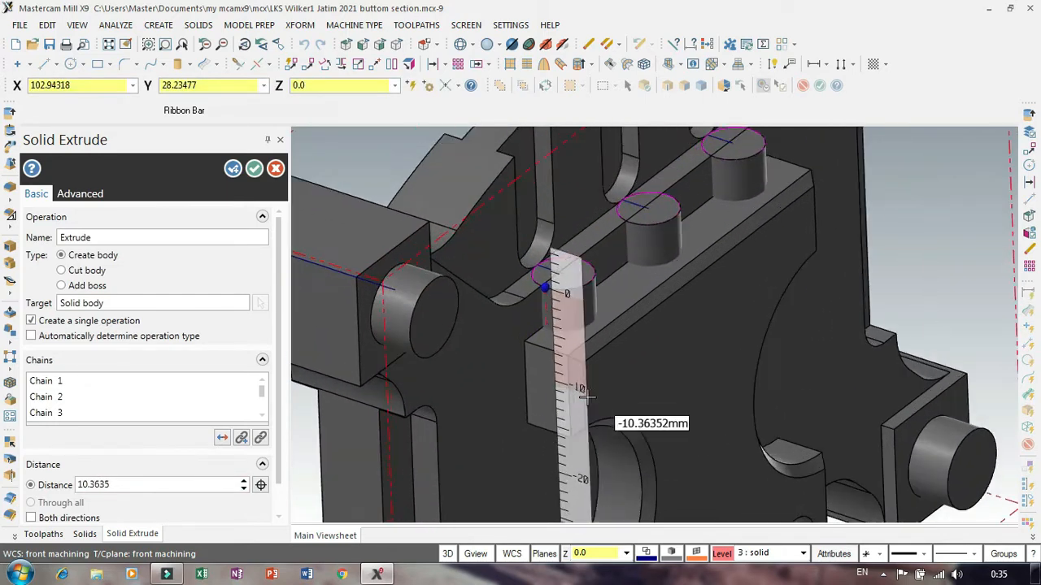
pyautogui.scroll(3, 582, 364)
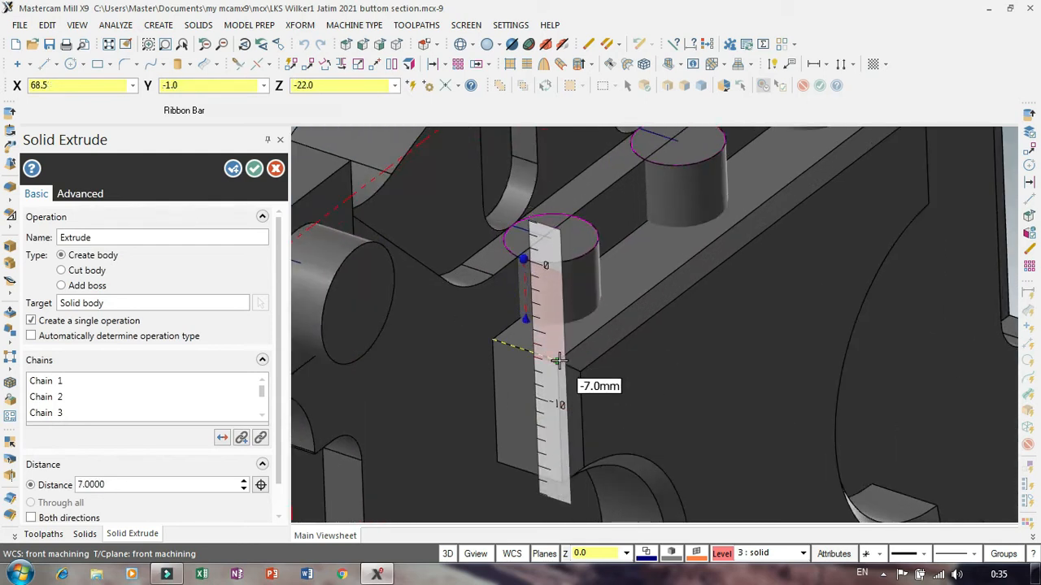
pyautogui.click(557, 361)
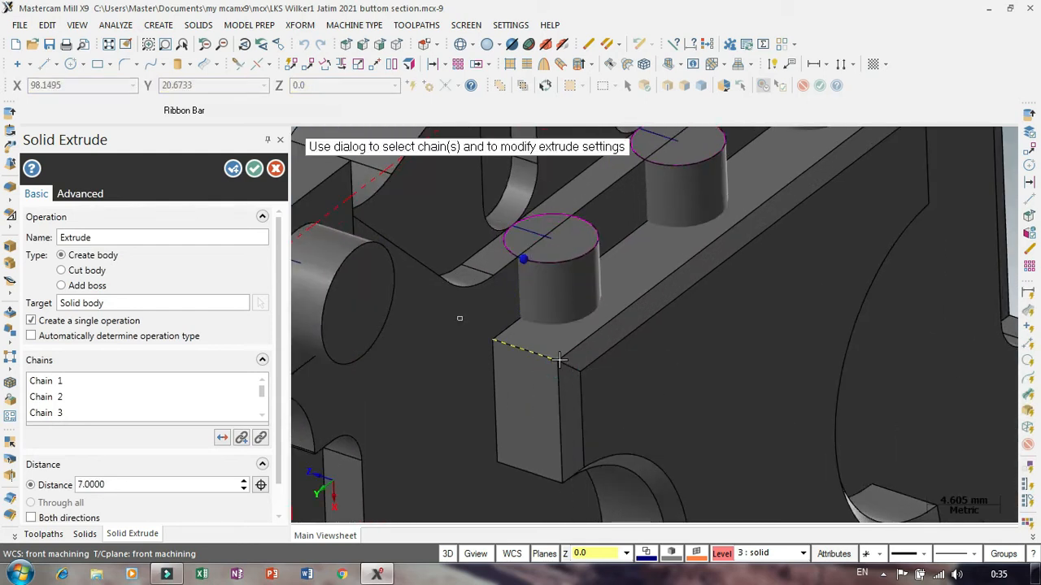
pyautogui.click(91, 271)
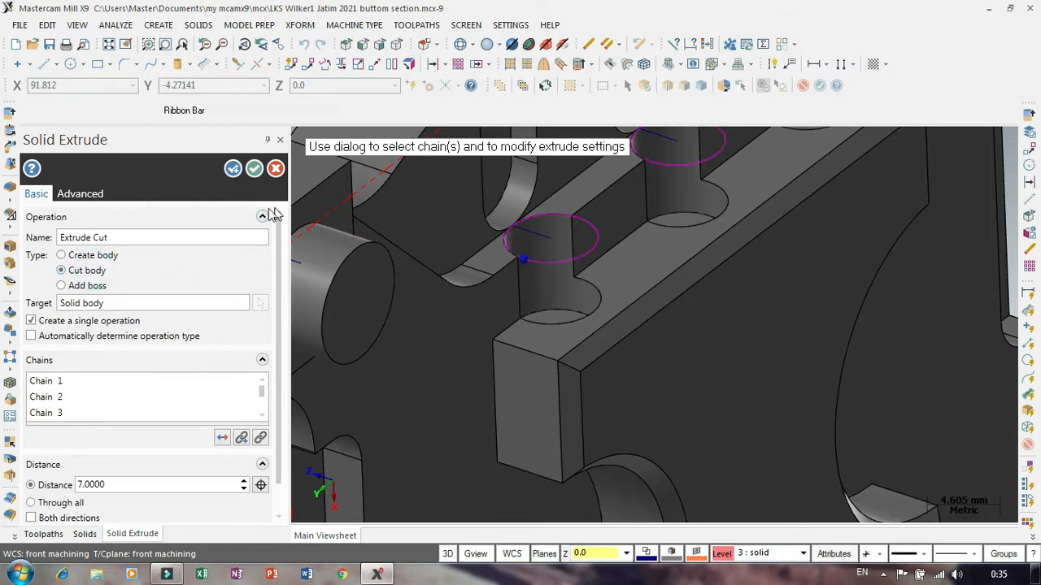
pyautogui.click(105, 255)
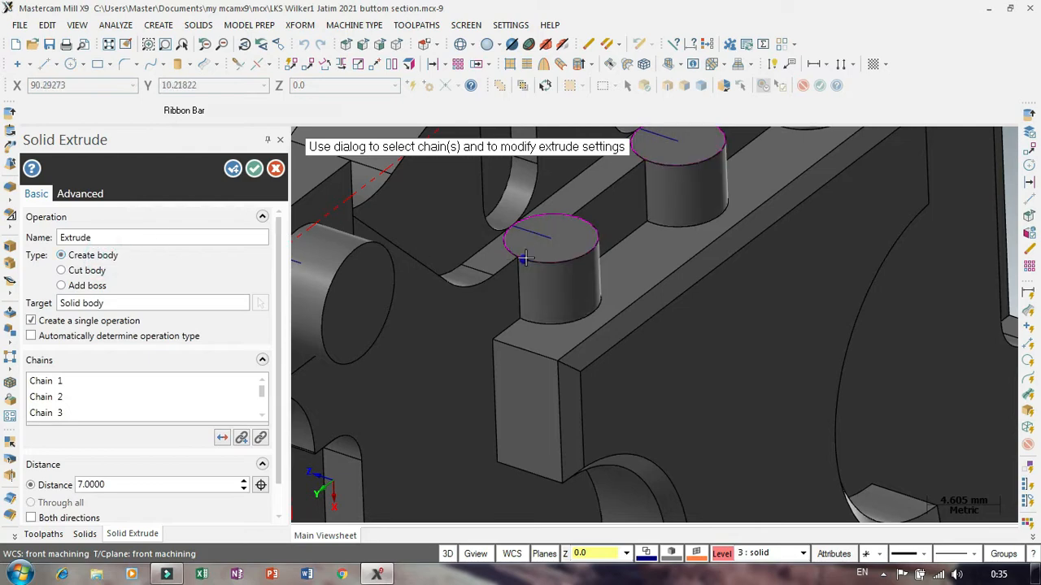
# Set the extrusion distance to 5 mm and cut the six circular profiles from the solid body.
pyautogui.moveTo(534, 263); pyautogui.dragTo(571, 288, button='middle')
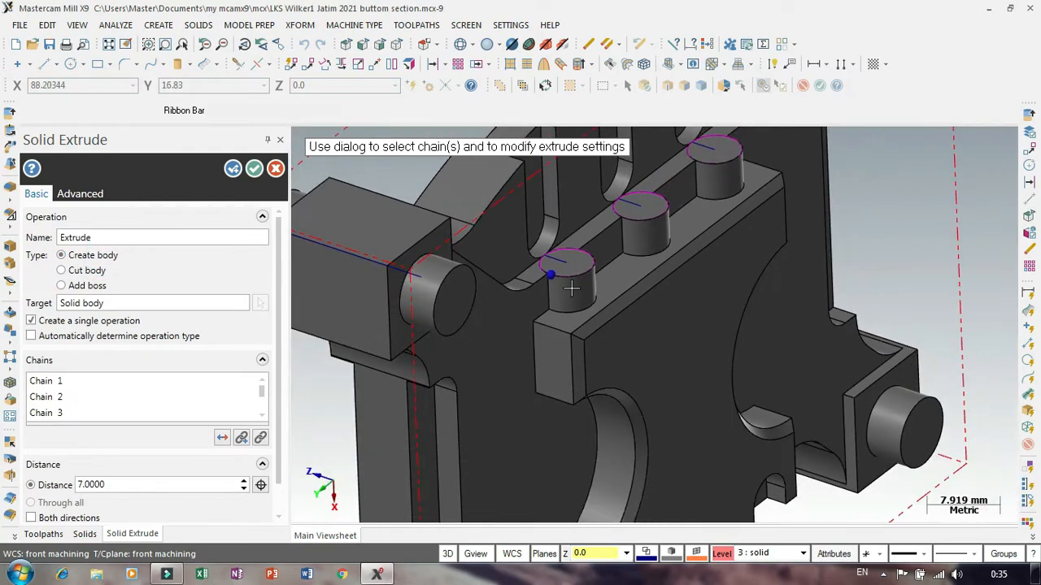
pyautogui.click(243, 482)
pyautogui.click(243, 482)
pyautogui.click(243, 481)
pyautogui.click(244, 481)
pyautogui.click(245, 481)
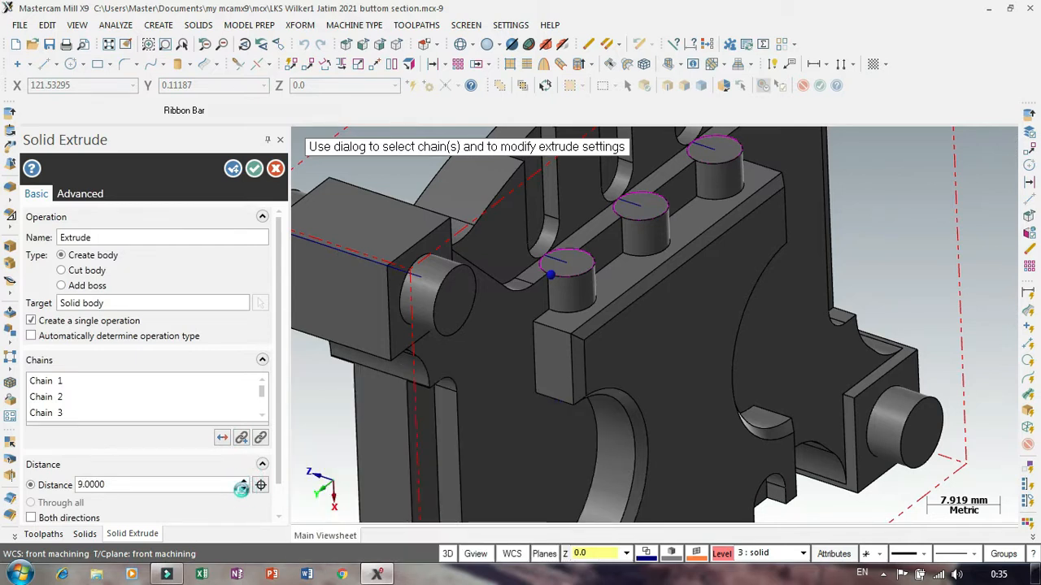
pyautogui.click(243, 491)
pyautogui.click(243, 490)
pyautogui.click(243, 491)
pyautogui.click(243, 491)
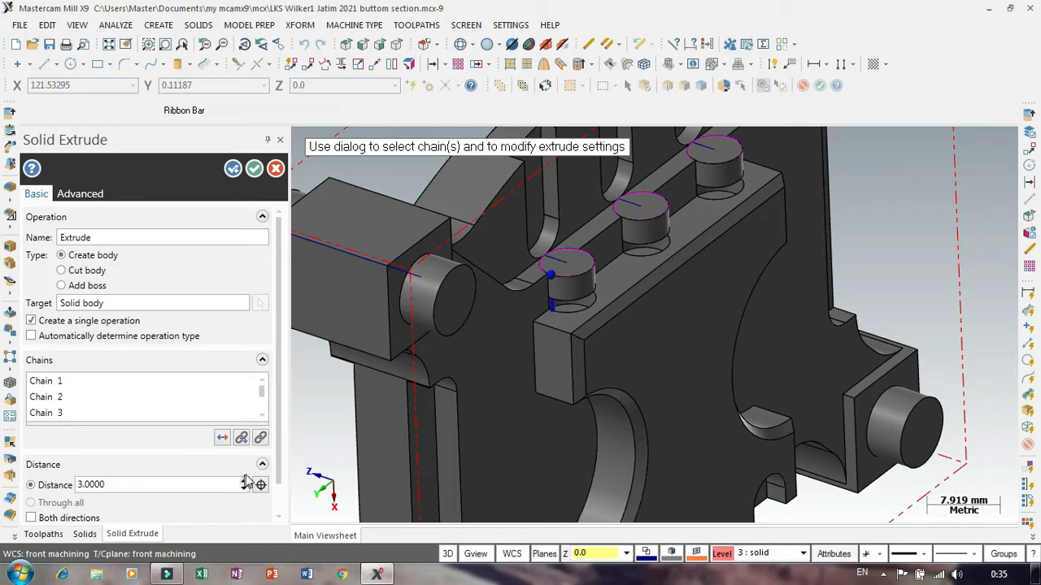
pyautogui.click(244, 481)
pyautogui.click(244, 480)
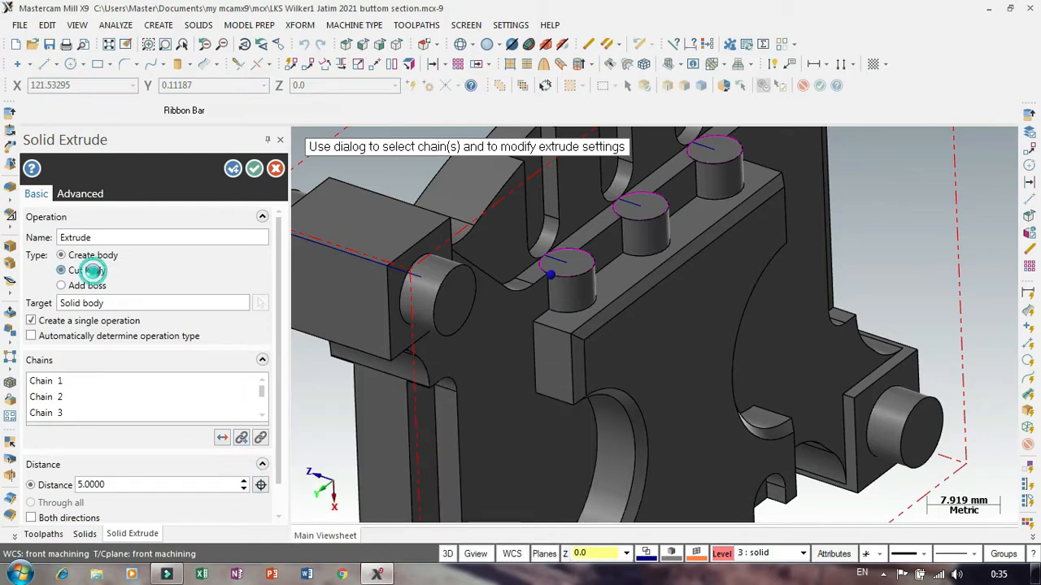
pyautogui.click(92, 270)
pyautogui.click(250, 169)
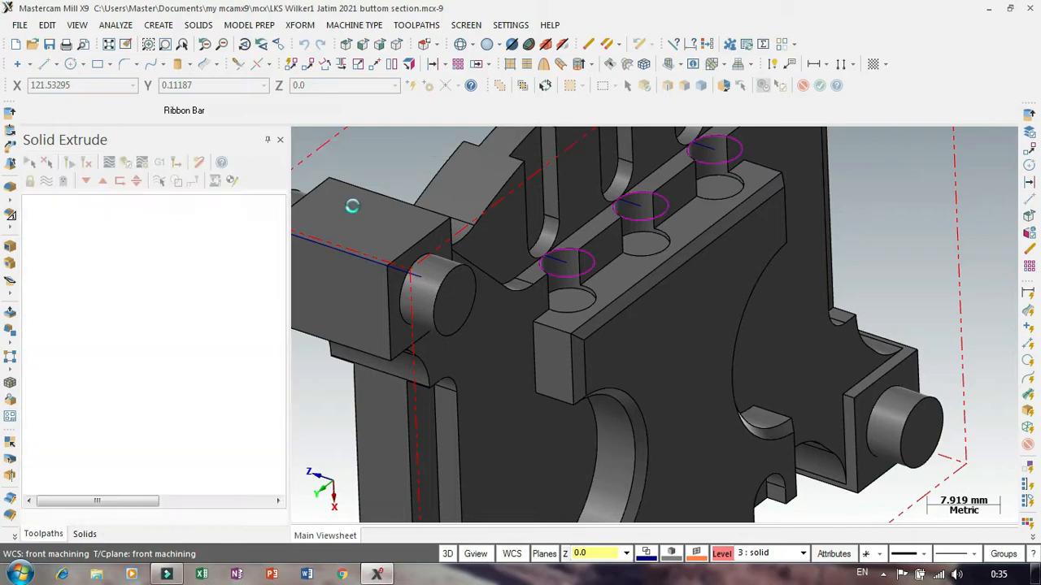
# Inspect the cut slots and expand the solid's operation history to examine the Body, One-Distance Chamfer and Extrude Cut entries.
pyautogui.scroll(-3, 543, 277)
pyautogui.moveTo(653, 275)
pyautogui.mouseDown(button='middle')
pyautogui.moveTo(702, 255)
pyautogui.moveTo(793, 260)
pyautogui.moveTo(739, 272)
pyautogui.moveTo(796, 261)
pyautogui.moveTo(687, 268)
pyautogui.moveTo(690, 251)
pyautogui.moveTo(711, 242)
pyautogui.moveTo(774, 261)
pyautogui.mouseUp(button='middle')
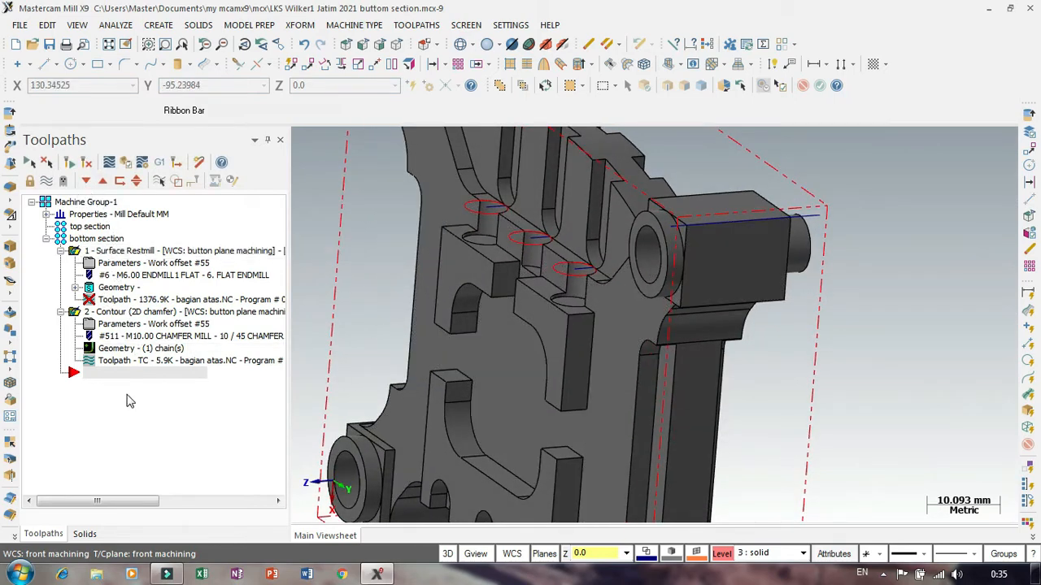
pyautogui.click(86, 533)
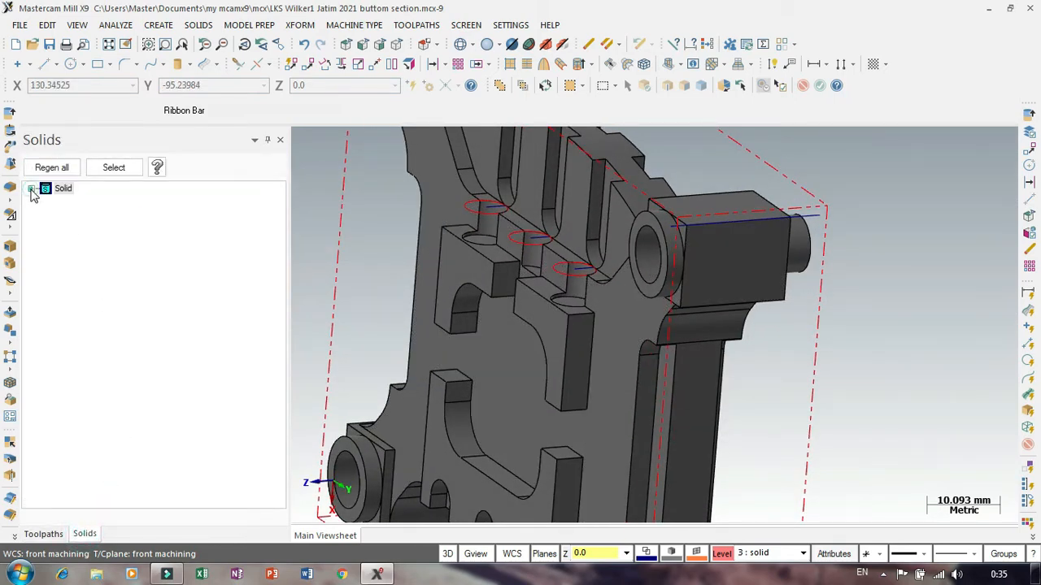
pyautogui.click(30, 188)
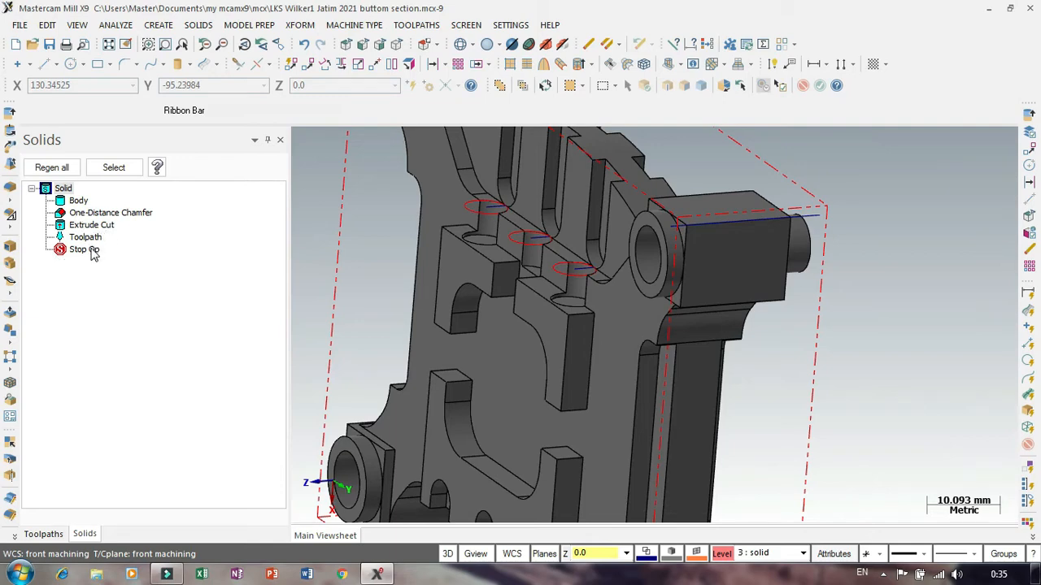
pyautogui.click(78, 201)
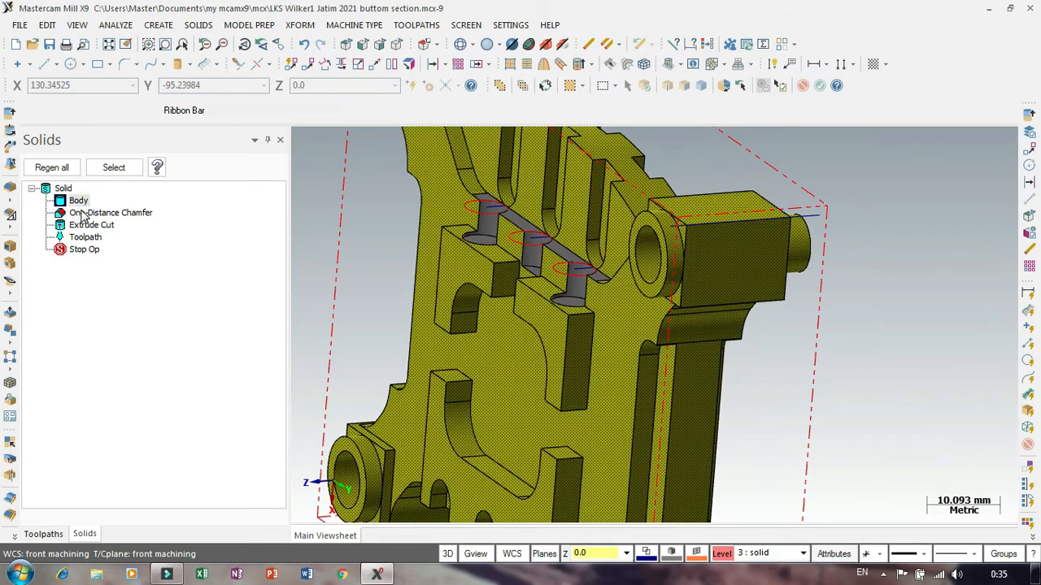
pyautogui.click(84, 213)
pyautogui.click(92, 227)
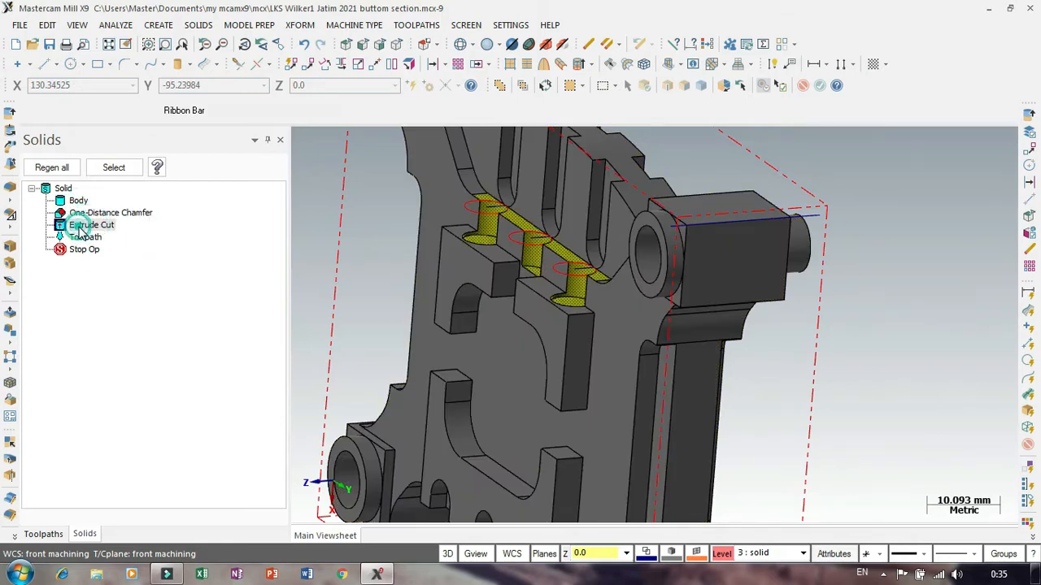
# Edit the Extrude Cut operation to a distance of 4.5 mm and regenerate the solid.
pyautogui.doubleClick(65, 228)
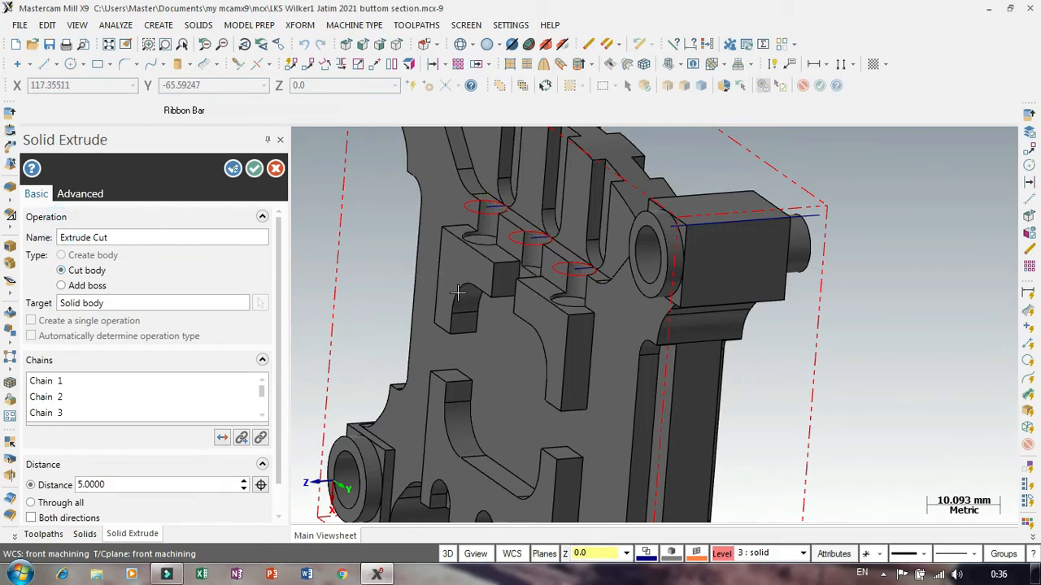
pyautogui.click(243, 490)
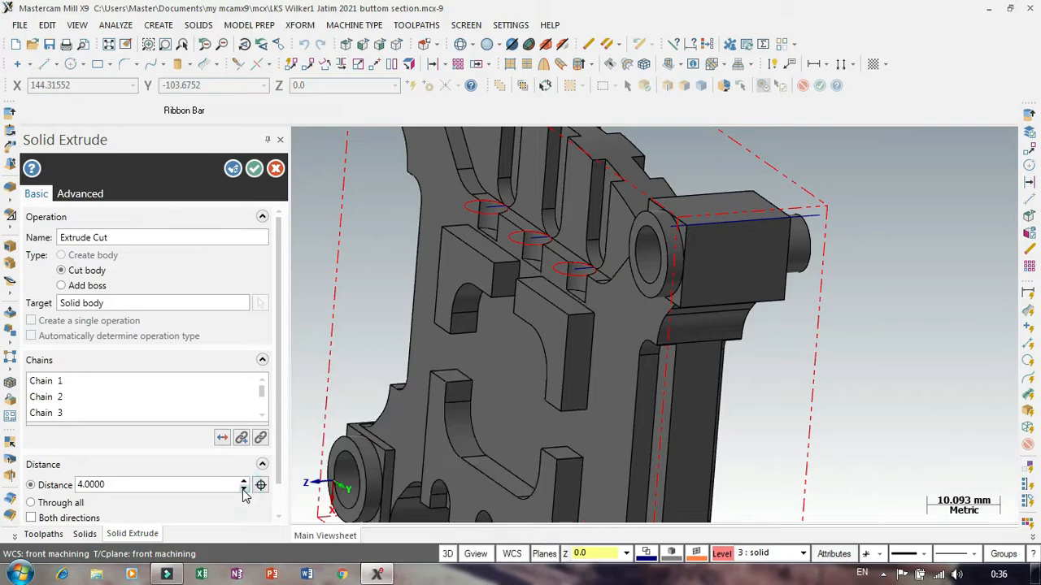
pyautogui.moveTo(496, 312)
pyautogui.mouseDown(button='middle')
pyautogui.moveTo(587, 306)
pyautogui.moveTo(609, 320)
pyautogui.mouseUp(button='middle')
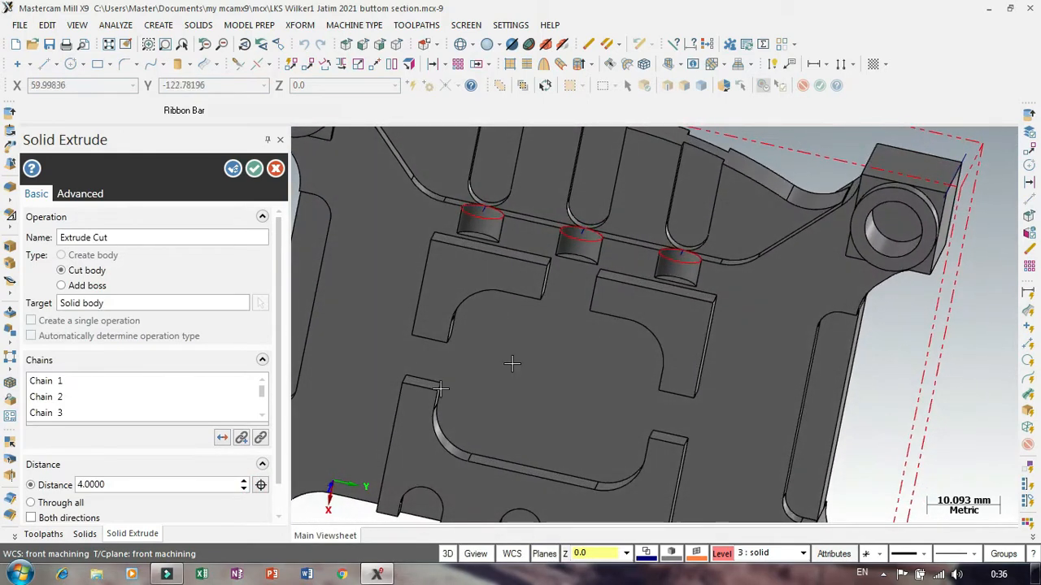
pyautogui.click(163, 486)
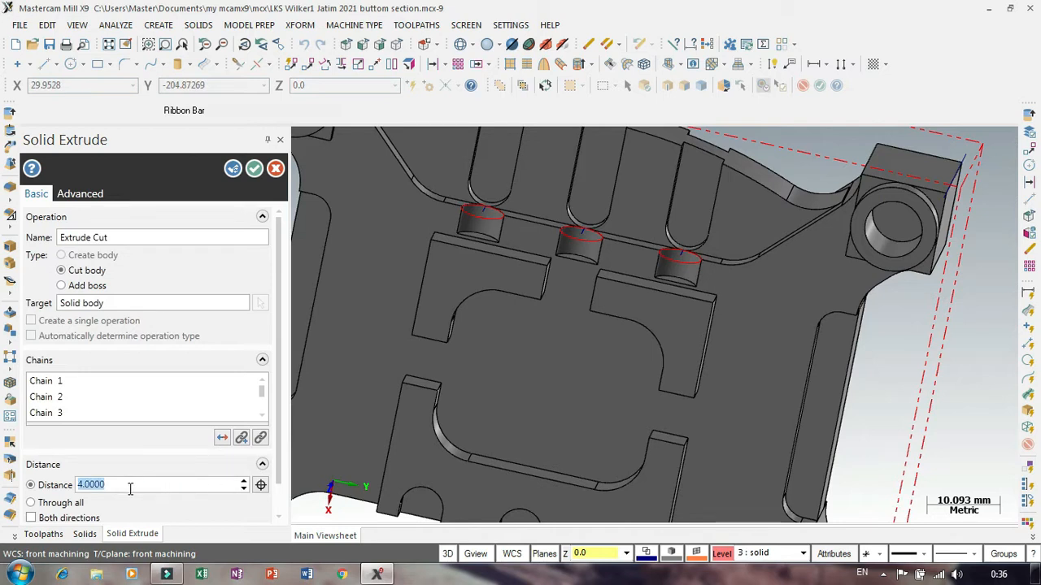
pyautogui.press('Return')
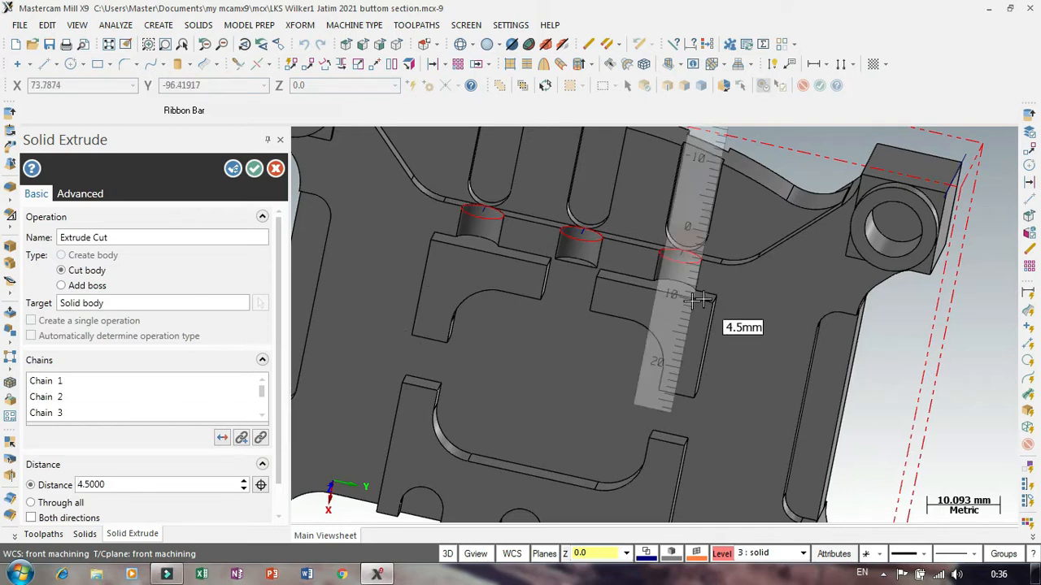
pyautogui.click(254, 168)
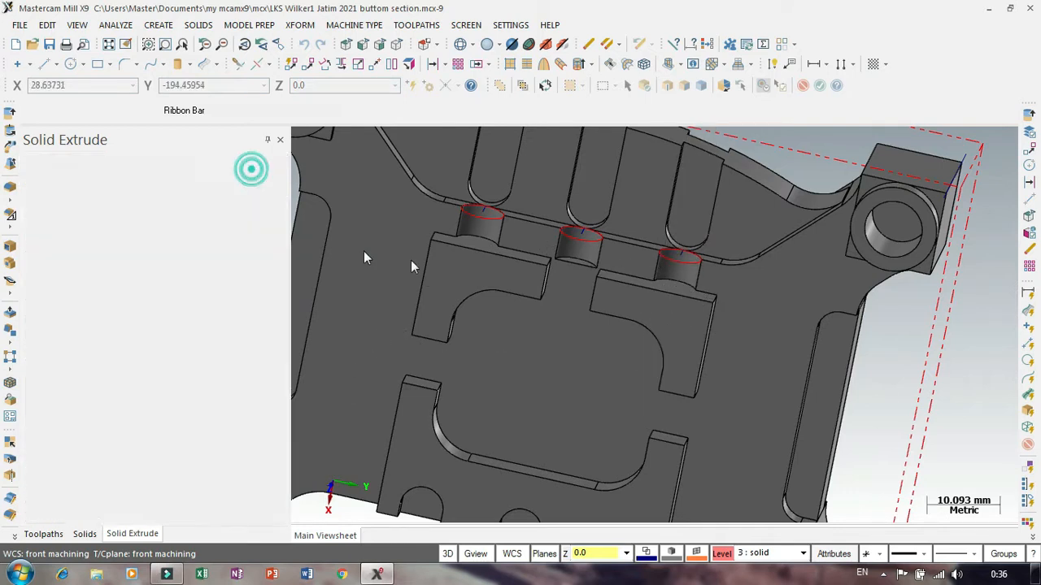
pyautogui.moveTo(541, 291)
pyautogui.mouseDown(button='middle')
pyautogui.moveTo(509, 341)
pyautogui.moveTo(492, 411)
pyautogui.moveTo(460, 439)
pyautogui.moveTo(458, 426)
pyautogui.mouseUp(button='middle')
pyautogui.click(36, 173)
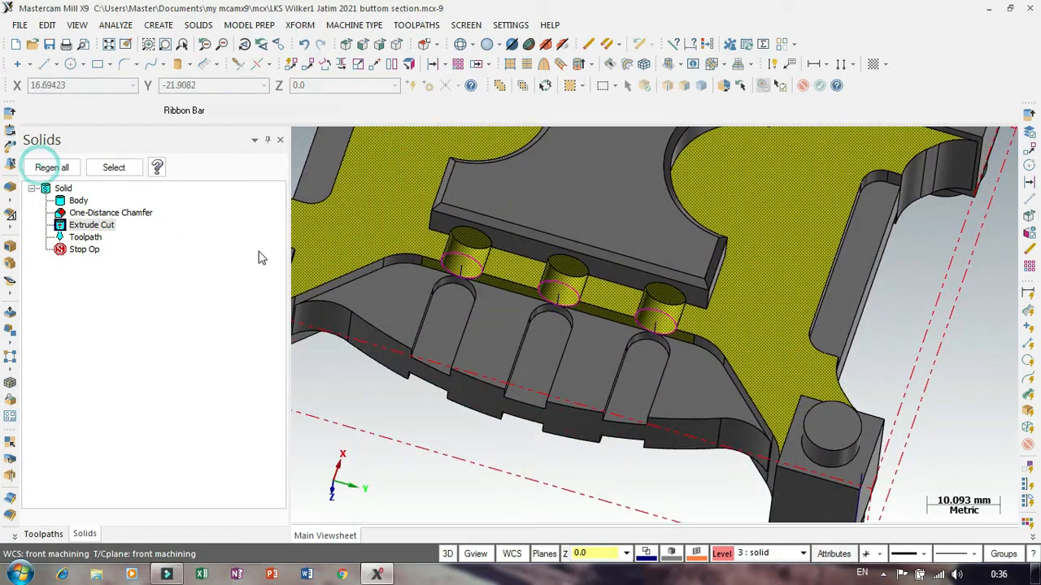
# Simplify the solid body with Simplify Solid and remove its operation history.
pyautogui.scroll(-2, 643, 340)
pyautogui.scroll(-3, 642, 340)
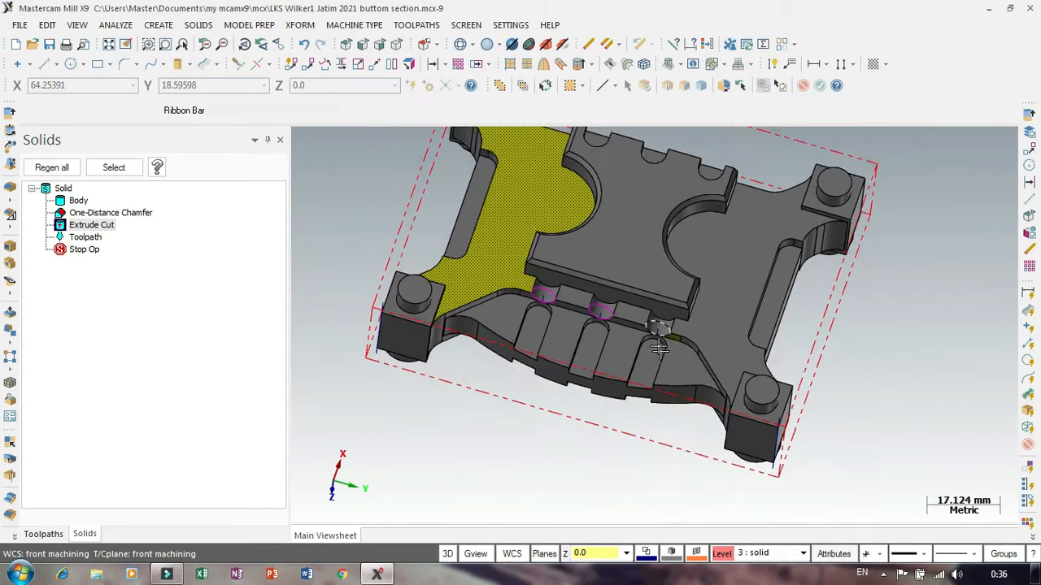
pyautogui.moveTo(446, 372); pyautogui.dragTo(530, 388, button='middle')
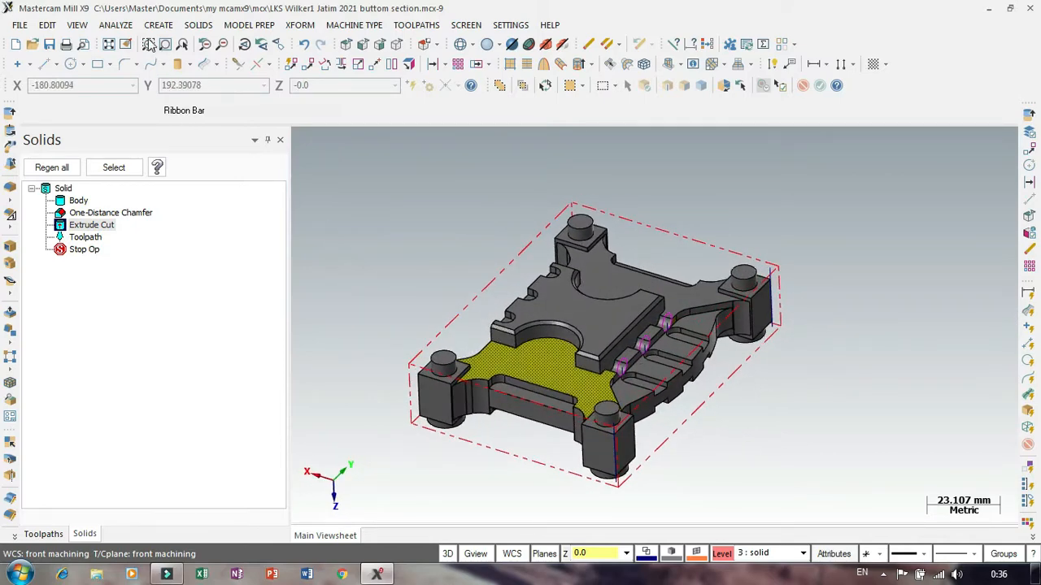
pyautogui.click(244, 24)
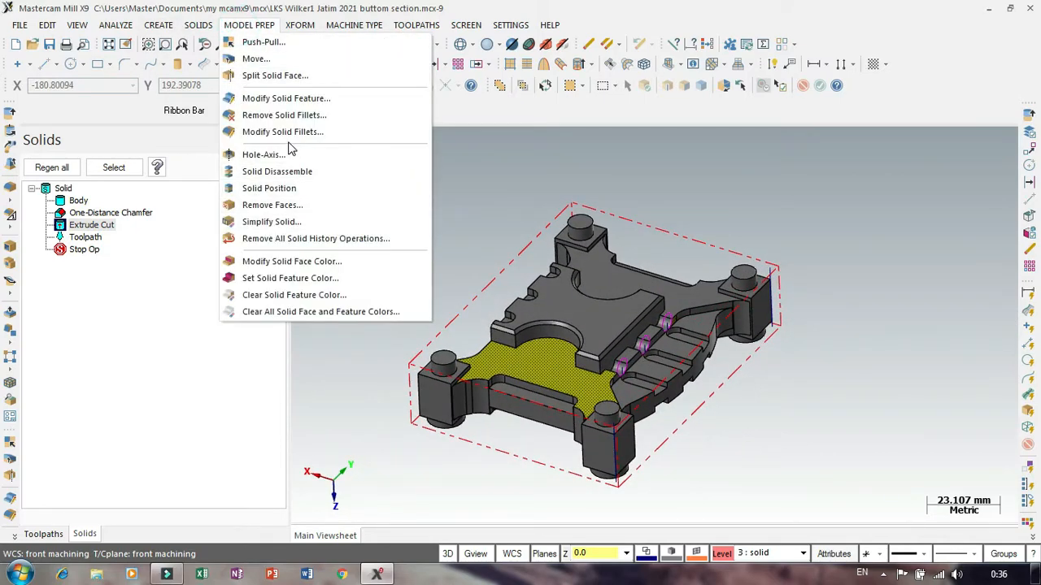
pyautogui.click(272, 221)
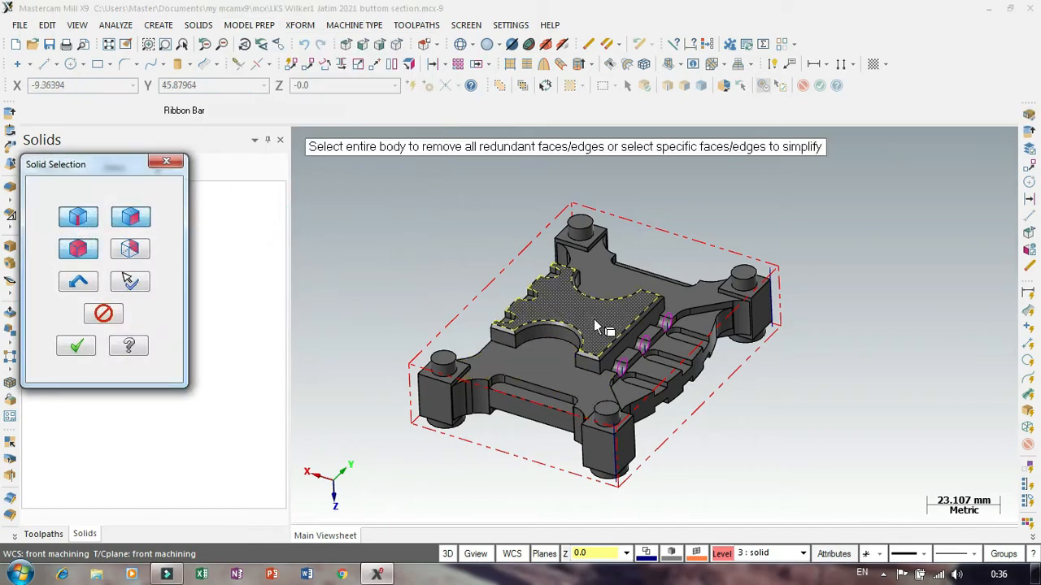
pyautogui.click(557, 329)
pyautogui.click(83, 339)
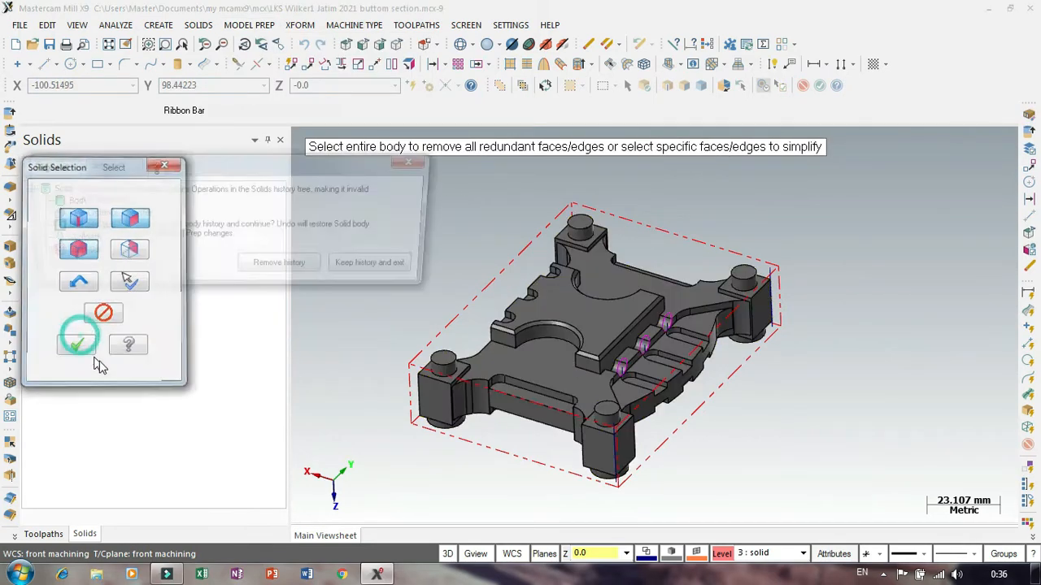
pyautogui.click(282, 268)
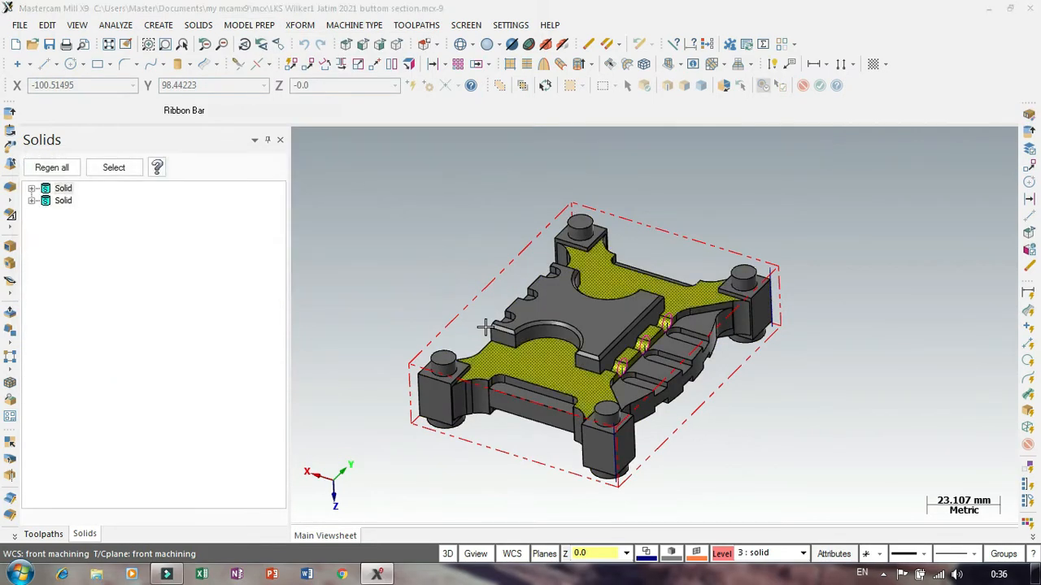
pyautogui.click(213, 259)
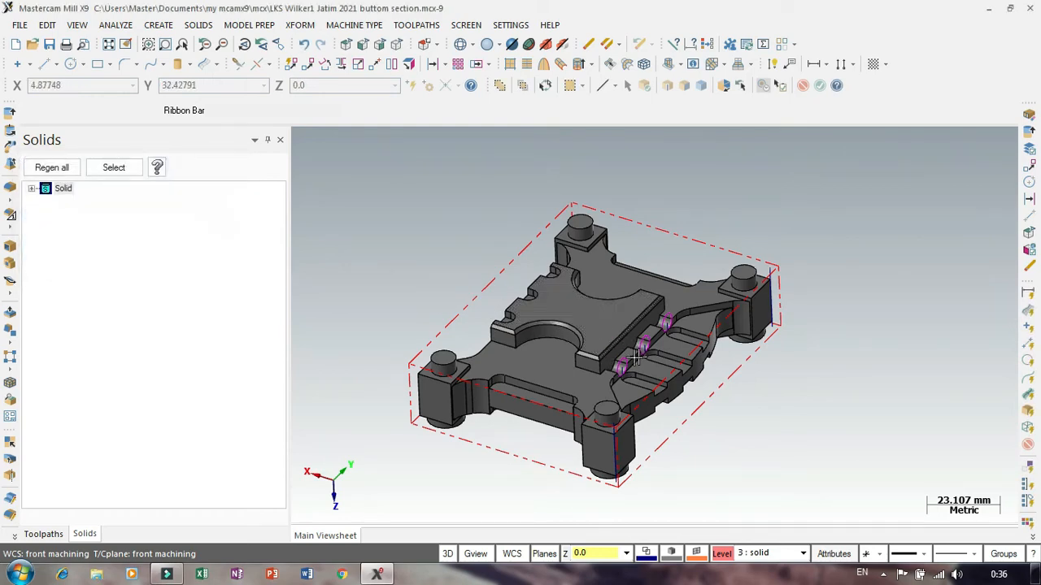
# Inspect the simplified slot cuts and regenerate the outdated Surface Restmill toolpath.
pyautogui.scroll(-2, 675, 406)
pyautogui.scroll(1, 716, 423)
pyautogui.moveTo(716, 423); pyautogui.dragTo(610, 355, button='middle')
pyautogui.scroll(6, 610, 355)
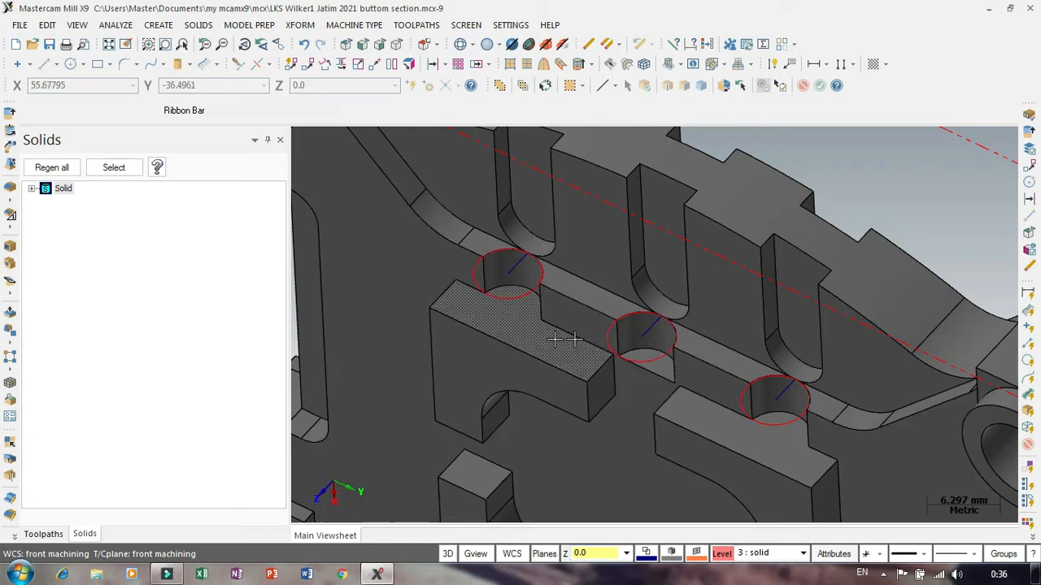
pyautogui.scroll(-2, 479, 328)
pyautogui.scroll(-3, 479, 328)
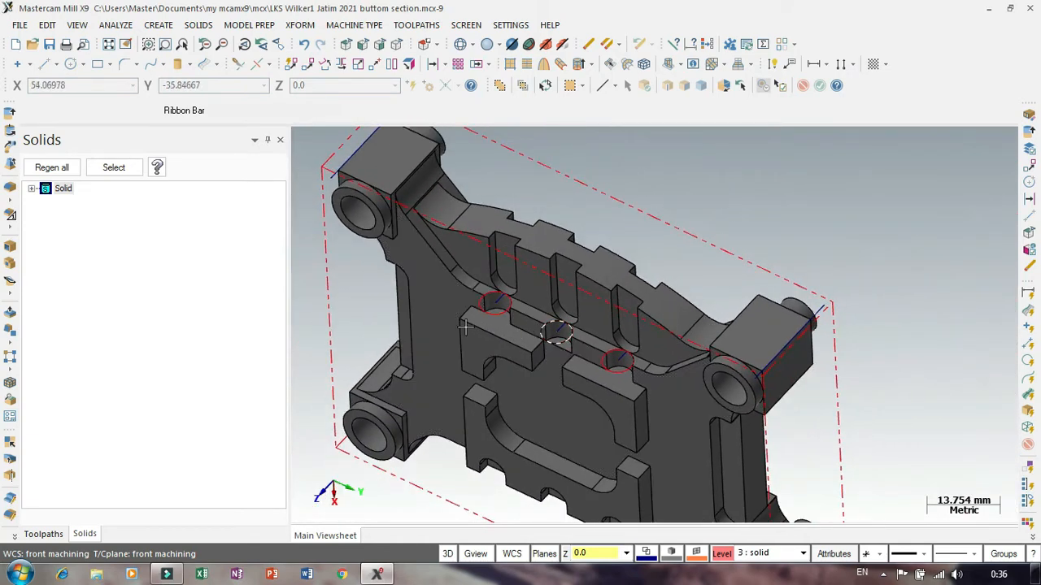
pyautogui.click(43, 534)
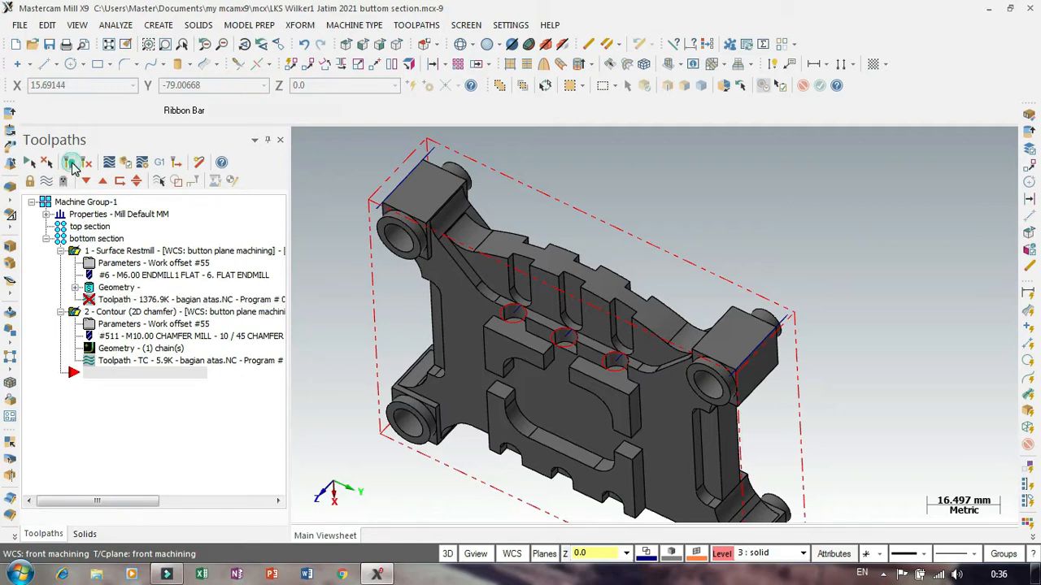
pyautogui.click(70, 163)
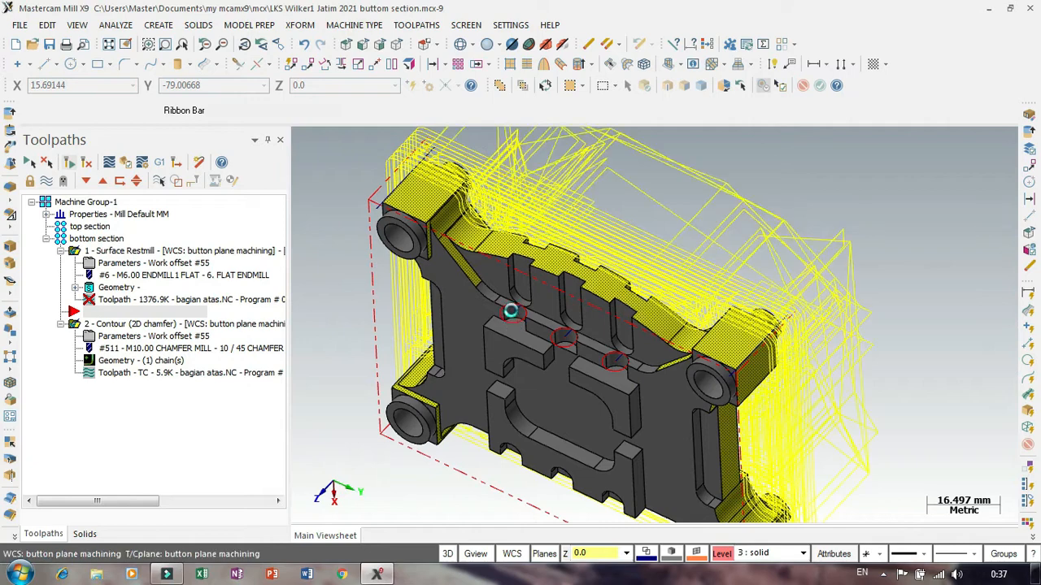
# Start a drill toolpath after the 2D chamfer contour and pick the centres of the three 6 mm circles along the near side.
pyautogui.scroll(8, 511, 311)
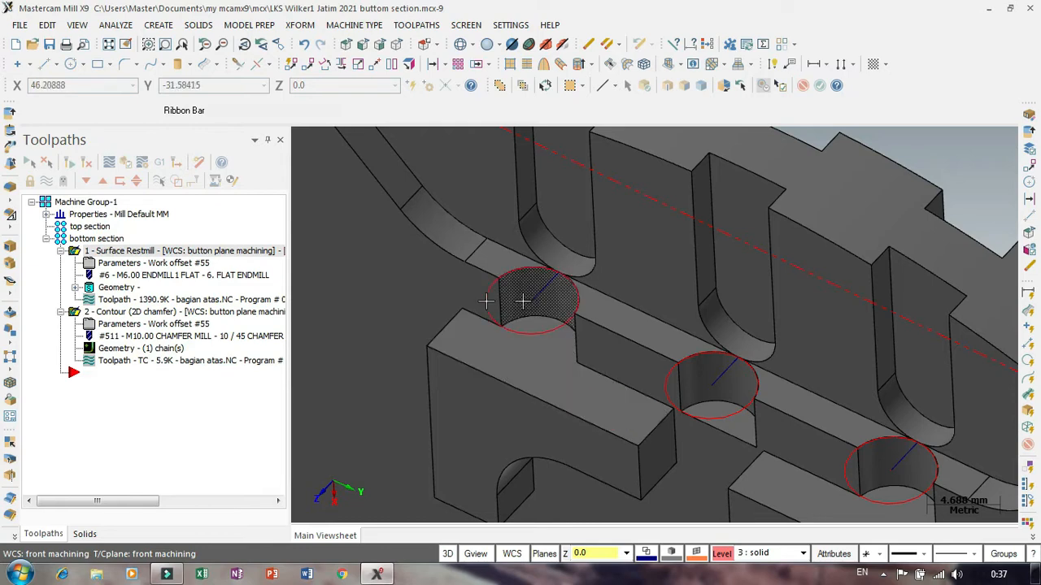
pyautogui.rightClick(122, 374)
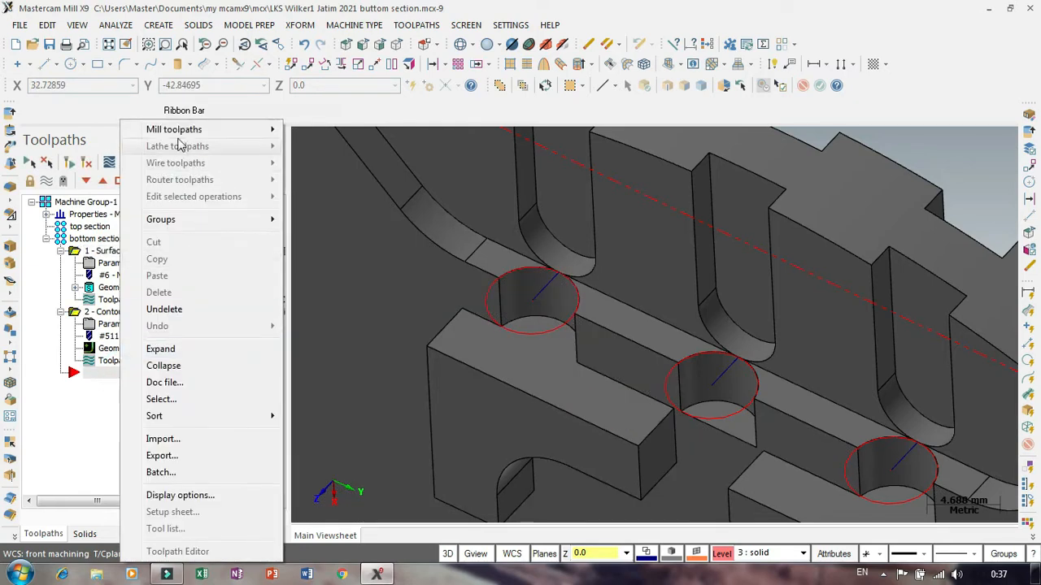
pyautogui.moveTo(224, 136)
pyautogui.click(327, 142)
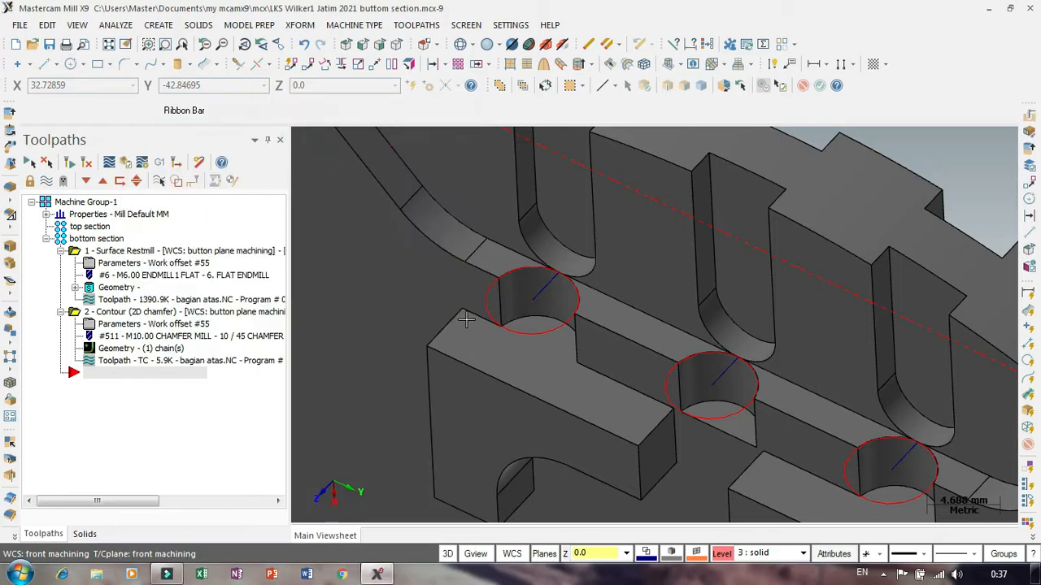
pyautogui.click(535, 302)
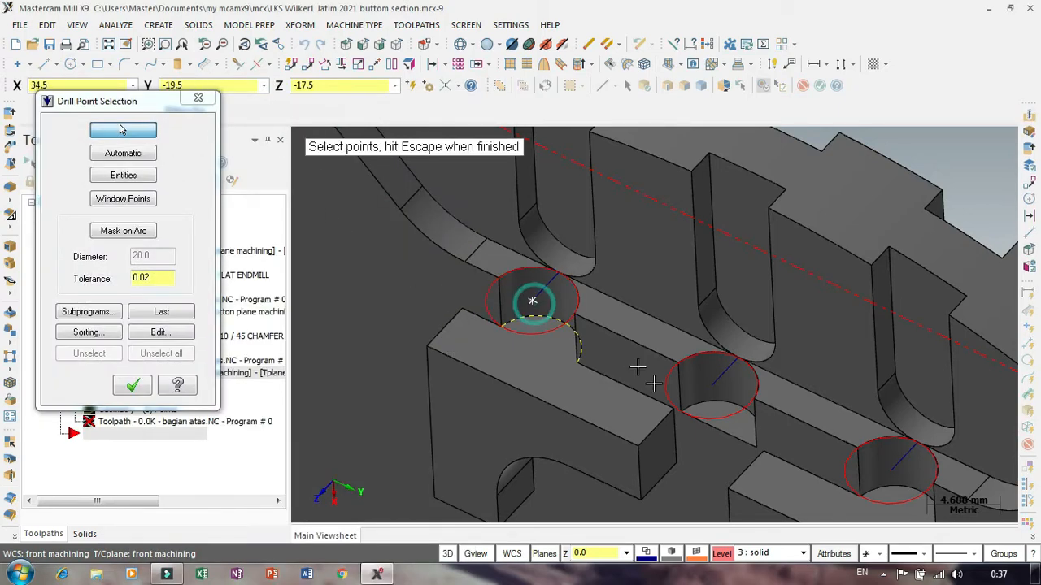
pyautogui.click(711, 384)
pyautogui.scroll(-3, 360, 313)
pyautogui.scroll(3, 750, 464)
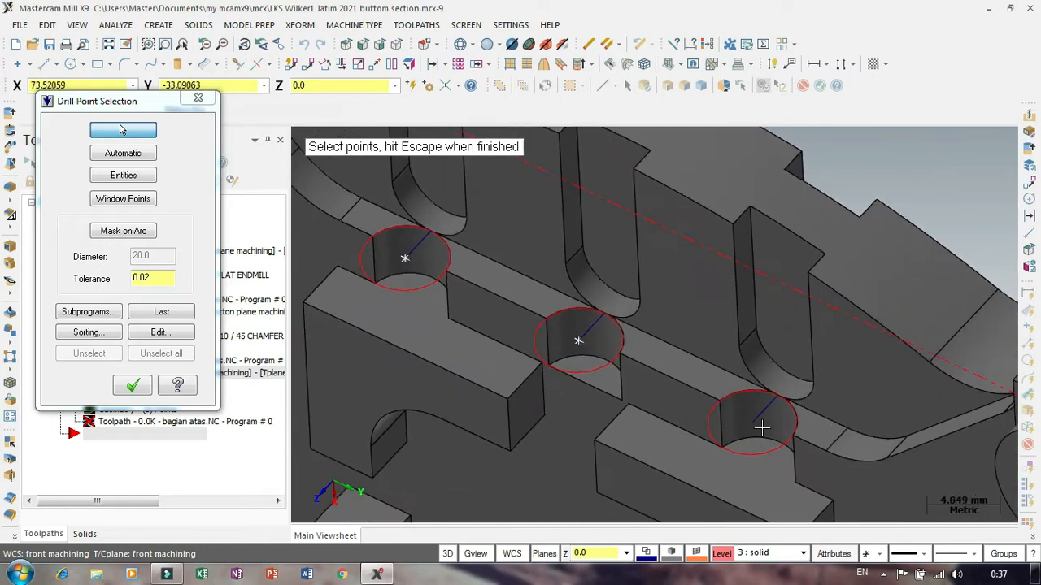
pyautogui.click(755, 427)
# Add the centres of the three 6 mm circles on the opposite side as drill points and accept the point selection.
pyautogui.scroll(-3, 628, 413)
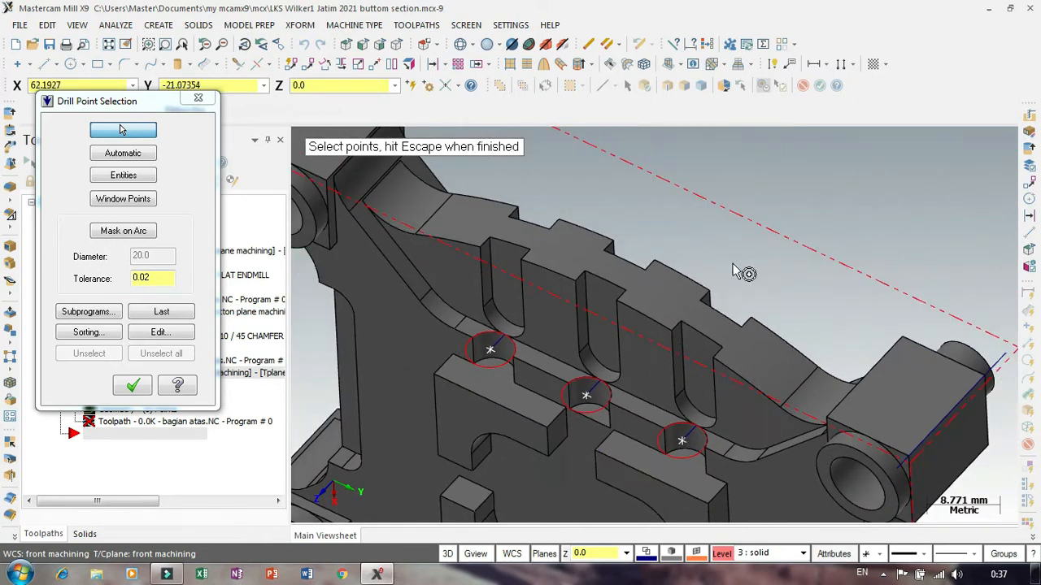
pyautogui.moveTo(736, 257); pyautogui.dragTo(721, 291, button='middle')
pyautogui.scroll(3, 563, 242)
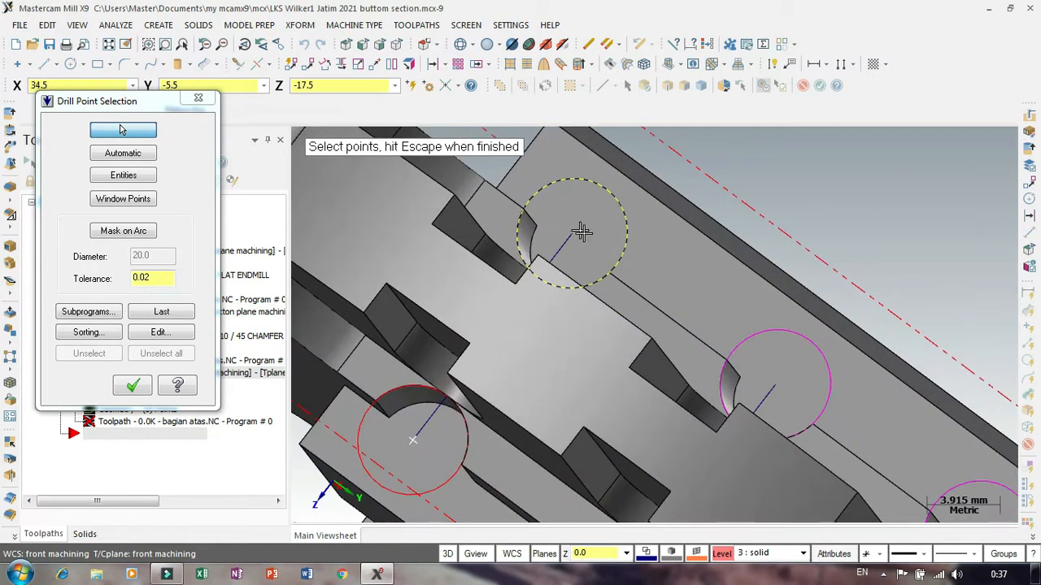
pyautogui.click(574, 237)
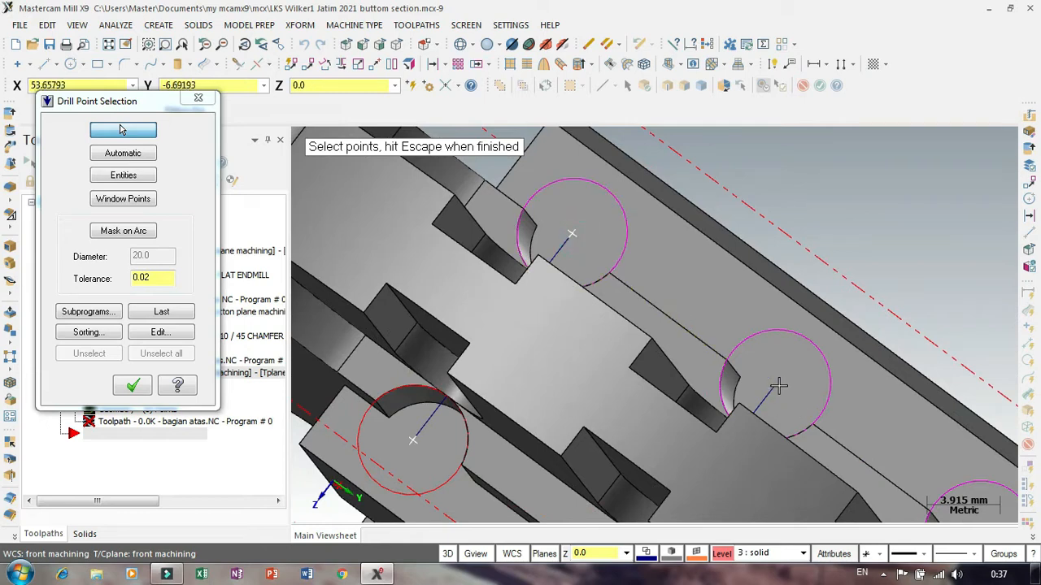
pyautogui.scroll(-3, 773, 390)
pyautogui.scroll(4, 757, 415)
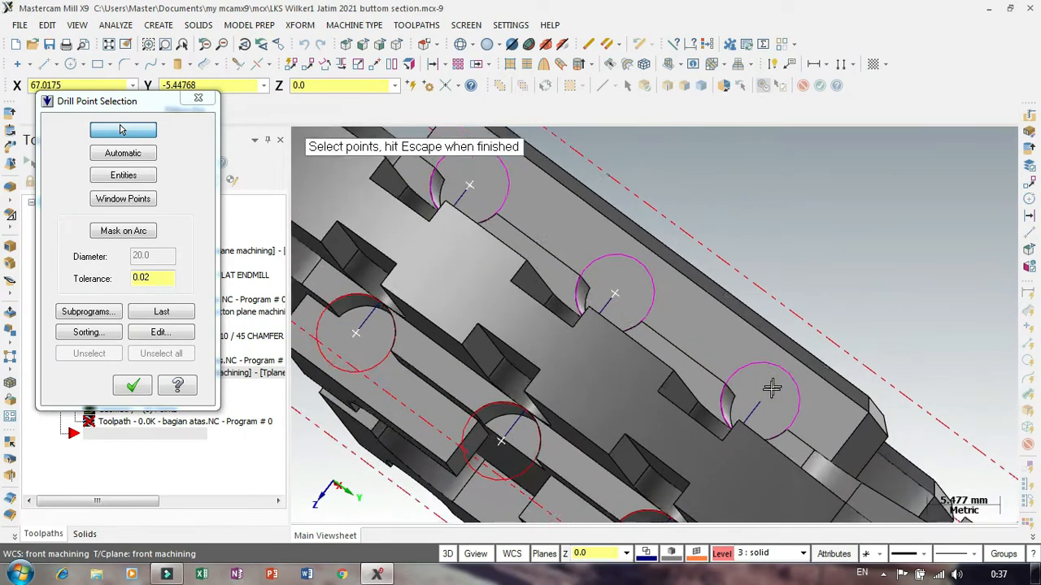
pyautogui.click(757, 414)
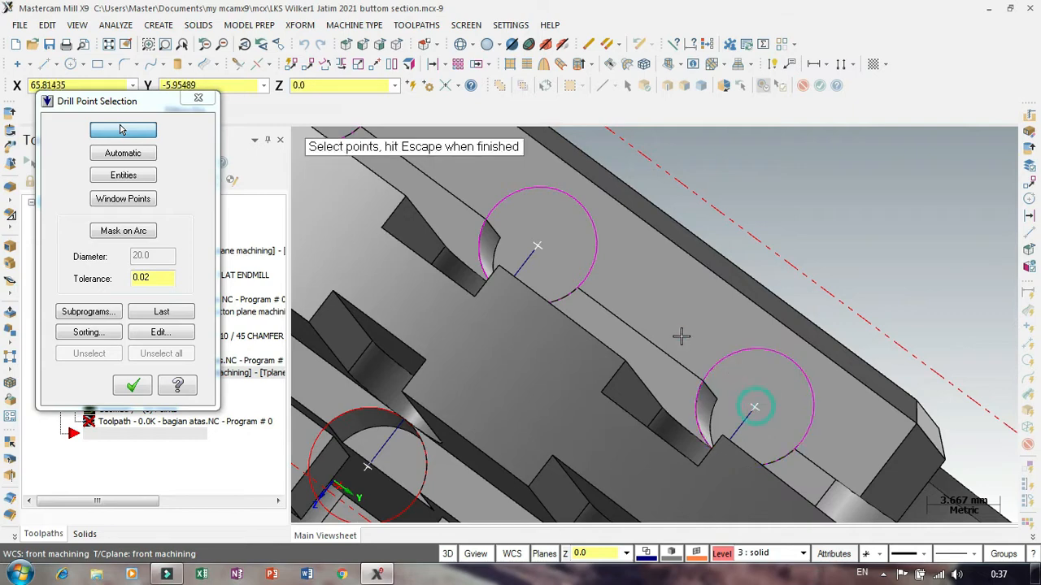
pyautogui.click(132, 385)
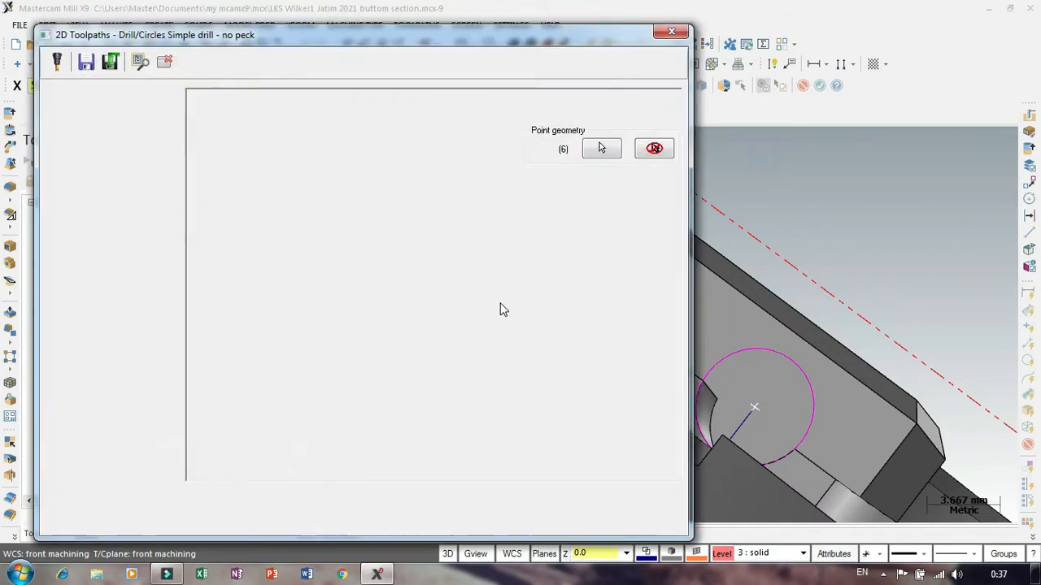
# Assign tool 6, the 6 mm flat endmill, to the drill operation and check its feed rate and spindle speed.
pyautogui.click(87, 107)
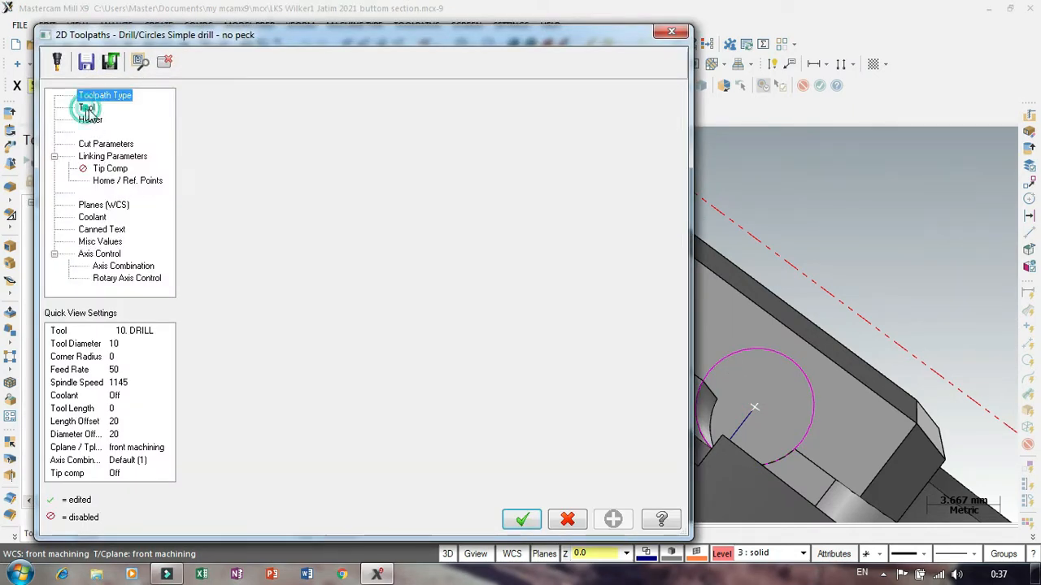
pyautogui.click(274, 137)
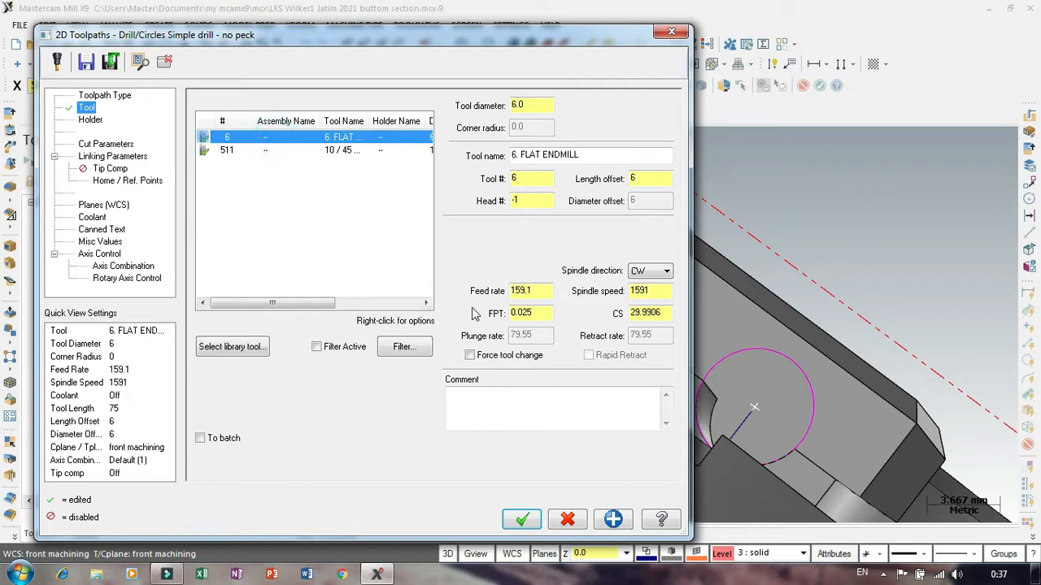
pyautogui.click(532, 291)
pyautogui.click(662, 293)
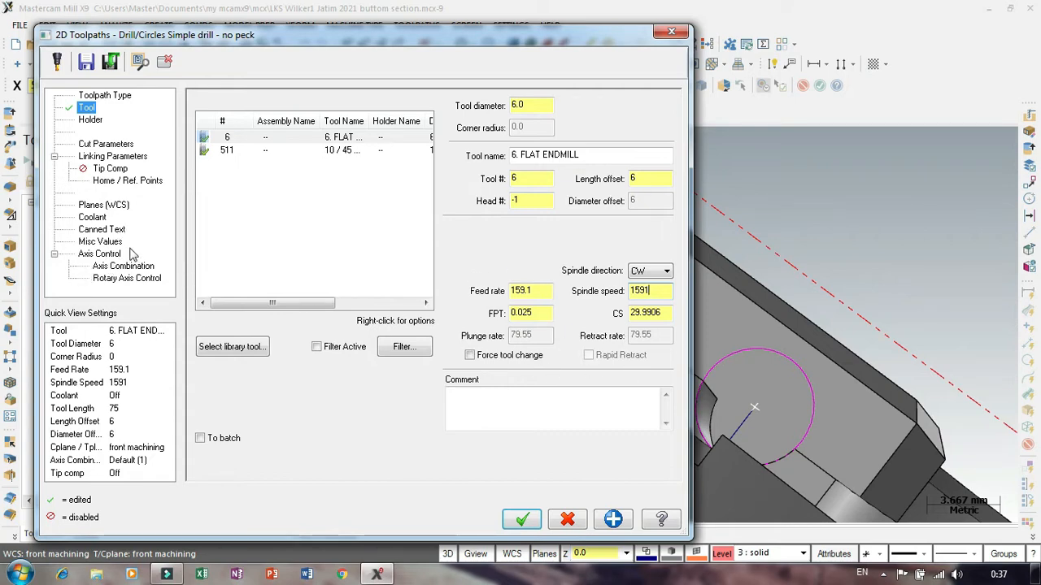
# Set the drill's top of stock to -17.5 and incremental depth to -4.5 by picking points on a pocket's upper and lower edges.
pyautogui.click(116, 157)
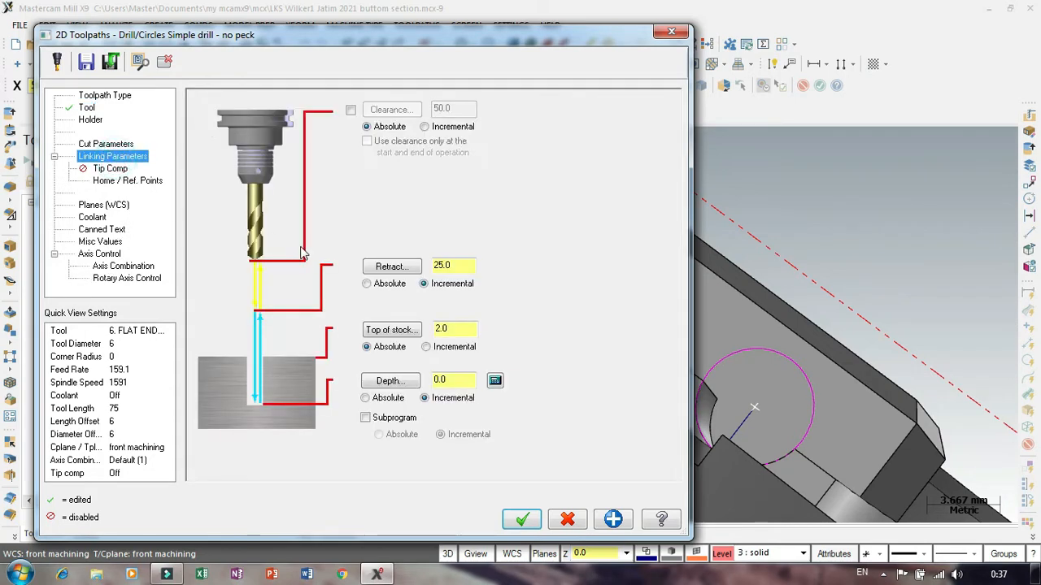
pyautogui.click(389, 330)
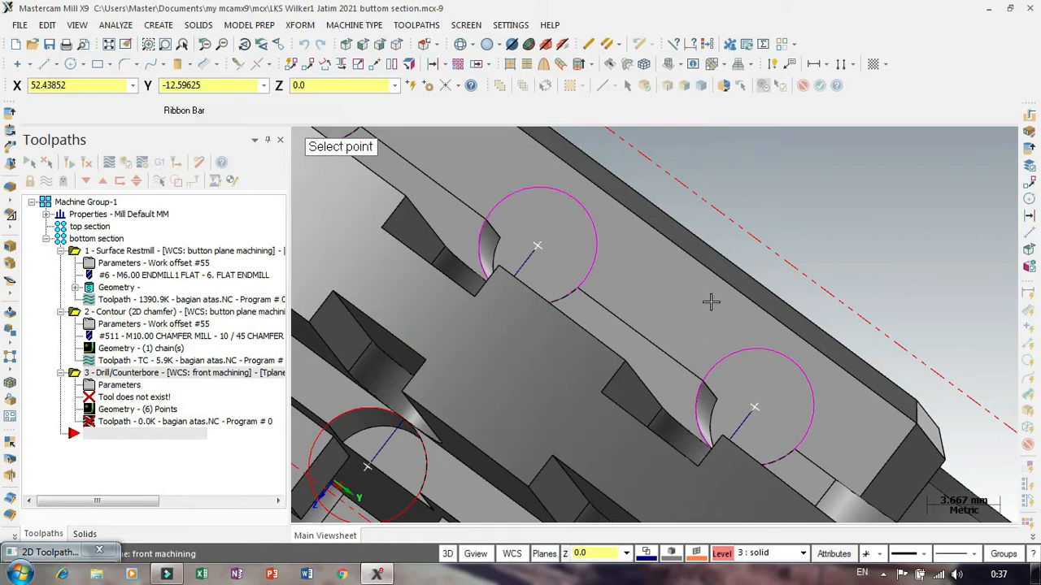
pyautogui.moveTo(732, 257); pyautogui.dragTo(828, 222, button='middle')
pyautogui.scroll(-2, 599, 360)
pyautogui.scroll(5, 586, 341)
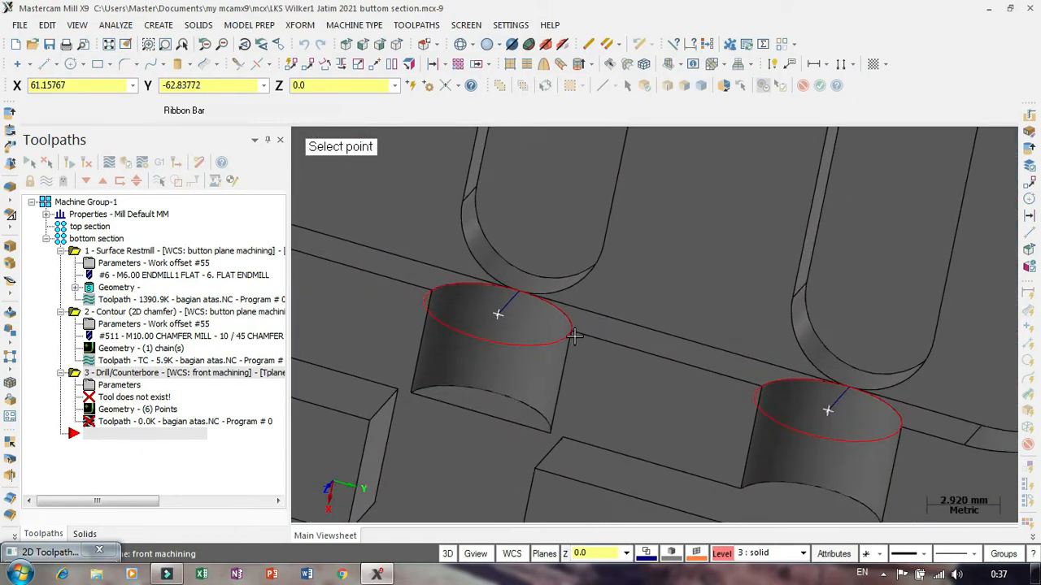
pyautogui.click(572, 333)
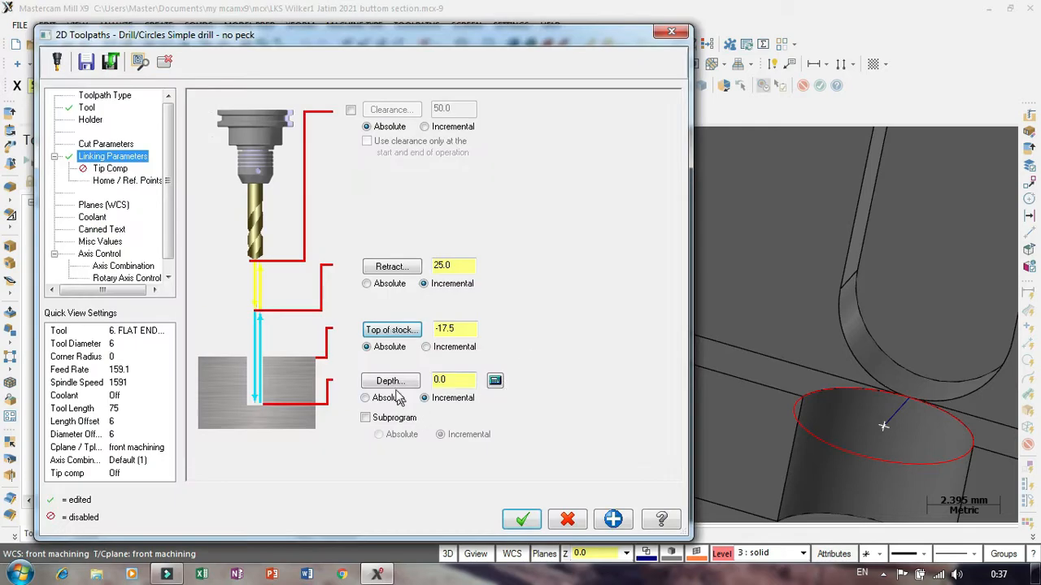
pyautogui.click(390, 380)
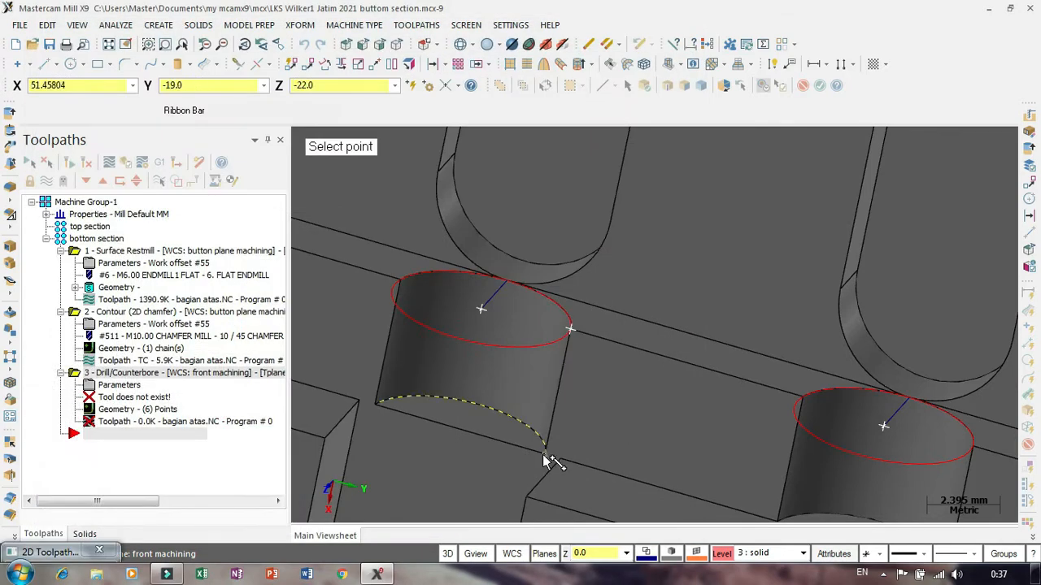
pyautogui.click(544, 457)
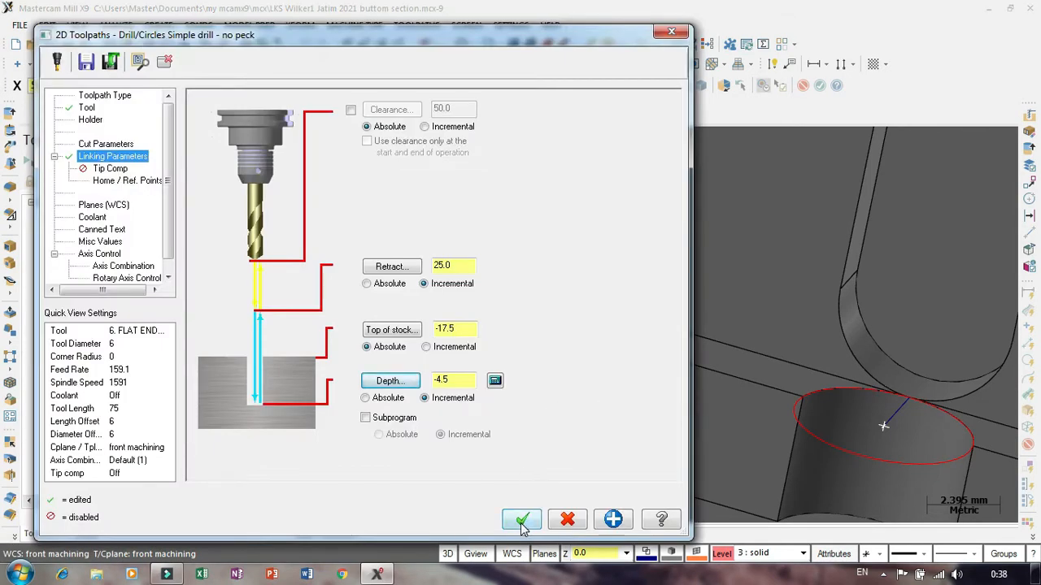
# Set the drilling cycle to Chip Break and accept the drill operation to generate its toolpath.
pyautogui.click(106, 144)
pyautogui.click(406, 117)
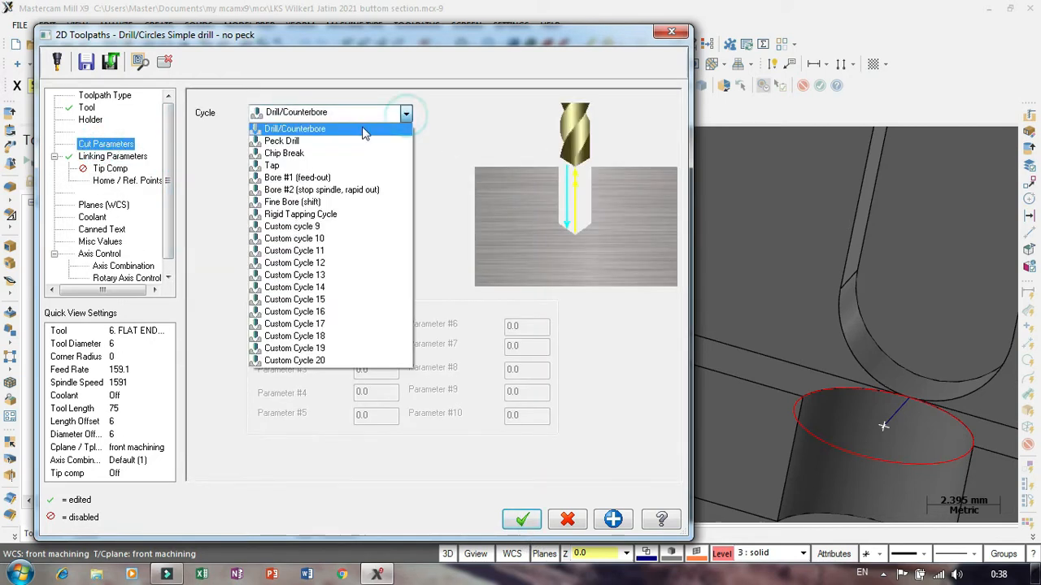
pyautogui.click(320, 154)
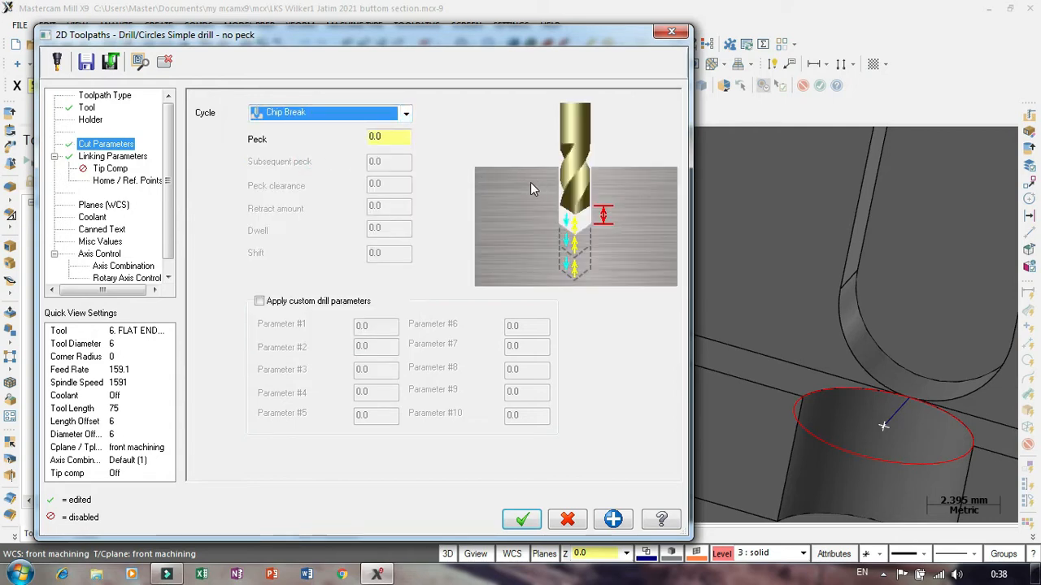
pyautogui.click(406, 114)
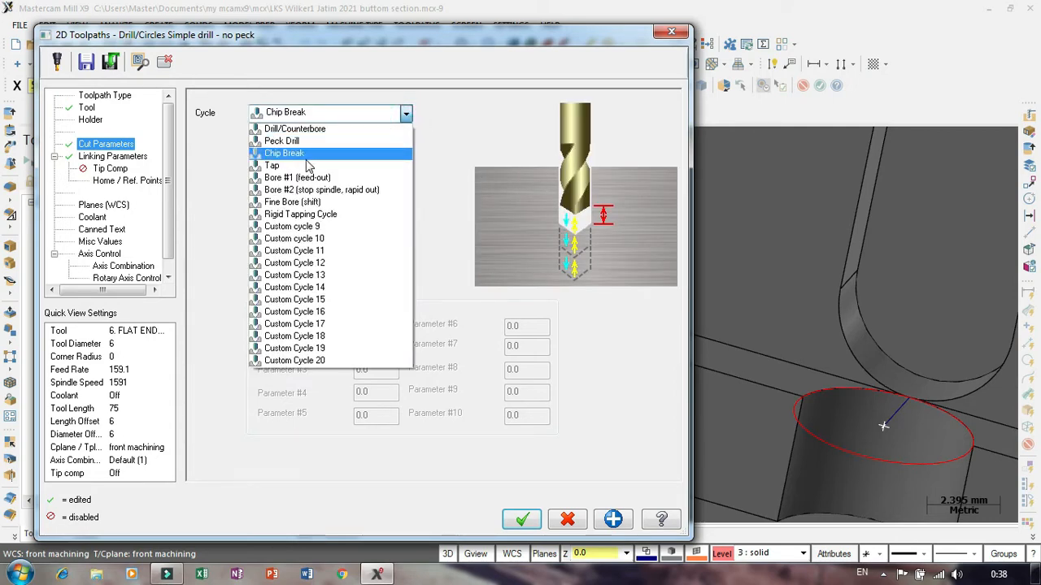
pyautogui.click(306, 158)
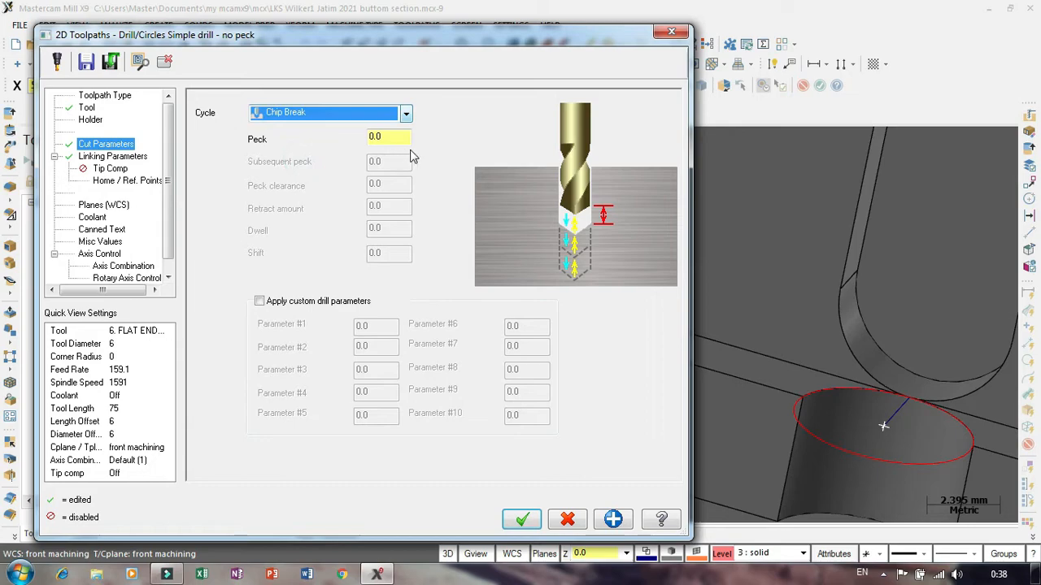
pyautogui.click(521, 519)
pyautogui.scroll(-3, 594, 305)
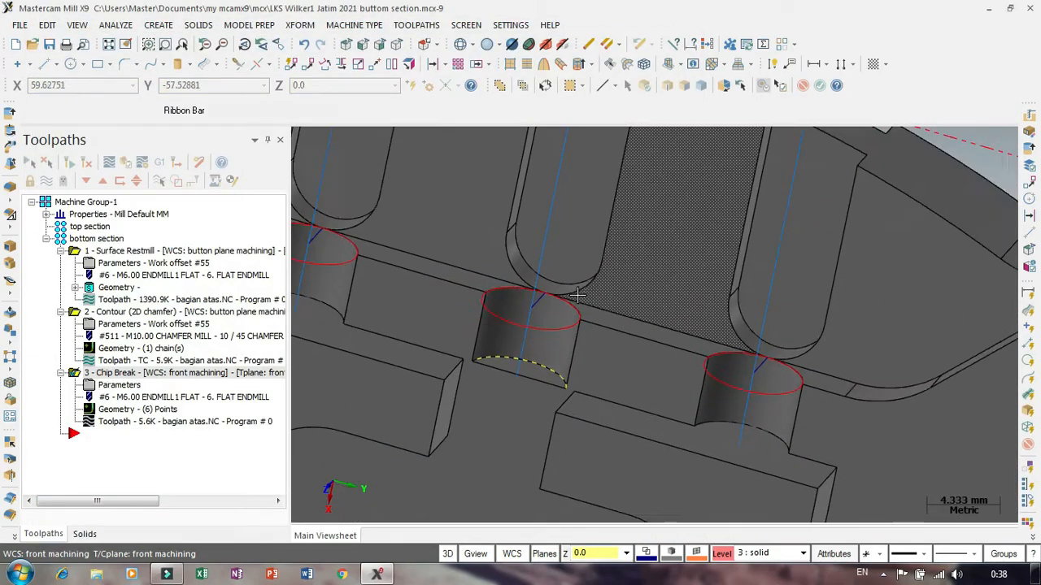
pyautogui.scroll(-5, 576, 295)
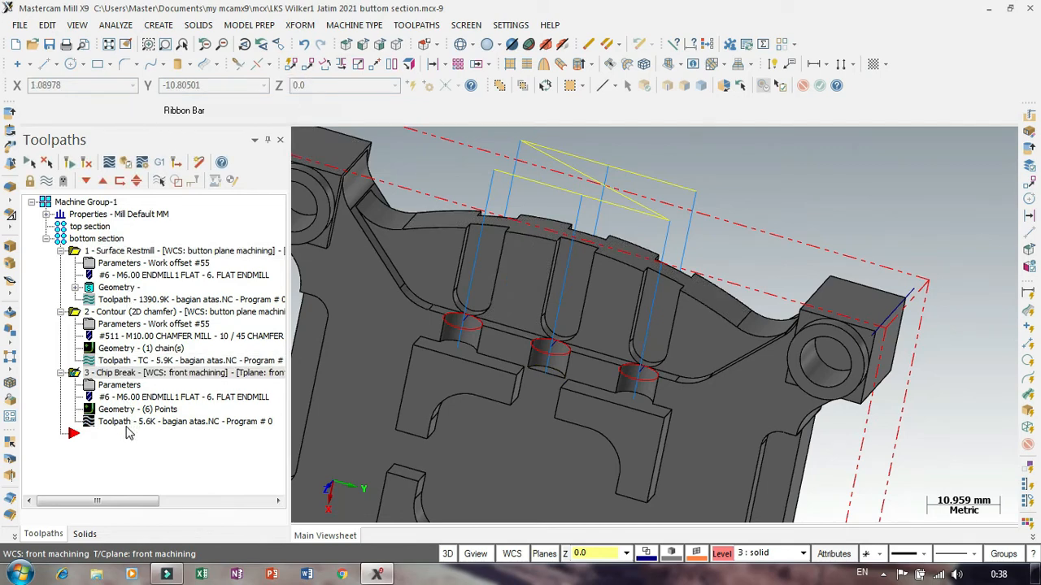
# Backplot the Chip Break toolpath at a faster playback speed and inspect the tool motion over the six holes.
pyautogui.hotkey('alt', 't')
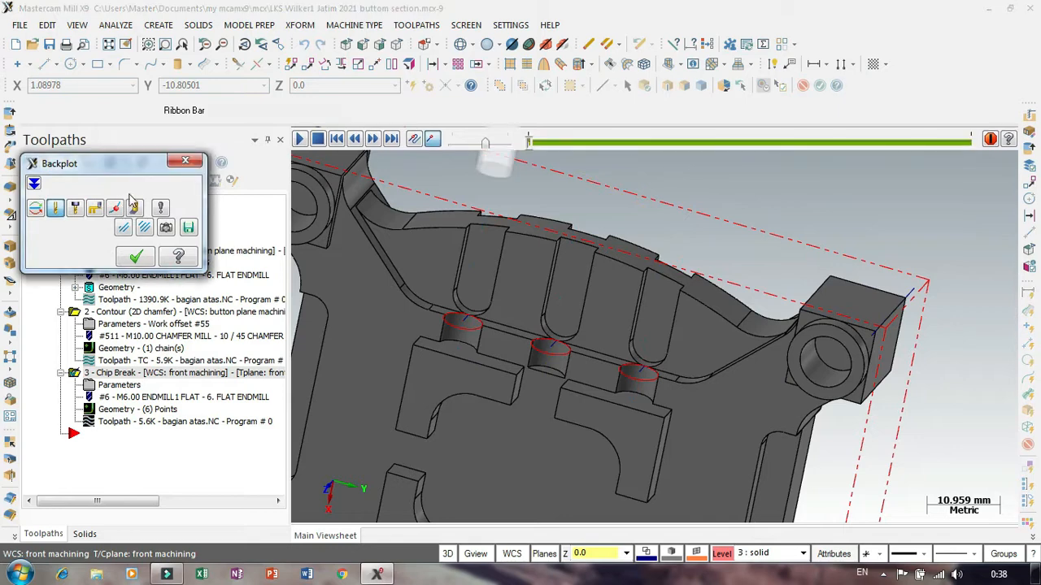
pyautogui.click(300, 142)
pyautogui.scroll(-3, 753, 204)
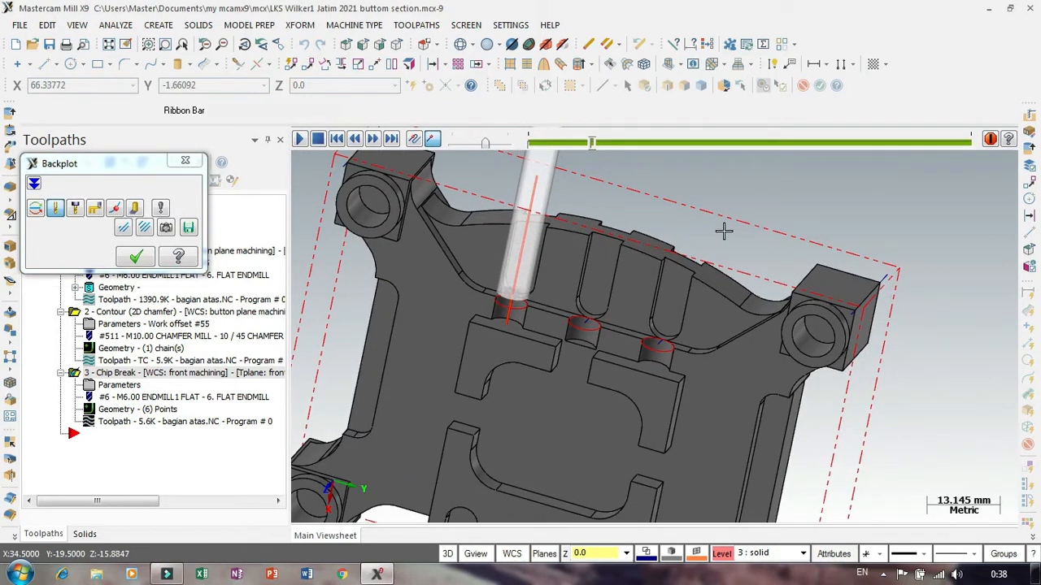
pyautogui.moveTo(723, 230); pyautogui.dragTo(659, 227, button='middle')
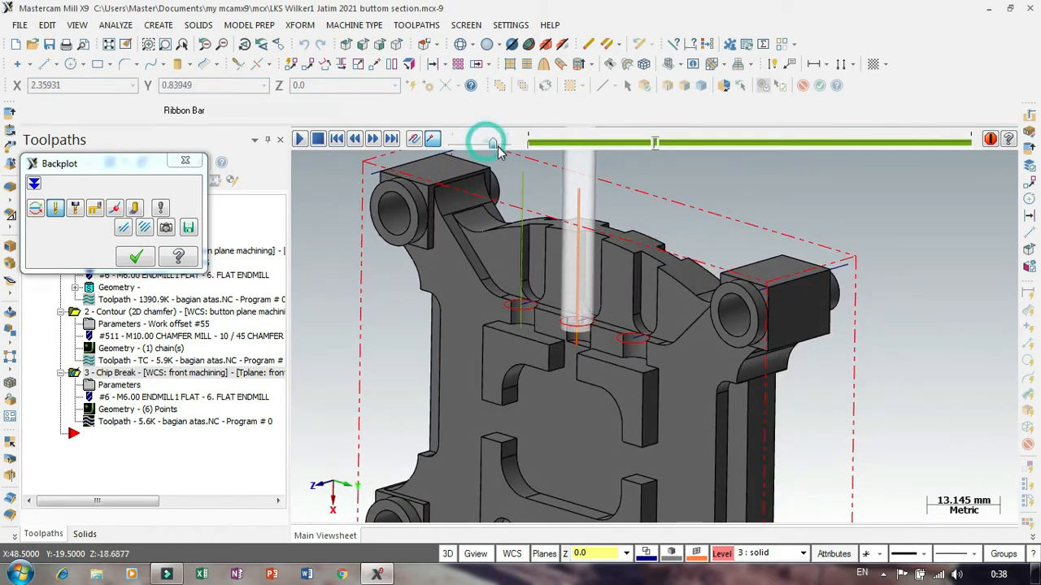
pyautogui.moveTo(484, 144); pyautogui.dragTo(499, 146)
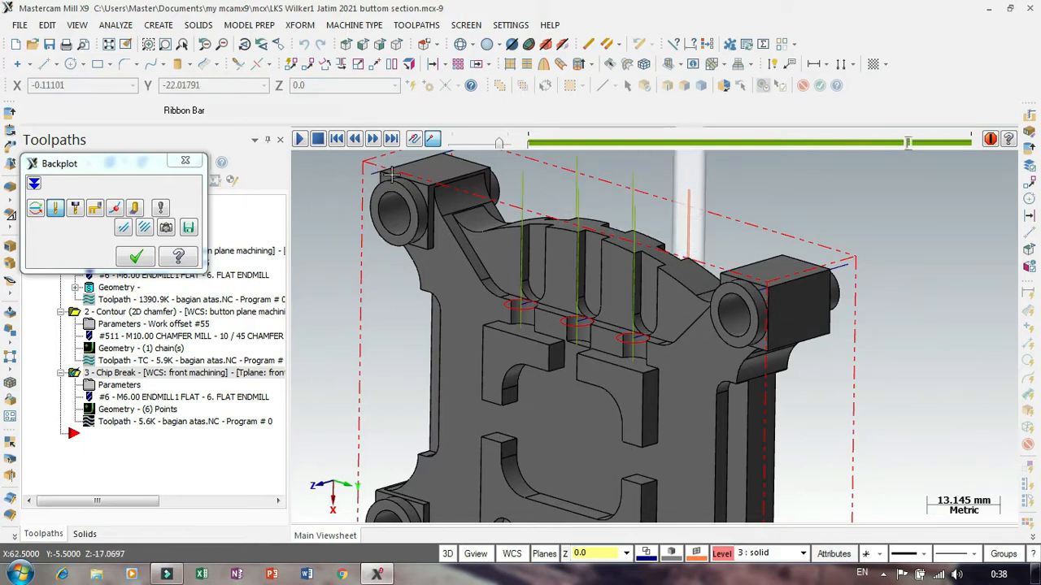
pyautogui.moveTo(615, 193); pyautogui.dragTo(780, 241, button='middle')
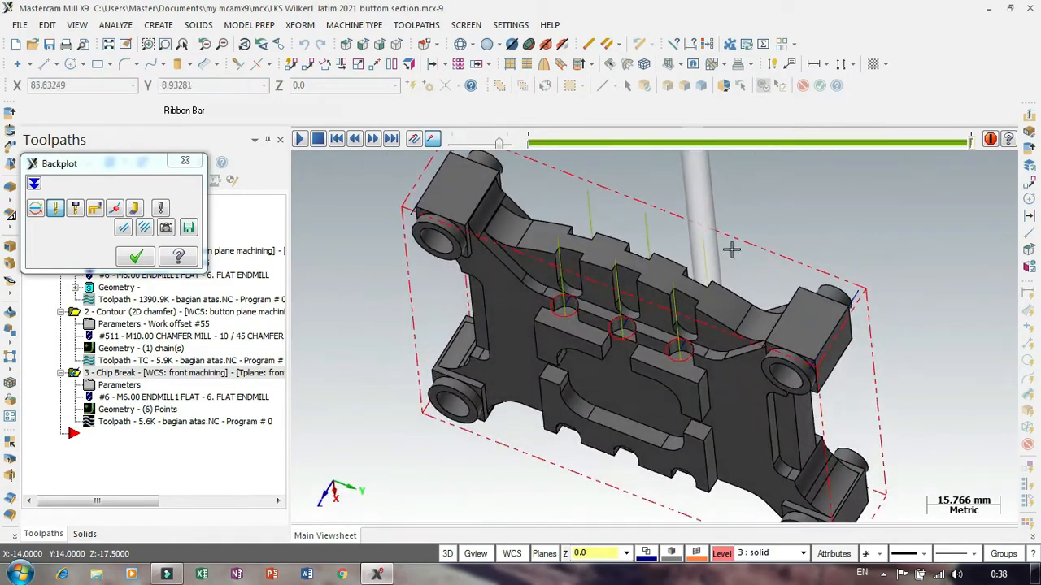
pyautogui.click(185, 161)
pyautogui.scroll(-1, 431, 327)
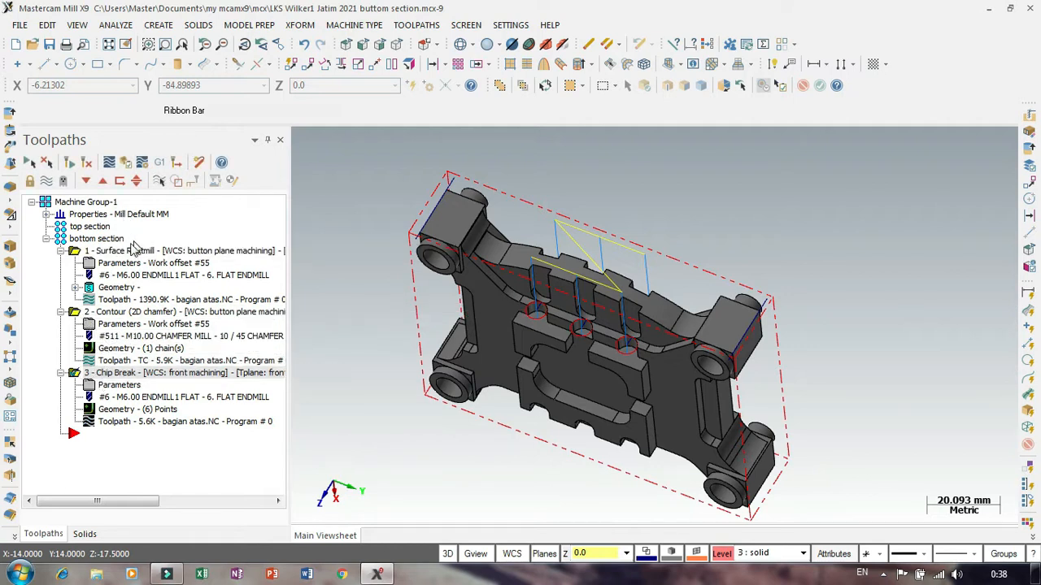
# Make the top and bottom geometry levels visible together with the solid and front levels.
pyautogui.click(161, 167)
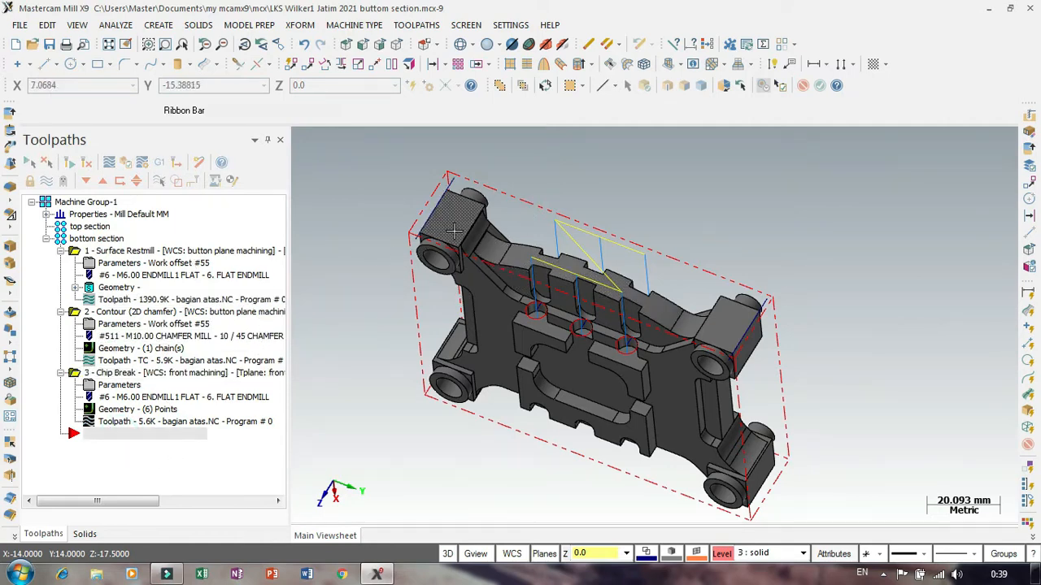
pyautogui.scroll(-3, 480, 311)
pyautogui.moveTo(604, 204); pyautogui.dragTo(577, 383, button='middle')
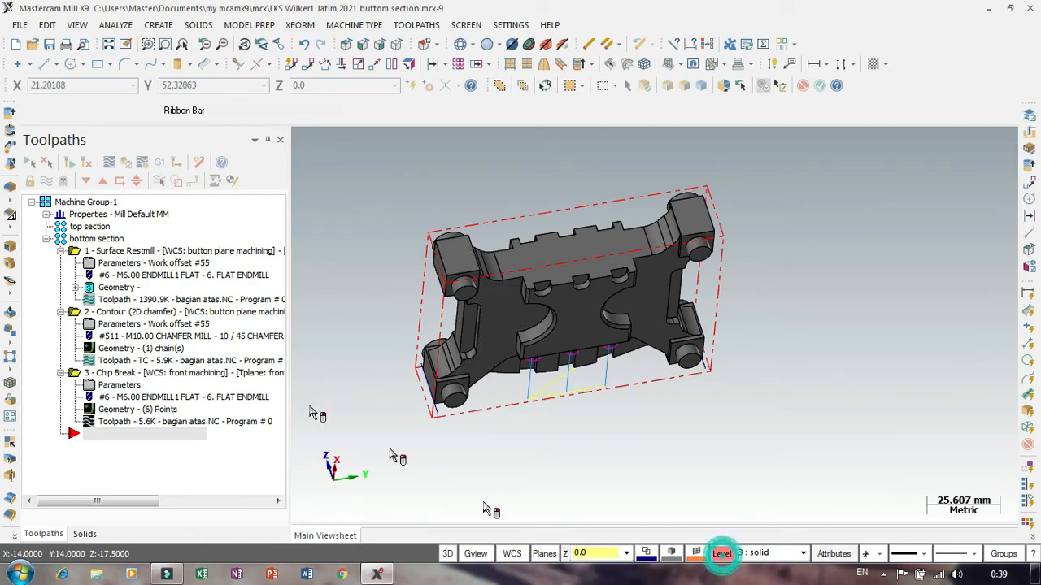
pyautogui.click(721, 554)
pyautogui.click(139, 198)
pyautogui.click(132, 223)
pyautogui.click(132, 236)
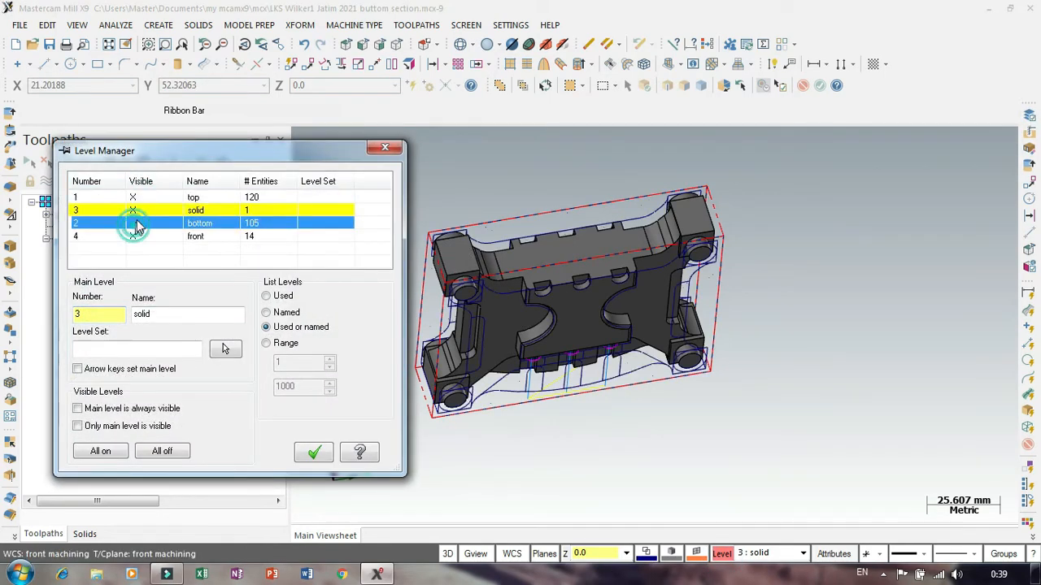
# Create level 5 named back and make it the main level.
pyautogui.doubleClick(98, 314)
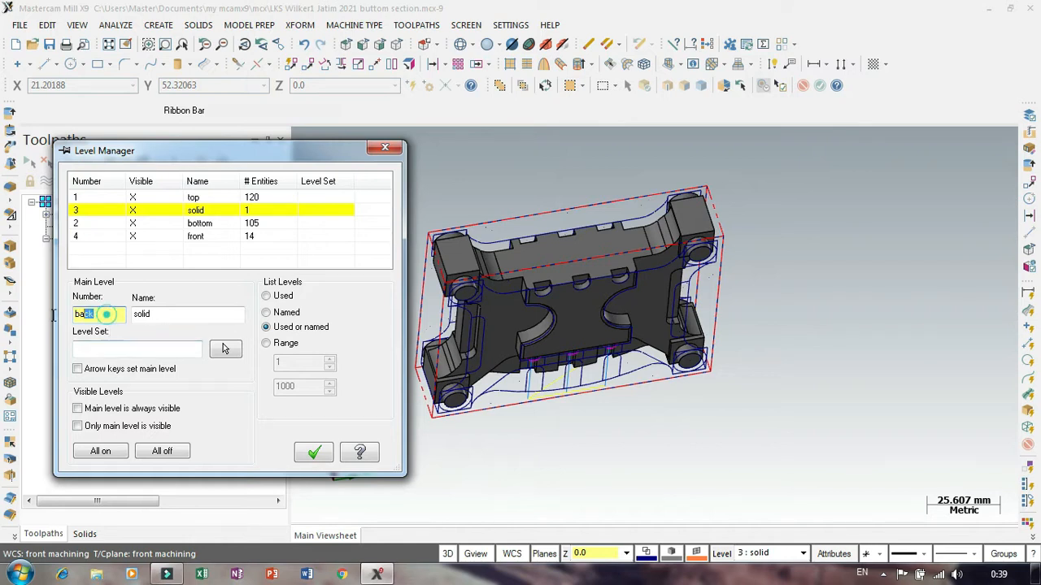
pyautogui.moveTo(106, 314); pyautogui.dragTo(47, 327)
pyautogui.click(187, 316)
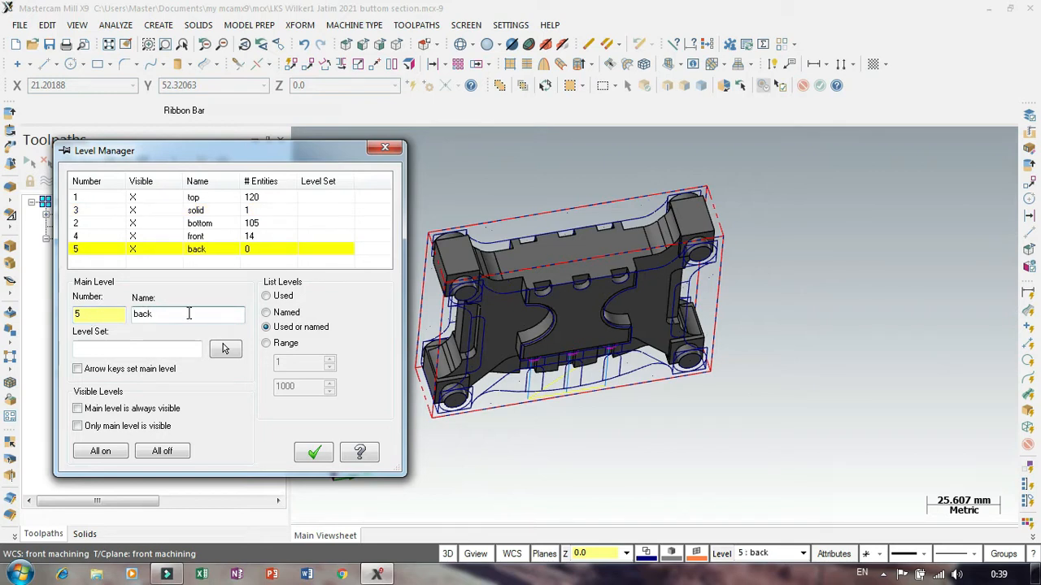
pyautogui.write('back')
pyautogui.click(98, 250)
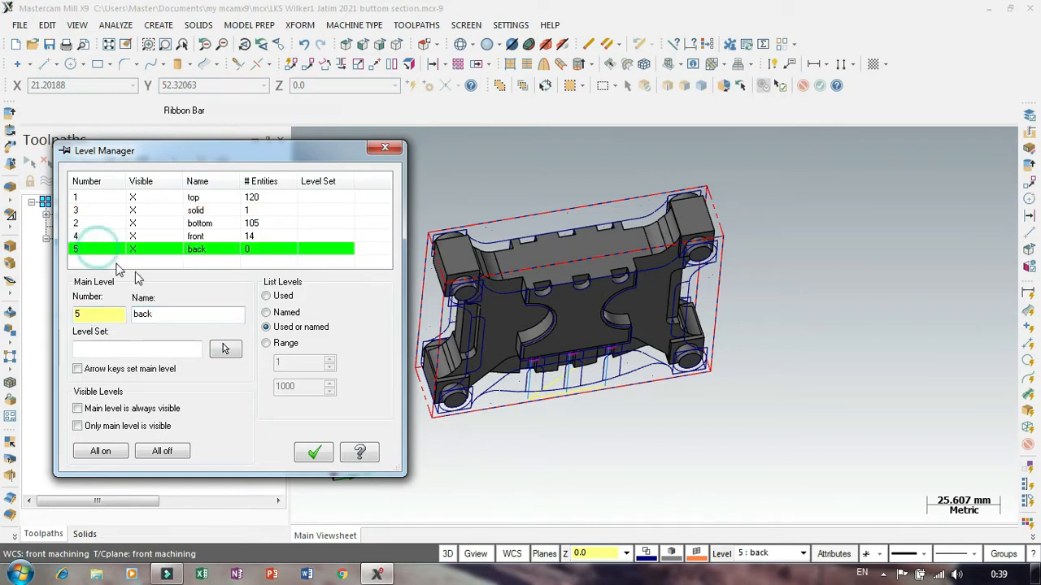
pyautogui.click(314, 452)
# Draw a 23 mm line along the back side at X0, joining the corner endpoints of the top and bottom outlines.
pyautogui.scroll(6, 418, 230)
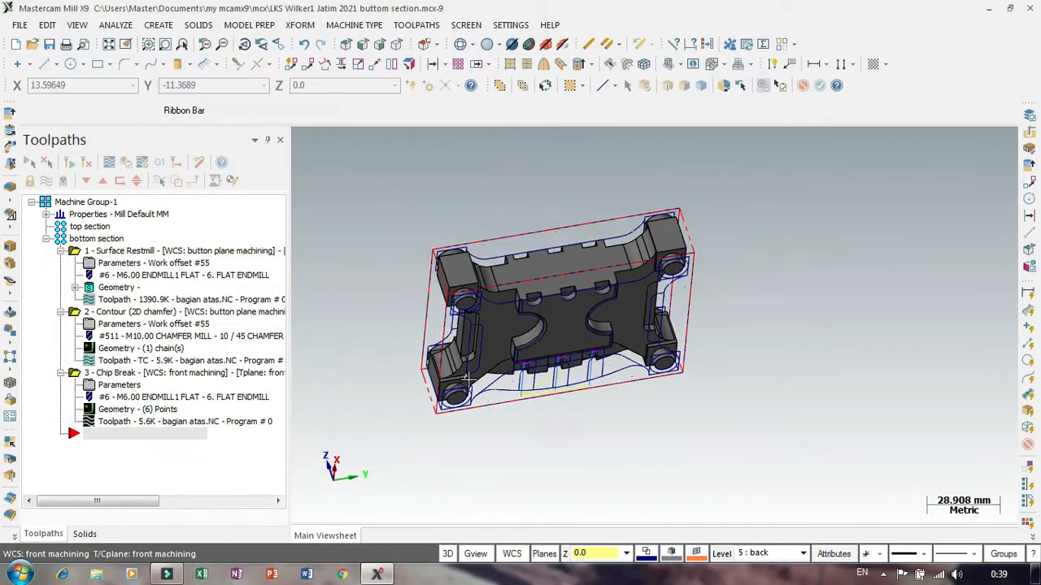
pyautogui.scroll(-2, 417, 229)
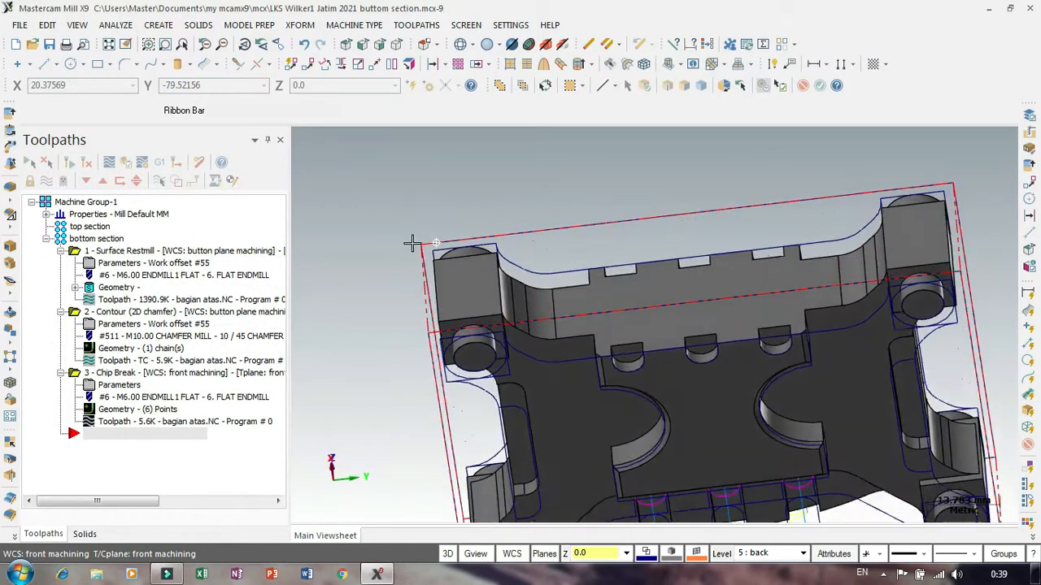
pyautogui.click(44, 65)
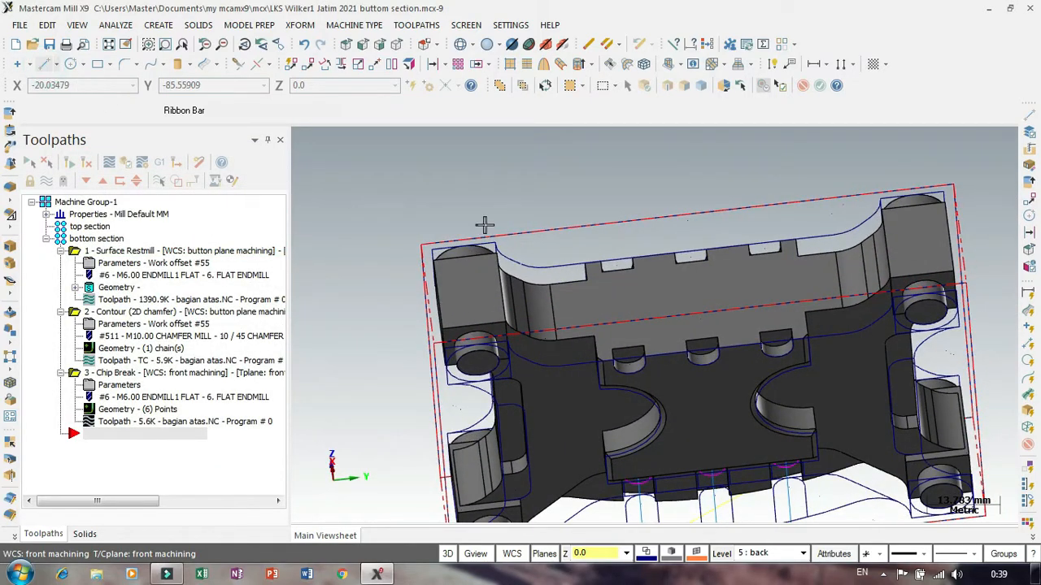
pyautogui.scroll(3, 464, 248)
pyautogui.click(416, 251)
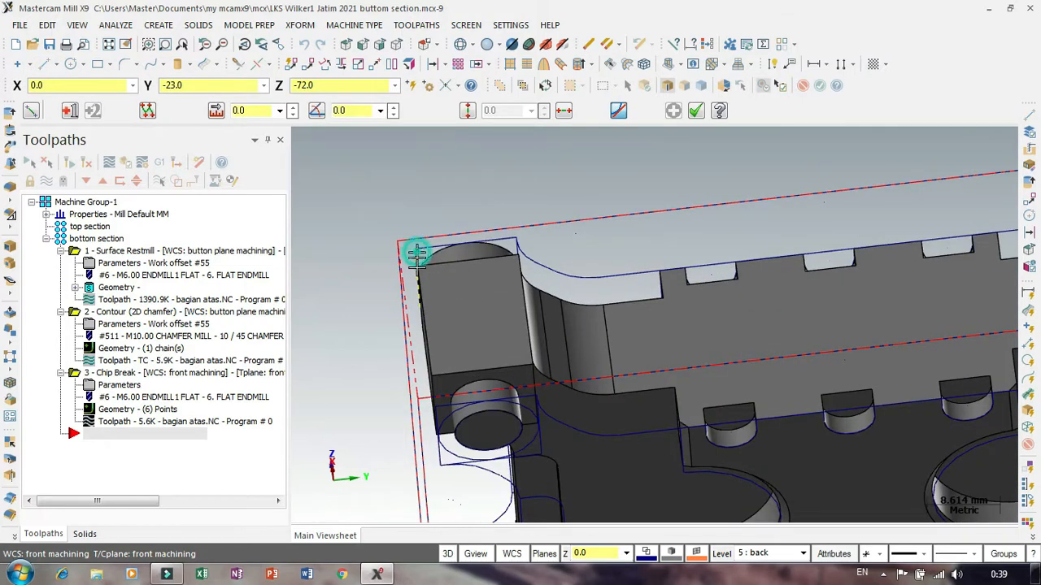
pyautogui.moveTo(385, 372); pyautogui.dragTo(425, 383, button='middle')
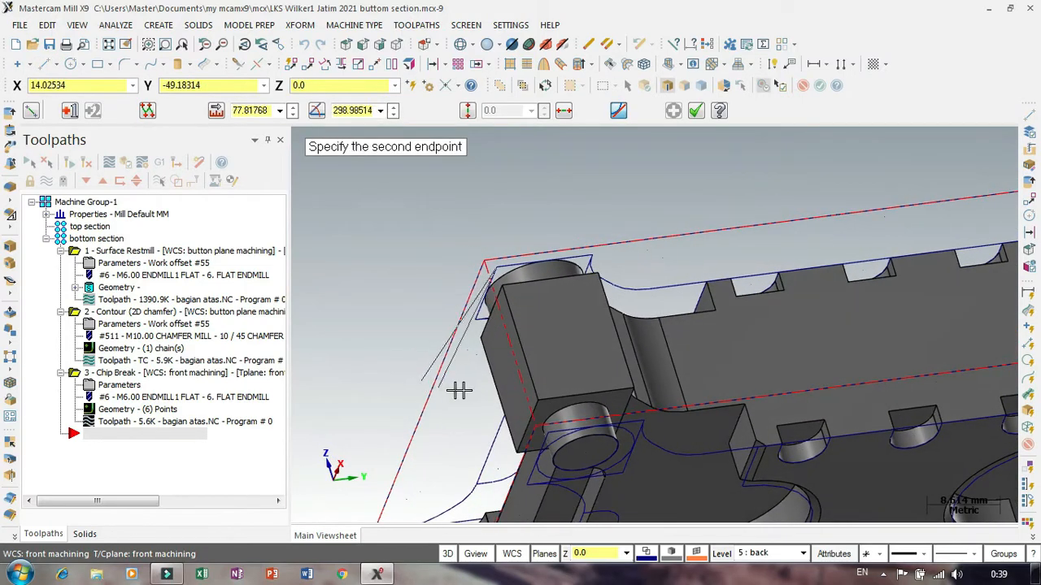
pyautogui.click(549, 434)
pyautogui.scroll(-5, 320, 349)
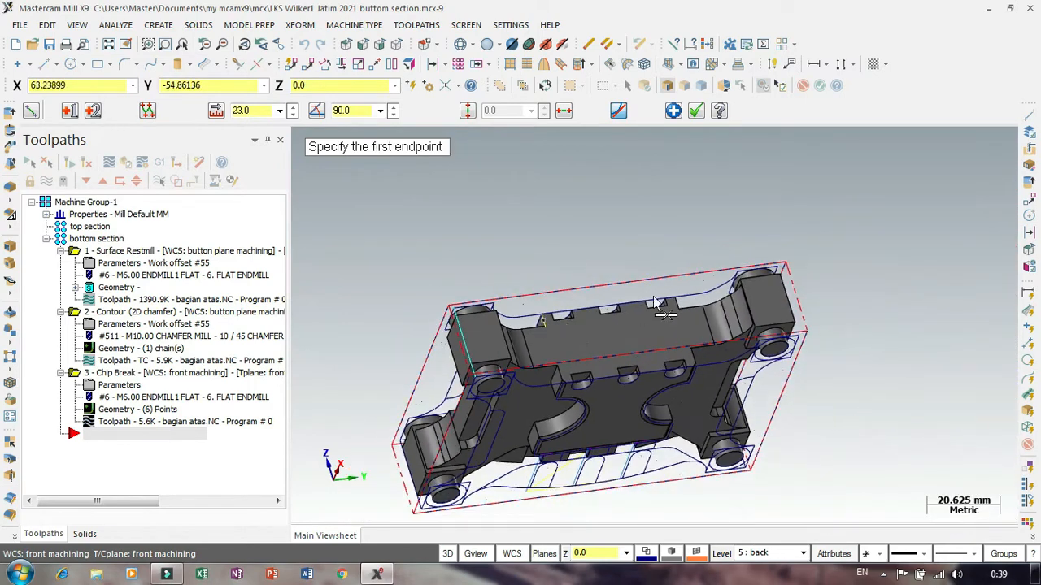
# Draw a matching 23 mm line at the opposite back corner at X97 and finish the Line command.
pyautogui.scroll(5, 781, 270)
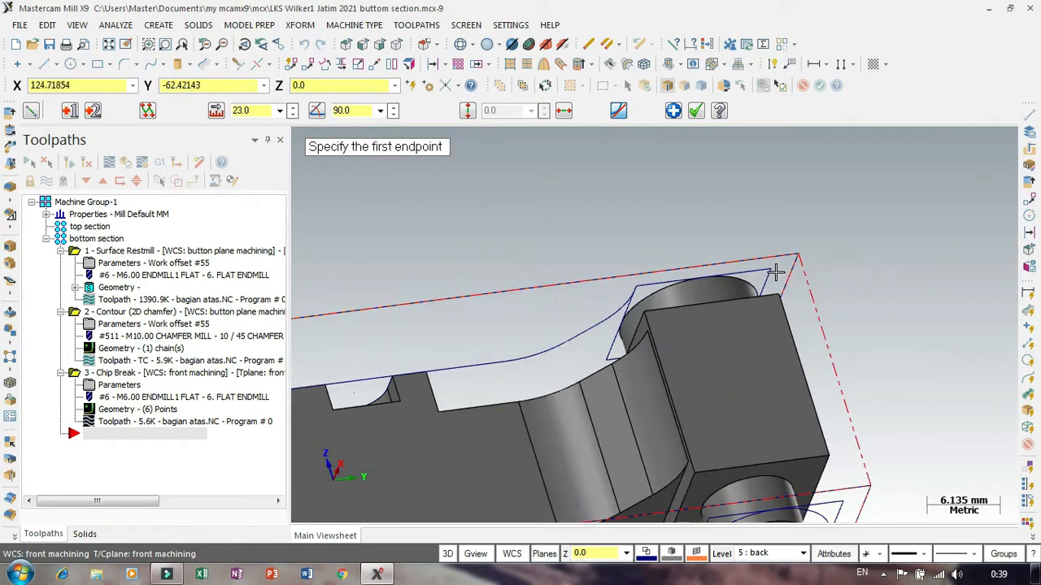
pyautogui.click(778, 274)
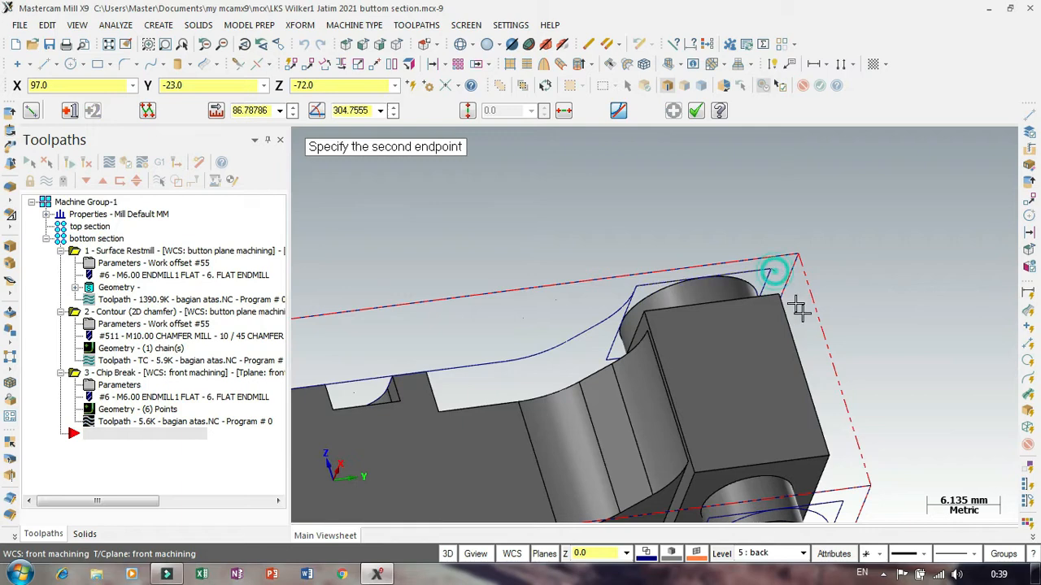
pyautogui.click(847, 503)
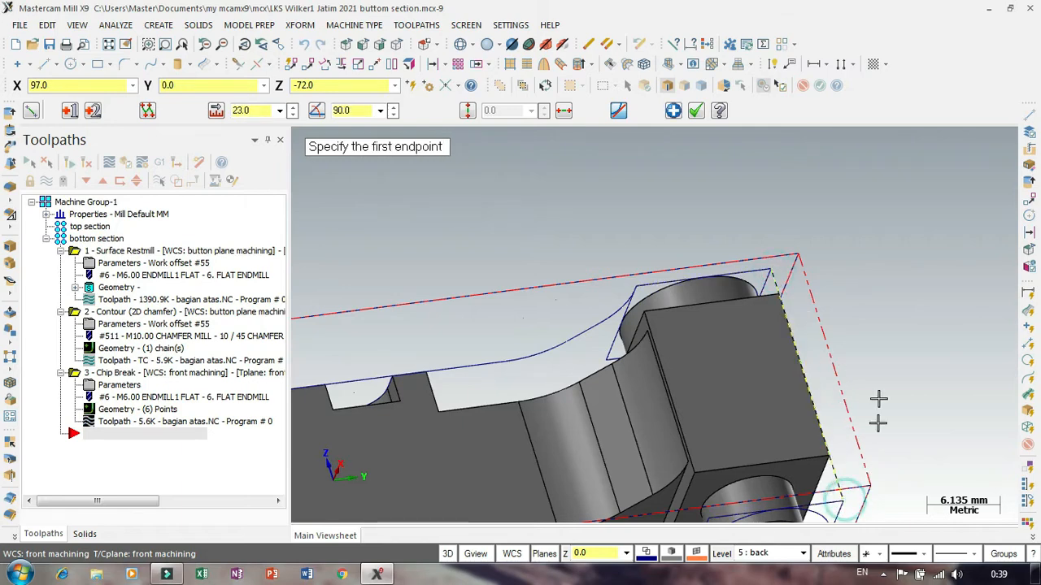
pyautogui.click(695, 111)
pyautogui.scroll(-5, 880, 200)
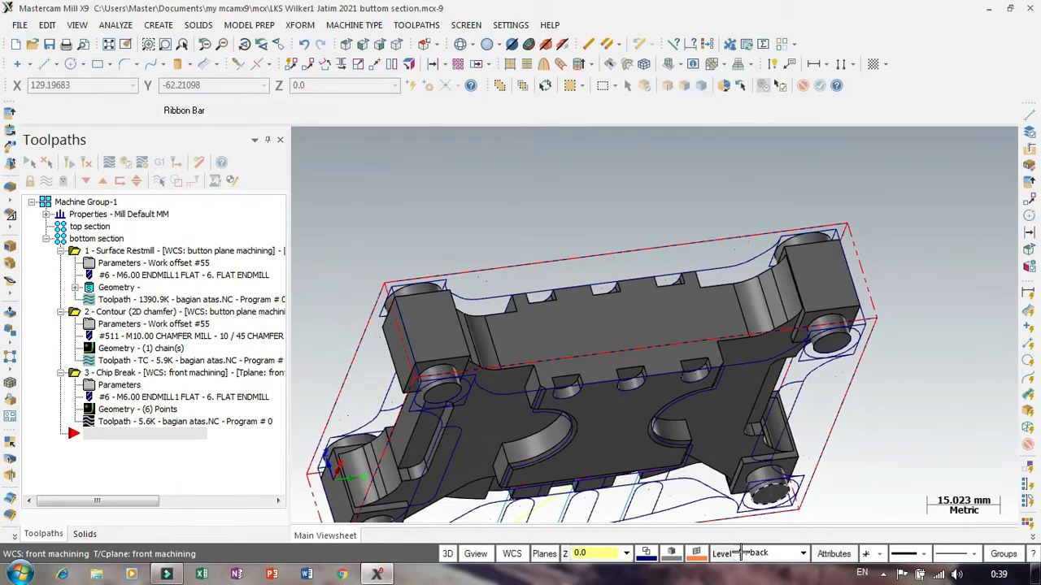
pyautogui.moveTo(859, 425)
pyautogui.mouseDown(button='middle')
pyautogui.moveTo(830, 395)
pyautogui.moveTo(839, 405)
pyautogui.moveTo(813, 455)
pyautogui.mouseUp(button='middle')
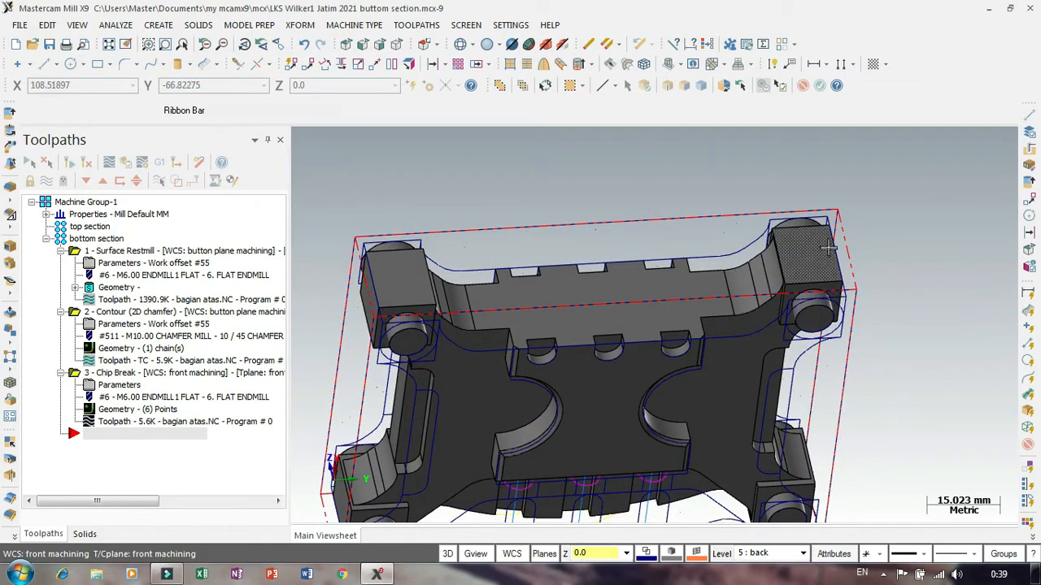
# Offset the bottom outline's straight back edge by 5 mm toward the top outline, and offset that copy by another 13 mm.
pyautogui.moveTo(548, 236)
pyautogui.mouseDown(button='middle')
pyautogui.moveTo(502, 193)
pyautogui.moveTo(455, 193)
pyautogui.moveTo(493, 258)
pyautogui.mouseUp(button='middle')
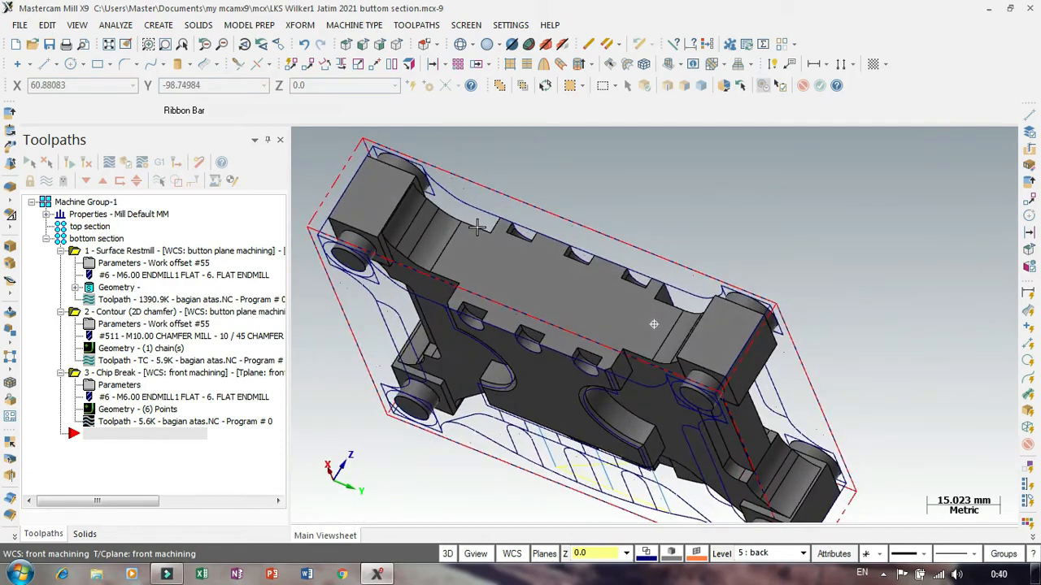
pyautogui.scroll(4, 498, 348)
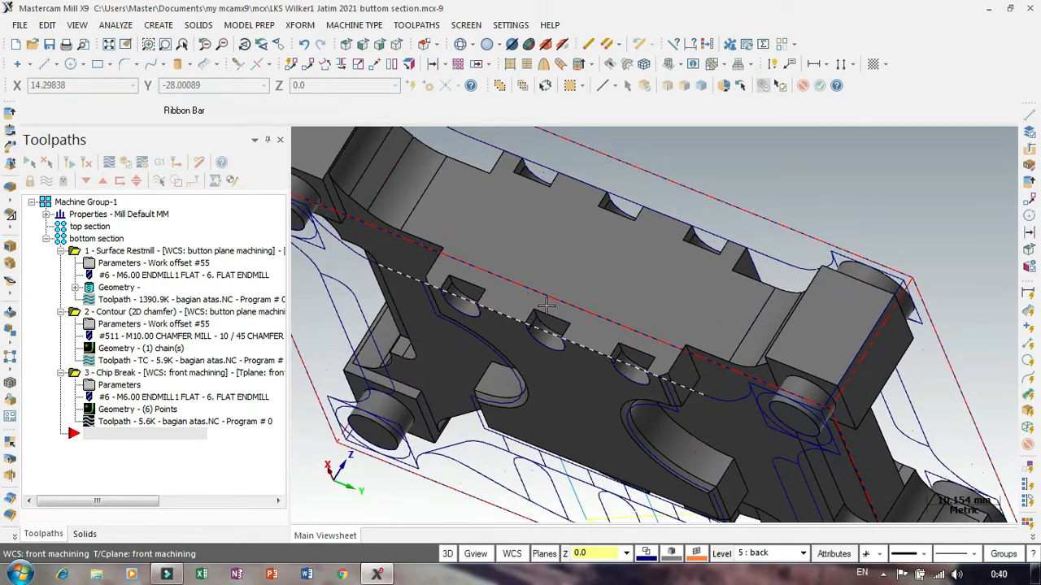
pyautogui.scroll(-1, 500, 362)
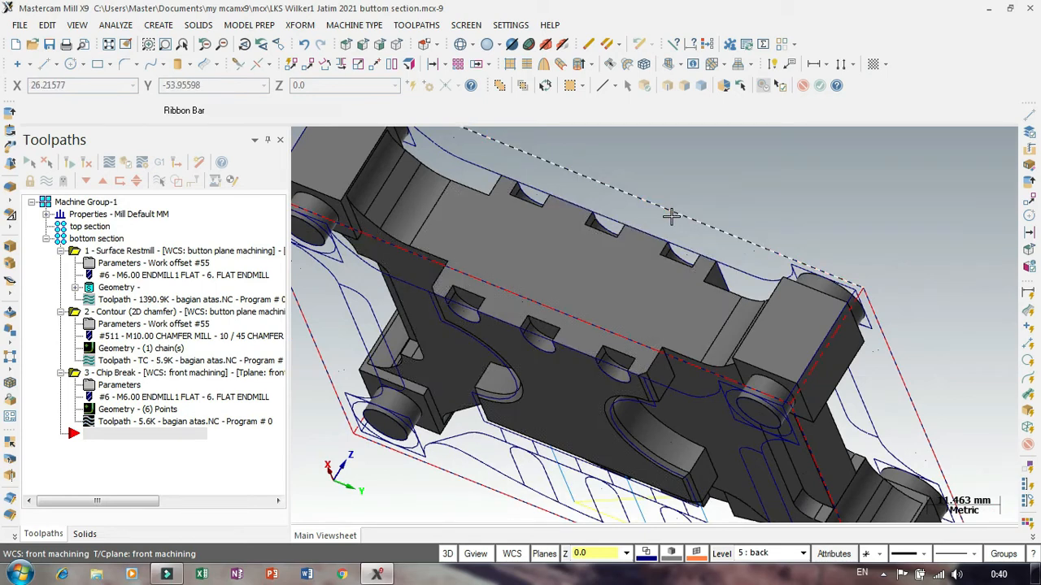
pyautogui.scroll(-1, 557, 286)
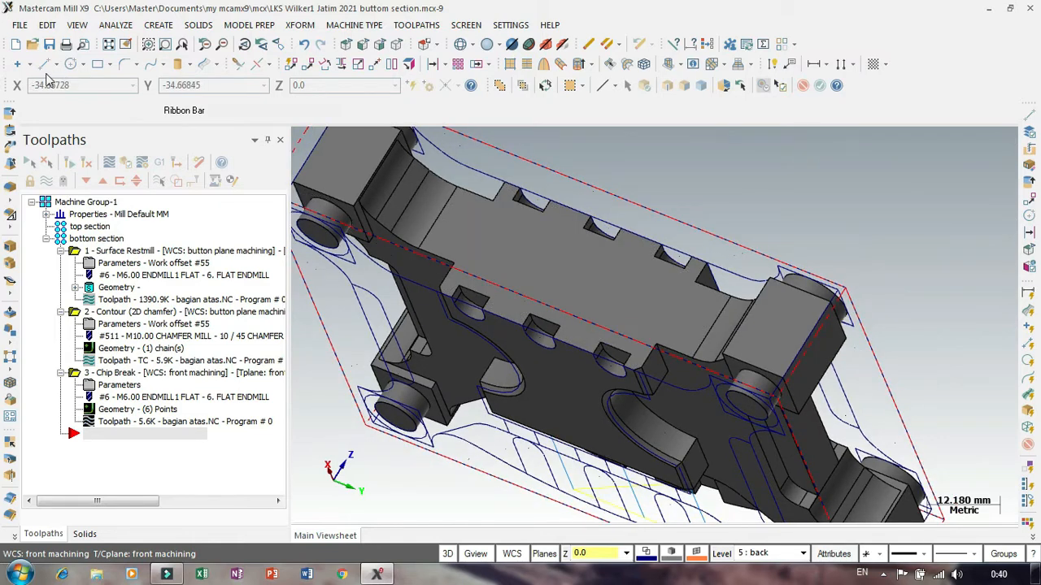
pyautogui.click(432, 65)
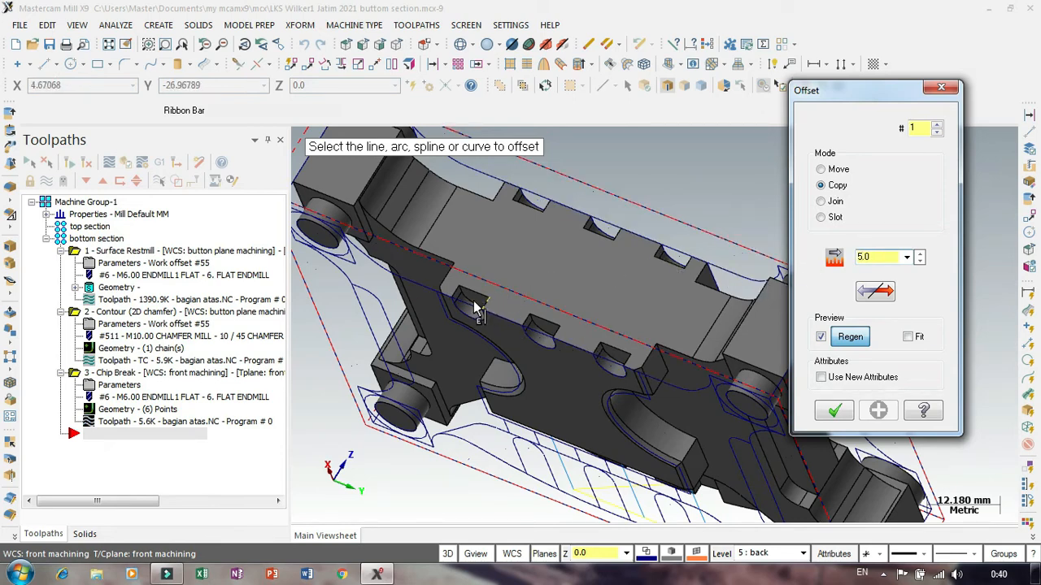
pyautogui.click(425, 285)
pyautogui.click(503, 232)
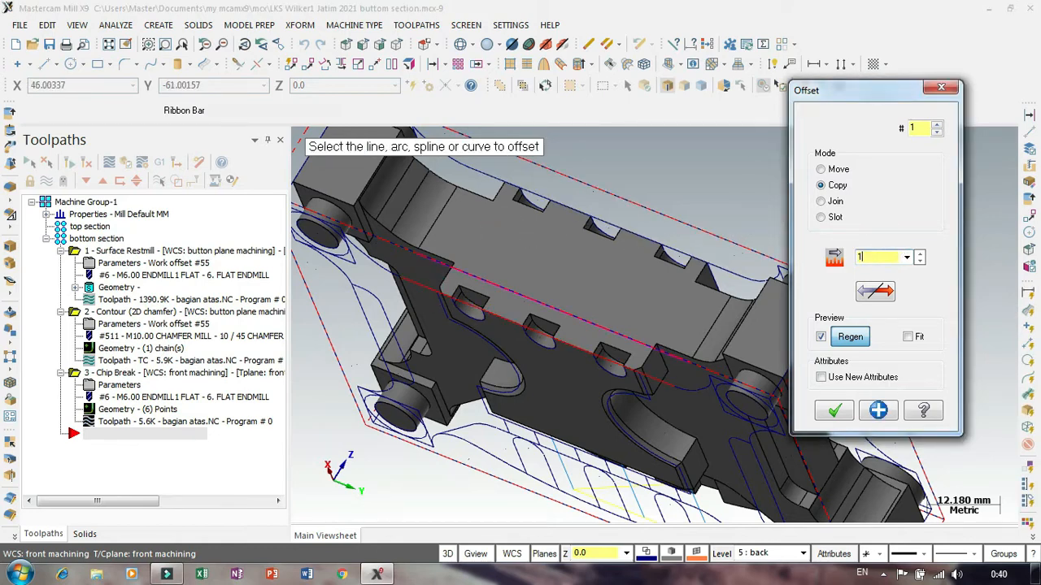
pyautogui.click(434, 263)
pyautogui.click(490, 240)
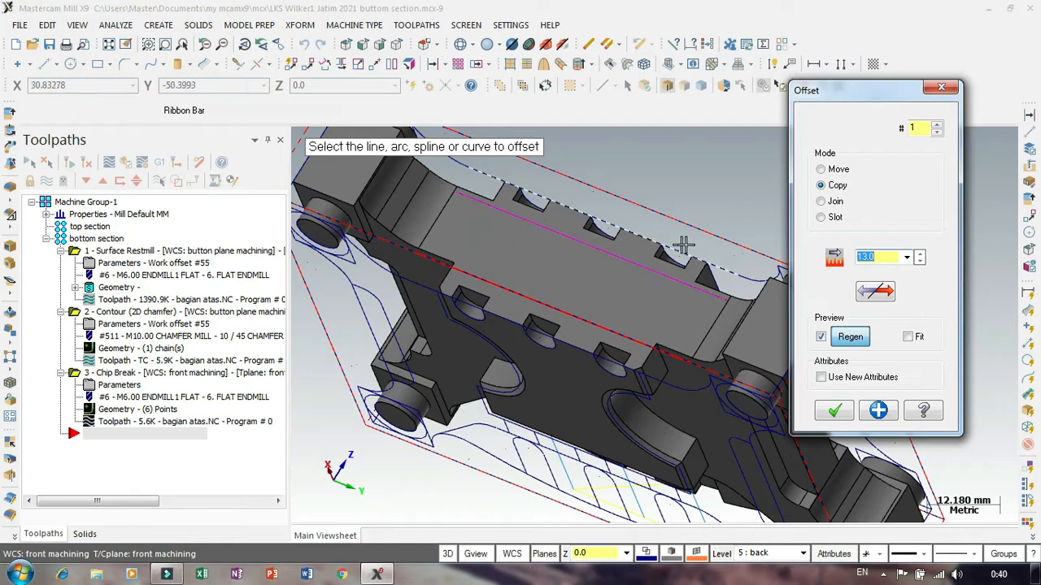
pyautogui.click(835, 411)
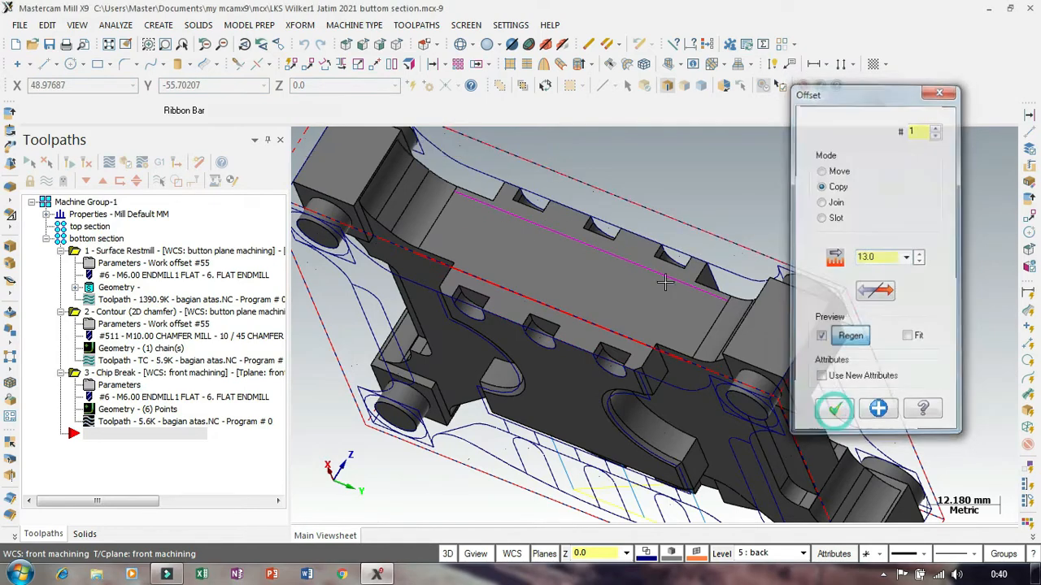
# Draw an 18 mm line at X45.5 across the back face, joining the facing corners of the two middle notches.
pyautogui.moveTo(570, 317); pyautogui.dragTo(774, 220, button='middle')
pyautogui.scroll(2, 575, 290)
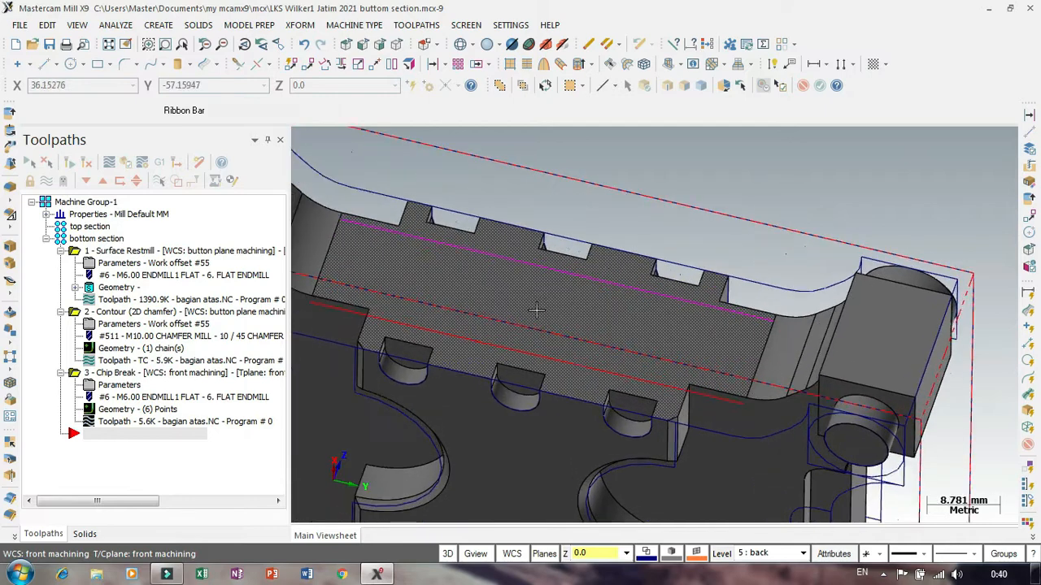
pyautogui.scroll(-1, 647, 237)
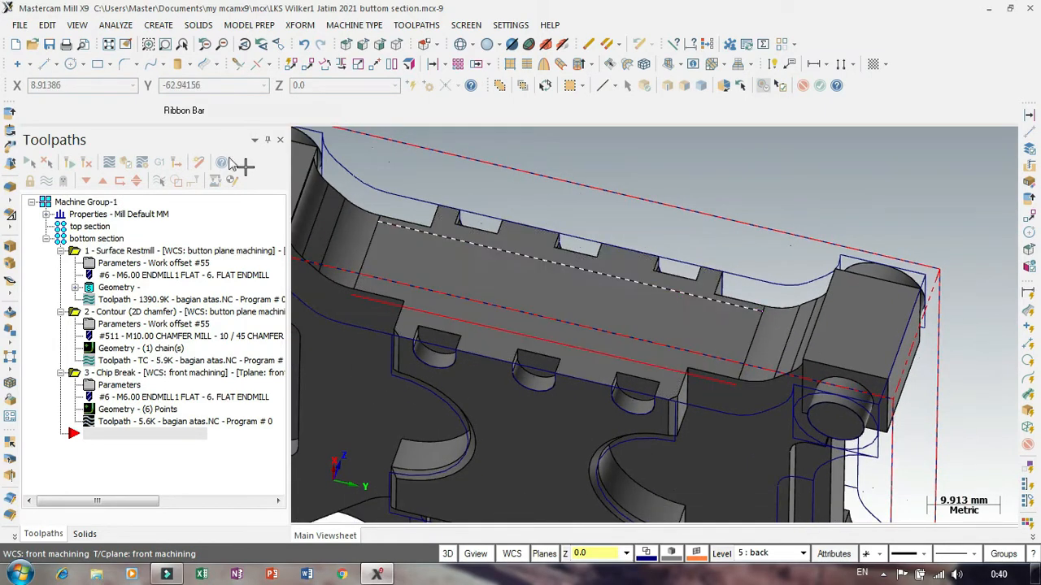
pyautogui.scroll(2, 554, 249)
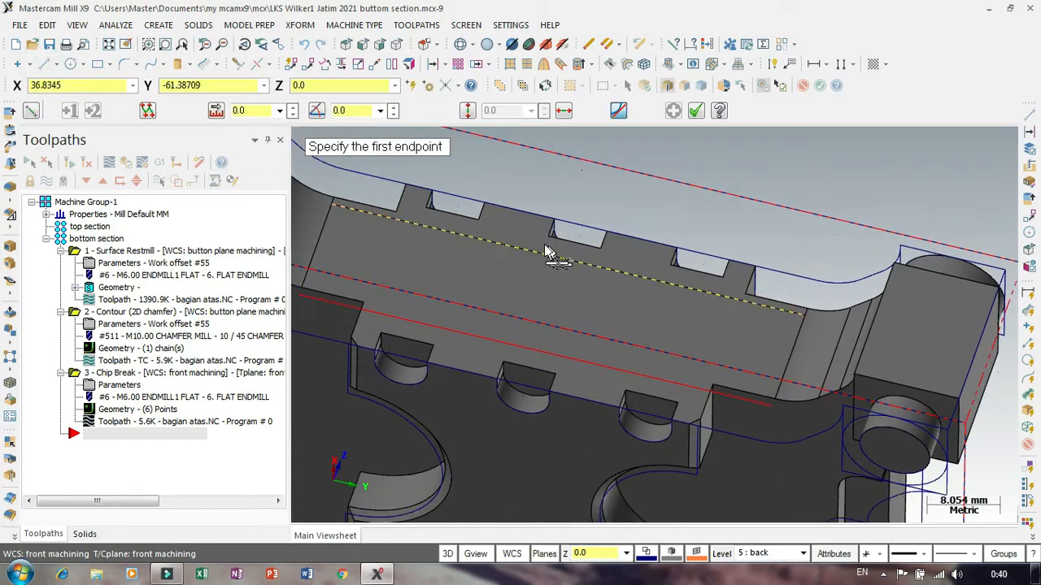
pyautogui.click(551, 243)
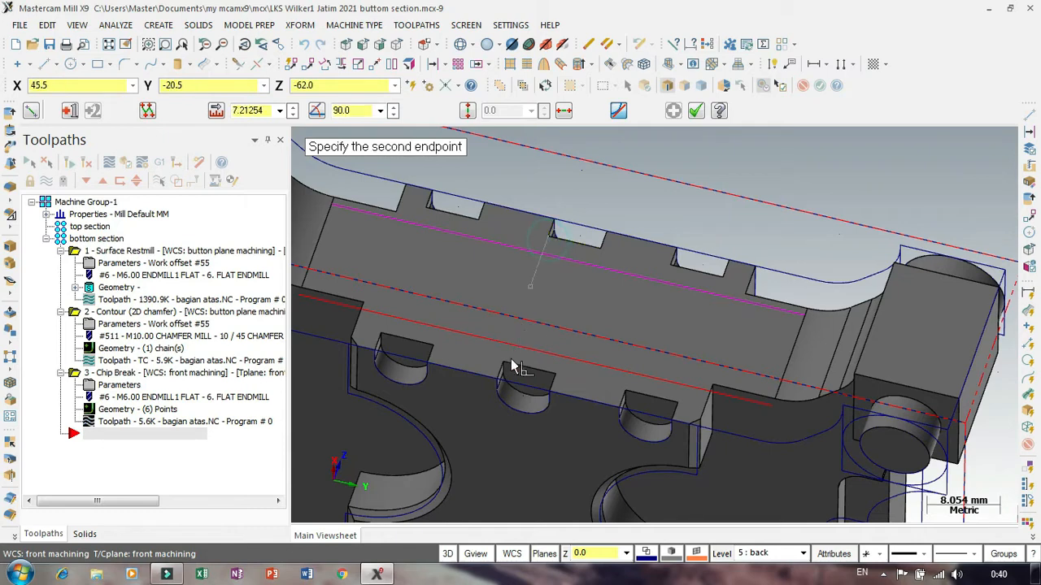
pyautogui.click(505, 365)
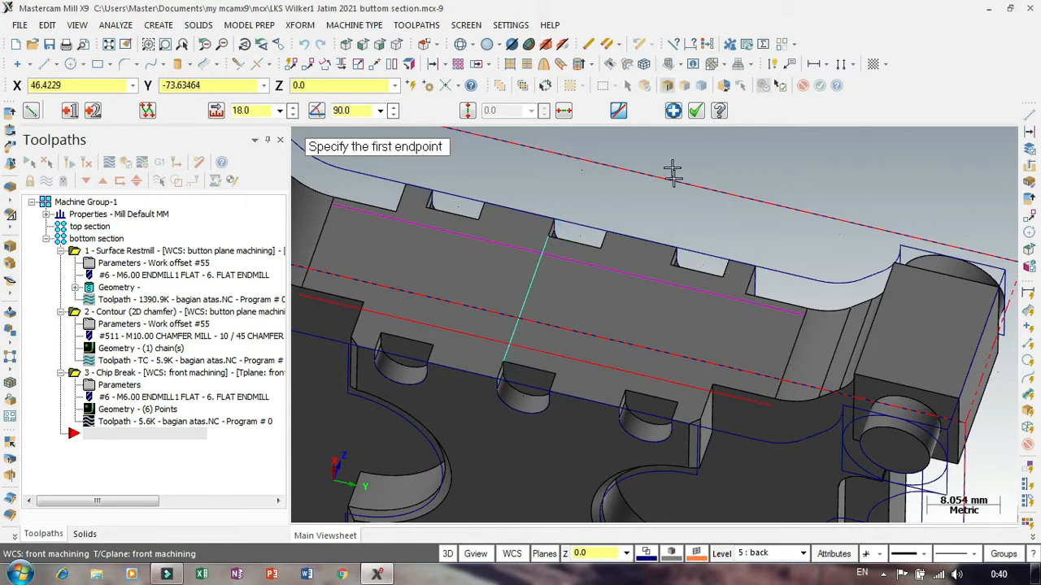
pyautogui.click(694, 111)
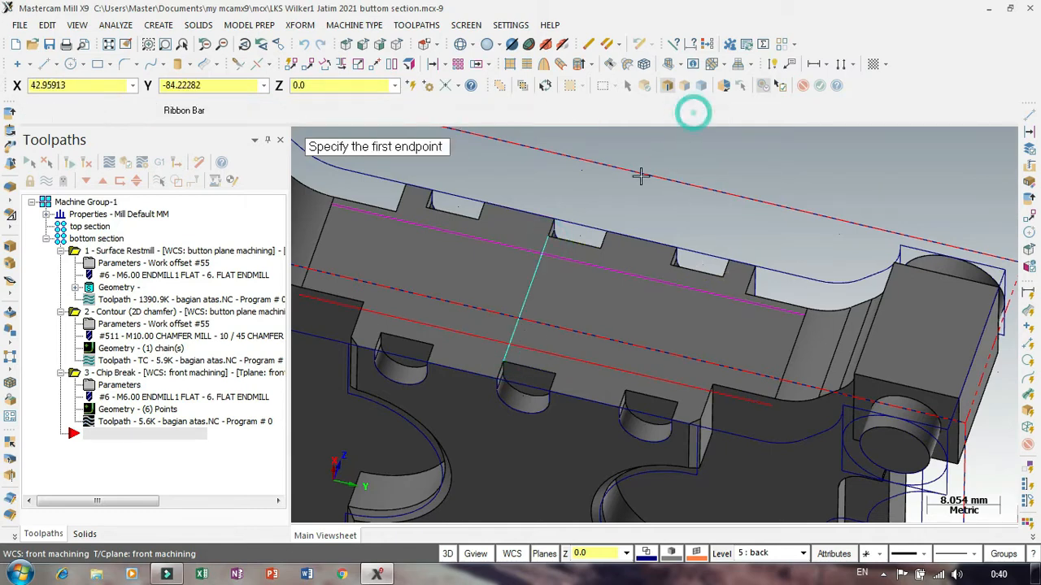
# Offset the 18 mm line by 8 mm toward X0, and offset that copy by another 6 mm to match the neighbouring notch pair.
pyautogui.click(432, 65)
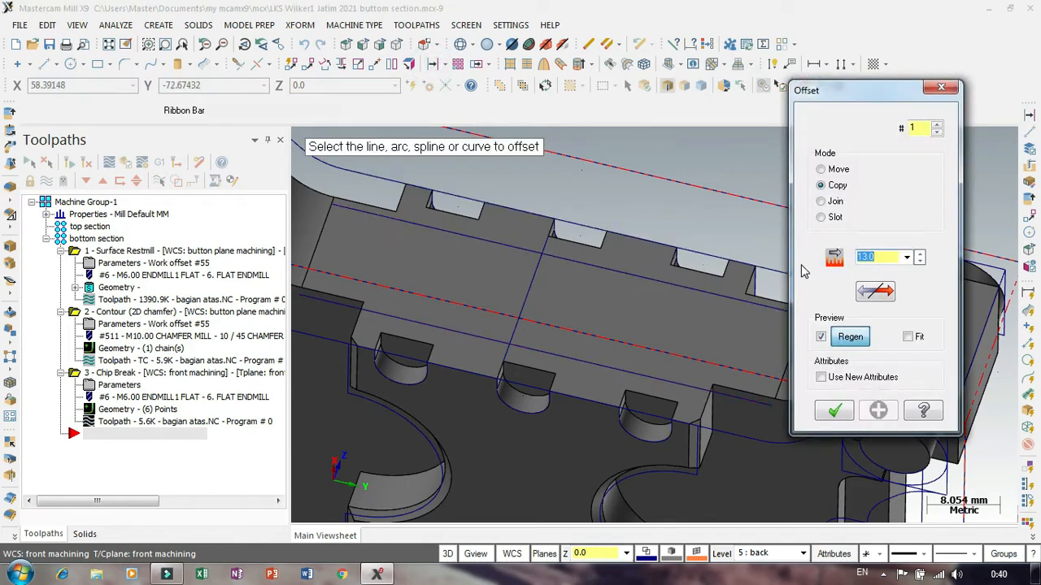
pyautogui.write('8')
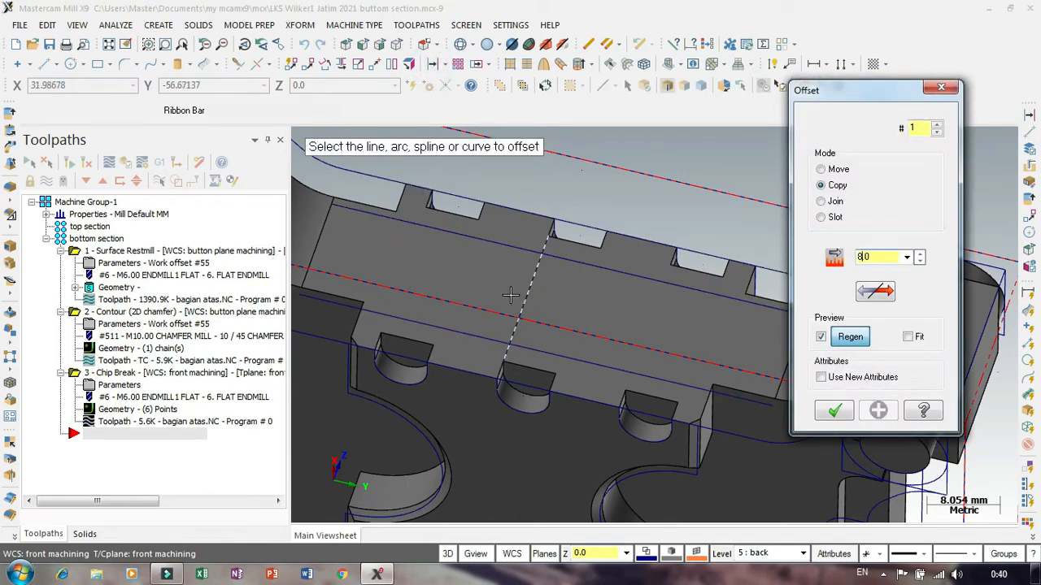
pyautogui.click(528, 293)
pyautogui.click(473, 275)
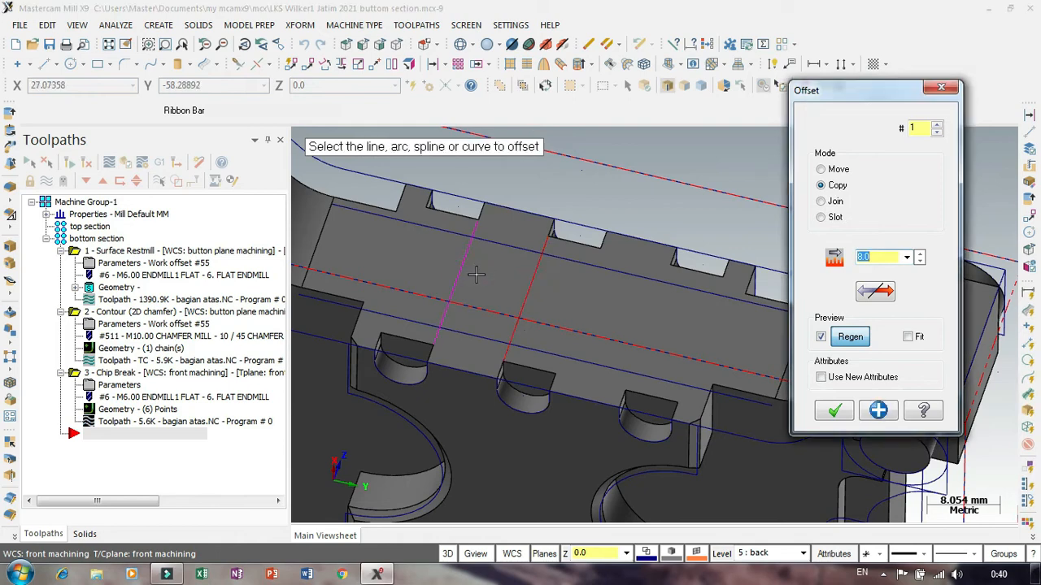
pyautogui.write('6')
pyautogui.click(465, 262)
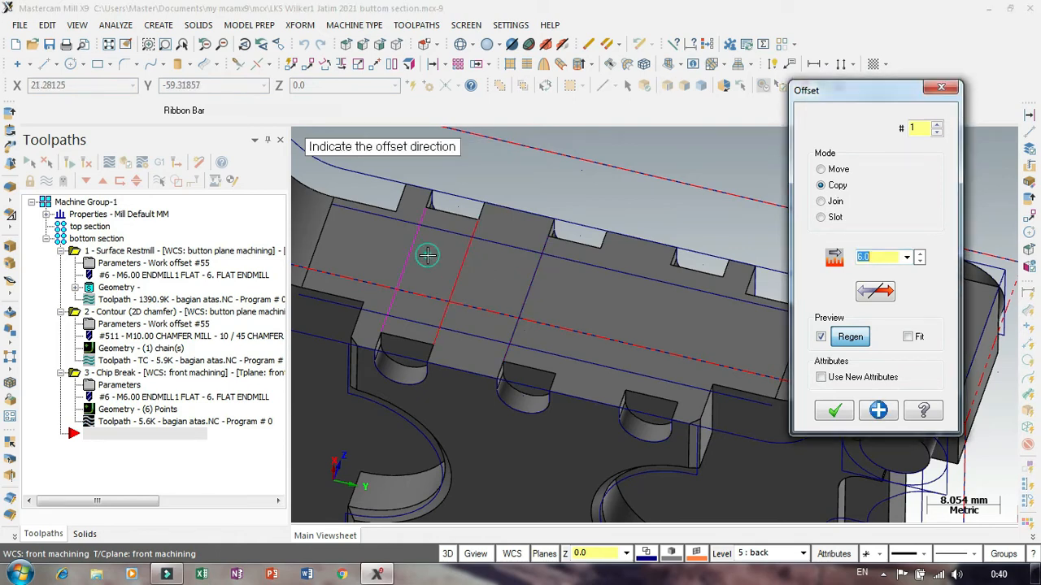
pyautogui.click(427, 257)
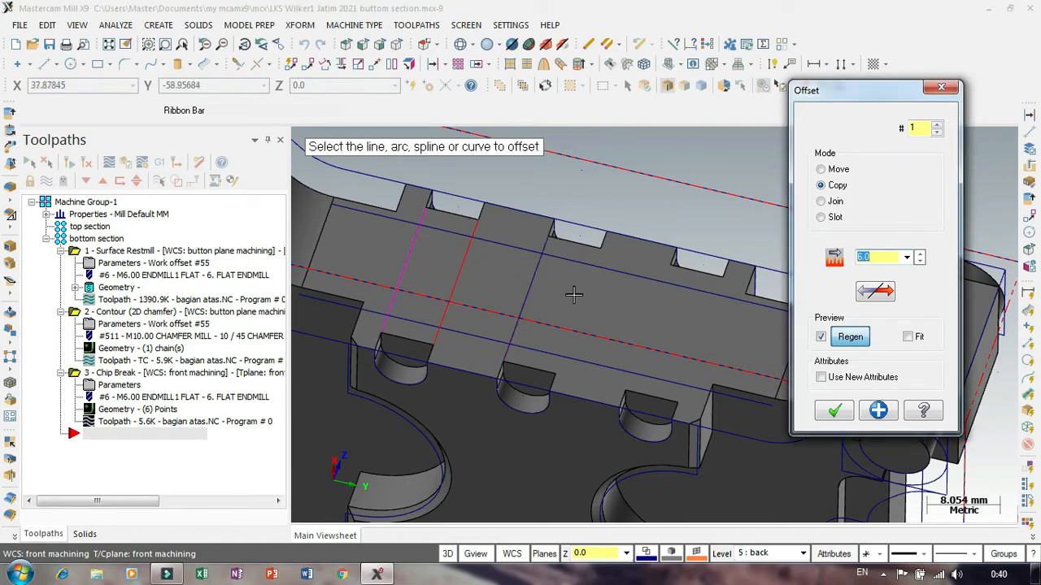
# Offset the original 18 mm line by 6 mm away from X0, and offset that copy another 8 mm in the same direction.
pyautogui.click(535, 293)
pyautogui.click(600, 308)
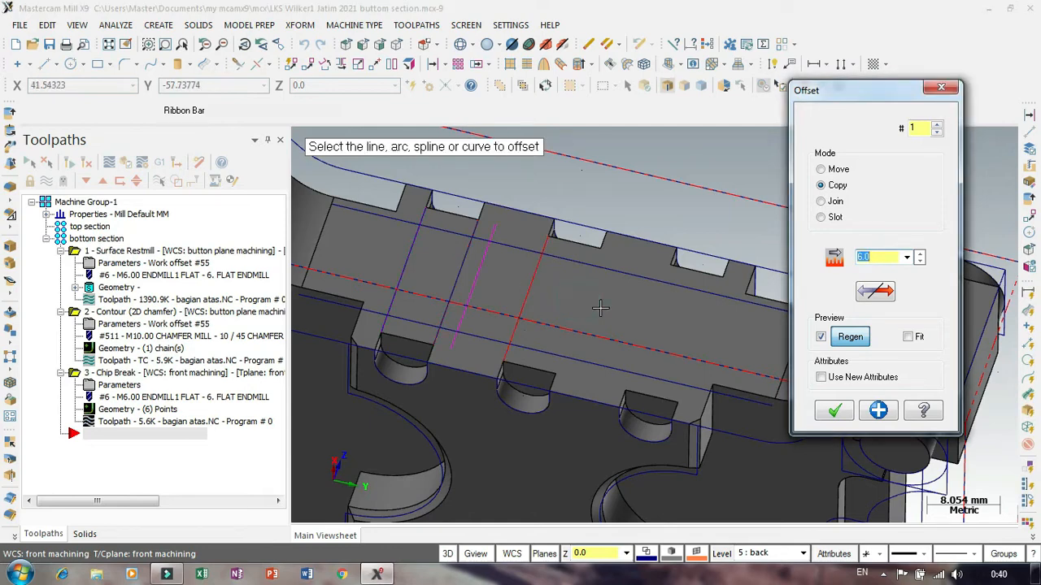
pyautogui.click(873, 292)
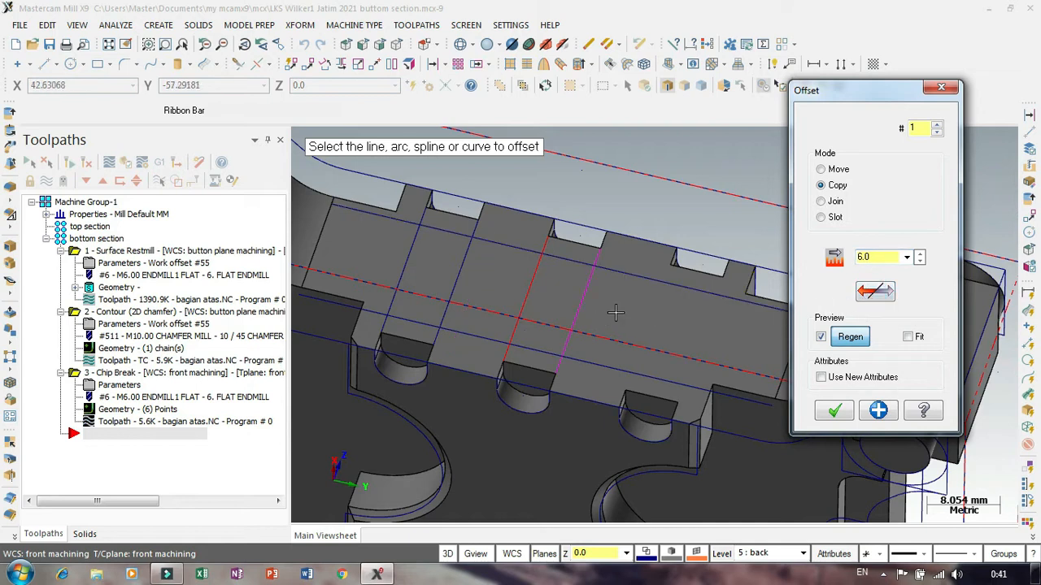
pyautogui.doubleClick(882, 258)
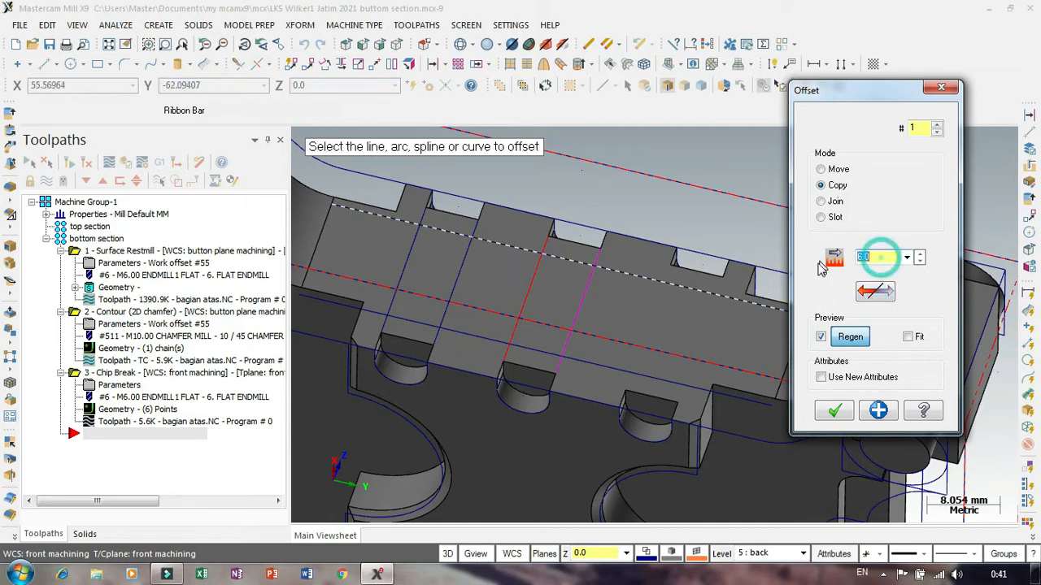
pyautogui.write('8.0')
pyautogui.click(589, 304)
pyautogui.click(686, 317)
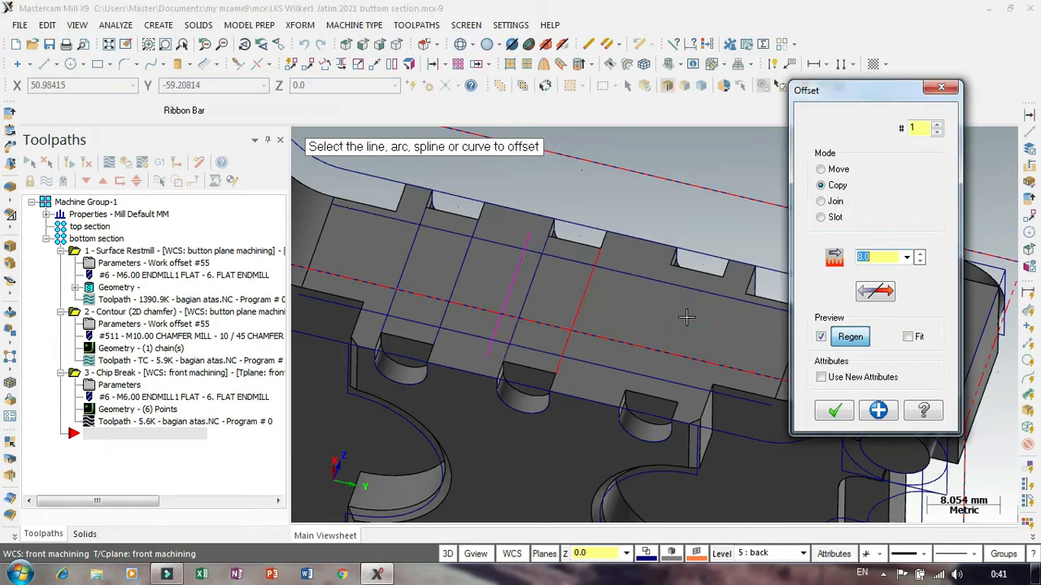
pyautogui.click(874, 293)
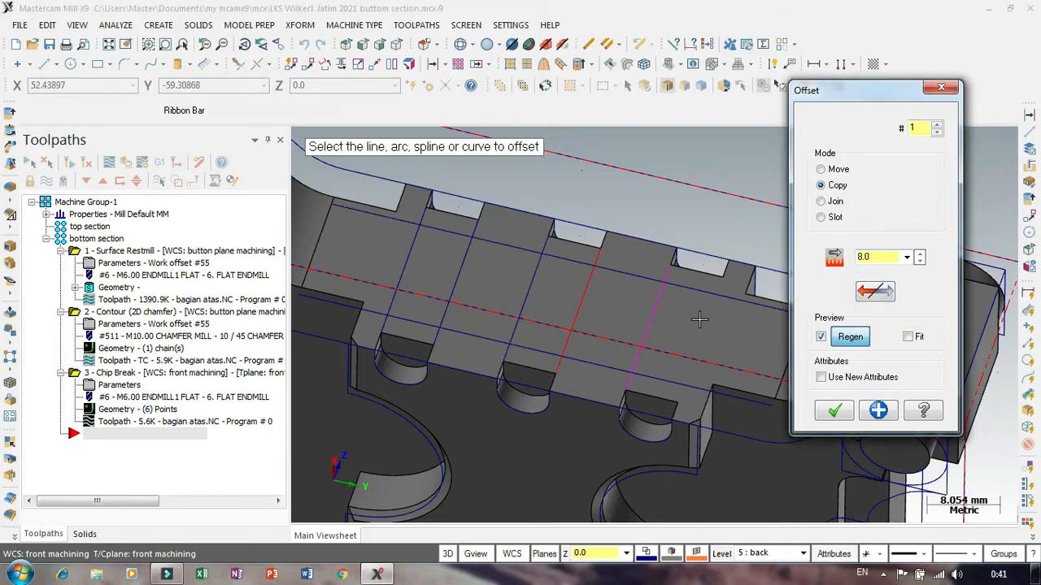
# Offset the newest line by 6 mm away from X0 to mark the last notch pair's far edge, and finish the Offset command.
pyautogui.click(884, 260)
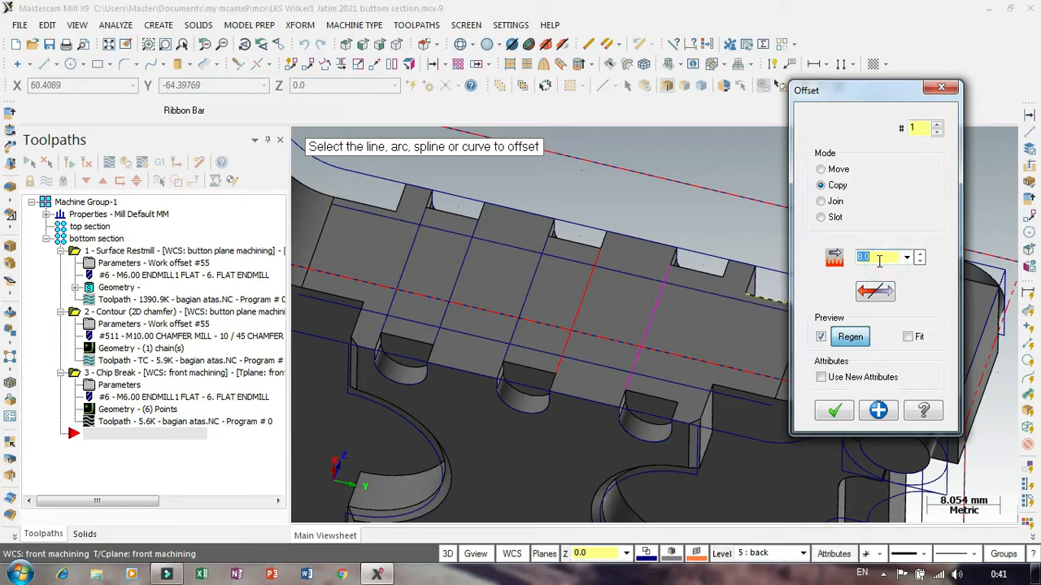
pyautogui.write('6')
pyautogui.click(771, 299)
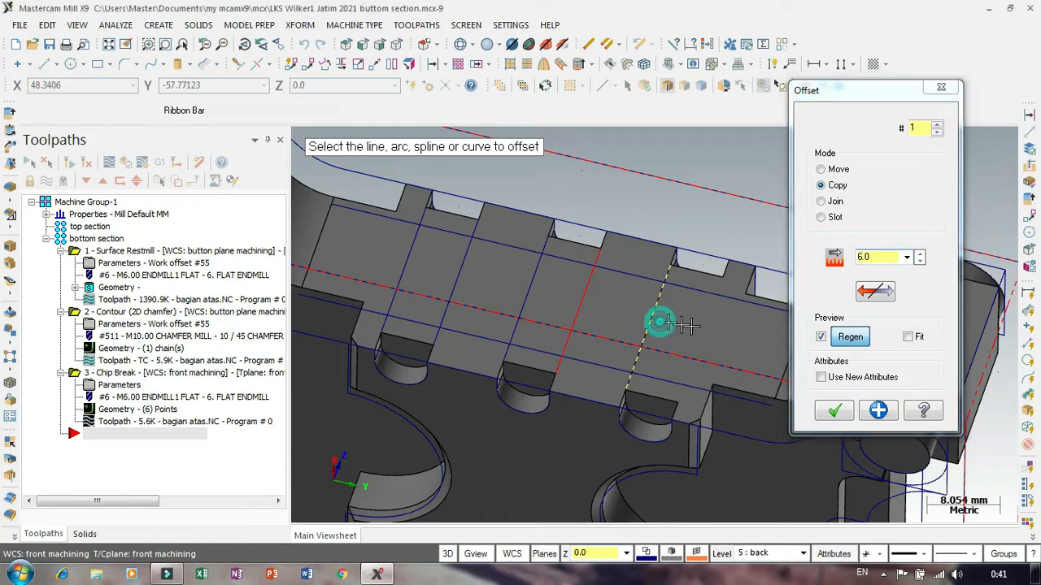
pyautogui.click(866, 299)
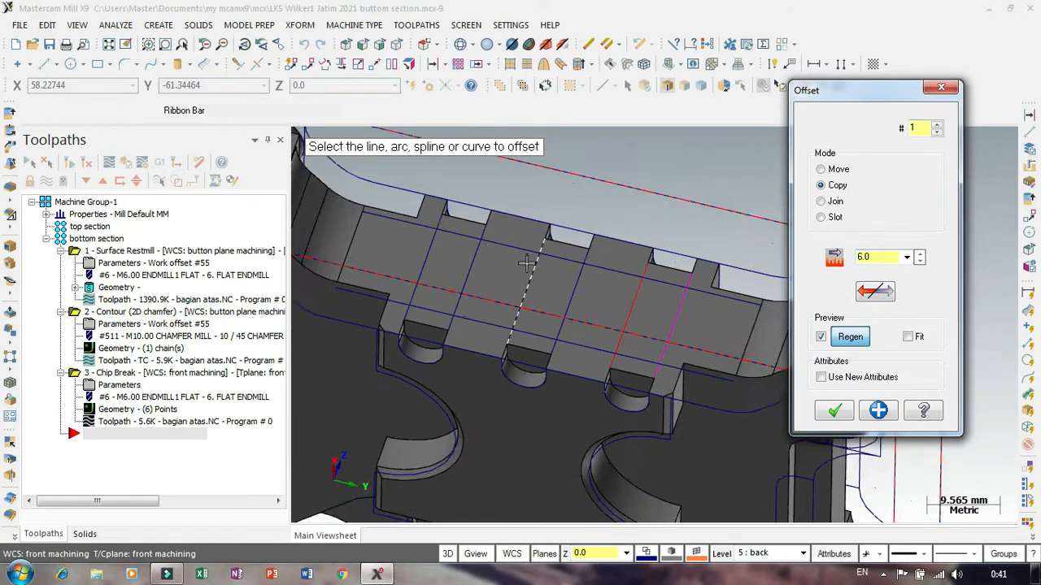
pyautogui.click(834, 415)
# Hide the front, solid, bottom and top levels so that only the back level is shown.
pyautogui.scroll(3, 570, 316)
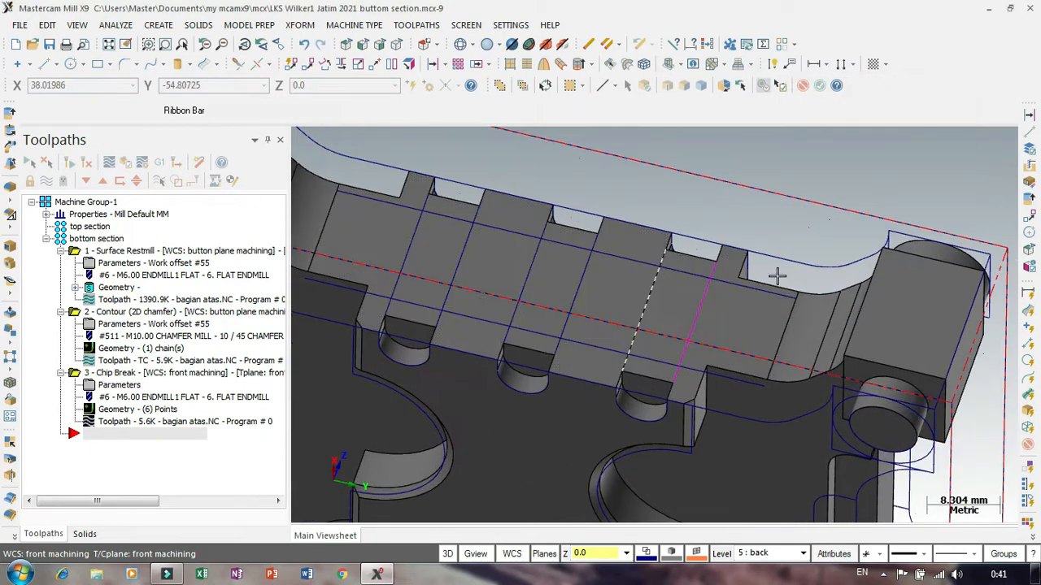
pyautogui.scroll(-2, 777, 277)
pyautogui.scroll(-2, 715, 488)
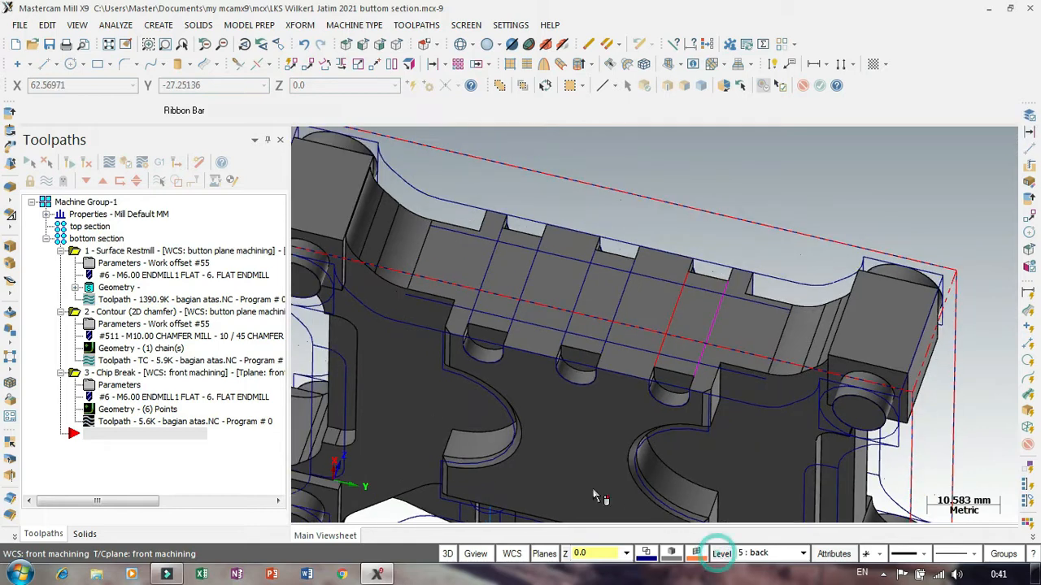
pyautogui.click(722, 553)
pyautogui.click(133, 236)
pyautogui.click(133, 209)
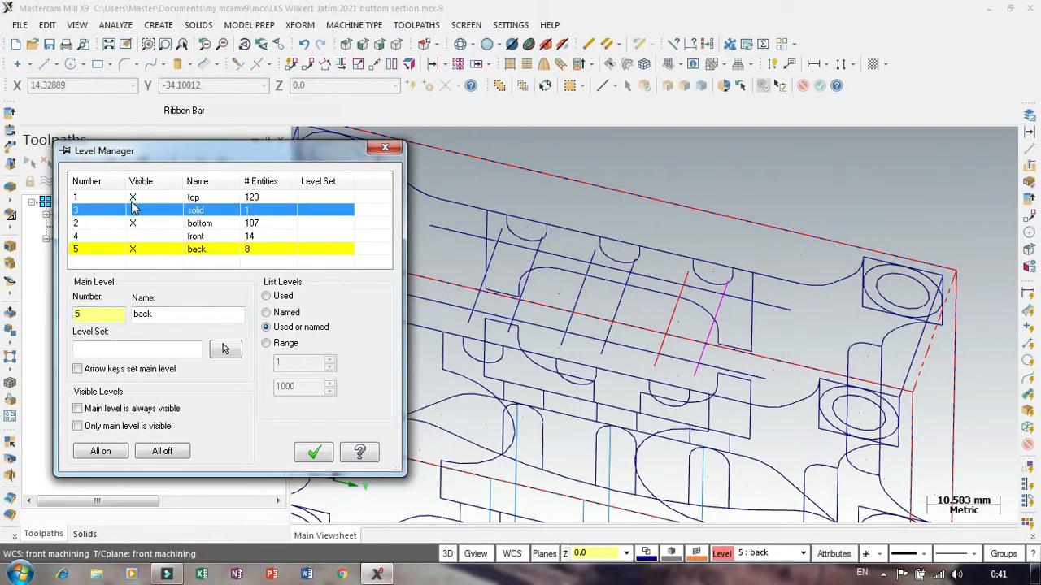
pyautogui.click(133, 222)
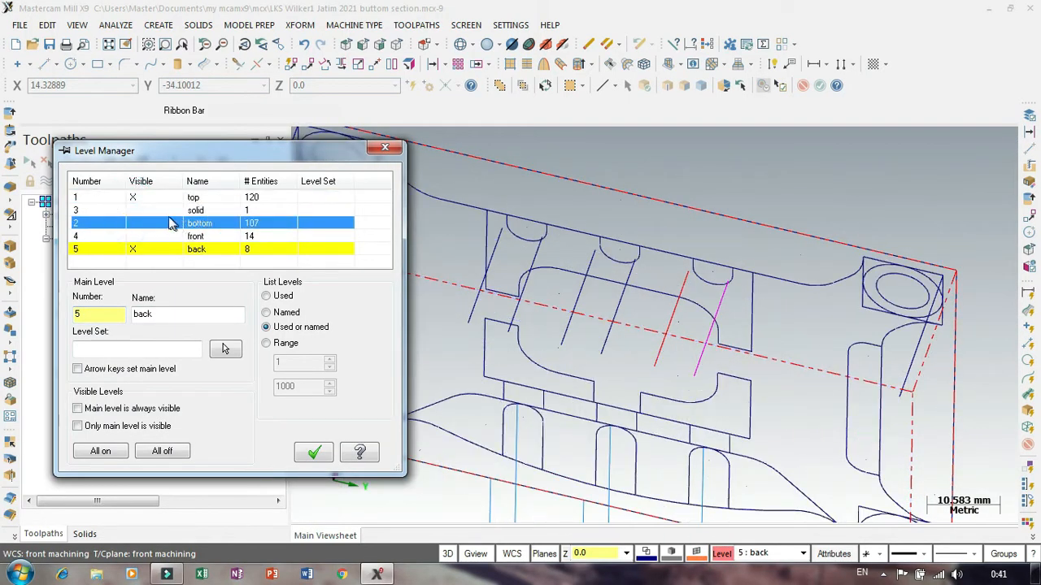
pyautogui.click(133, 197)
pyautogui.click(98, 248)
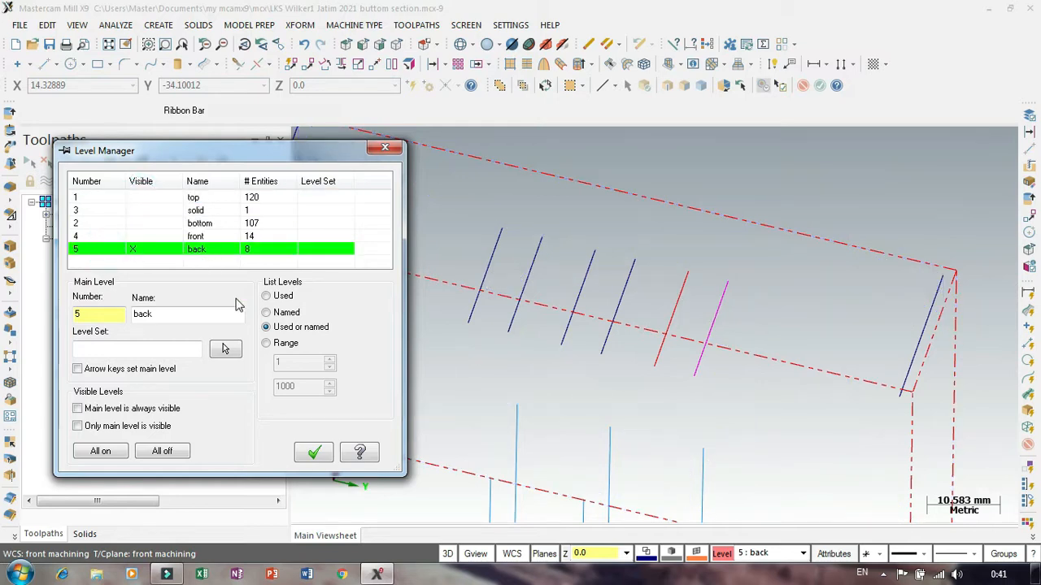
# Show the front and bottom levels again together with the back level.
pyautogui.scroll(-2, 691, 281)
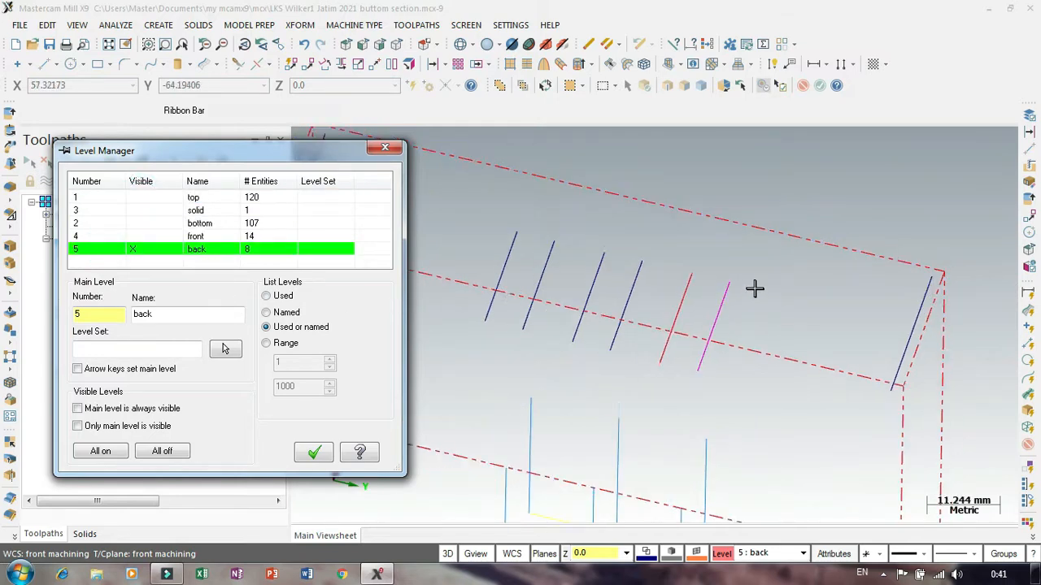
pyautogui.click(633, 363)
pyautogui.moveTo(632, 363); pyautogui.dragTo(614, 352, button='middle')
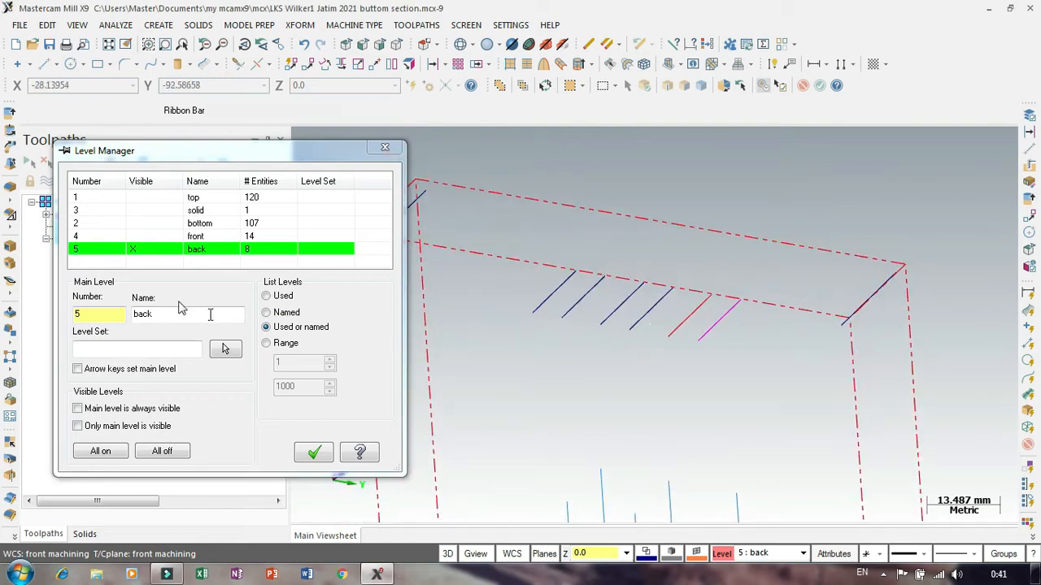
pyautogui.click(147, 233)
pyautogui.click(147, 224)
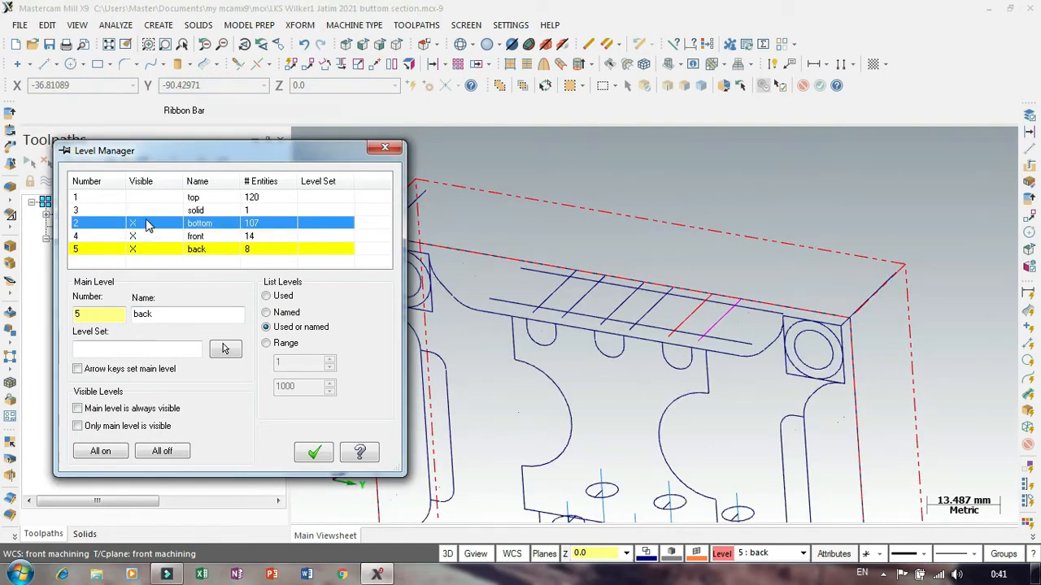
# Hide the front level so that only the bottom and back levels are shown.
pyautogui.click(147, 223)
pyautogui.click(147, 223)
pyautogui.click(137, 237)
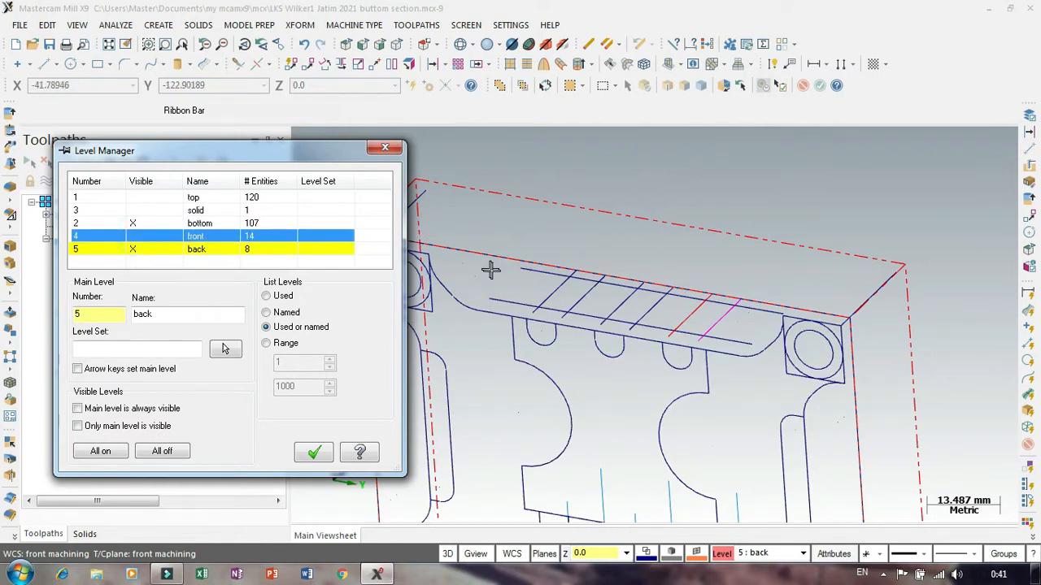
# Move the two long lines crossing the notch lines from the bottom level to level 5 (back), and hide the bottom level.
pyautogui.click(541, 279)
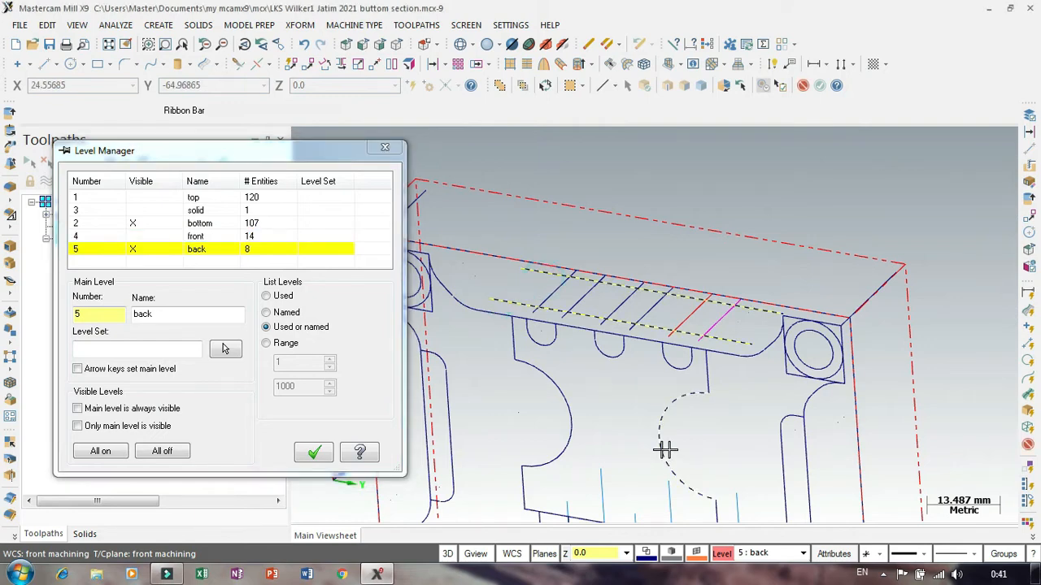
pyautogui.rightClick(730, 557)
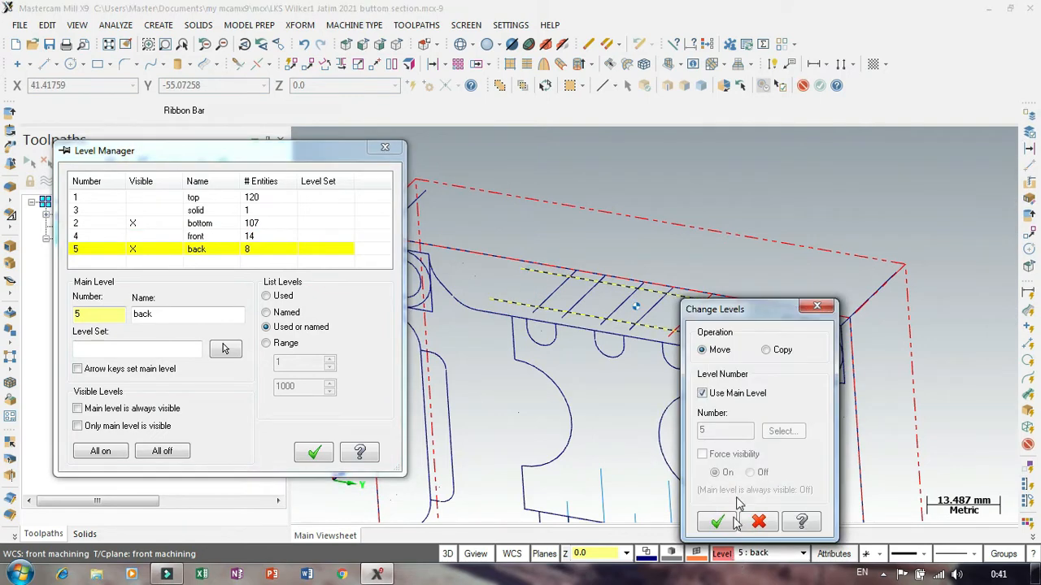
pyautogui.click(729, 395)
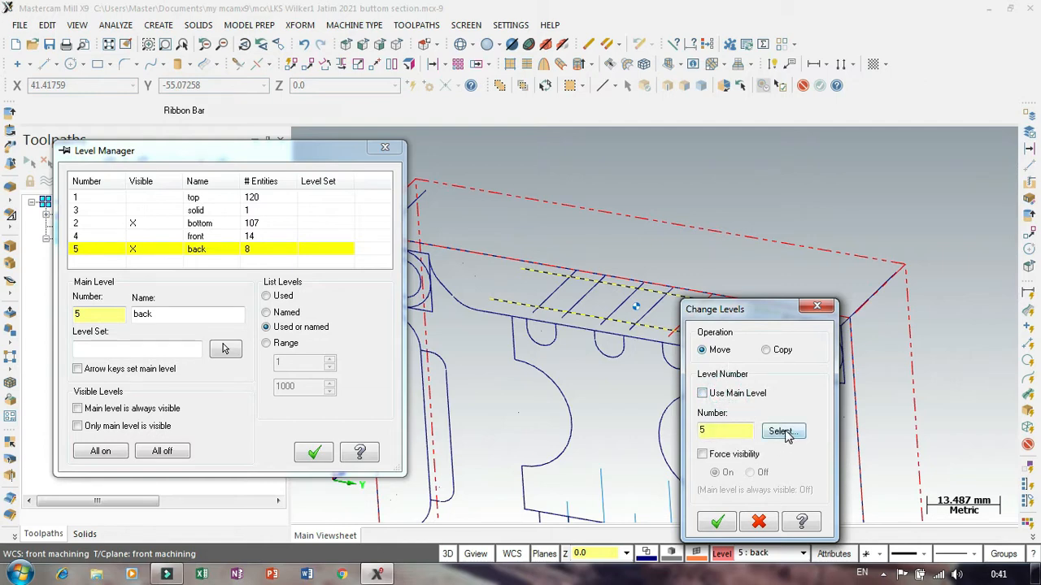
pyautogui.click(782, 432)
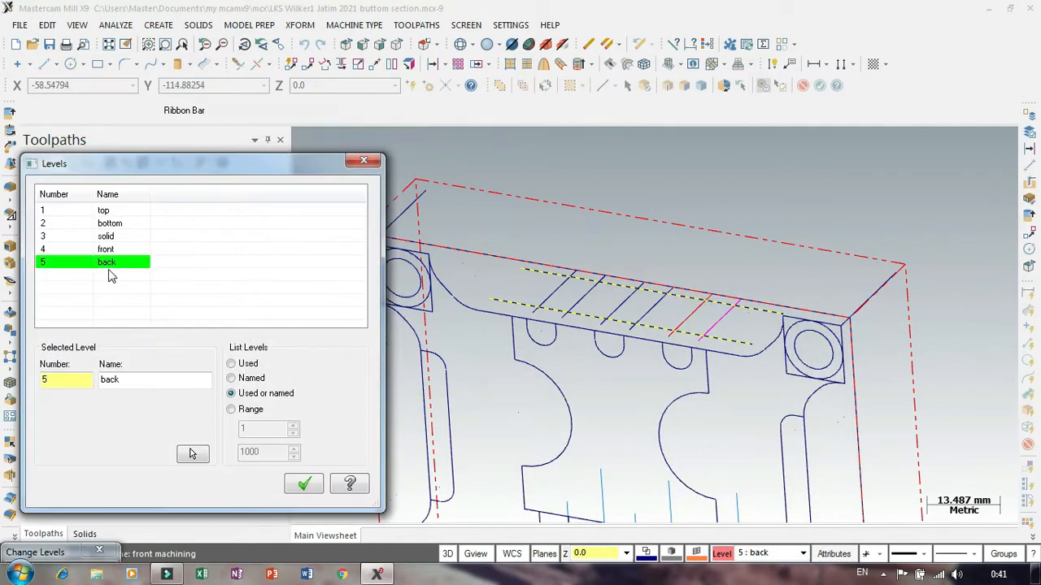
pyautogui.click(299, 486)
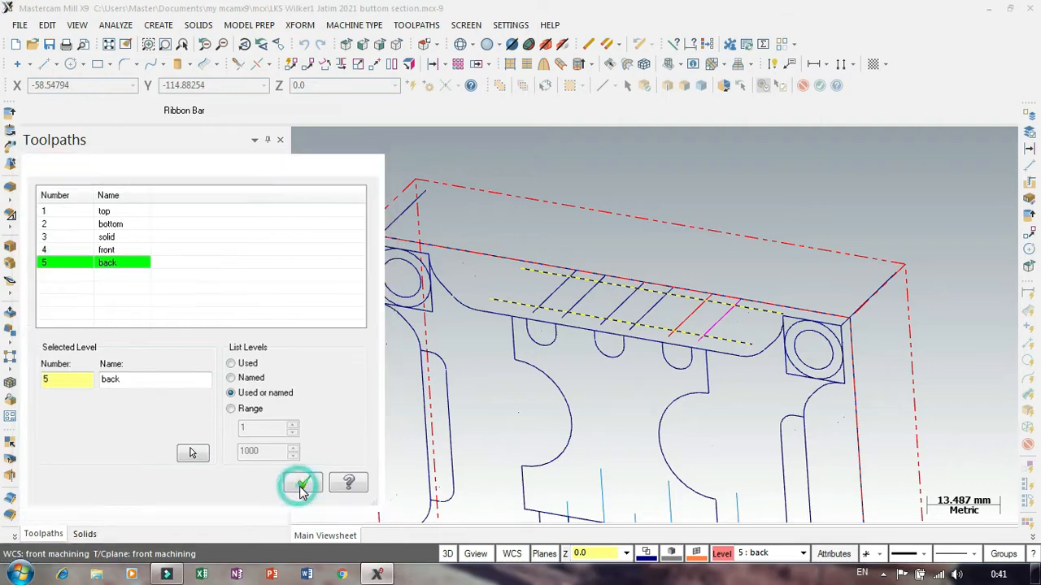
pyautogui.click(717, 523)
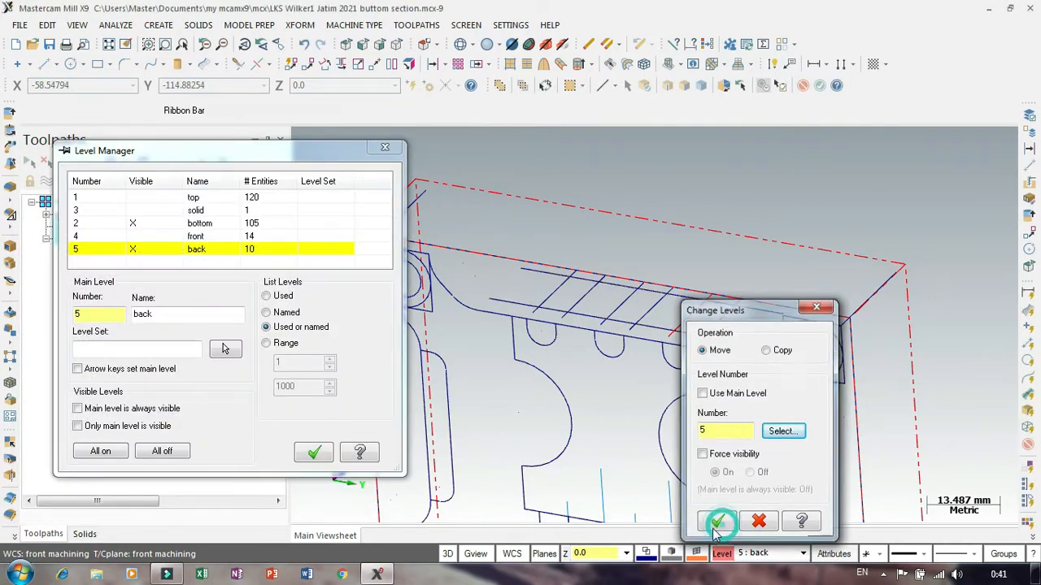
pyautogui.click(132, 225)
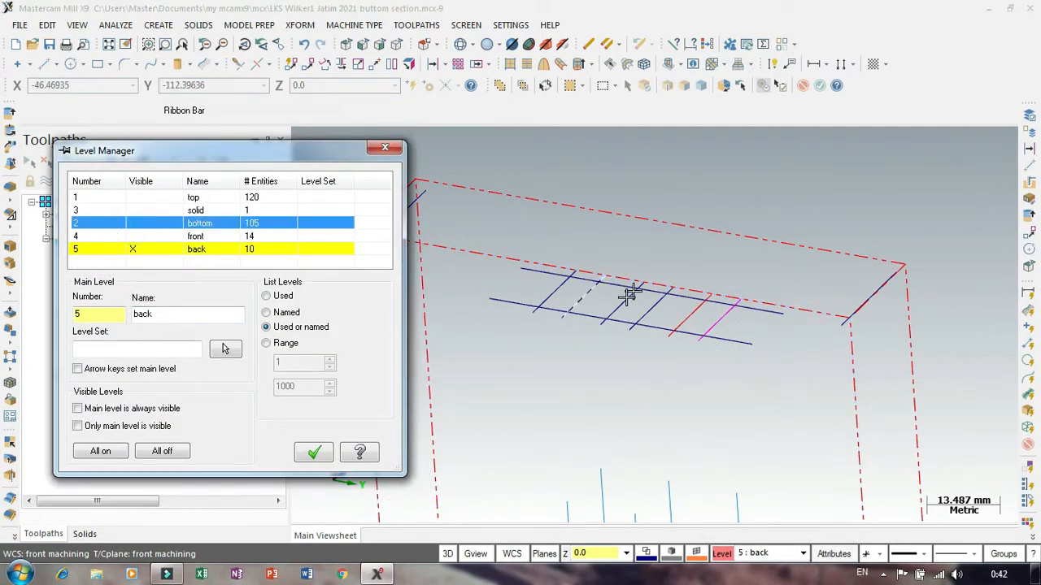
pyautogui.click(314, 452)
# Fillet the four corners between the two long lines and the outermost cross lines with a 3 mm radius, trimming the lines.
pyautogui.moveTo(569, 377); pyautogui.dragTo(631, 278, button='middle')
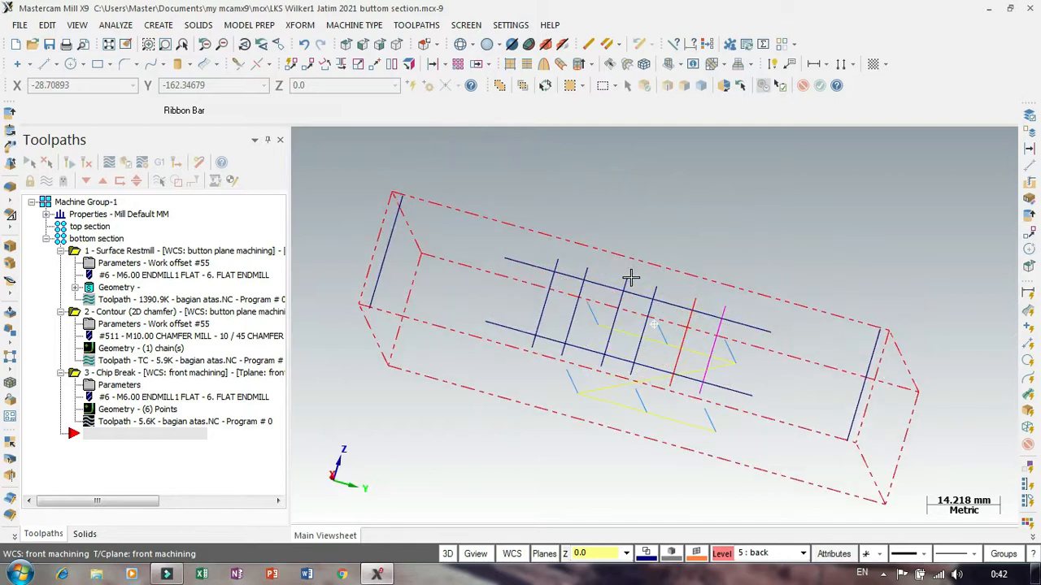
pyautogui.click(122, 67)
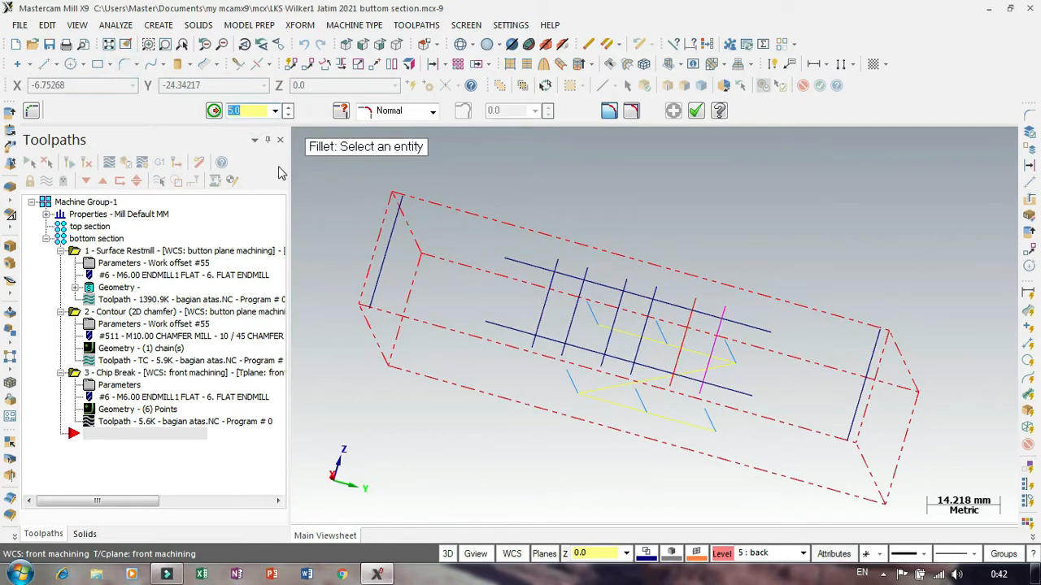
pyautogui.click(555, 286)
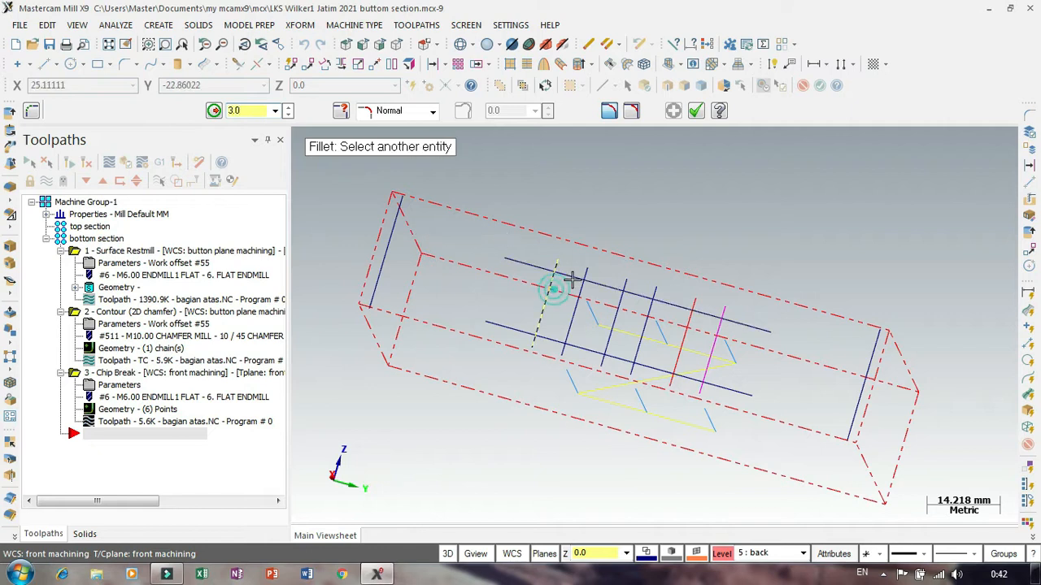
pyautogui.click(572, 277)
pyautogui.click(719, 323)
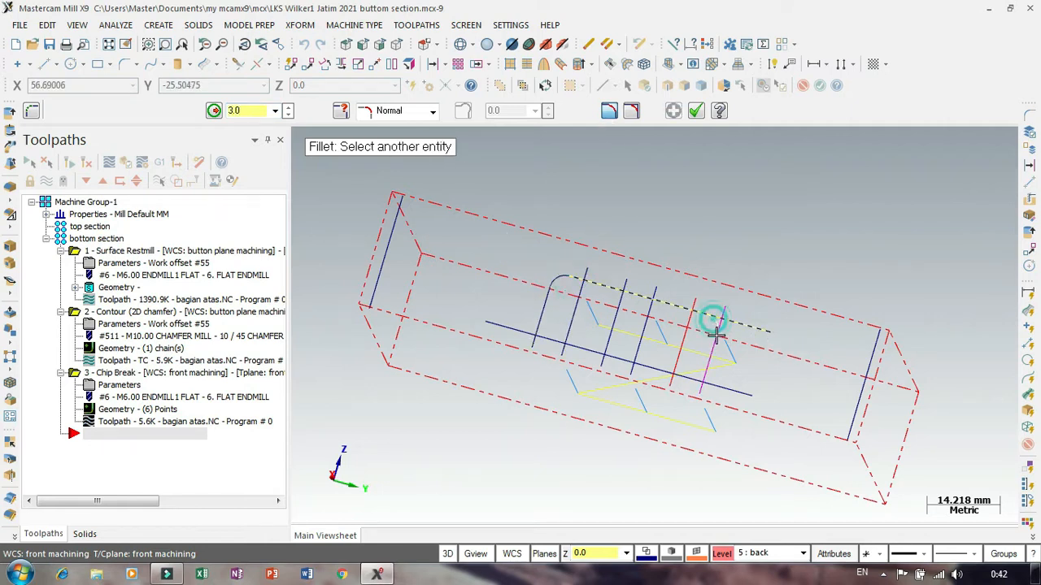
pyautogui.click(701, 378)
pyautogui.click(697, 373)
pyautogui.click(689, 379)
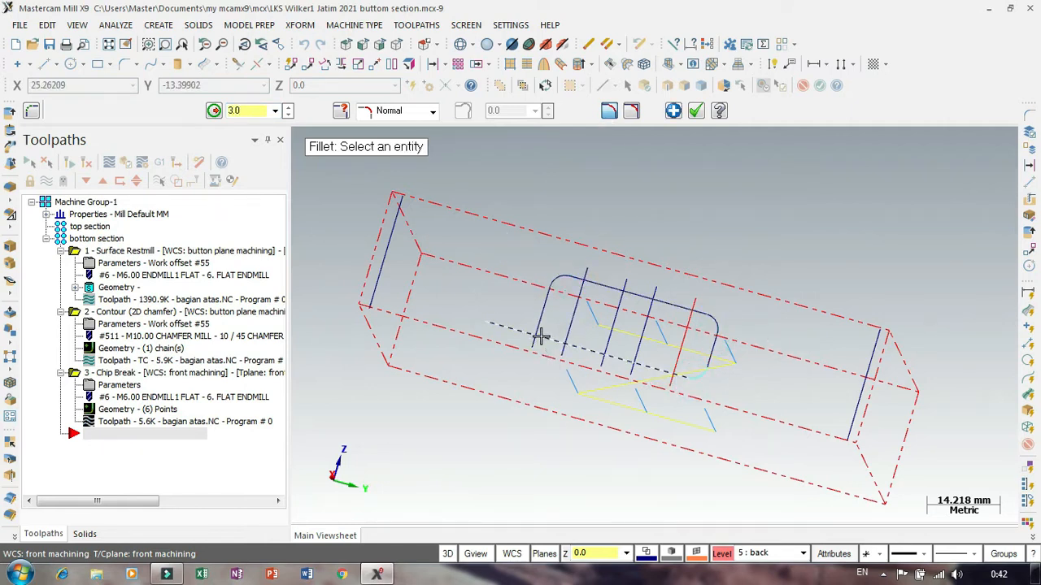
pyautogui.click(547, 339)
pyautogui.click(535, 320)
pyautogui.click(695, 112)
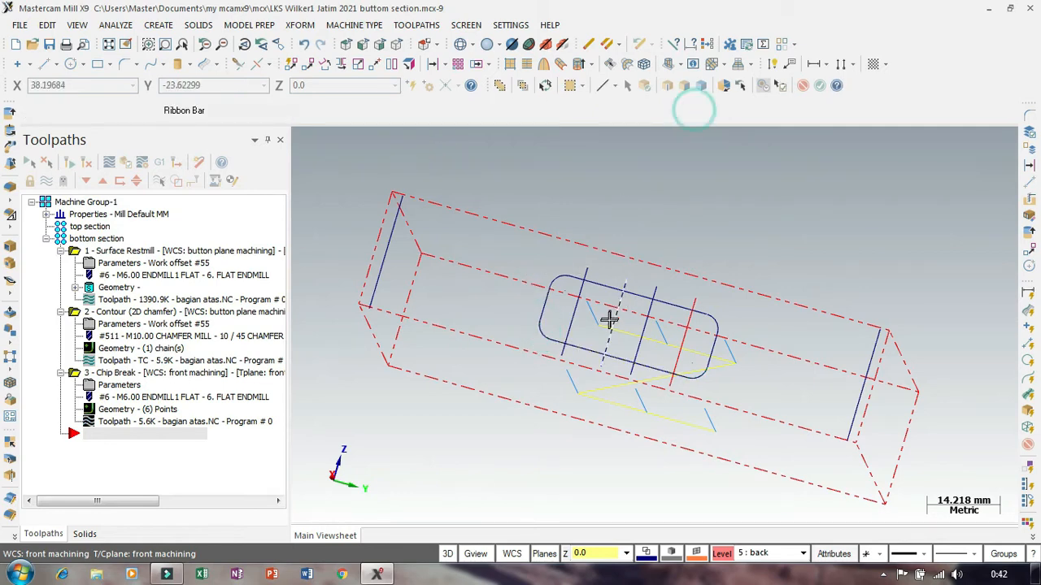
# Add 3 mm fillets without trimming at the corners between the first two inner cross lines and the long lines.
pyautogui.scroll(5, 609, 317)
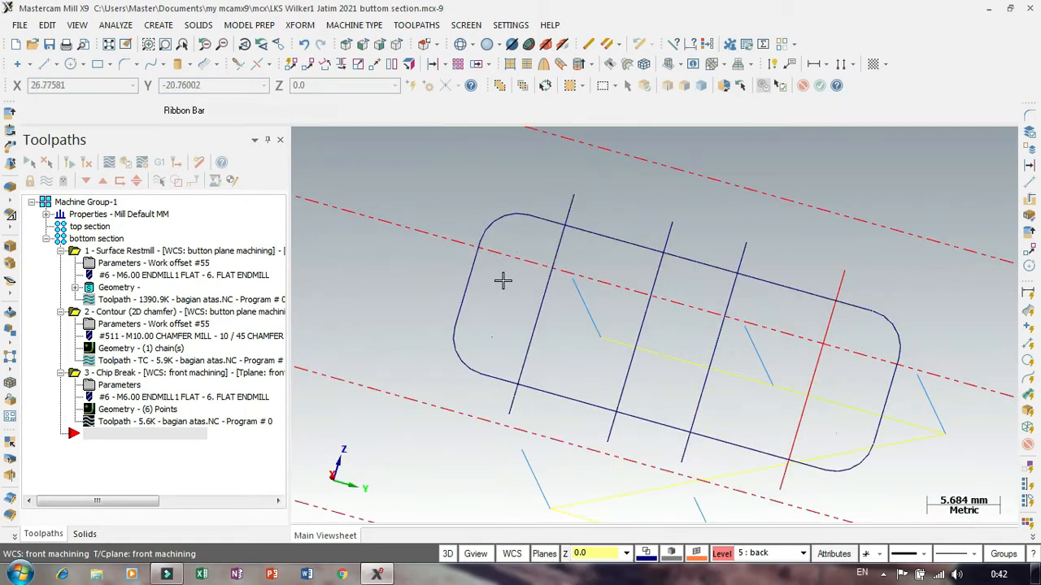
pyautogui.click(122, 67)
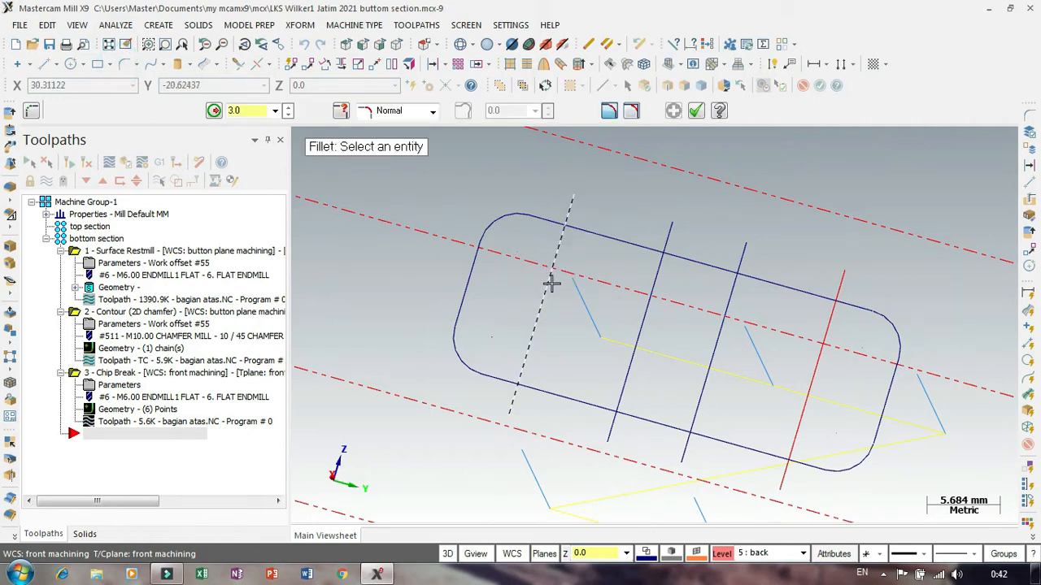
pyautogui.click(632, 111)
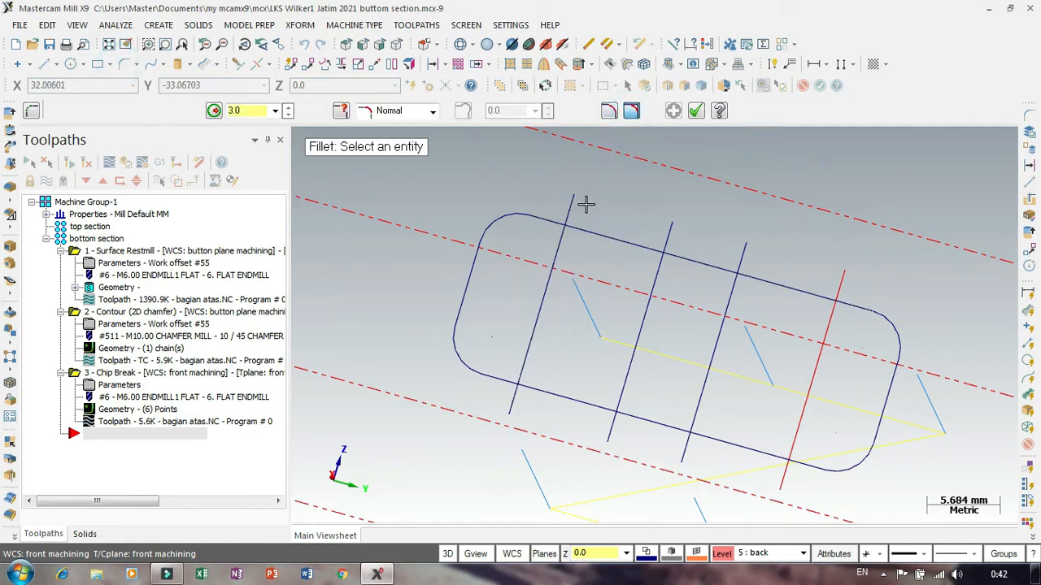
pyautogui.click(573, 247)
pyautogui.click(592, 242)
pyautogui.click(633, 247)
pyautogui.click(655, 281)
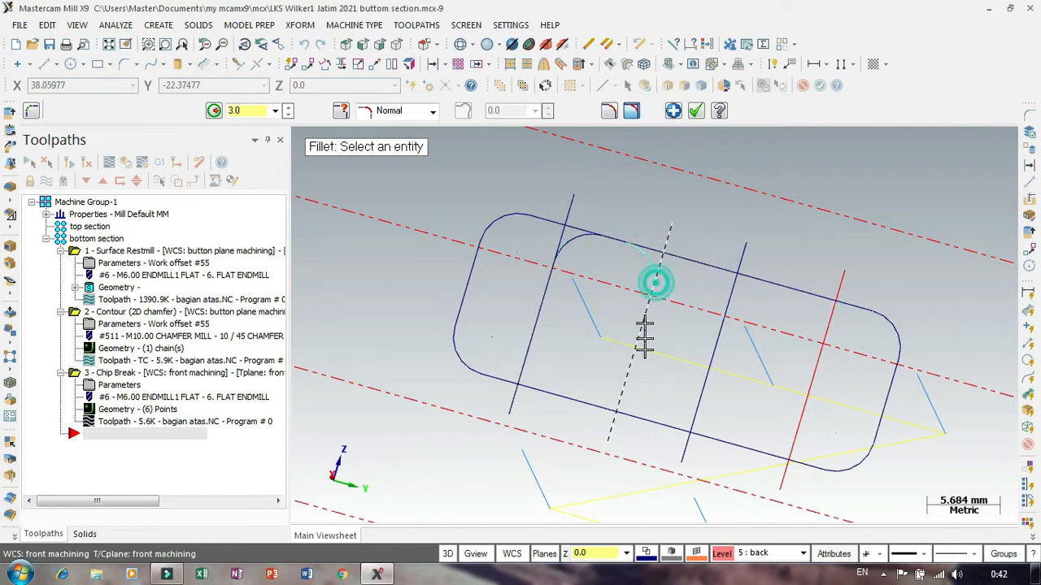
pyautogui.click(624, 382)
pyautogui.click(608, 393)
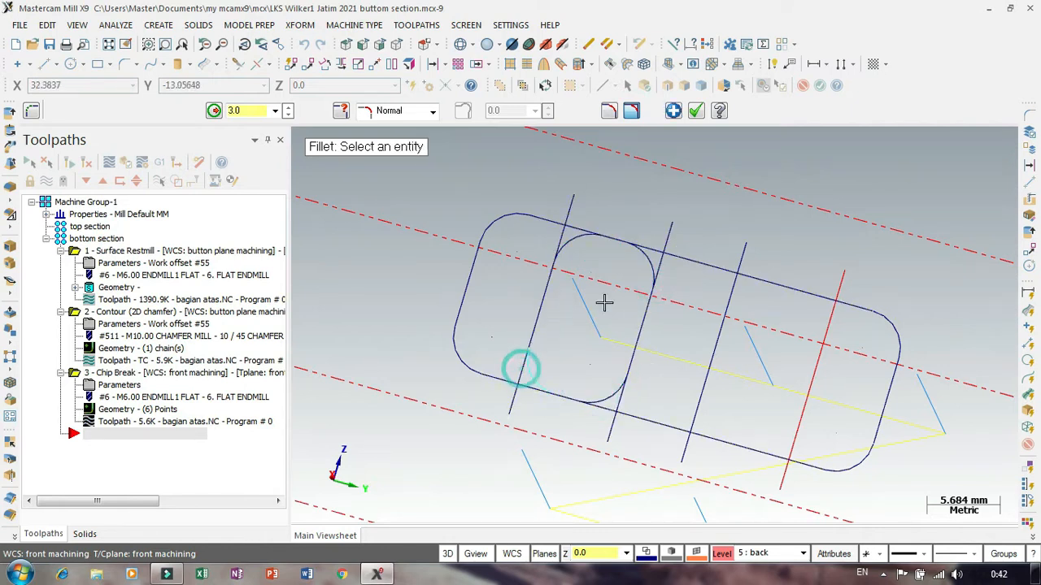
# Add 3 mm untrimmed fillets at the four corners between the last two inner cross lines and the long lines, and finish the Fillet command.
pyautogui.click(777, 299)
pyautogui.click(810, 298)
pyautogui.click(820, 335)
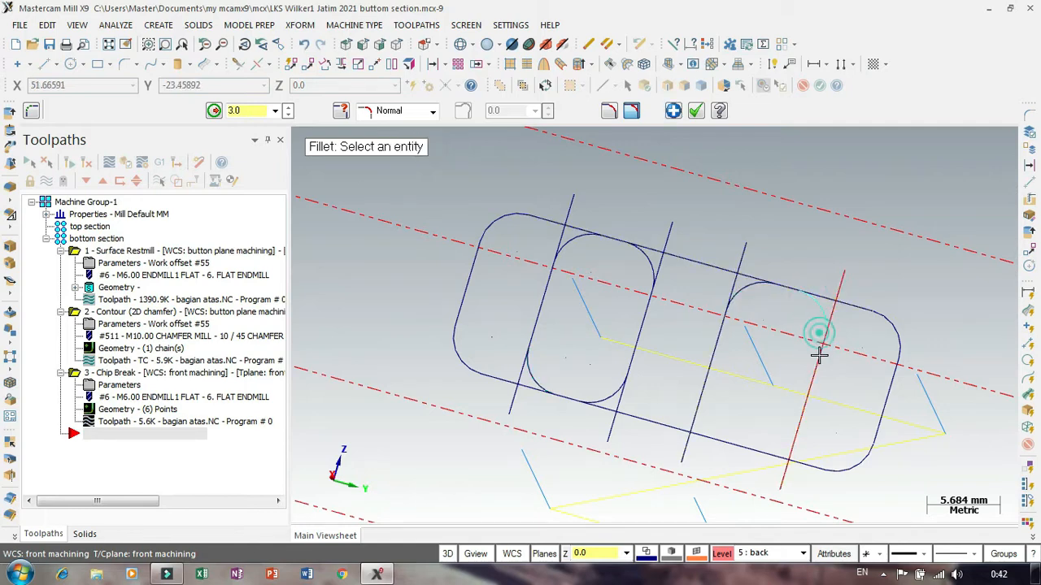
pyautogui.click(793, 440)
pyautogui.click(756, 446)
pyautogui.click(704, 433)
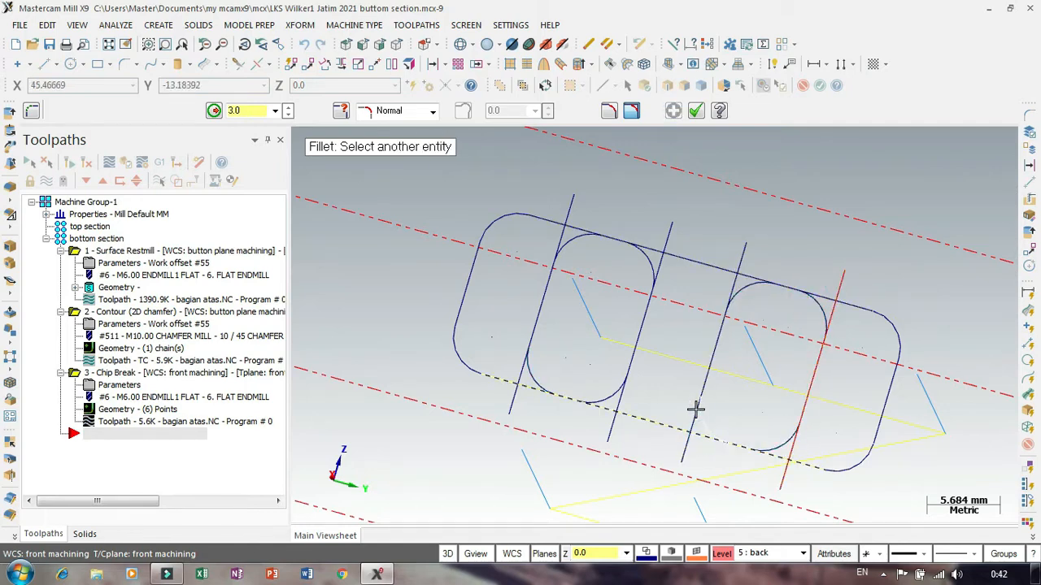
pyautogui.click(695, 414)
pyautogui.scroll(-1, 483, 259)
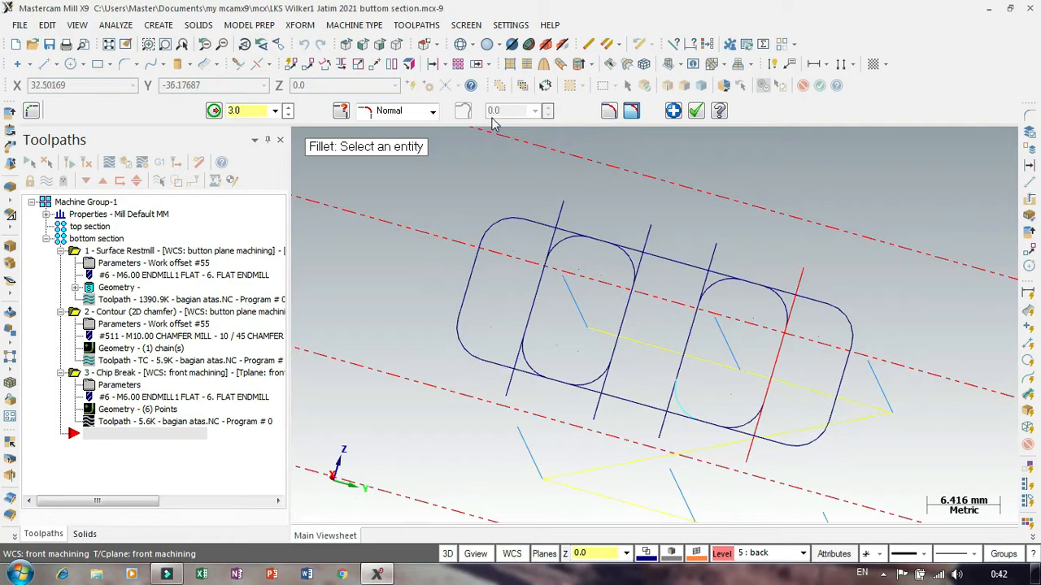
pyautogui.click(697, 112)
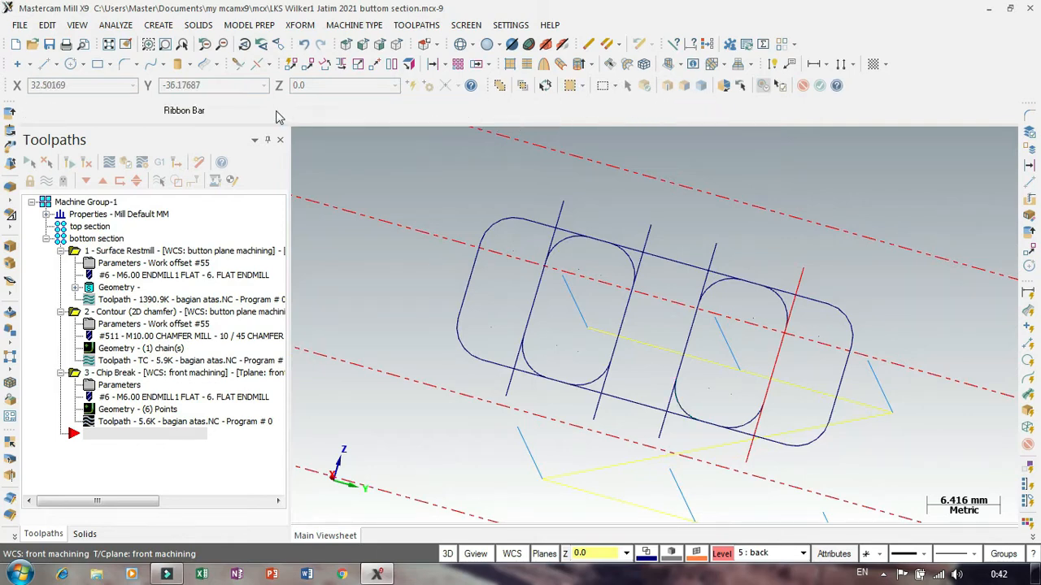
# Use the Trim command's Divide option to remove the upper ends of the four inner cross lines beyond their fillets.
pyautogui.click(238, 65)
pyautogui.click(138, 112)
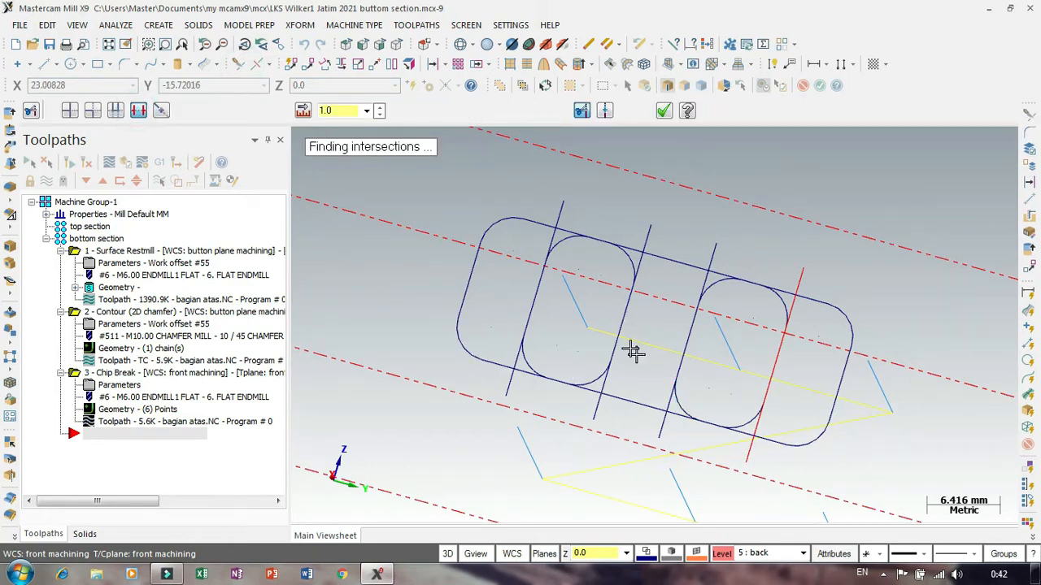
pyautogui.scroll(3, 551, 269)
pyautogui.click(540, 197)
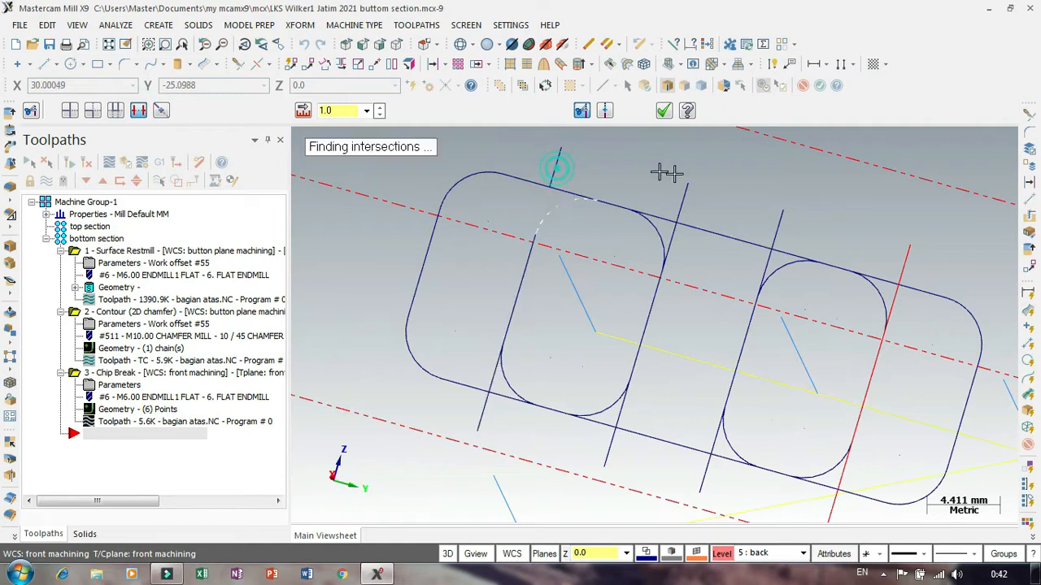
pyautogui.click(681, 198)
pyautogui.click(671, 243)
pyautogui.click(793, 216)
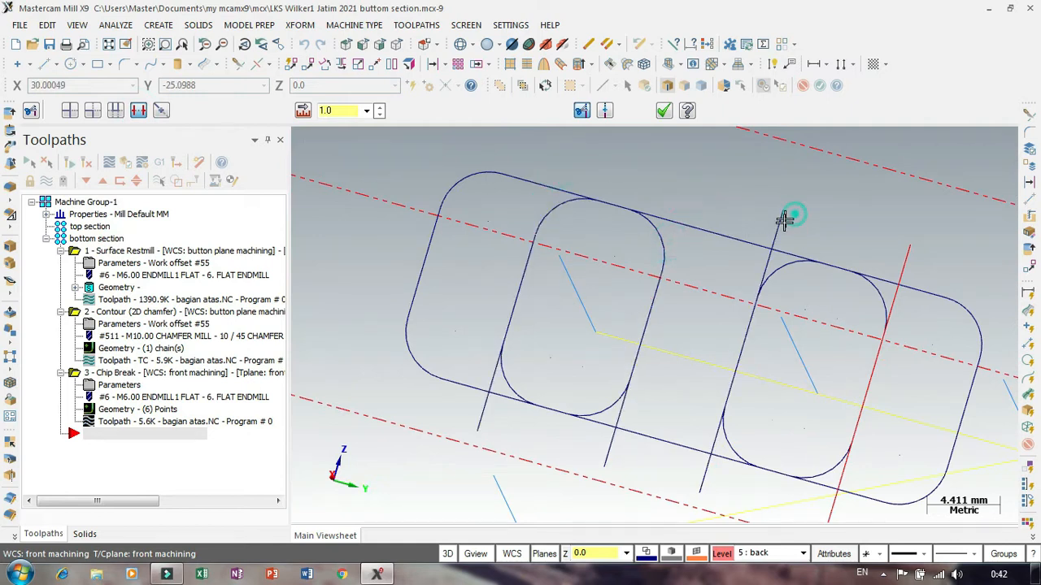
pyautogui.click(762, 269)
pyautogui.click(904, 258)
pyautogui.click(894, 302)
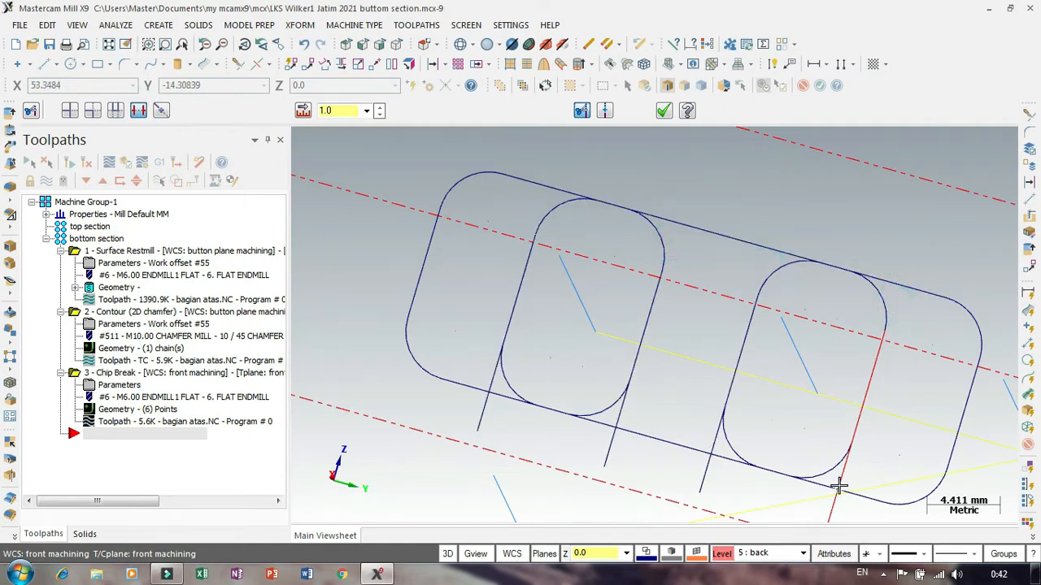
# Divide away the lower ends of the four inner cross lines beyond their fillets, and finish the Trim command.
pyautogui.scroll(-1, 770, 345)
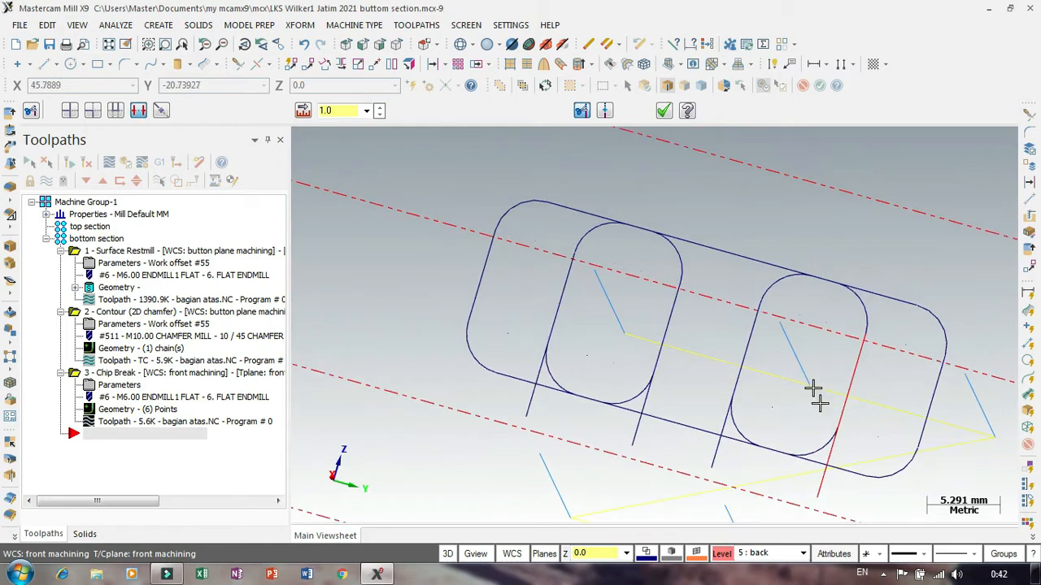
pyautogui.scroll(1, 845, 502)
pyautogui.click(809, 491)
pyautogui.click(825, 448)
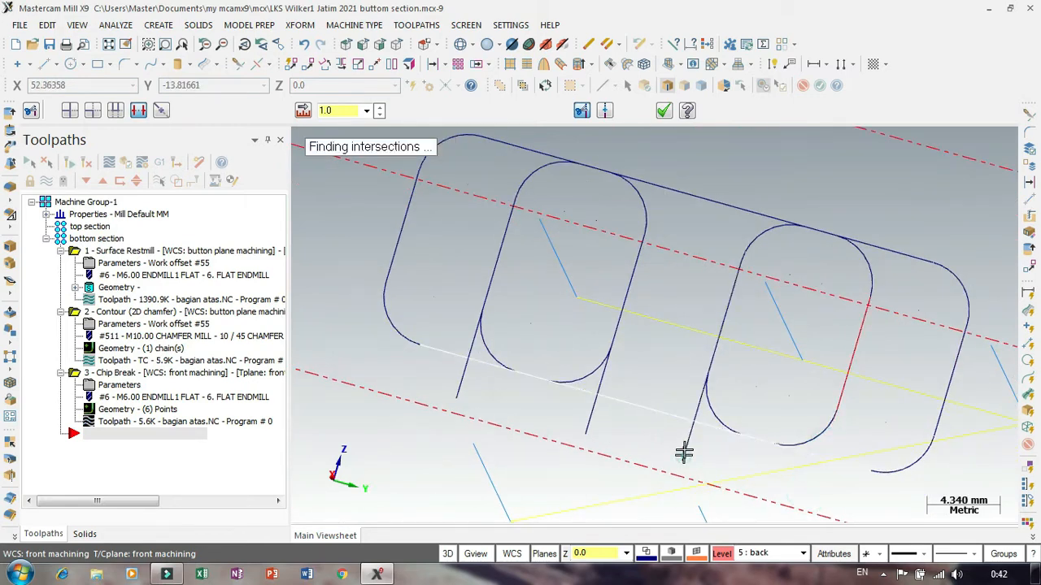
pyautogui.click(692, 409)
pyautogui.click(579, 427)
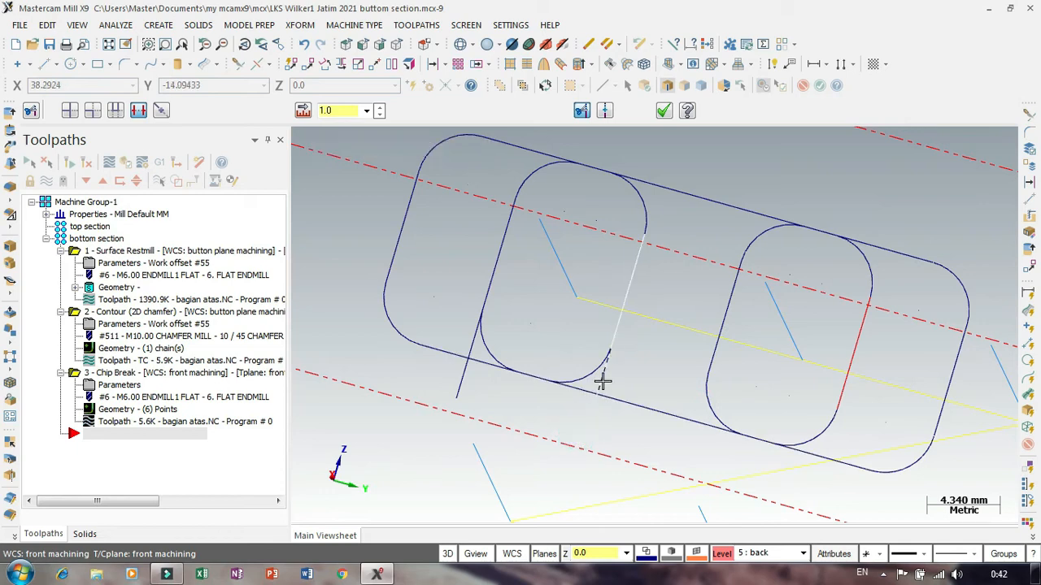
pyautogui.click(602, 380)
pyautogui.click(462, 379)
pyautogui.click(471, 346)
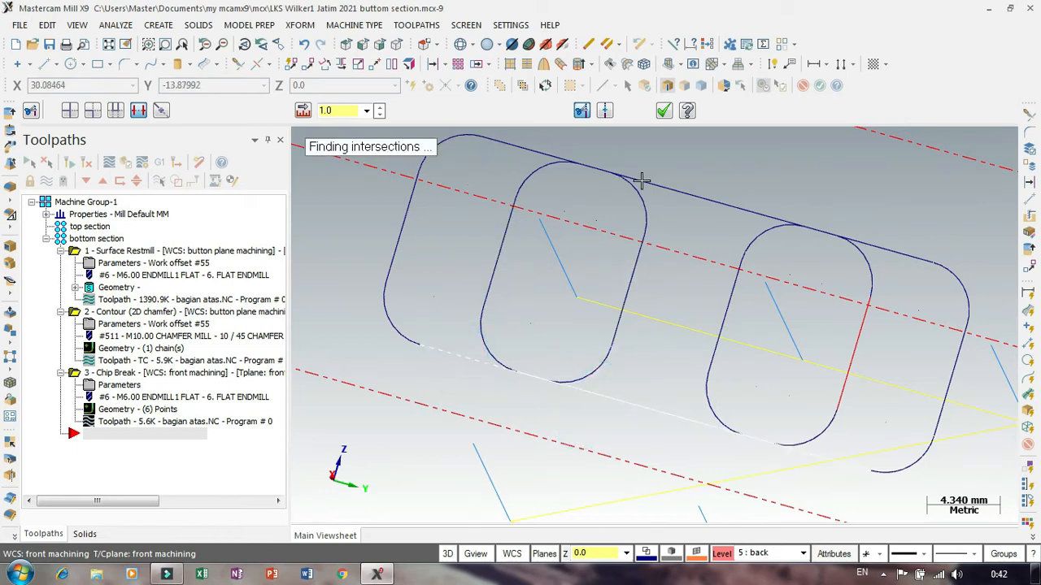
pyautogui.click(663, 110)
# Make the solid level the main level and show the solid model together with the finished back-side outlines.
pyautogui.scroll(-3, 592, 256)
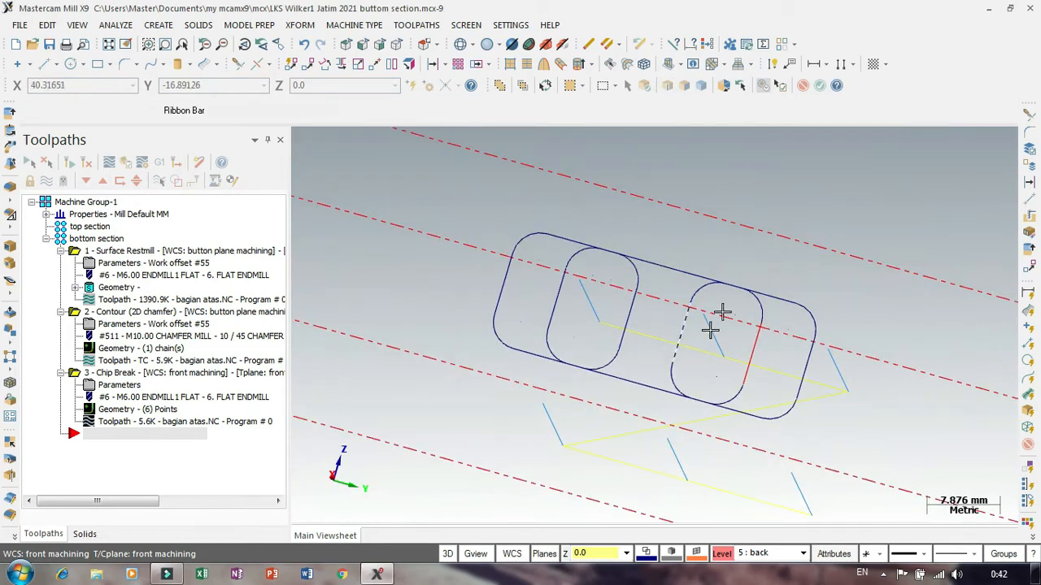
pyautogui.moveTo(748, 208)
pyautogui.mouseDown(button='middle')
pyautogui.moveTo(748, 193)
pyautogui.moveTo(724, 176)
pyautogui.moveTo(737, 200)
pyautogui.mouseUp(button='middle')
pyautogui.click(722, 554)
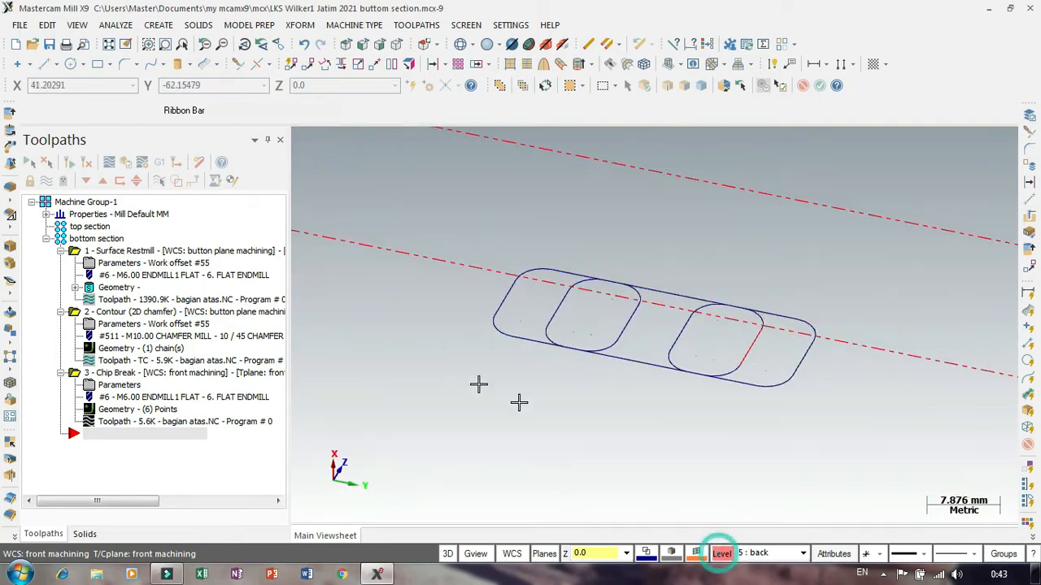
pyautogui.click(93, 213)
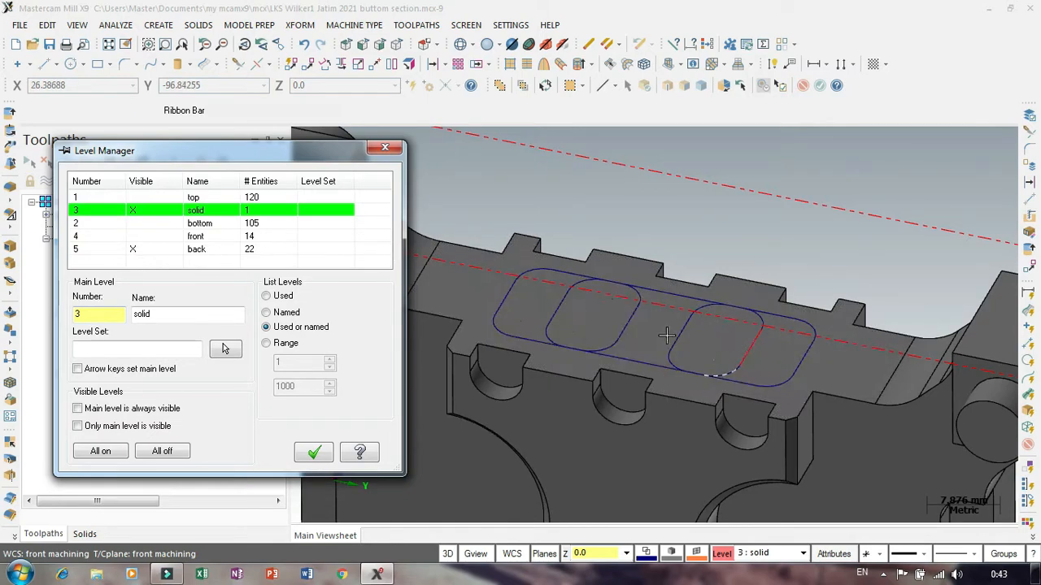
pyautogui.click(307, 456)
pyautogui.scroll(-6, 586, 246)
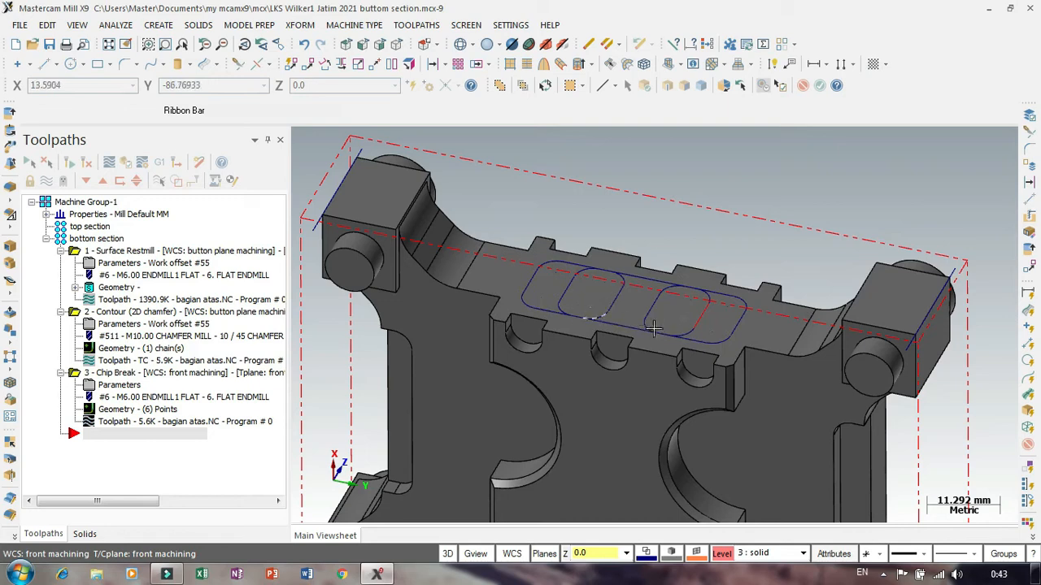
# Use Split Solid Face to split the flat face between the corner blocks along the filleted pocket outlines.
pyautogui.click(248, 25)
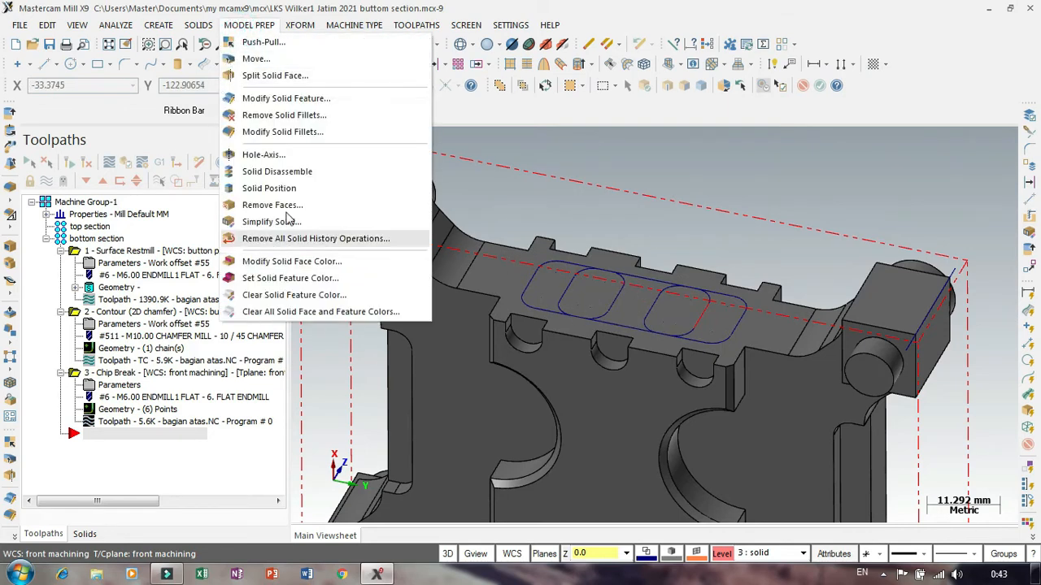
pyautogui.click(277, 76)
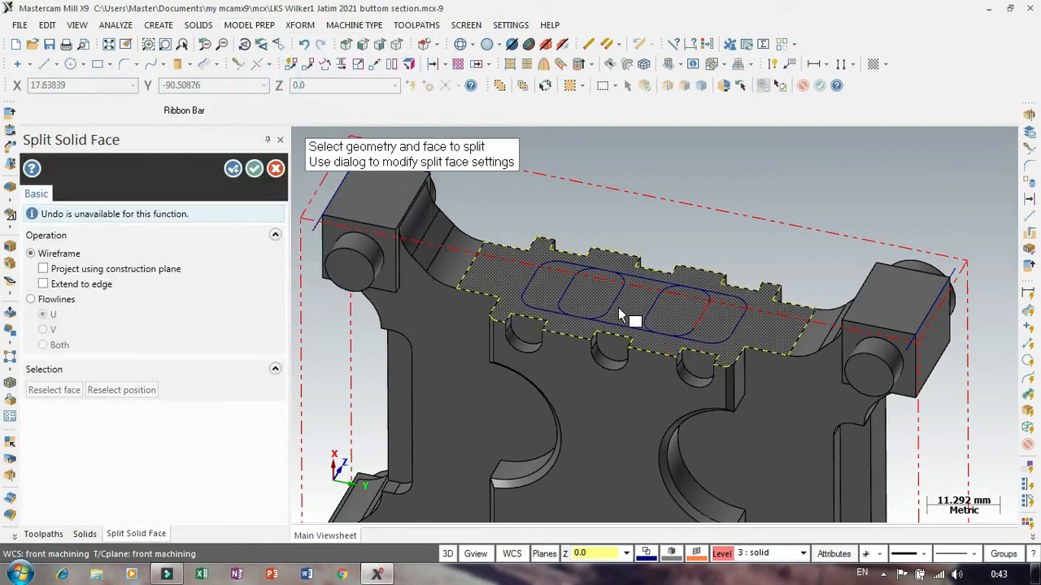
pyautogui.click(631, 320)
pyautogui.moveTo(666, 213); pyautogui.dragTo(599, 233, button='middle')
pyautogui.moveTo(506, 261); pyautogui.dragTo(757, 330)
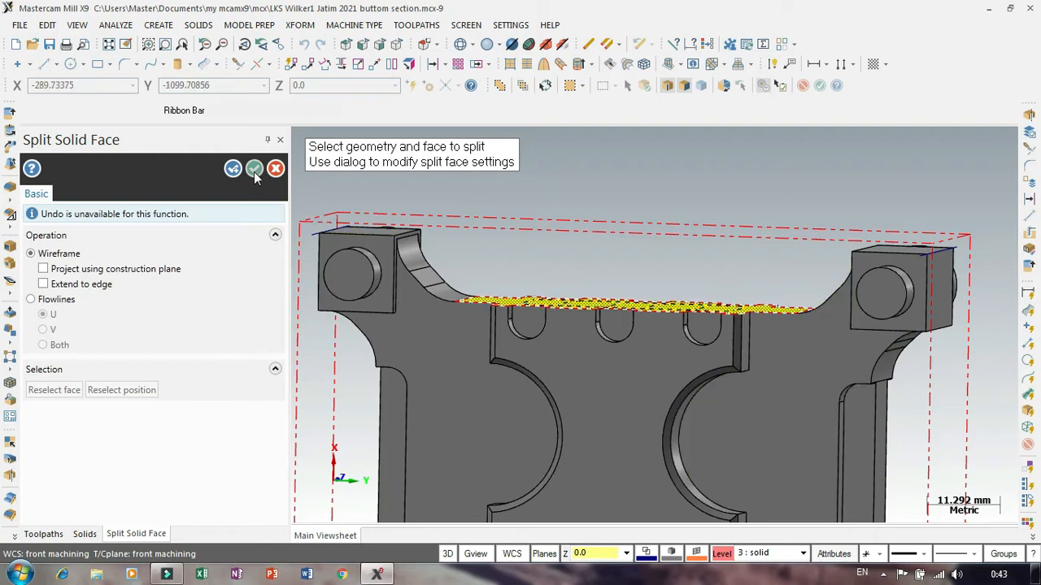
pyautogui.moveTo(634, 231); pyautogui.dragTo(650, 316, button='middle')
# Push-Pull all the split faces inside the long pocket outline by -3 mm.
pyautogui.click(246, 26)
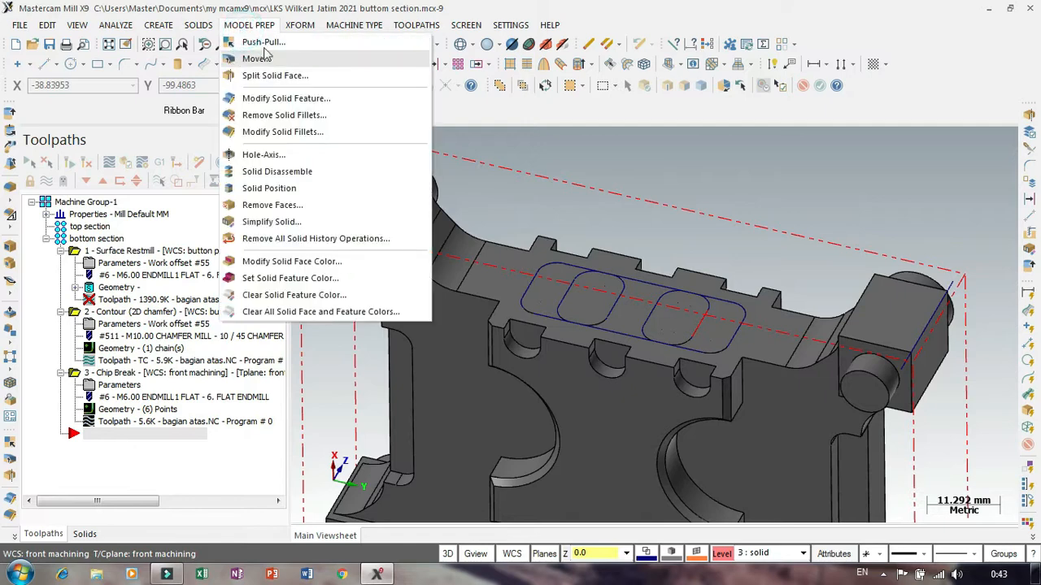
pyautogui.click(252, 39)
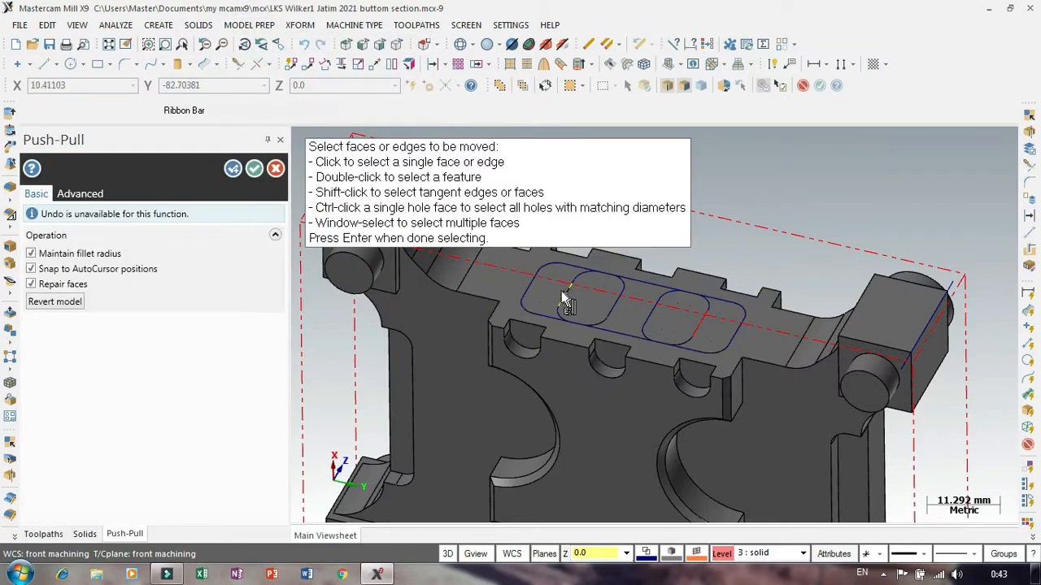
pyautogui.scroll(3, 555, 291)
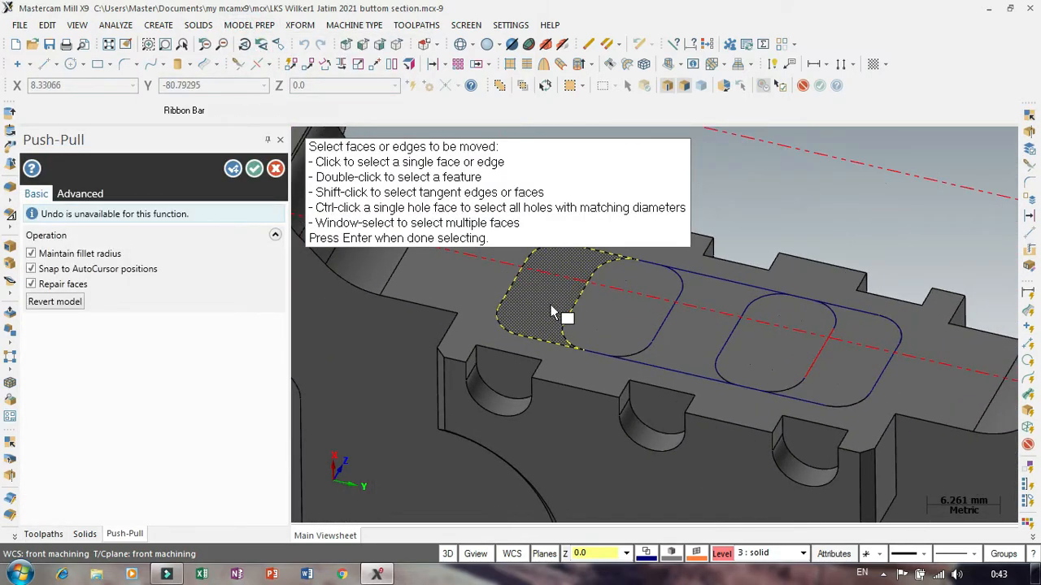
pyautogui.click(552, 312)
pyautogui.click(699, 332)
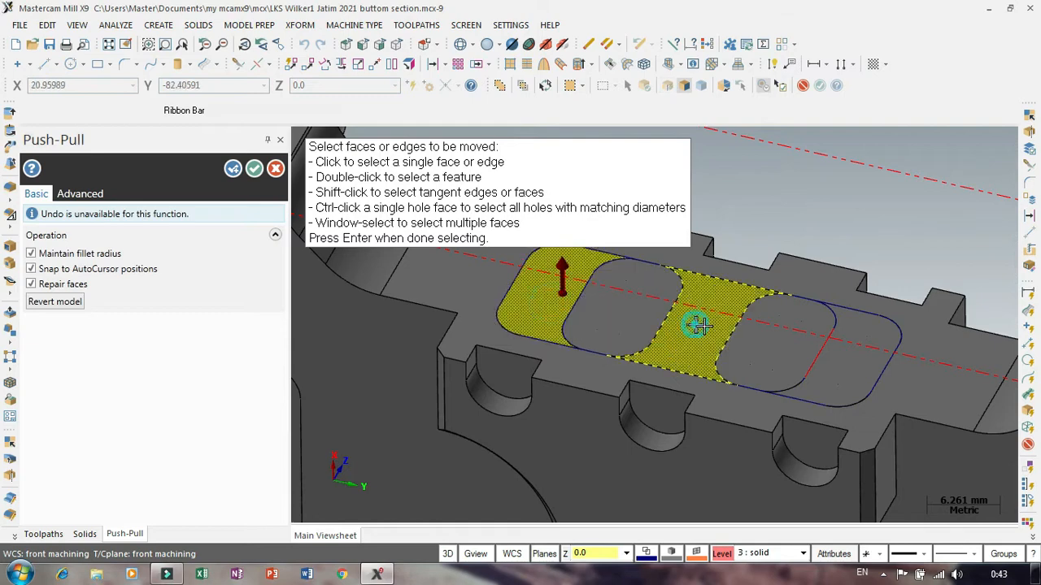
pyautogui.click(776, 353)
pyautogui.click(831, 383)
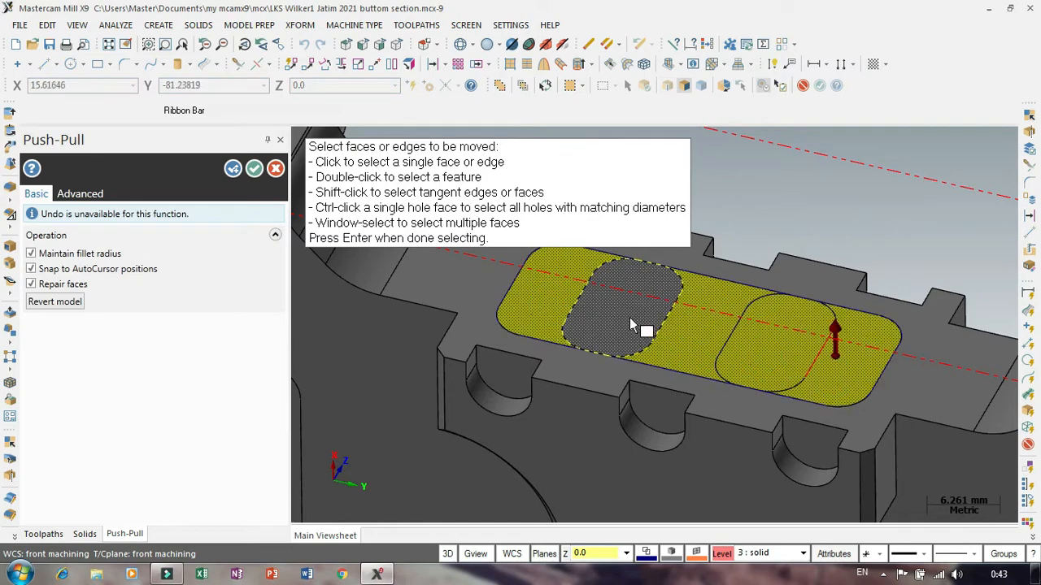
pyautogui.click(661, 345)
pyautogui.click(622, 304)
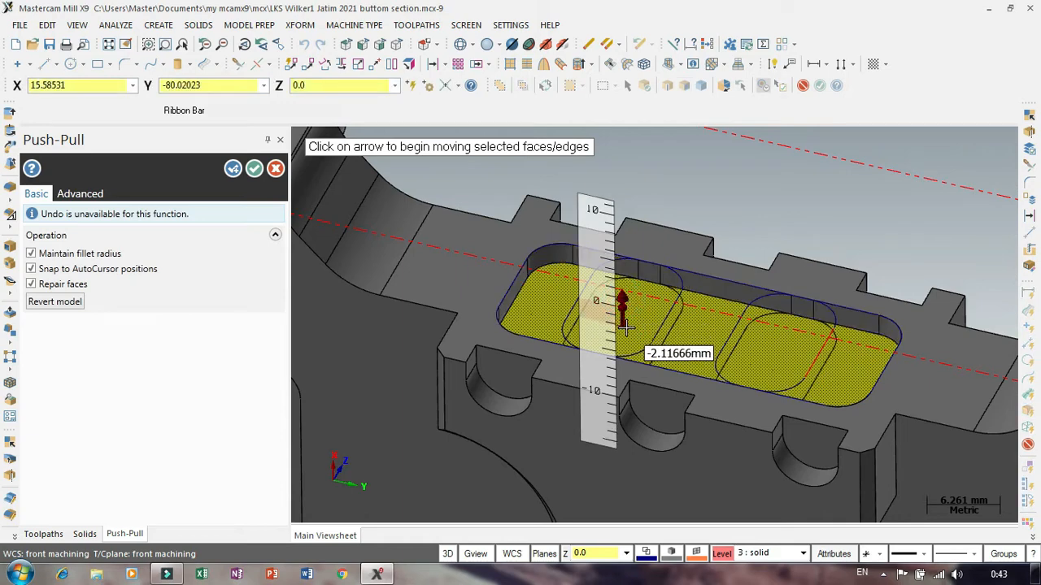
pyautogui.write('-3')
pyautogui.press('Return')
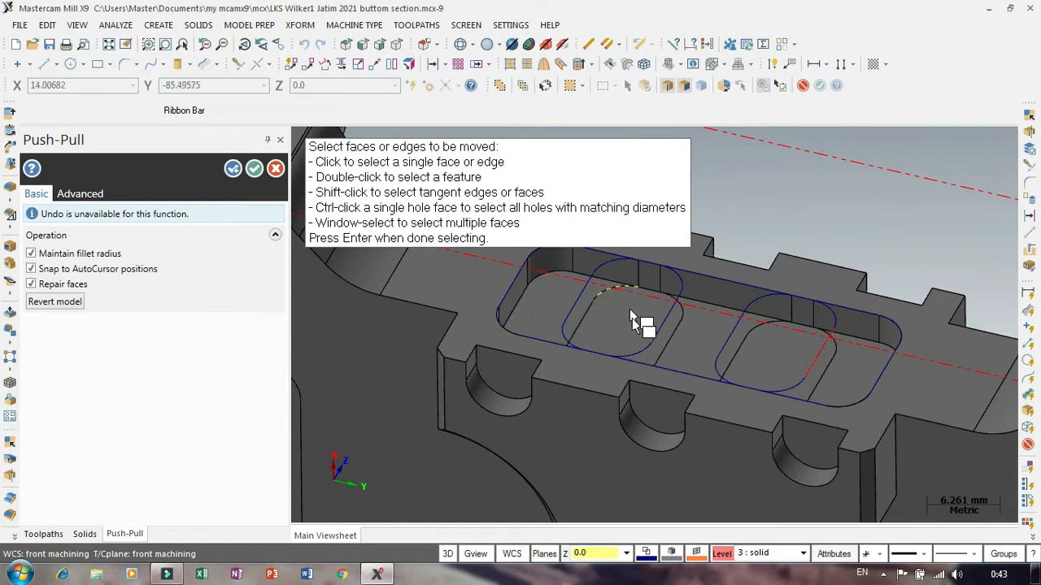
# Push-Pull the two inner rounded pocket faces a further -2 mm and finish the Push-Pull command.
pyautogui.click(642, 325)
pyautogui.click(780, 365)
pyautogui.click(781, 358)
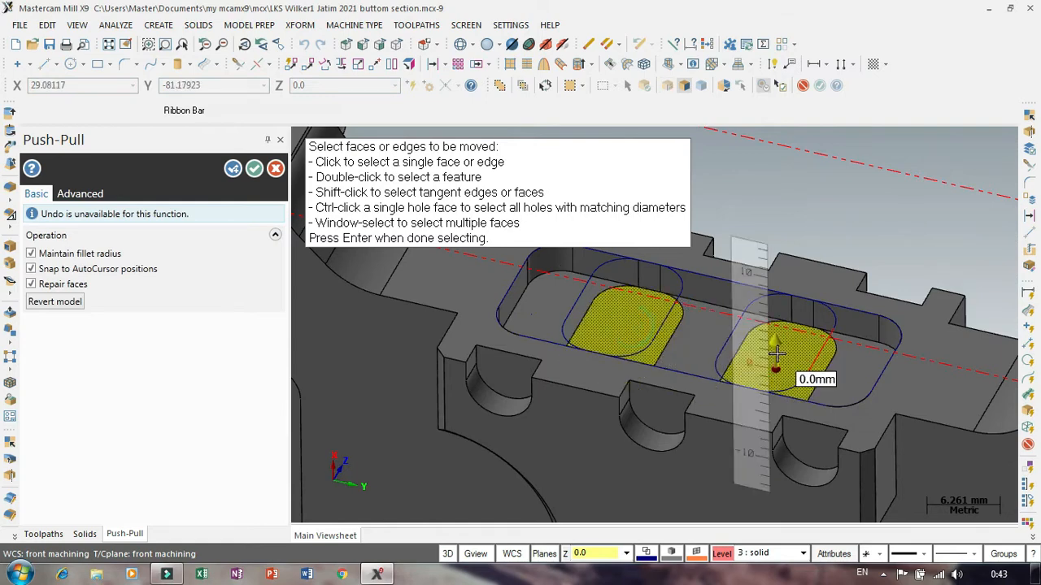
pyautogui.press('Return')
pyautogui.moveTo(776, 358); pyautogui.dragTo(777, 383)
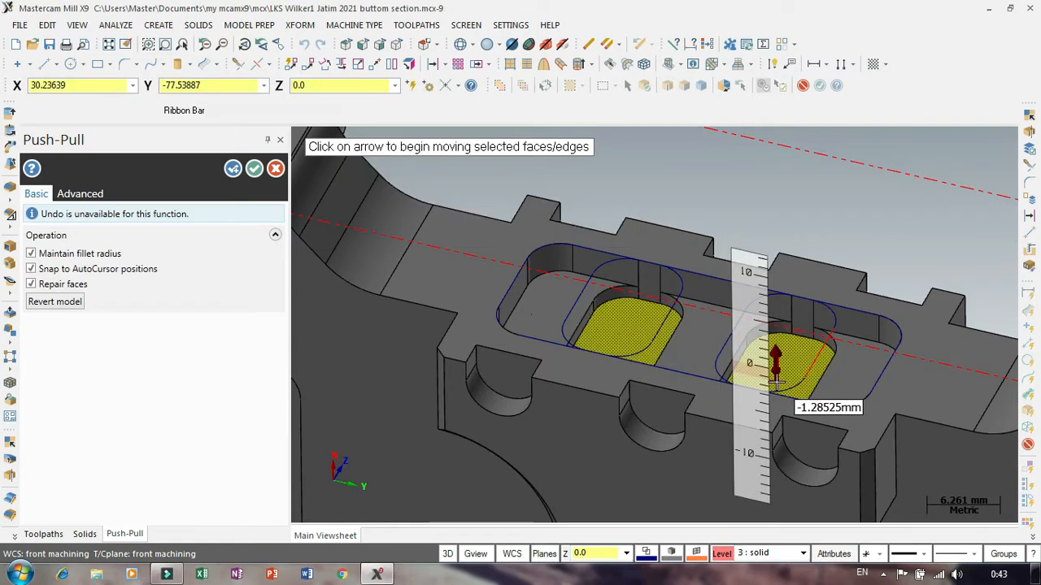
pyautogui.press('Tab')
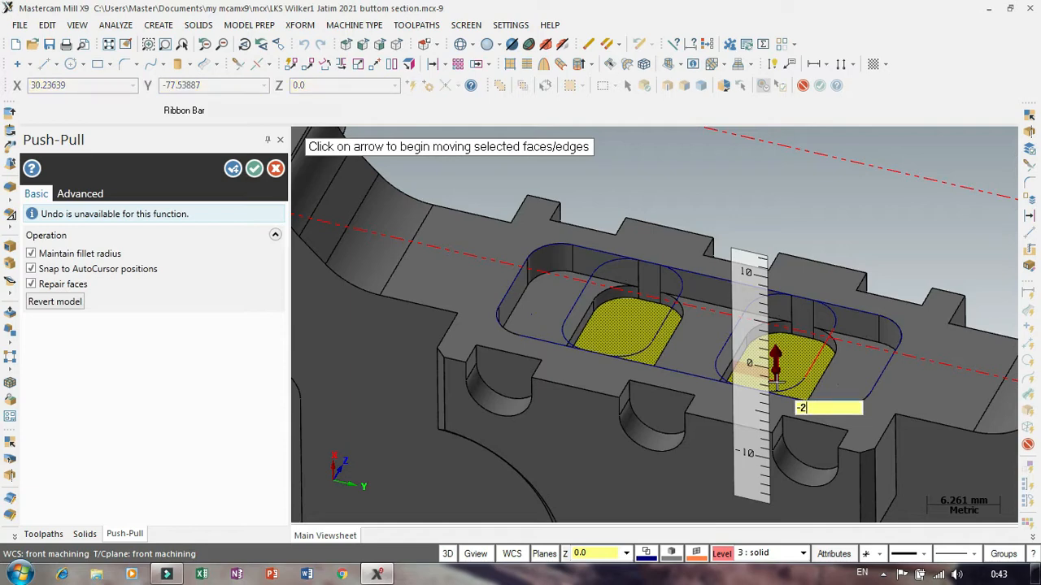
pyautogui.write('-2')
pyautogui.press('Return')
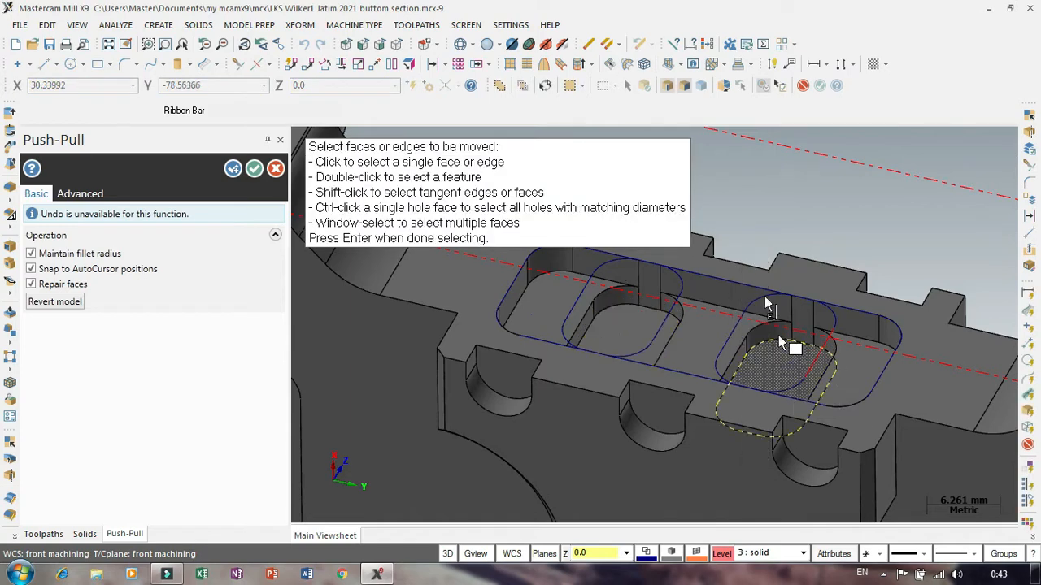
pyautogui.moveTo(672, 243); pyautogui.dragTo(435, 179, button='middle')
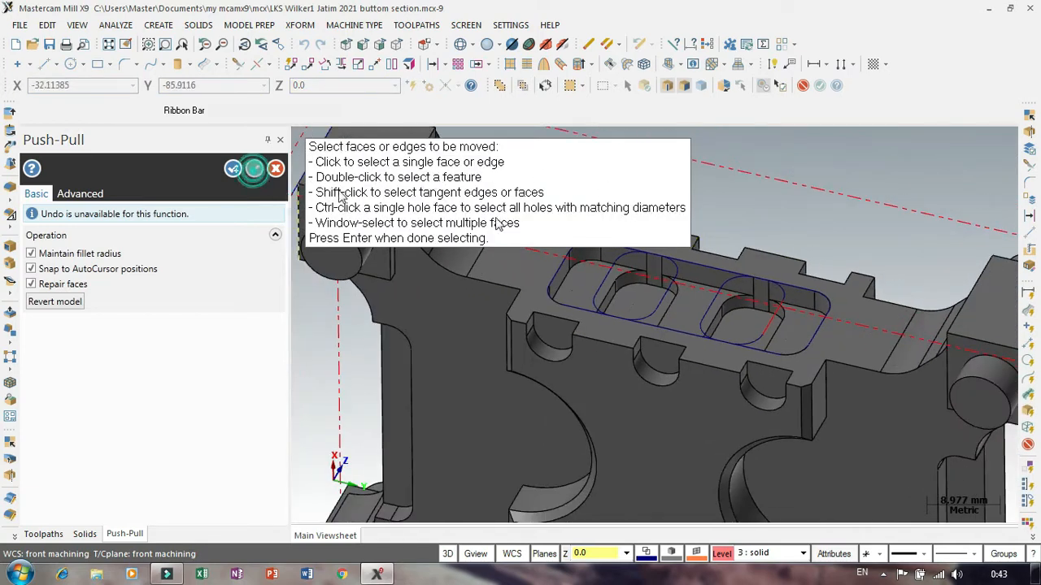
pyautogui.press('Return')
pyautogui.scroll(-4, 640, 295)
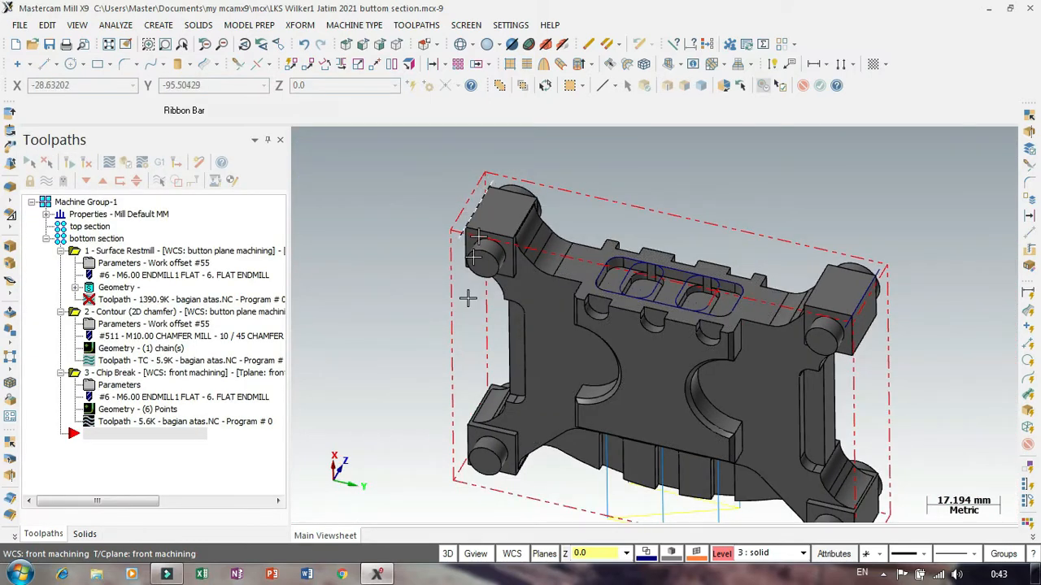
pyautogui.rightClick(398, 348)
pyautogui.press('Escape')
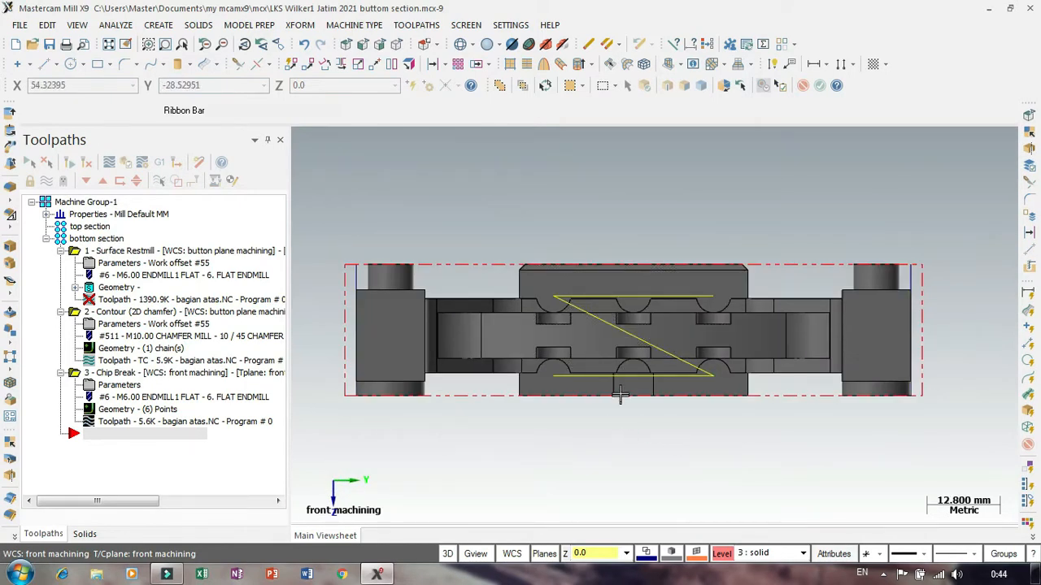
pyautogui.moveTo(596, 204)
pyautogui.mouseDown(button='middle')
pyautogui.moveTo(600, 237)
pyautogui.moveTo(604, 209)
pyautogui.moveTo(596, 211)
pyautogui.mouseUp(button='middle')
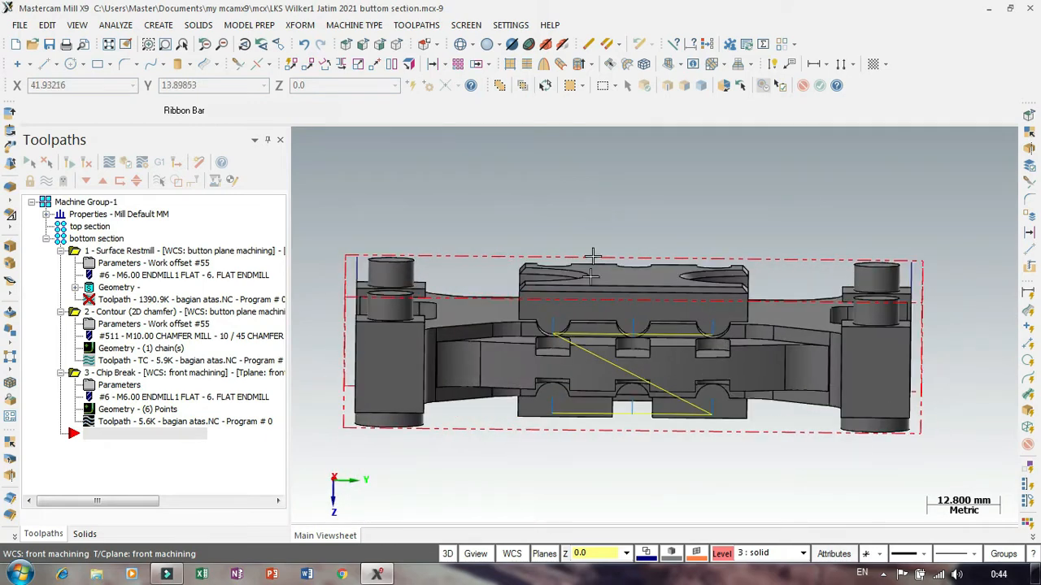
pyautogui.click(515, 555)
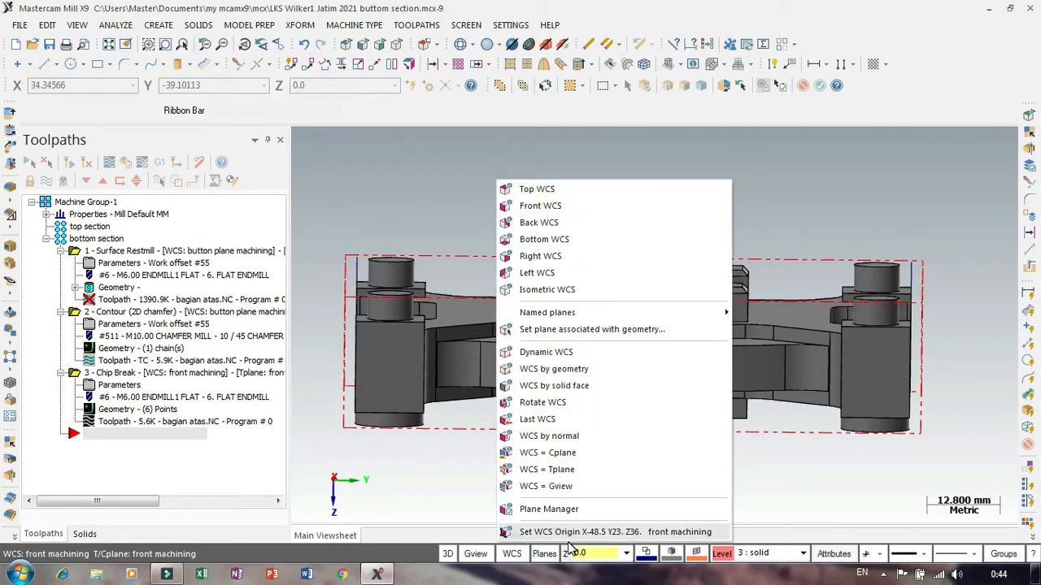
pyautogui.moveTo(596, 314)
pyautogui.click(574, 532)
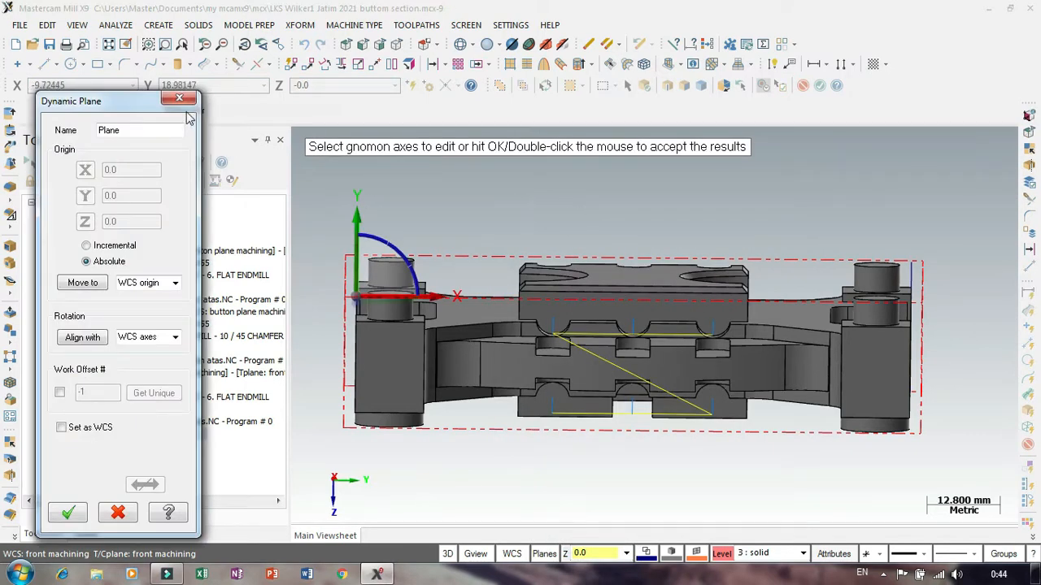
pyautogui.click(180, 99)
# Draw a 97 mm line along the stock's long side, joining the ends of the two short lines on the outer blocks.
pyautogui.moveTo(575, 227)
pyautogui.mouseDown(button='middle')
pyautogui.moveTo(569, 337)
pyautogui.moveTo(482, 253)
pyautogui.mouseUp(button='middle')
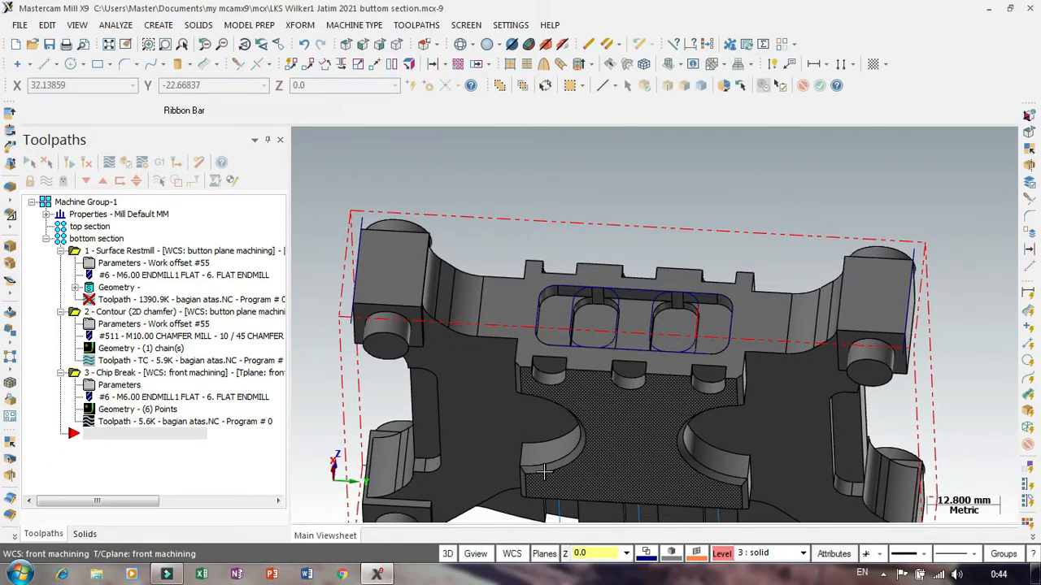
pyautogui.scroll(-1, 793, 394)
pyautogui.moveTo(401, 417)
pyautogui.mouseDown(button='middle')
pyautogui.moveTo(360, 344)
pyautogui.moveTo(378, 340)
pyautogui.moveTo(369, 345)
pyautogui.moveTo(383, 367)
pyautogui.moveTo(375, 351)
pyautogui.moveTo(348, 358)
pyautogui.moveTo(355, 376)
pyautogui.mouseUp(button='middle')
pyautogui.scroll(2, 484, 234)
pyautogui.scroll(-2, 484, 234)
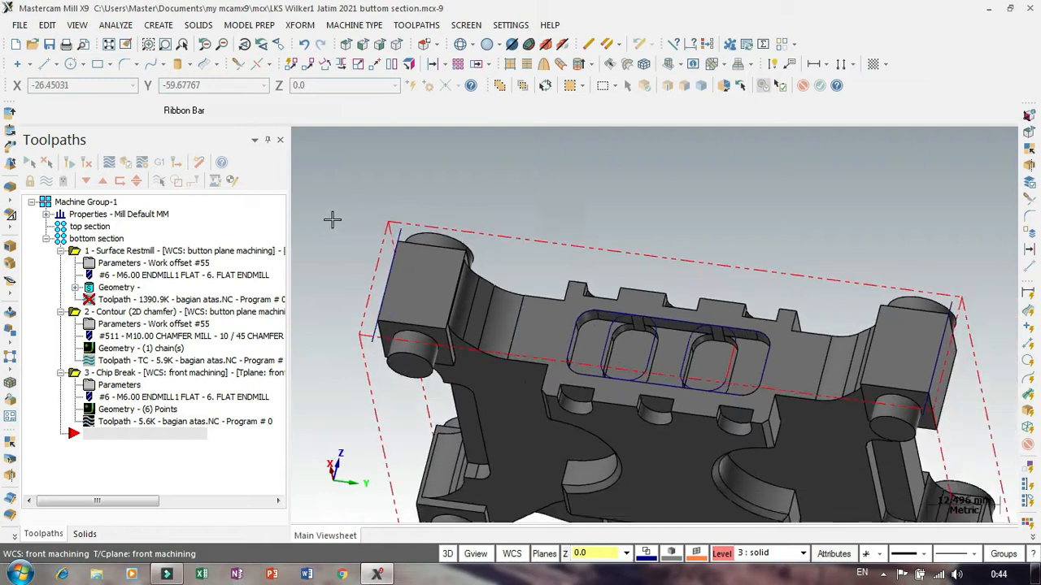
pyautogui.click(45, 64)
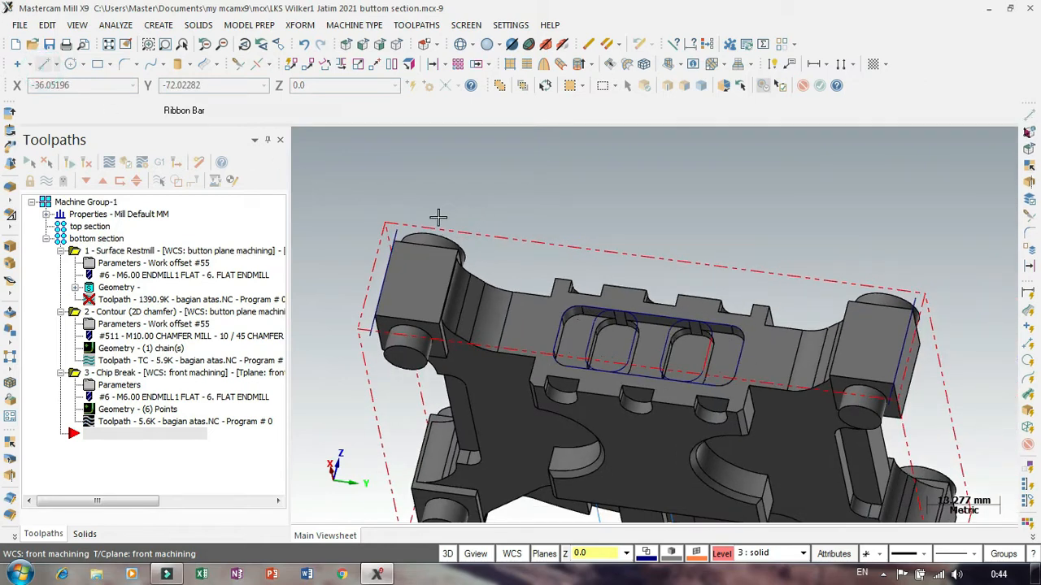
pyautogui.scroll(3, 419, 224)
pyautogui.click(383, 235)
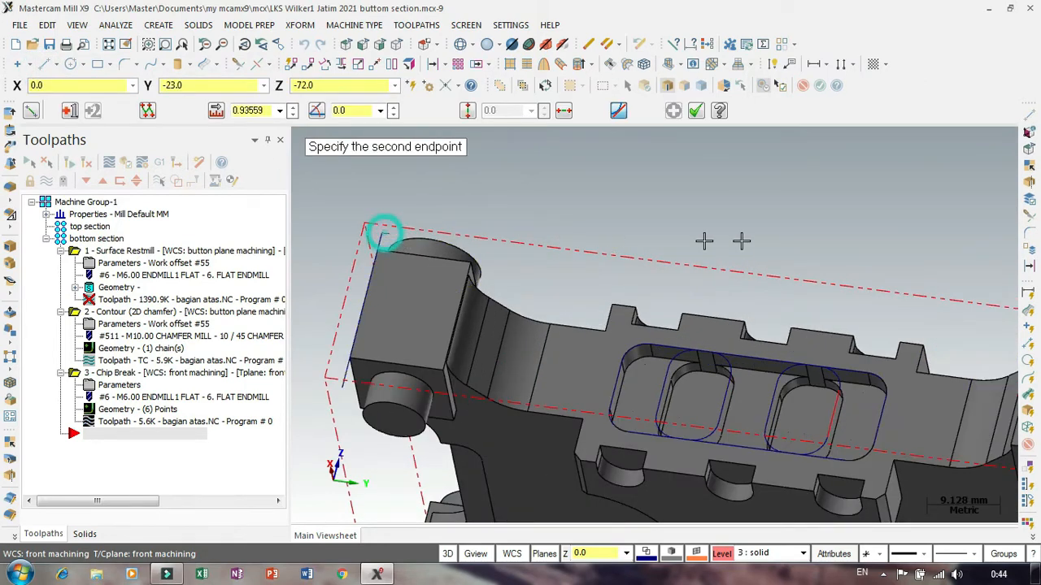
pyautogui.scroll(-3, 720, 223)
pyautogui.scroll(3, 977, 275)
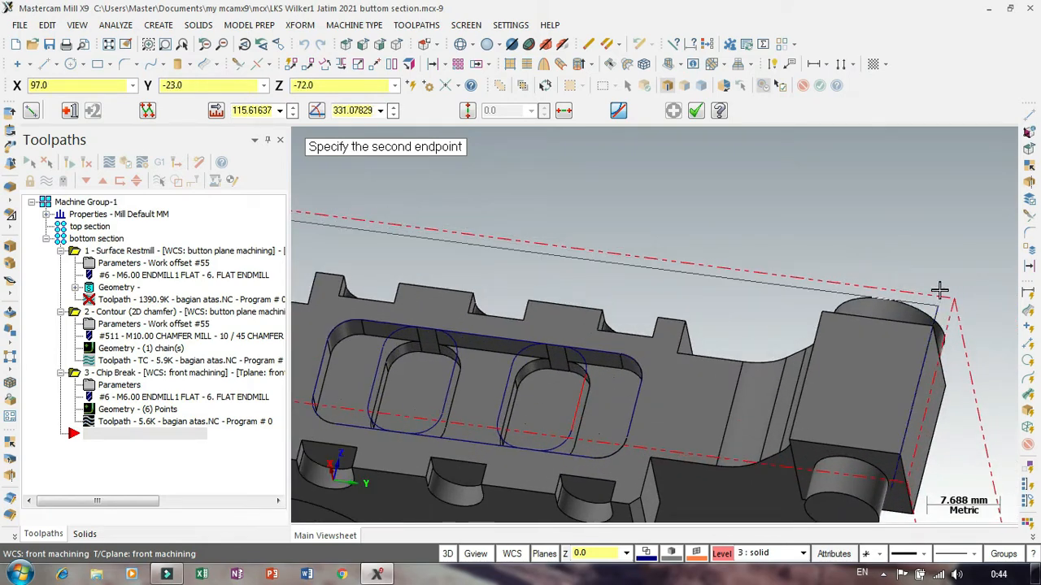
pyautogui.click(936, 302)
pyautogui.scroll(-3, 930, 224)
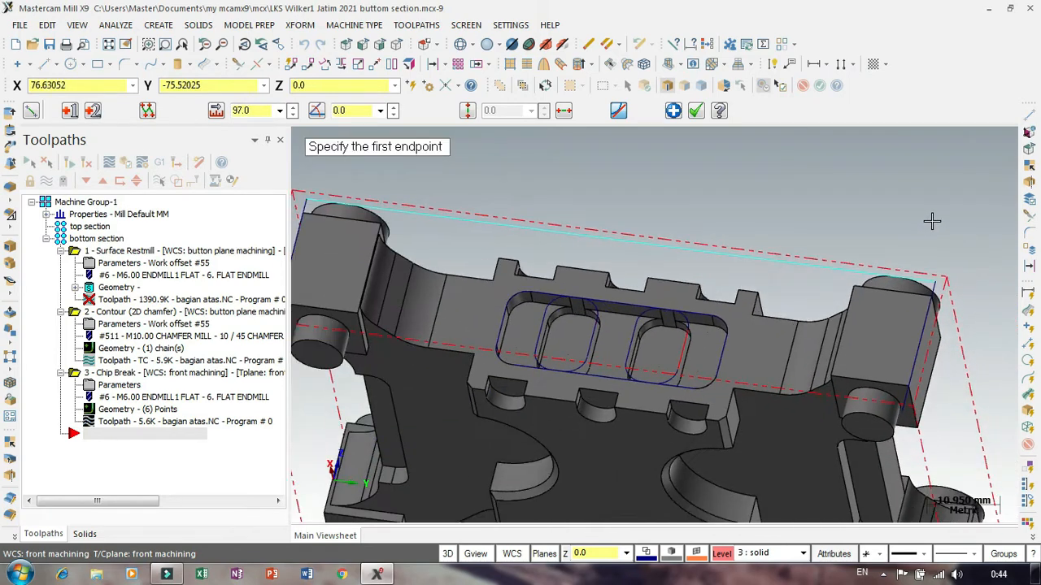
pyautogui.click(695, 111)
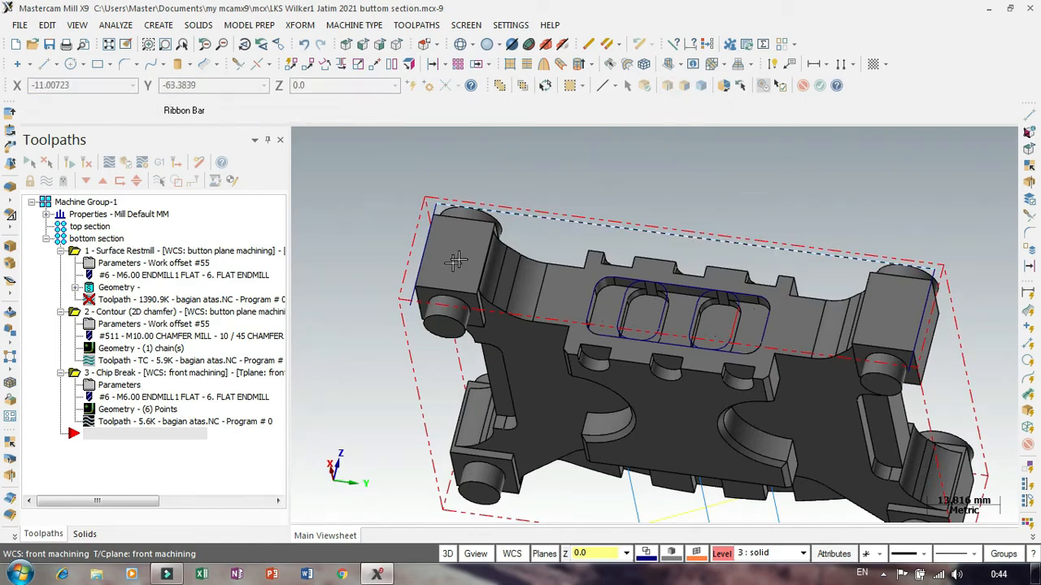
# Create a plane by geometry from the short block line and the adjoining 97 mm line, using plane 2 of 8, named back machining.
pyautogui.moveTo(631, 315); pyautogui.dragTo(536, 299, button='middle')
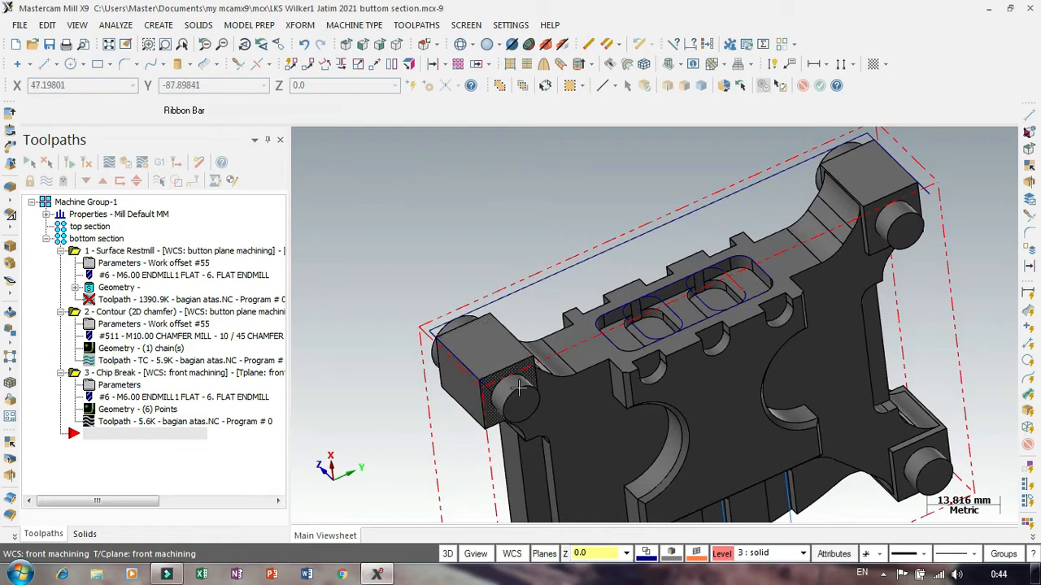
pyautogui.click(513, 555)
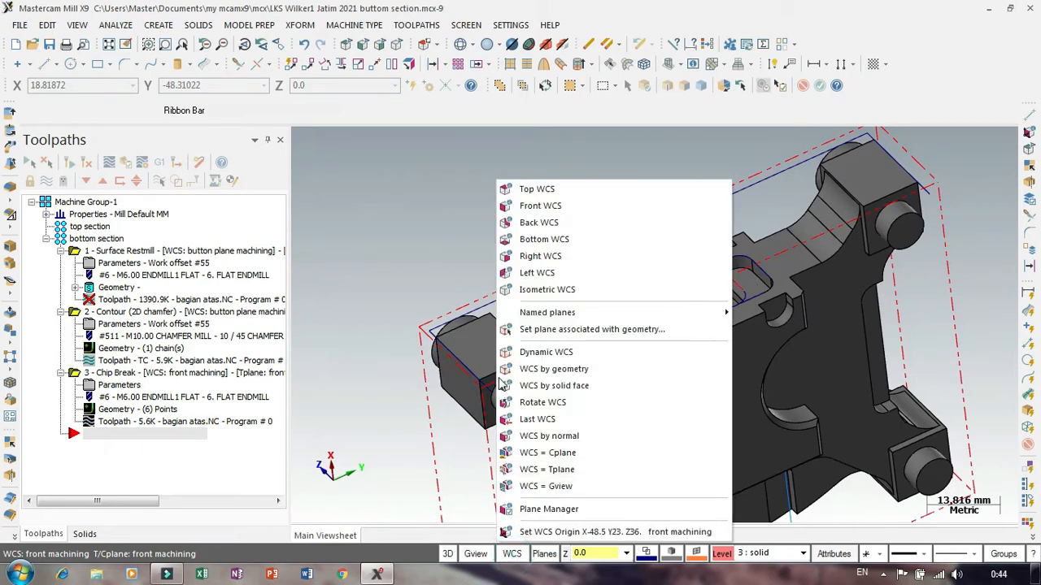
pyautogui.click(547, 514)
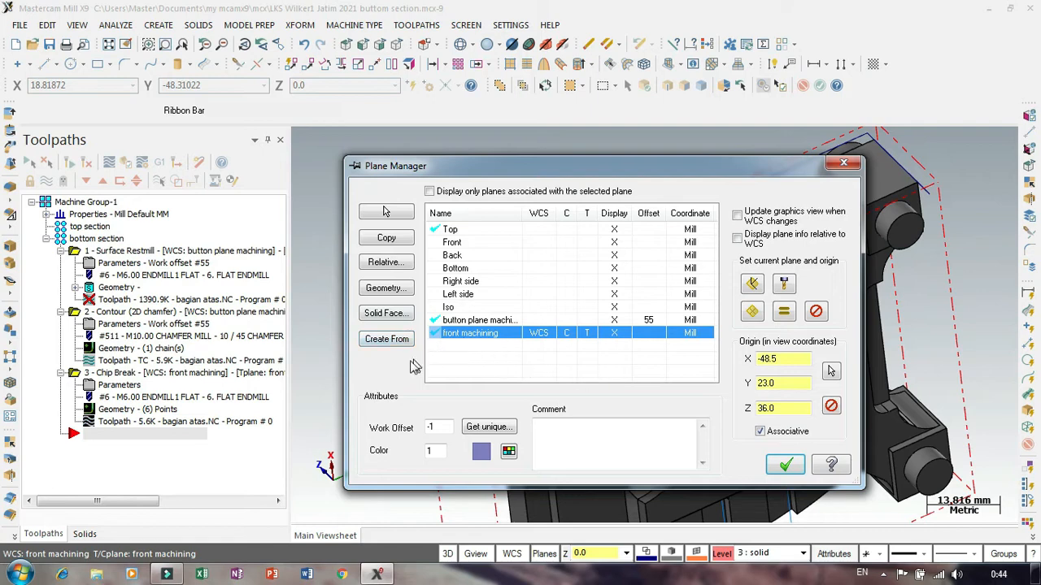
pyautogui.click(386, 291)
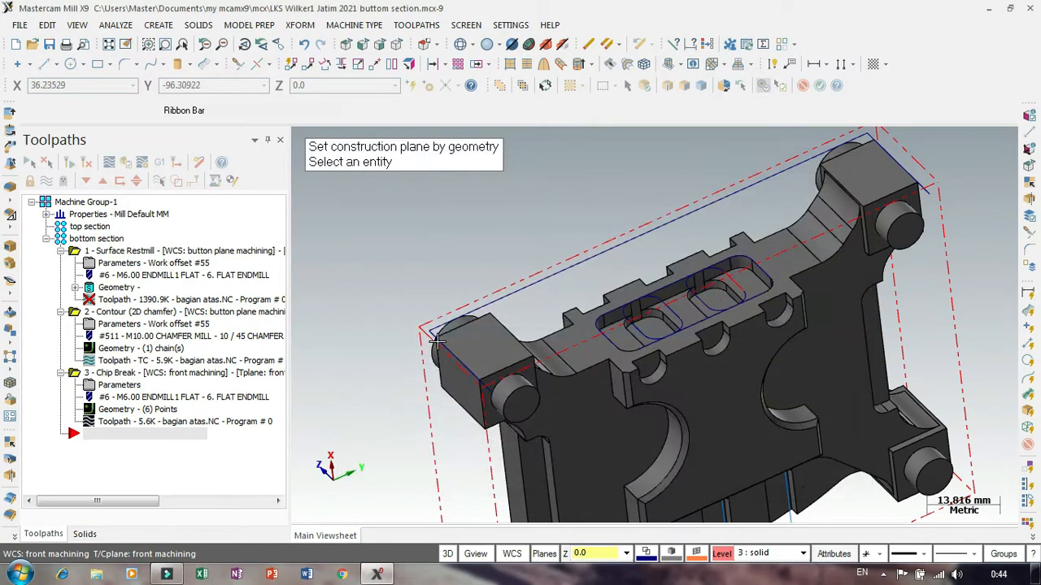
pyautogui.click(440, 344)
pyautogui.click(462, 315)
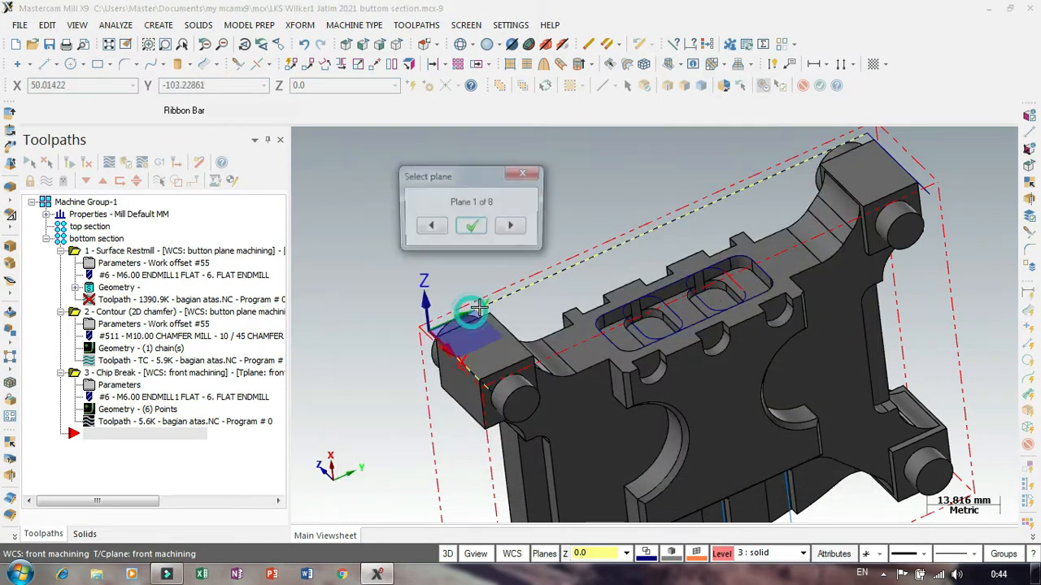
pyautogui.click(513, 229)
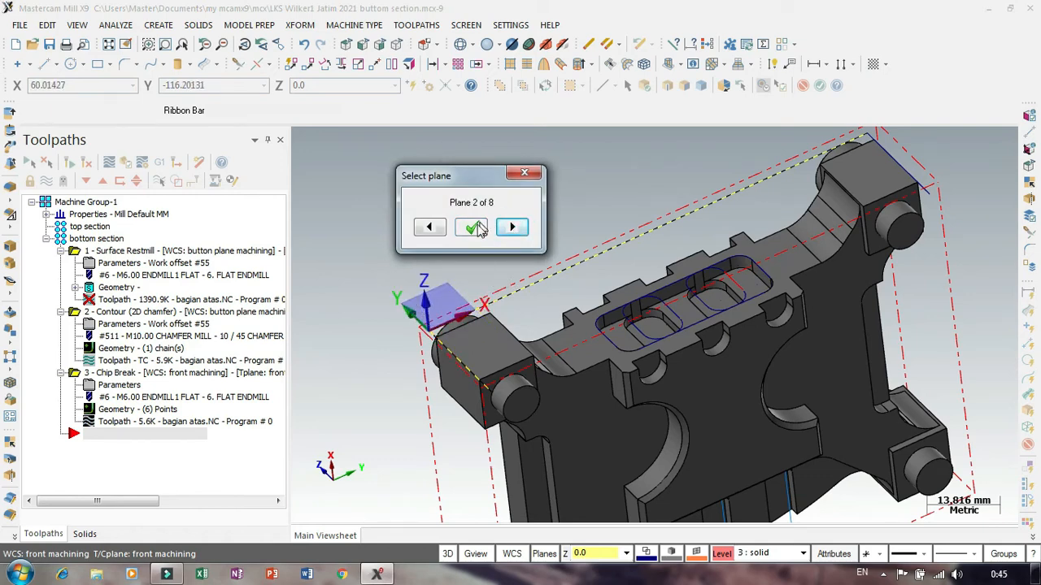
pyautogui.click(475, 228)
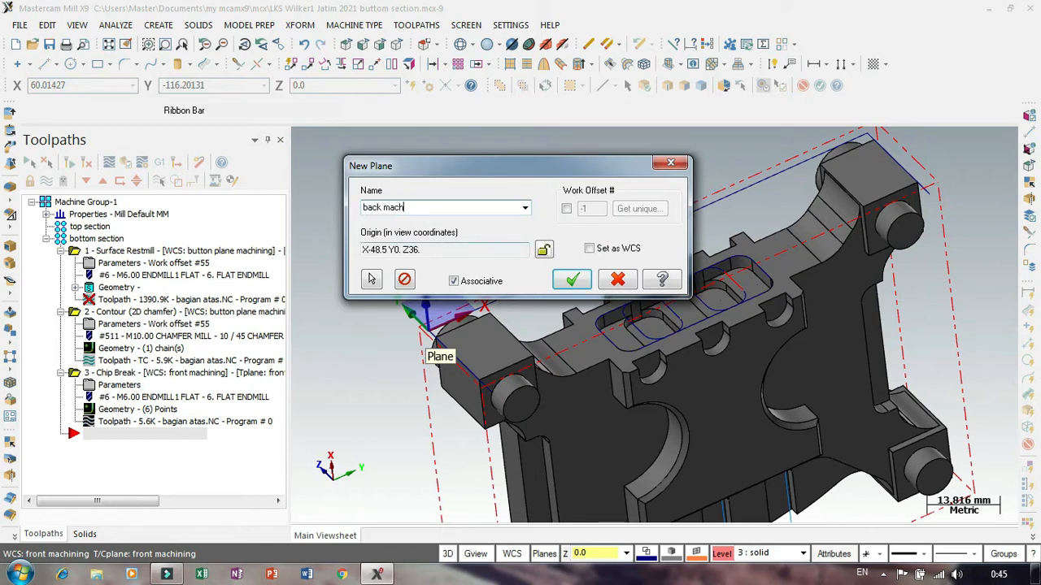
pyautogui.click(578, 285)
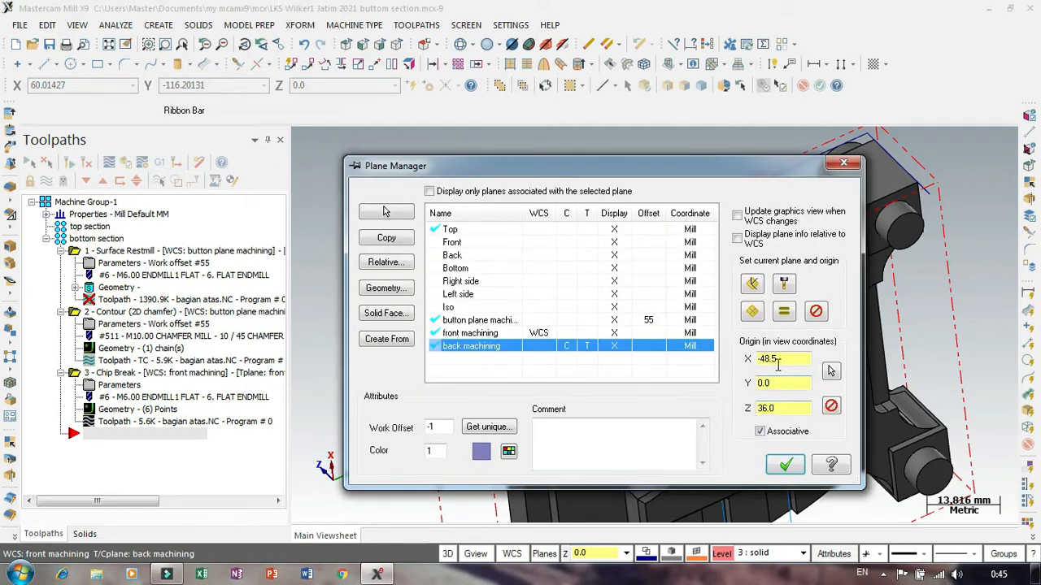
# Make back machining the active WCS, construction and tool plane, and check the part in its top view.
pyautogui.click(785, 312)
pyautogui.click(785, 466)
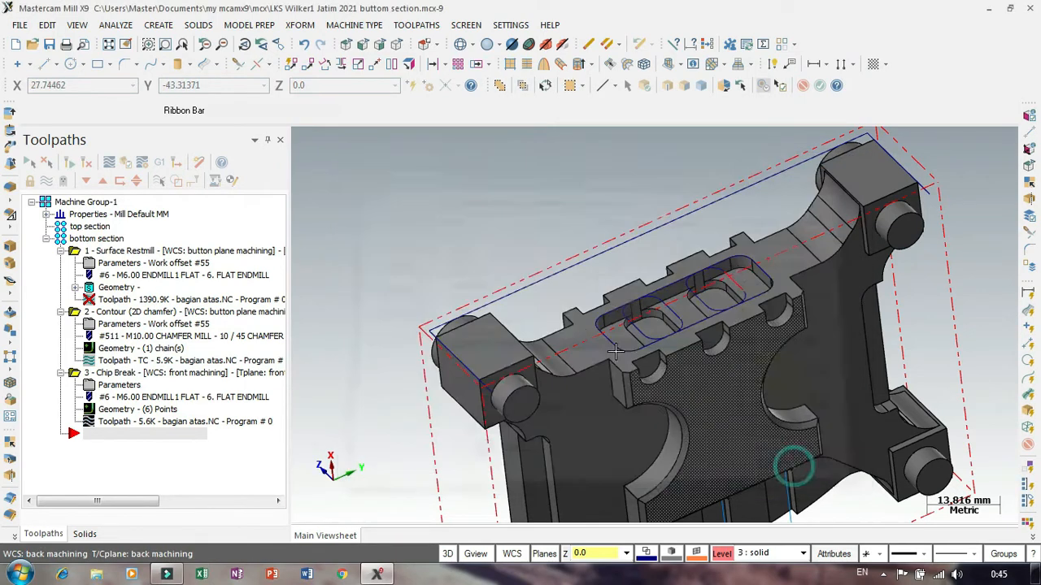
pyautogui.rightClick(464, 212)
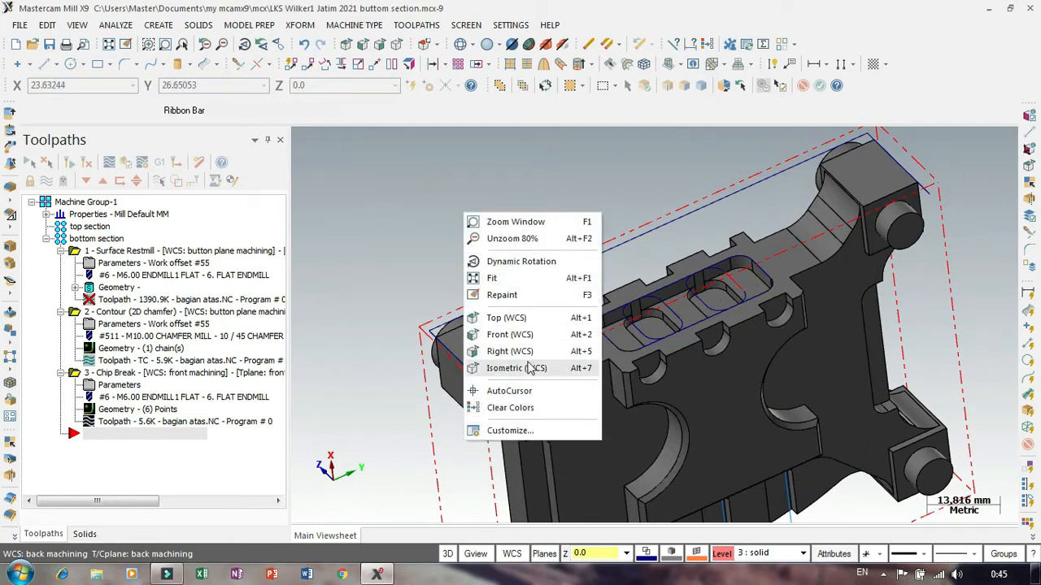
pyautogui.click(498, 317)
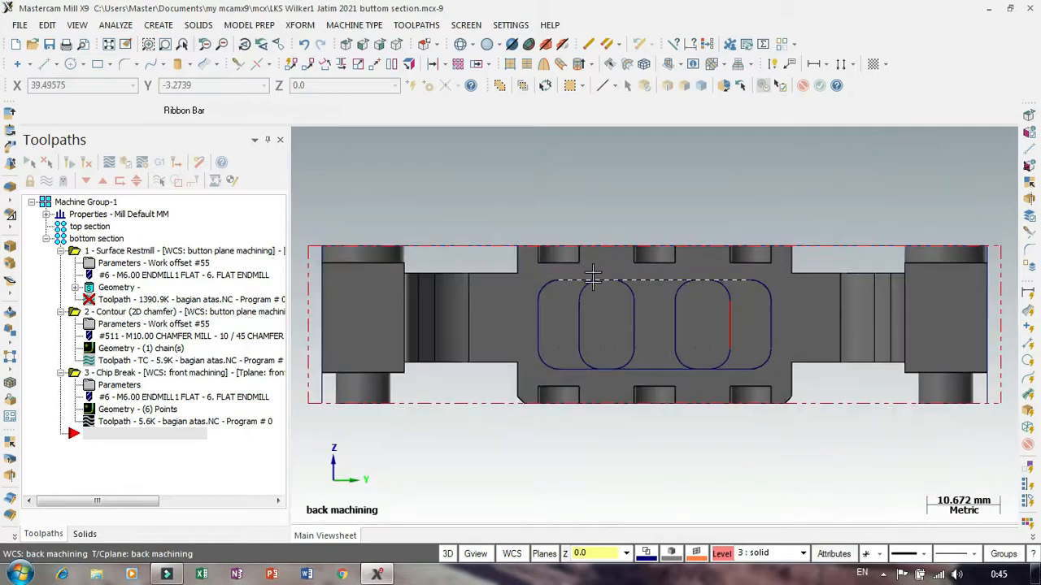
pyautogui.scroll(-7, 593, 323)
pyautogui.moveTo(599, 413); pyautogui.dragTo(533, 381, button='middle')
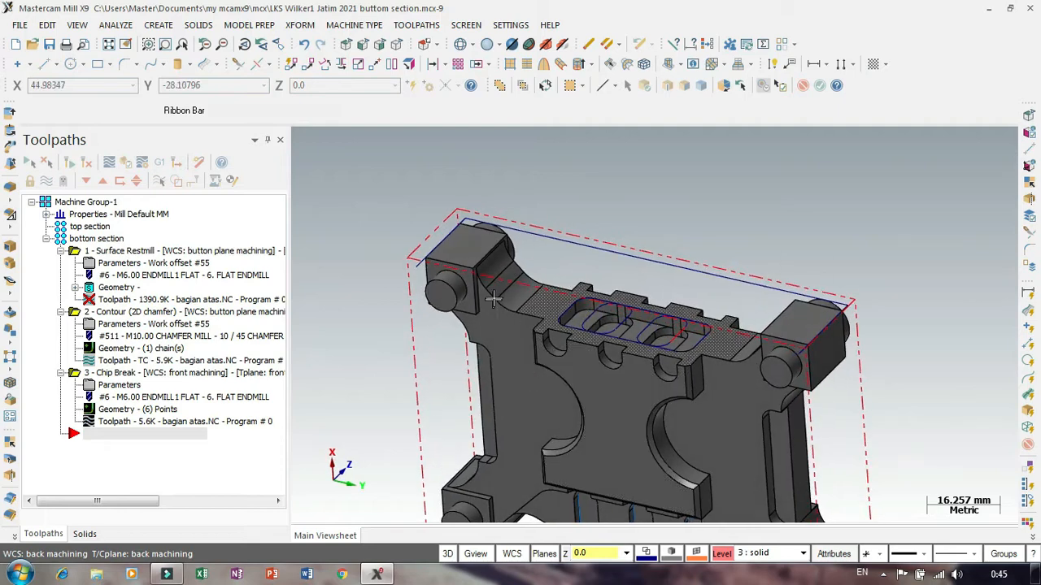
pyautogui.scroll(6, 655, 334)
pyautogui.scroll(-4, 656, 340)
pyautogui.scroll(3, 658, 345)
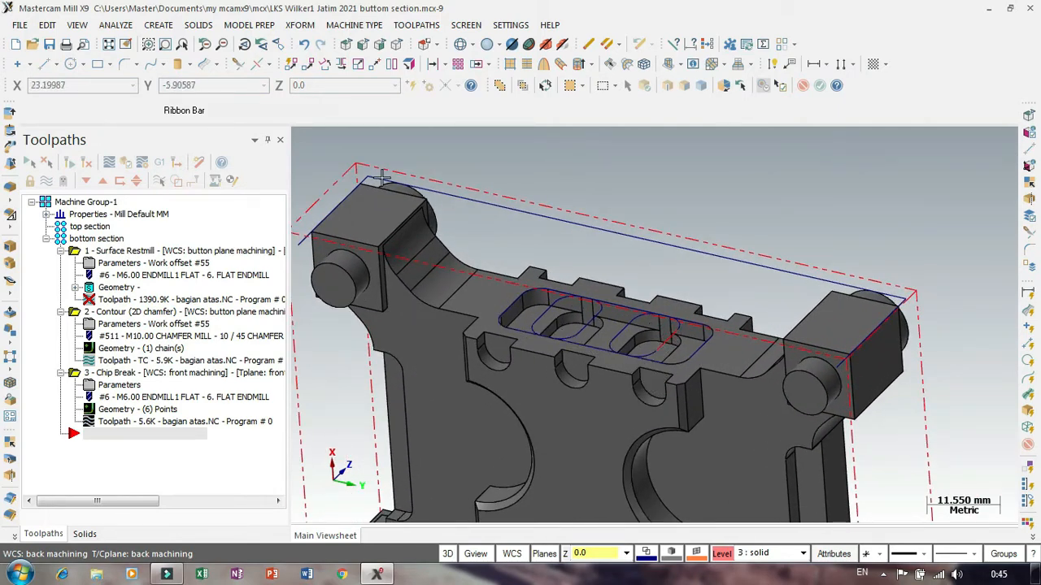
pyautogui.click(333, 26)
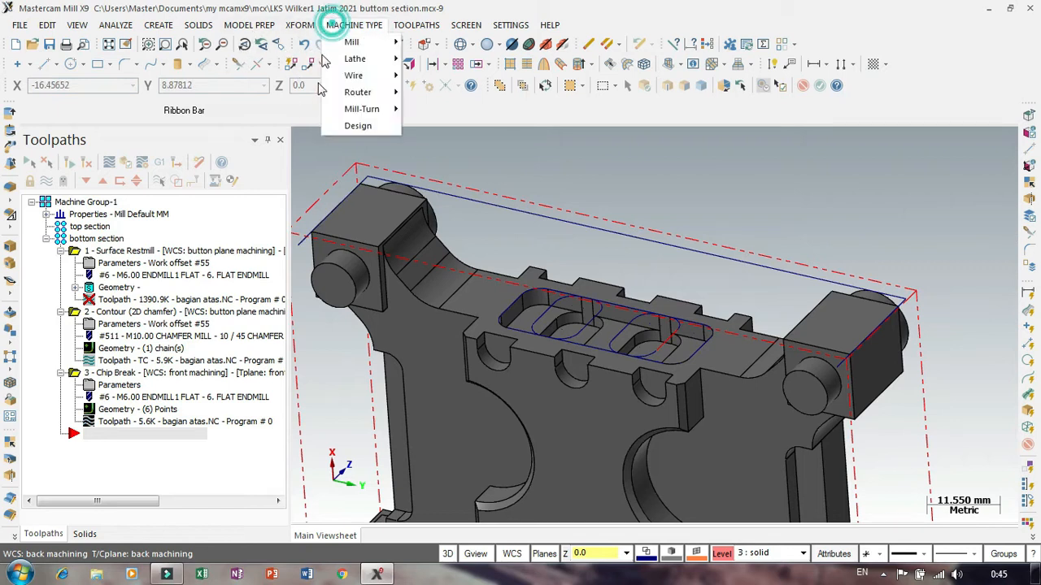
pyautogui.click(362, 44)
pyautogui.click(352, 28)
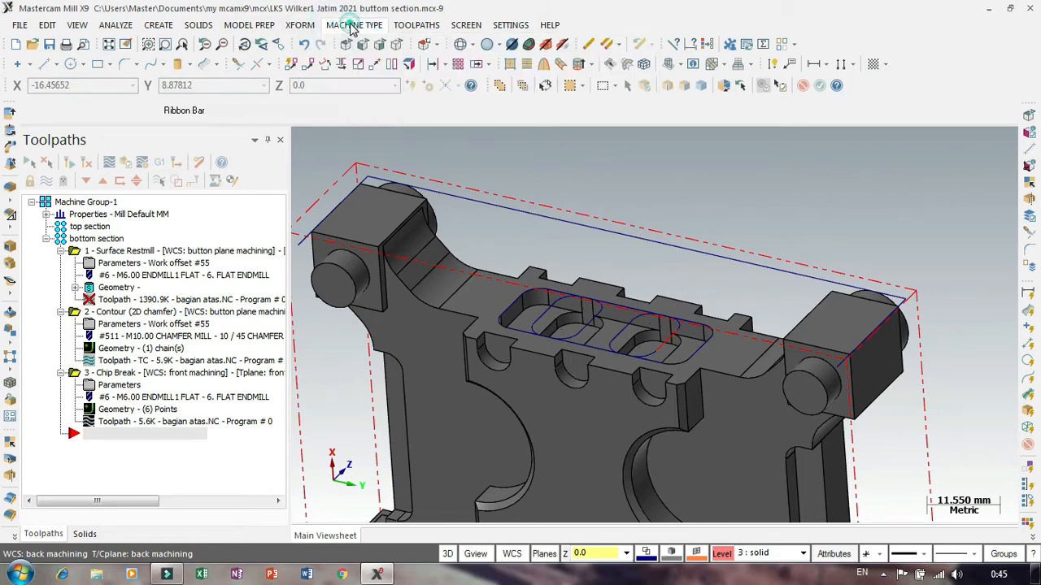
pyautogui.click(351, 26)
# Add a Pocket toolpath to the bottom section group on the long rounded outline, using the 6 mm flat endmill.
pyautogui.click(126, 443)
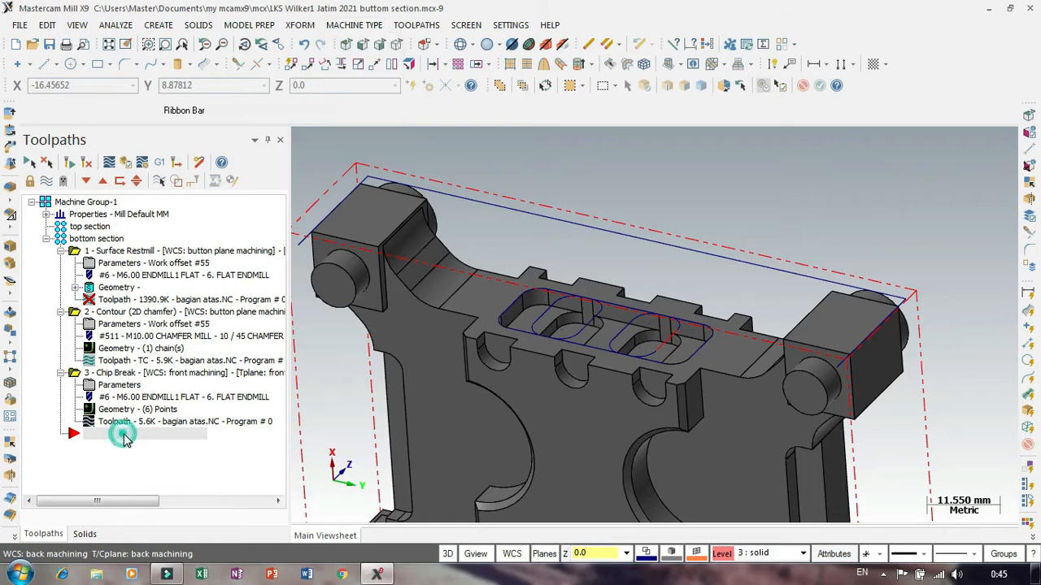
pyautogui.rightClick(126, 443)
pyautogui.click(187, 130)
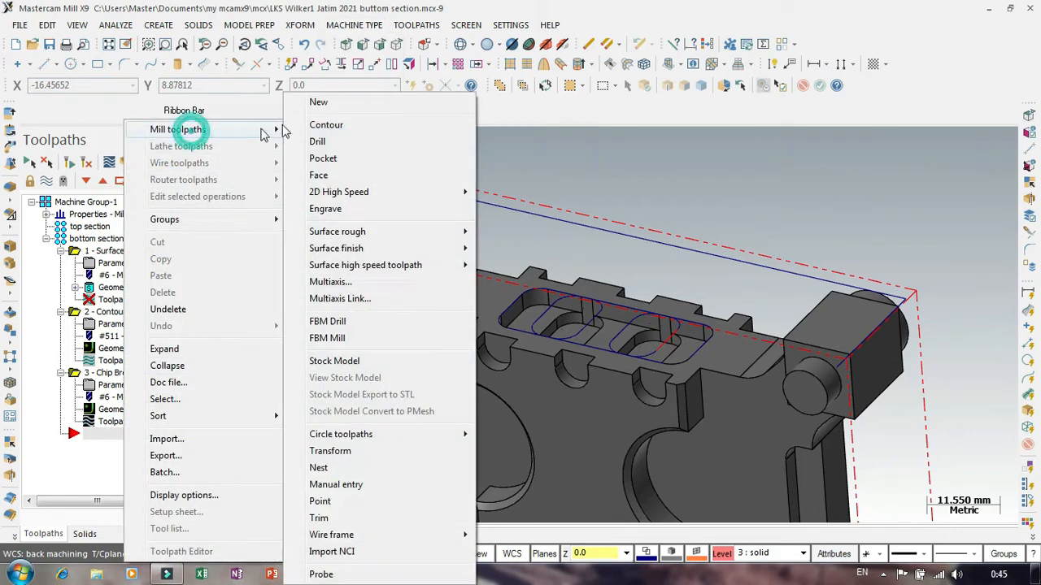
pyautogui.click(325, 158)
pyautogui.click(513, 304)
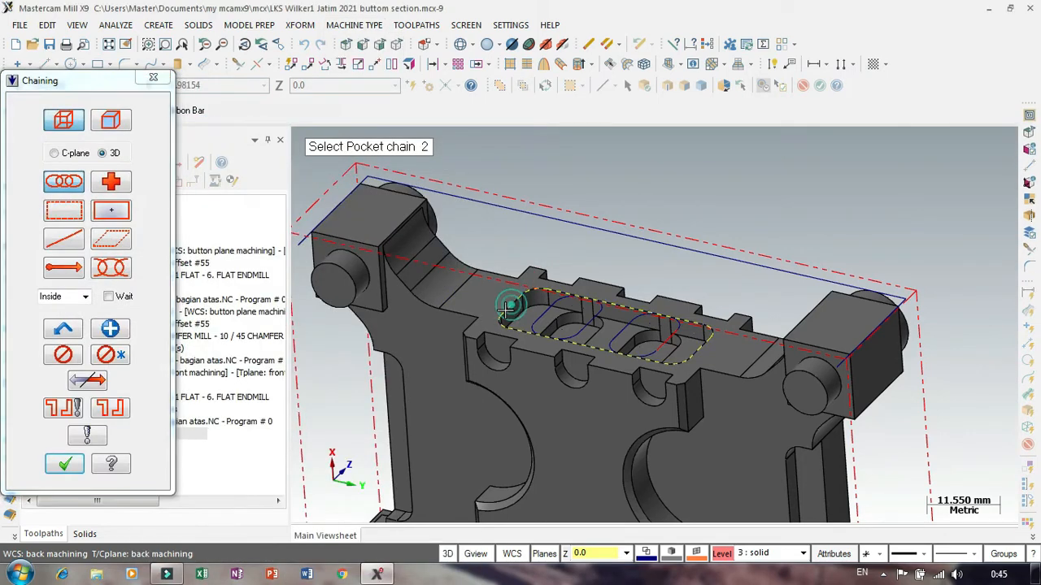
pyautogui.click(64, 463)
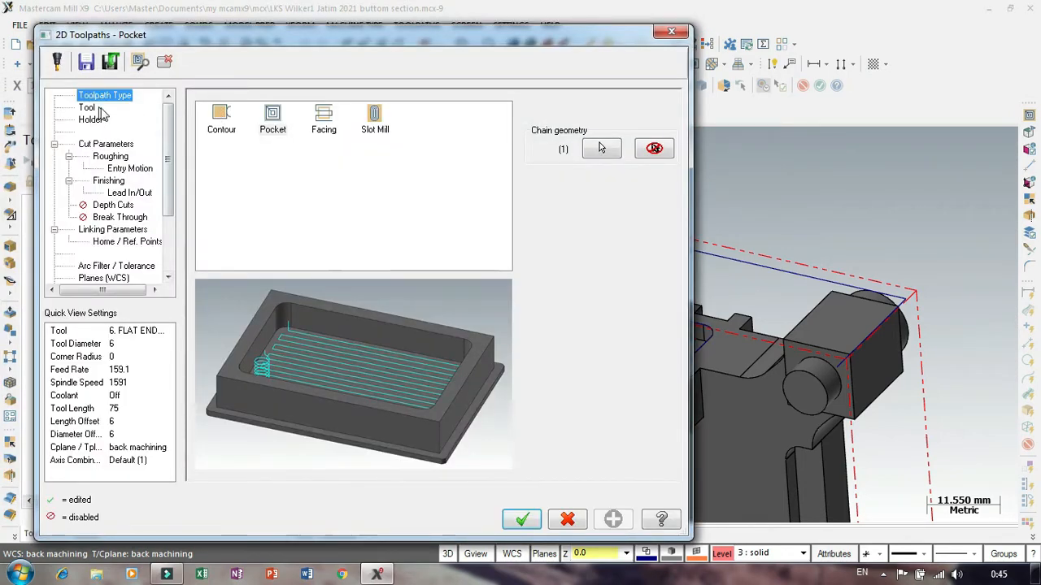
pyautogui.click(96, 109)
pyautogui.click(231, 136)
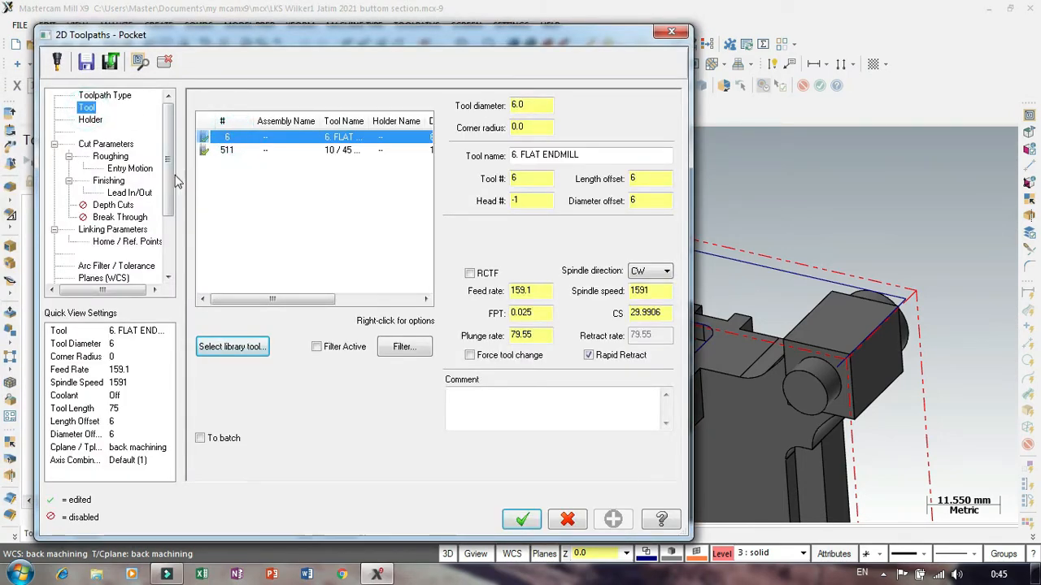
# Set the pocket toolpath's feed plane, retract and depth linking values to absolute.
pyautogui.click(114, 231)
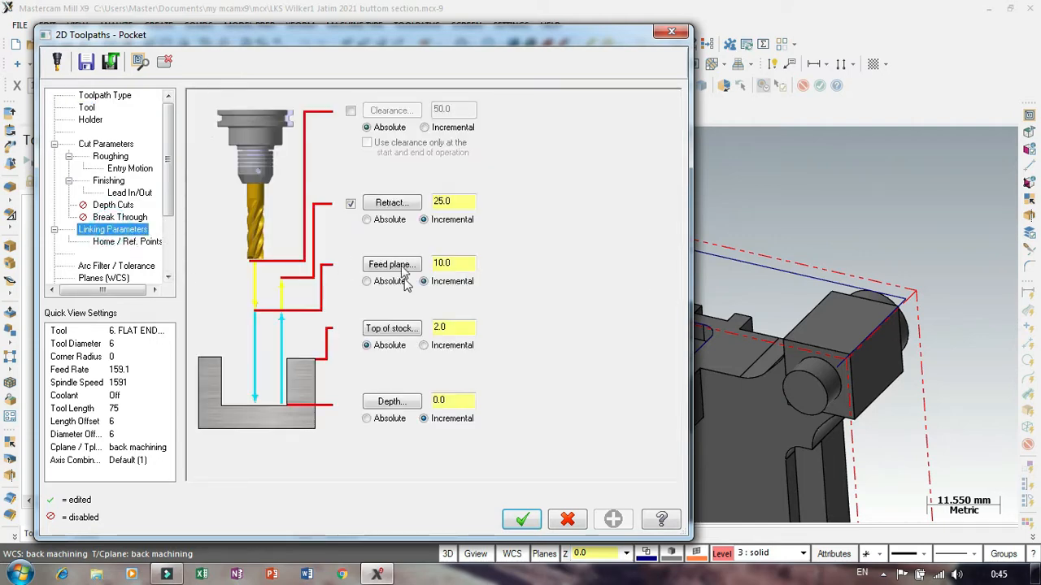
pyautogui.click(379, 282)
pyautogui.click(375, 219)
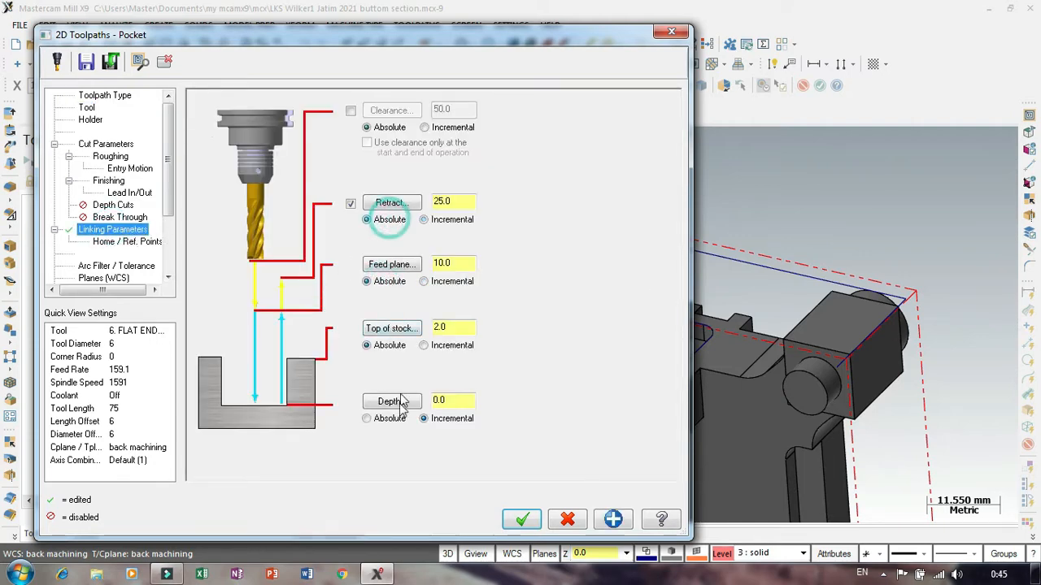
pyautogui.click(382, 417)
# Set the top of stock to -10.0 and the depth to -13.0 from points on the pocket's rim and floor, and generate the toolpath.
pyautogui.click(391, 328)
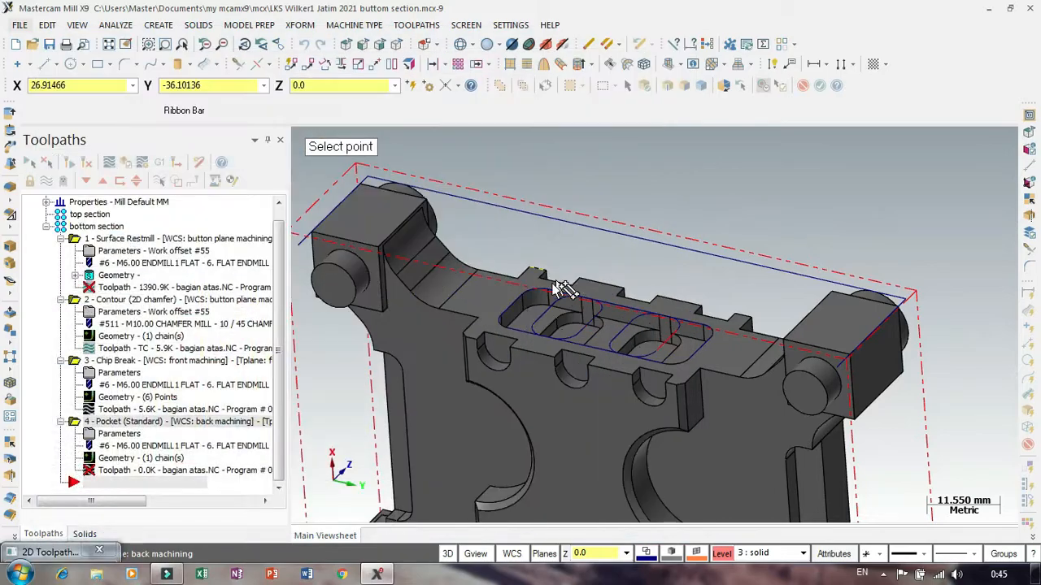
pyautogui.scroll(2, 527, 297)
pyautogui.click(528, 296)
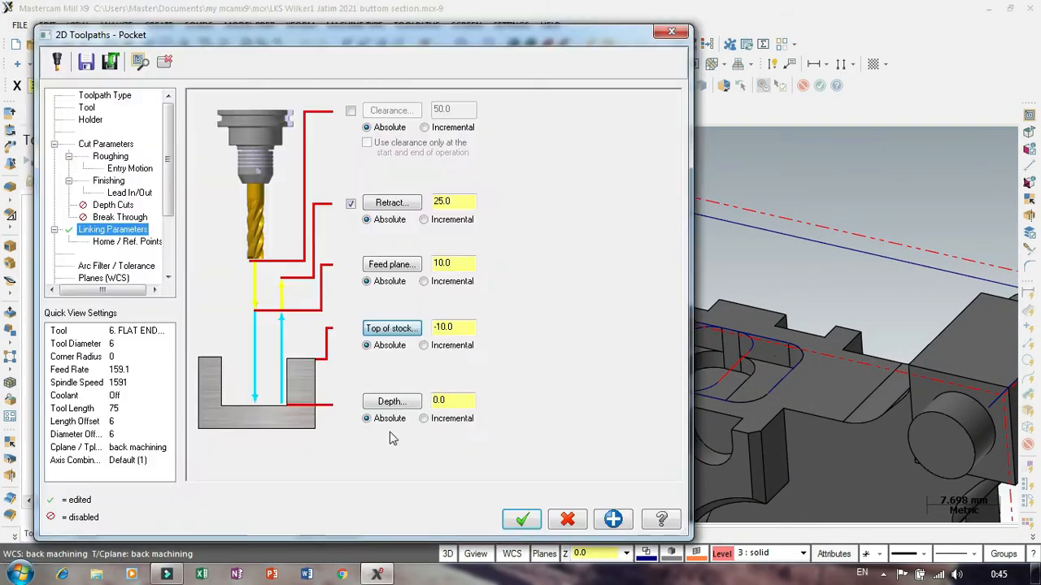
pyautogui.click(379, 399)
pyautogui.scroll(3, 532, 329)
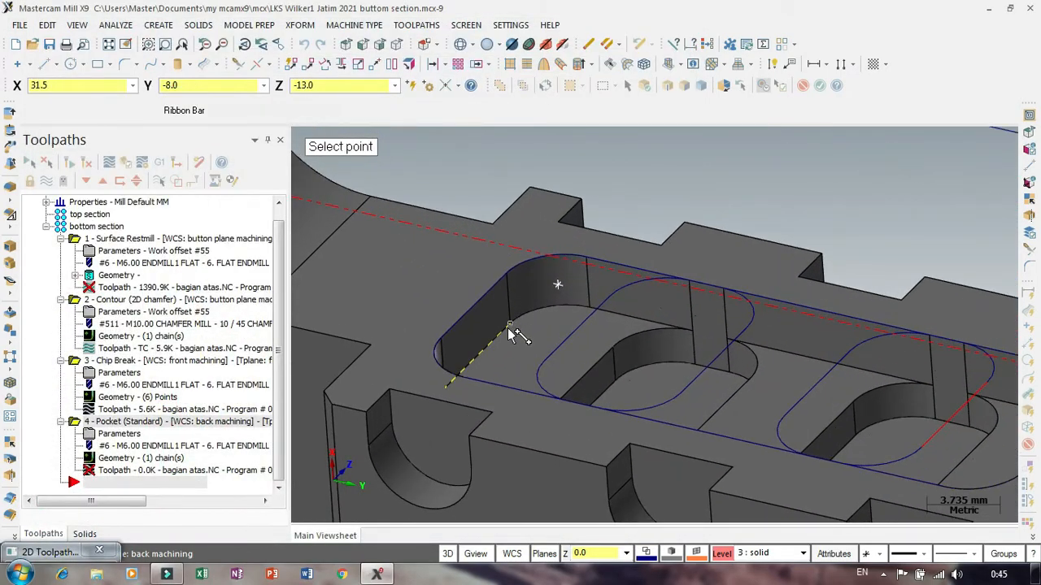
pyautogui.click(507, 337)
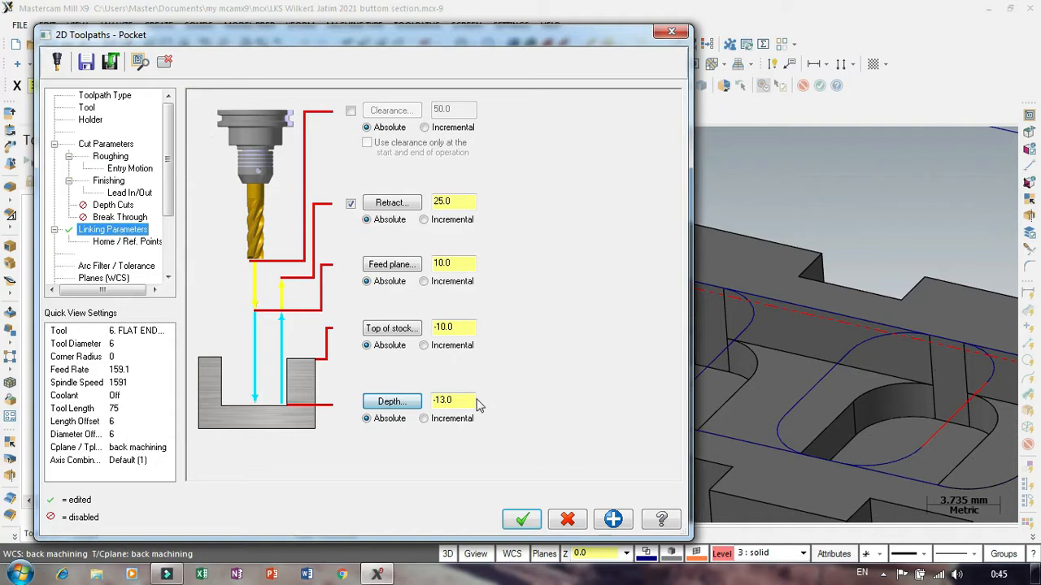
pyautogui.click(523, 525)
pyautogui.scroll(-3, 509, 248)
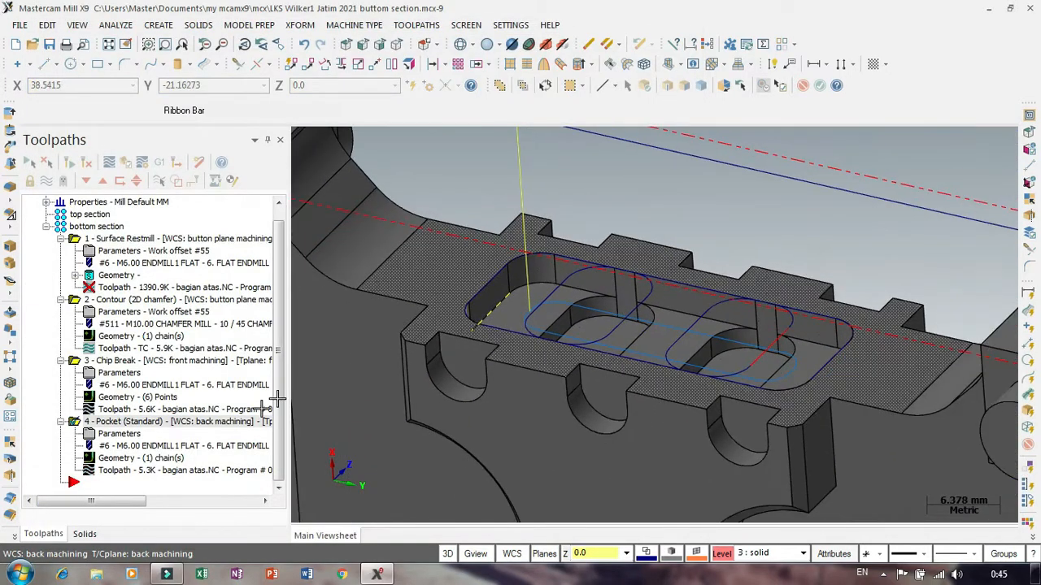
# Set the pocket toolpath's stock to leave on walls and on floors to 0.
pyautogui.click(128, 435)
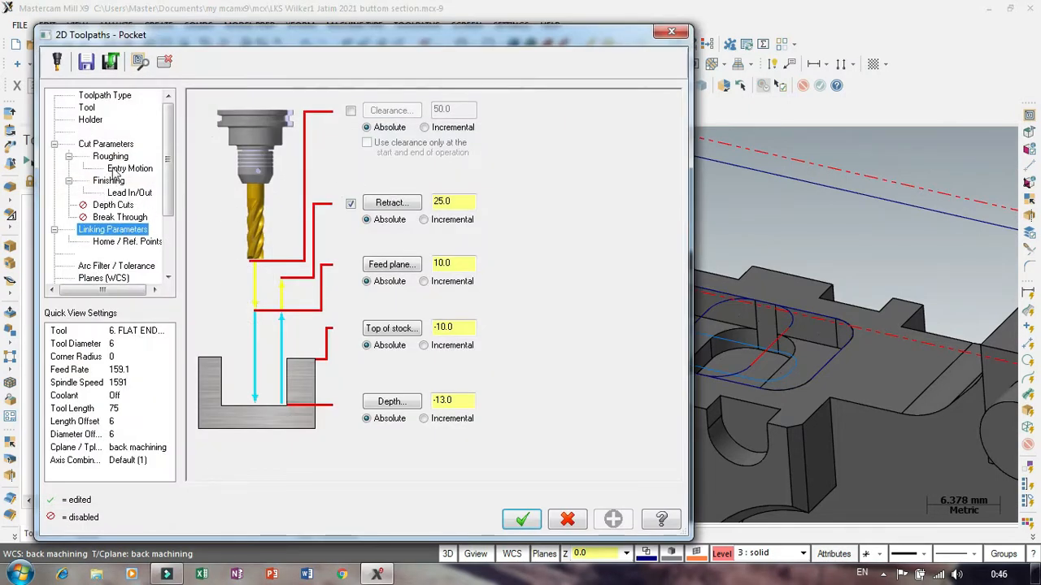
pyautogui.click(106, 144)
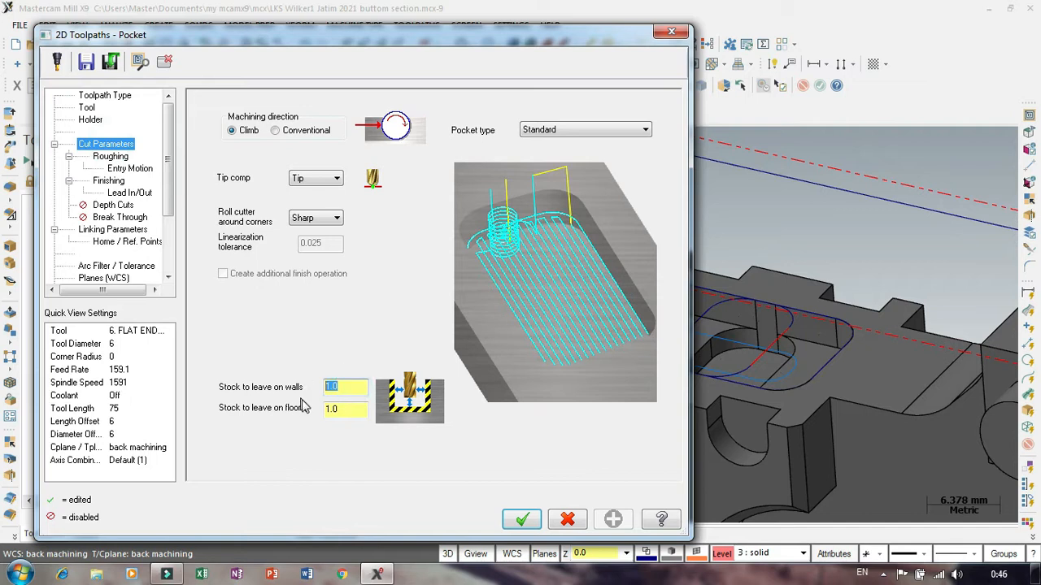
pyautogui.write('0')
pyautogui.doubleClick(337, 409)
pyautogui.write('0')
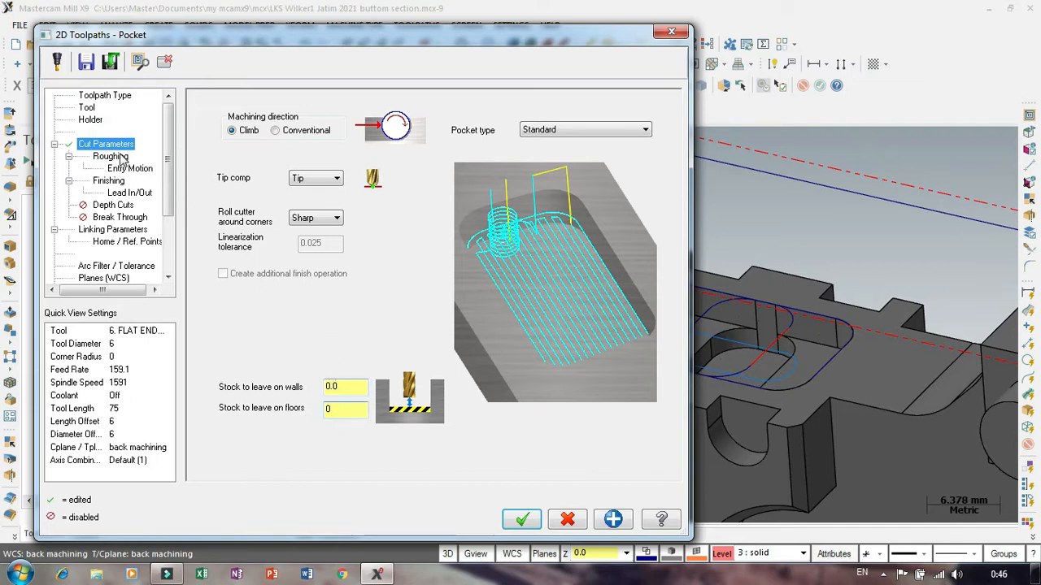
# Enable depth cuts with Keep tool down for the pocket toolpath and regenerate it.
pyautogui.click(113, 205)
pyautogui.click(224, 111)
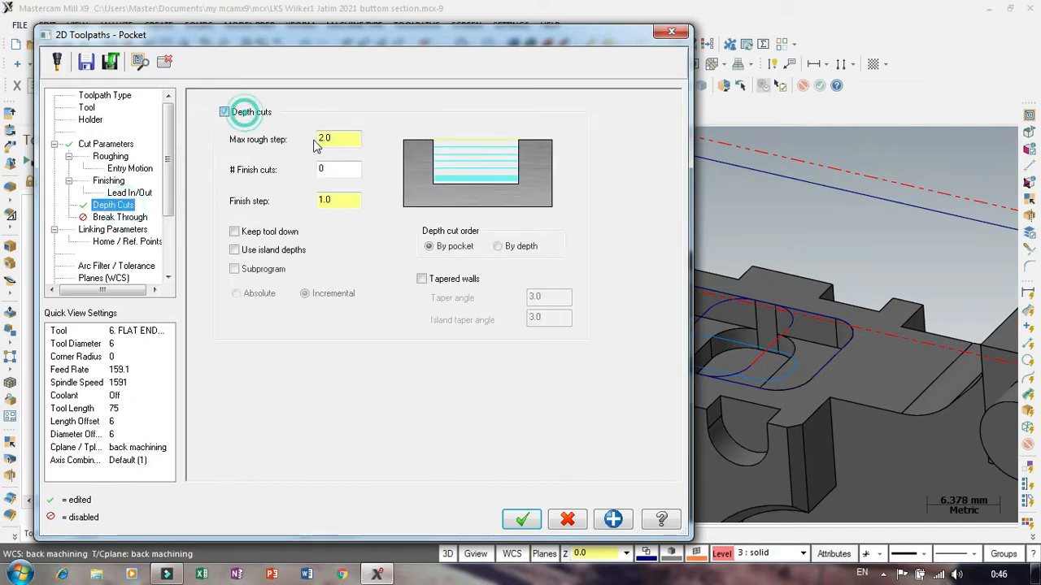
pyautogui.doubleClick(336, 139)
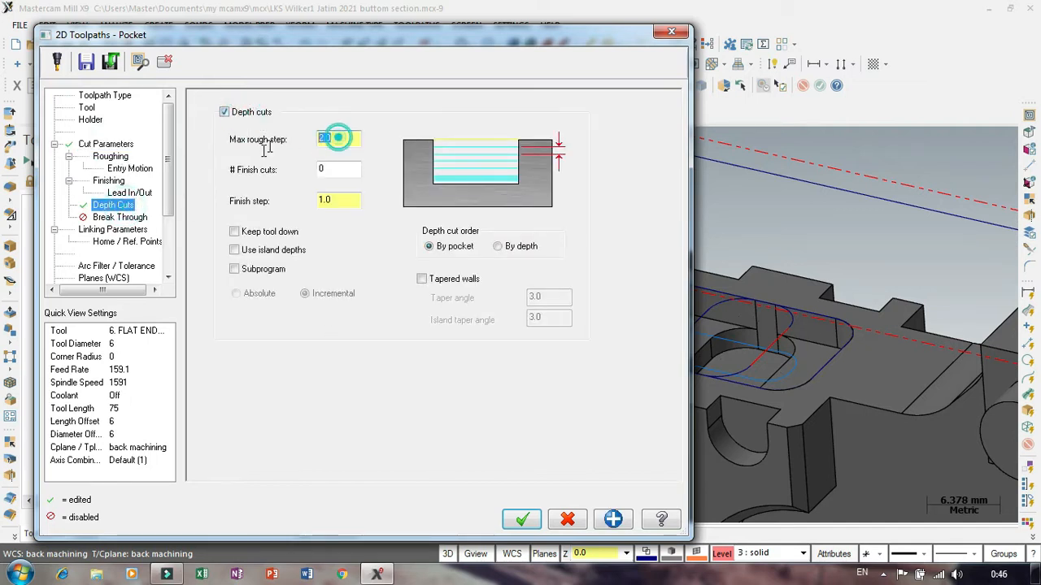
pyautogui.click(259, 232)
pyautogui.click(521, 519)
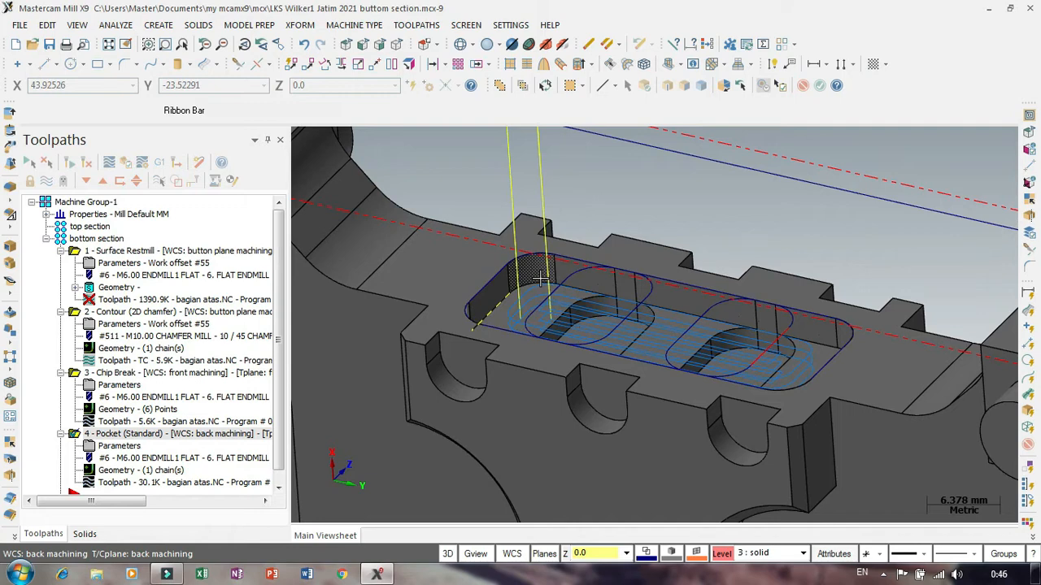
# Inspect the regenerated pocket toolpath on the part and hide its display.
pyautogui.scroll(-5, 551, 289)
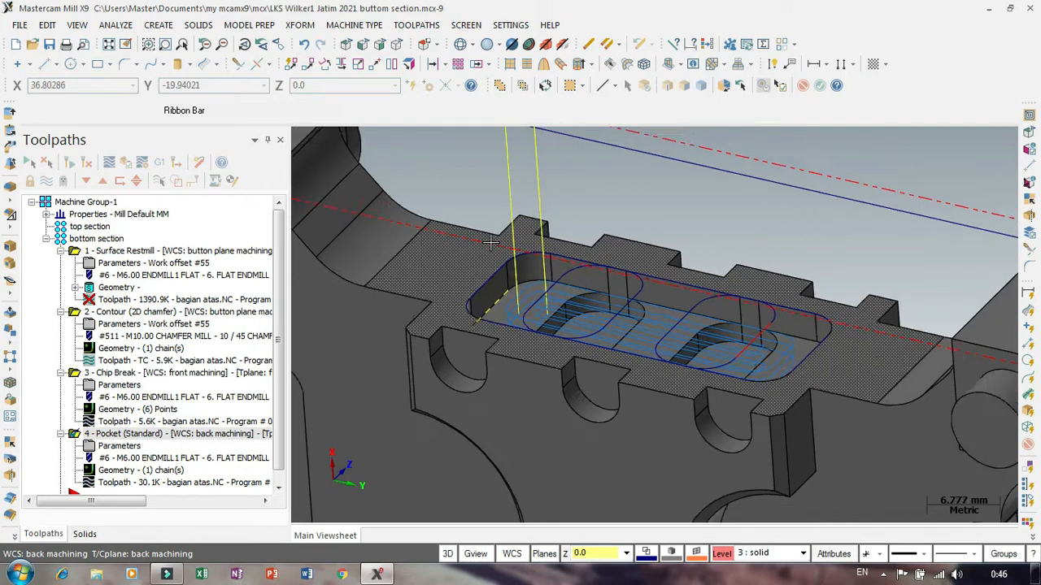
pyautogui.moveTo(654, 237)
pyautogui.mouseDown(button='middle')
pyautogui.moveTo(627, 225)
pyautogui.moveTo(610, 171)
pyautogui.moveTo(648, 242)
pyautogui.mouseUp(button='middle')
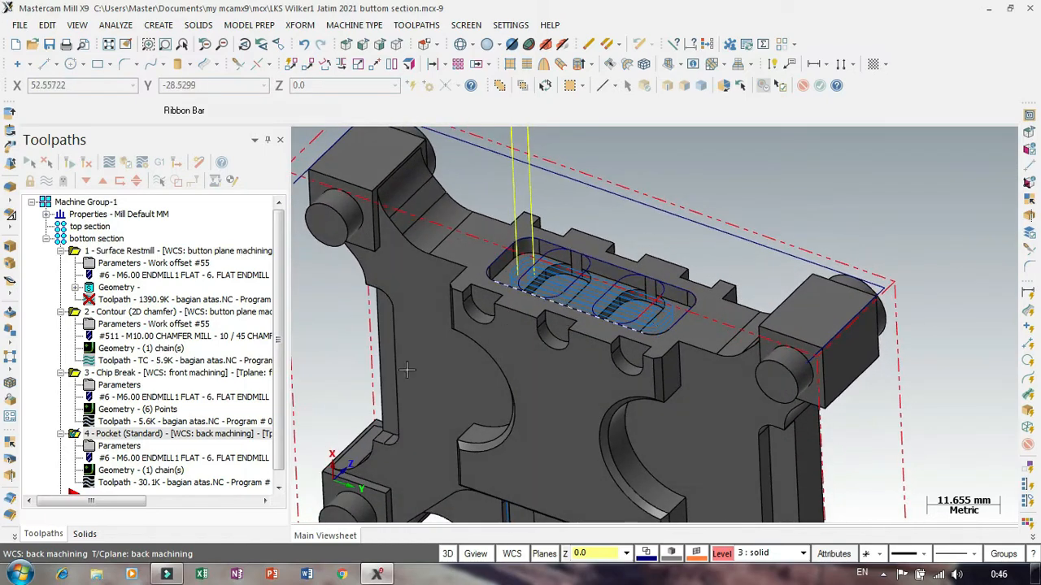
pyautogui.click(47, 183)
# Start a new pocket toolpath with the solid floor faces of the two small inner pockets as its geometry.
pyautogui.scroll(-2, 616, 198)
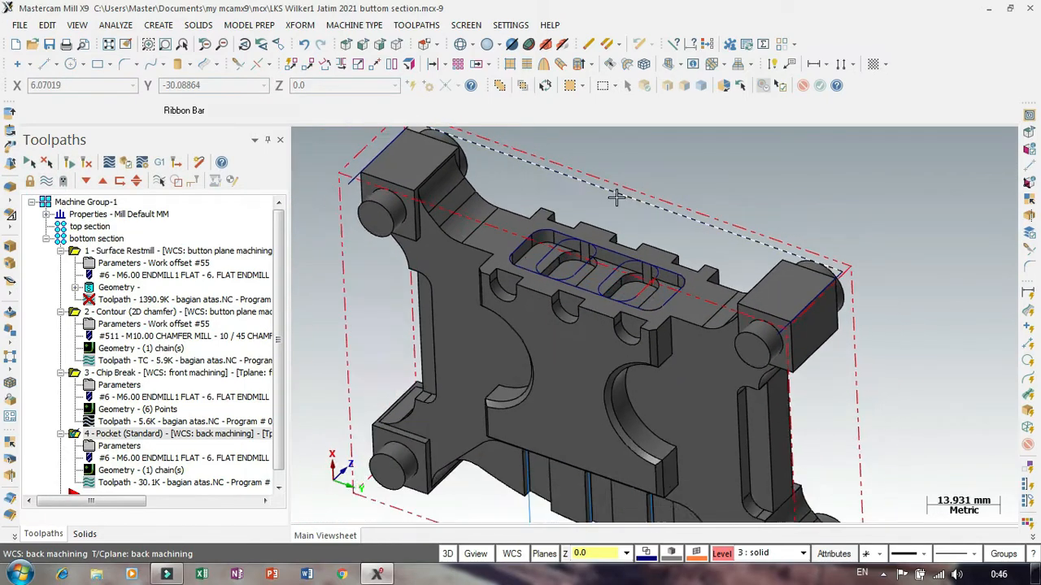
pyautogui.scroll(8, 571, 270)
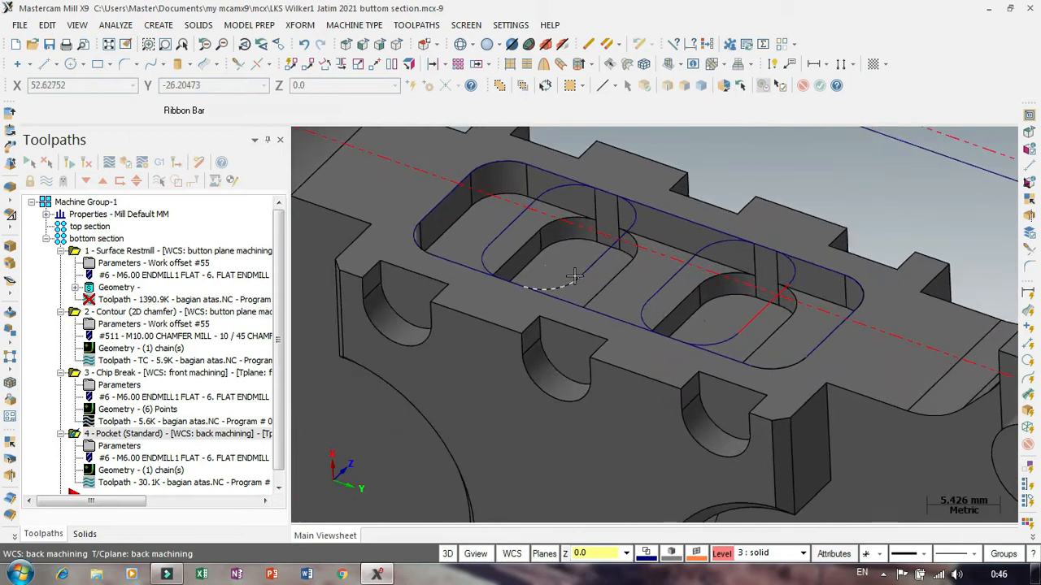
pyautogui.scroll(-2, 455, 261)
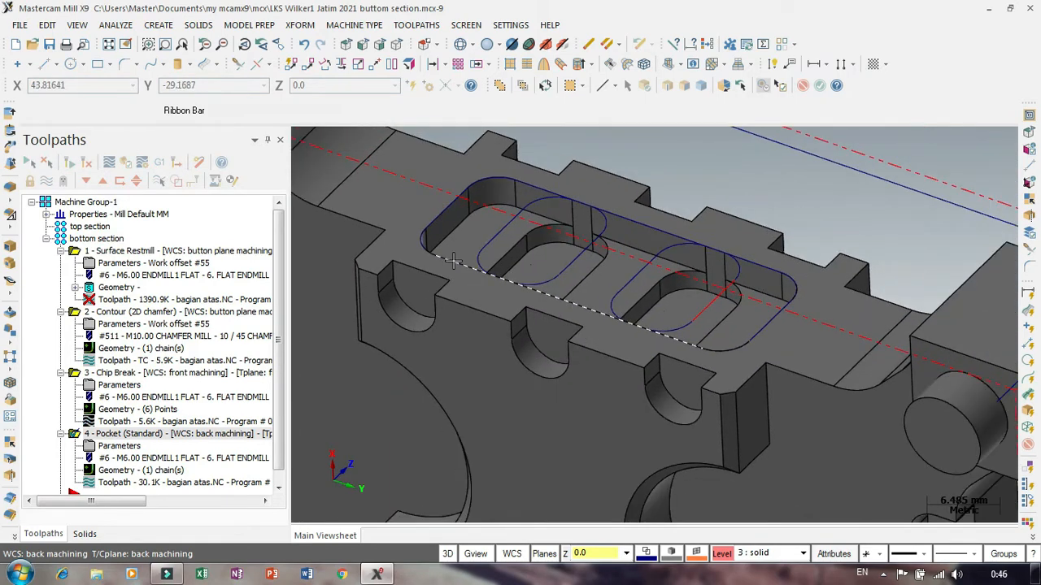
pyautogui.scroll(-1, 452, 260)
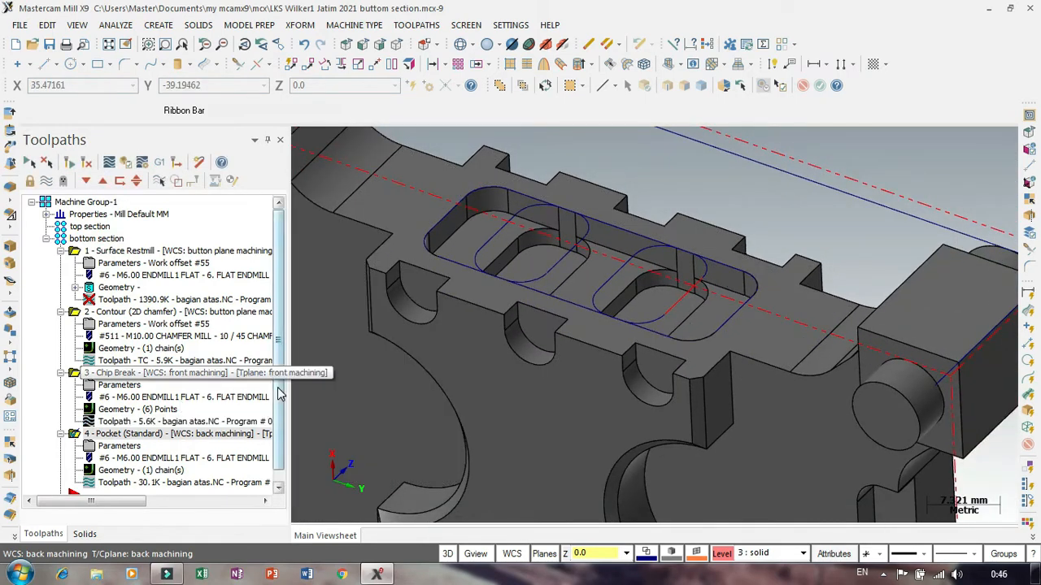
pyautogui.scroll(-1, 277, 394)
pyautogui.rightClick(130, 482)
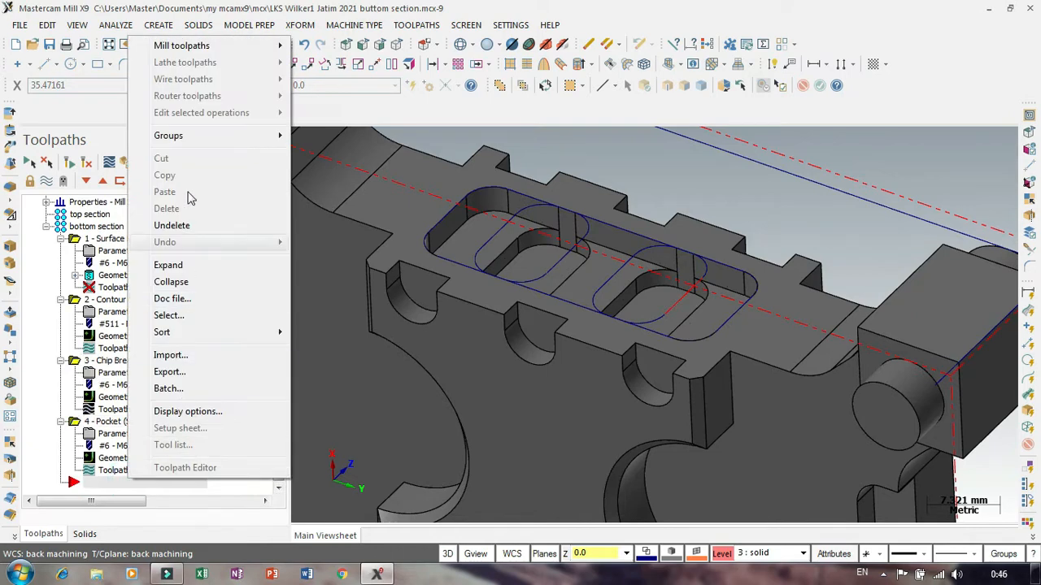
pyautogui.click(183, 46)
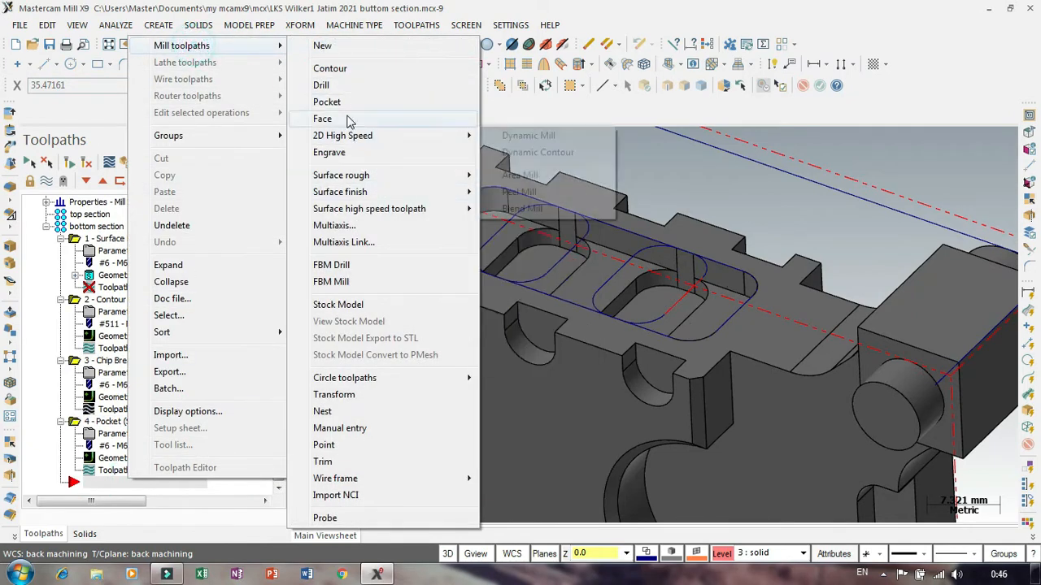
pyautogui.click(328, 101)
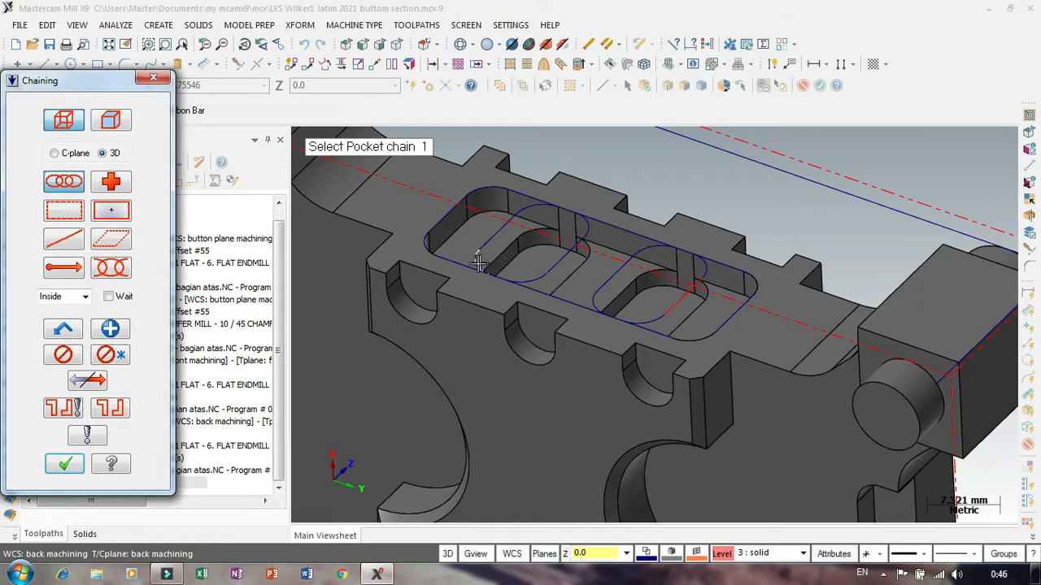
pyautogui.click(110, 120)
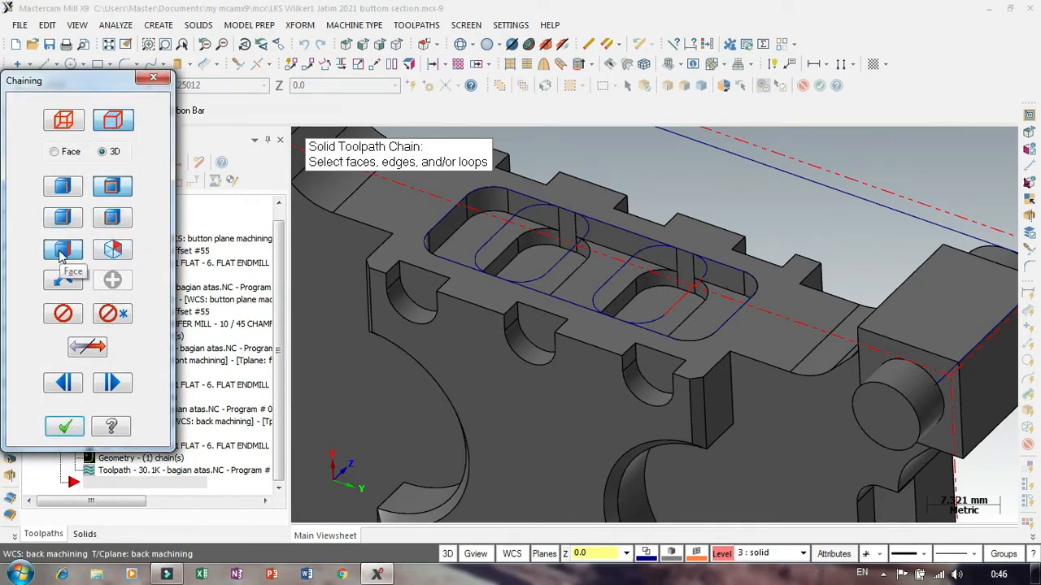
pyautogui.click(543, 265)
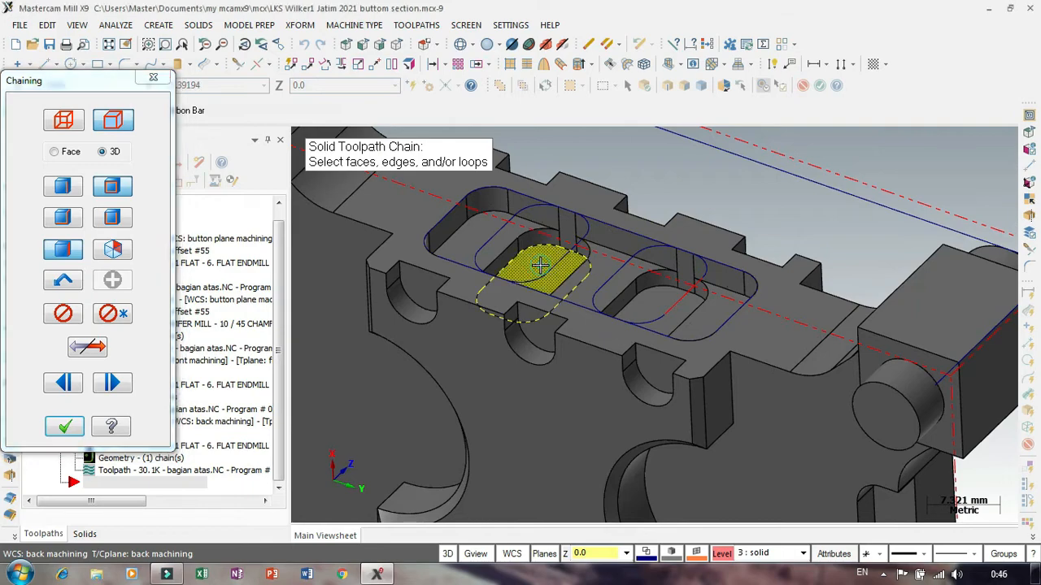
pyautogui.click(653, 320)
pyautogui.click(64, 427)
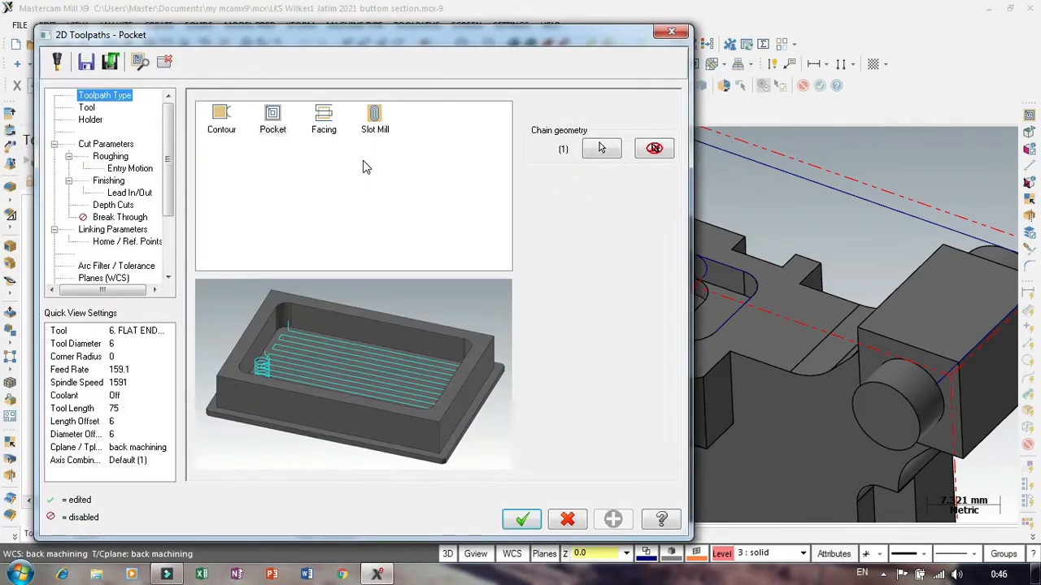
# Choose the 6 mm flat endmill and set the top of stock to -13.0 and the depth to -15.0 from points on the model.
pyautogui.click(85, 108)
pyautogui.click(227, 137)
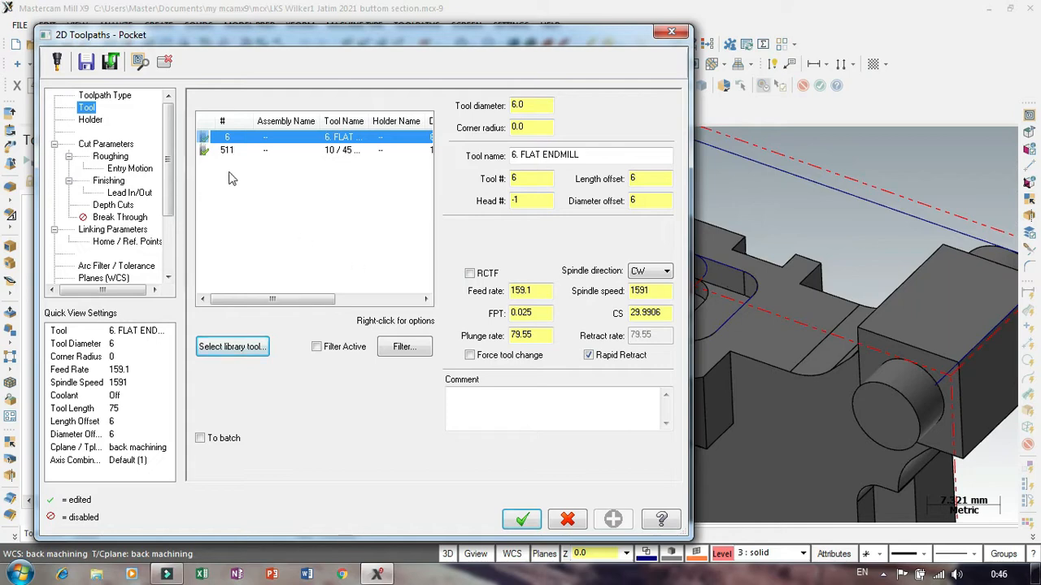
pyautogui.click(112, 230)
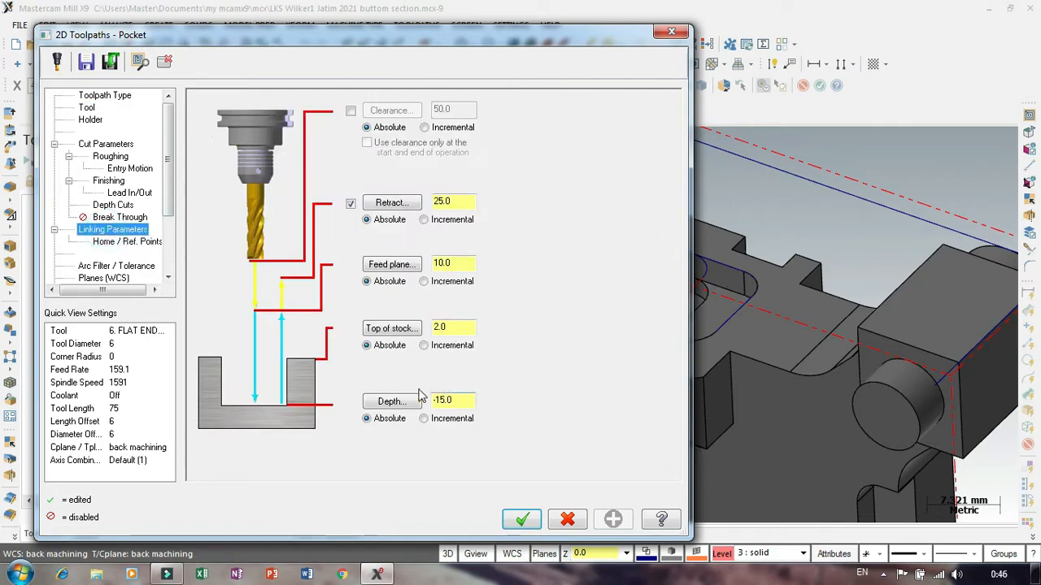
pyautogui.click(390, 331)
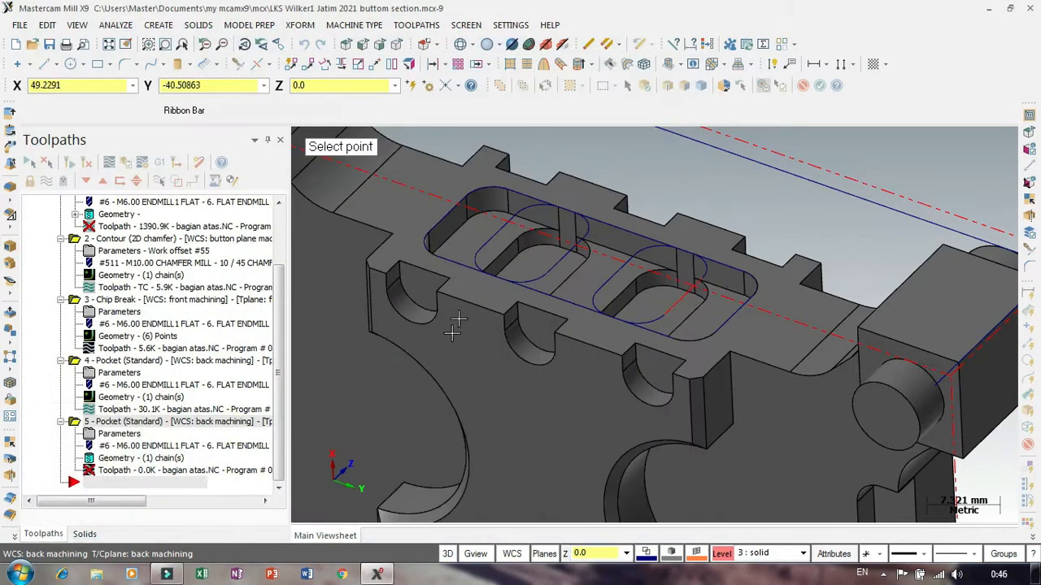
pyautogui.click(505, 257)
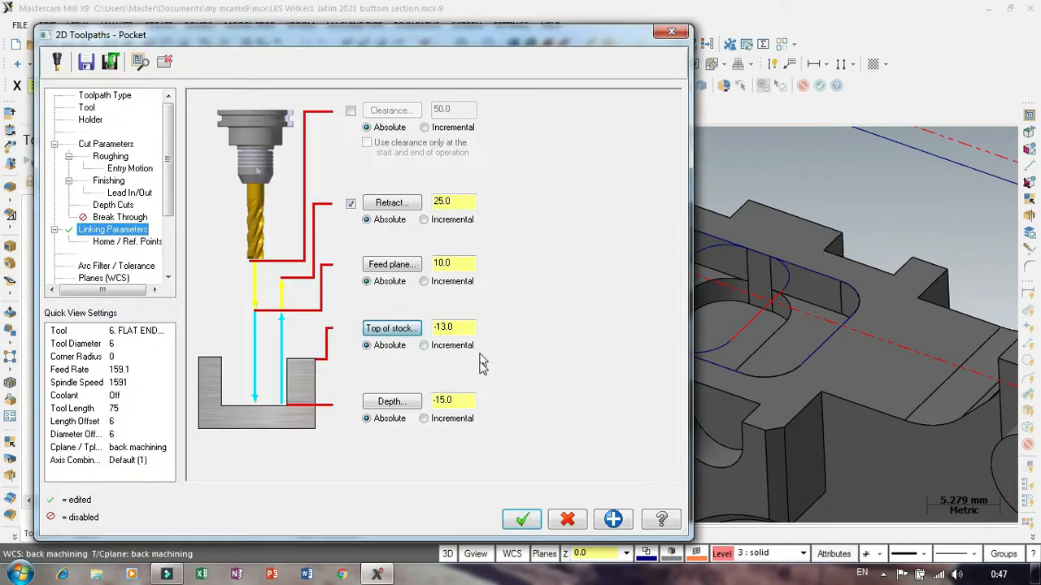
pyautogui.scroll(3, 538, 258)
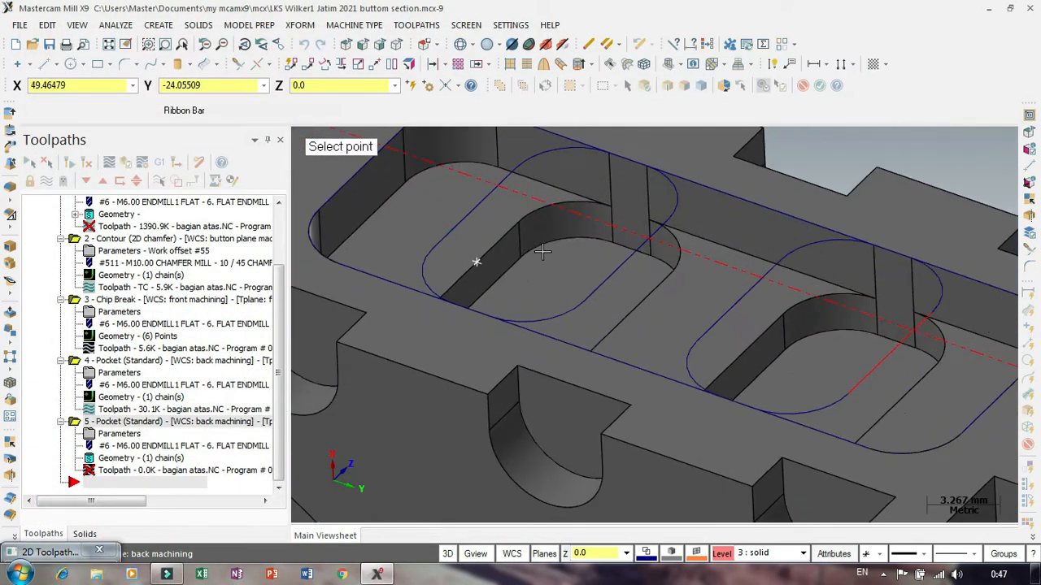
pyautogui.click(610, 248)
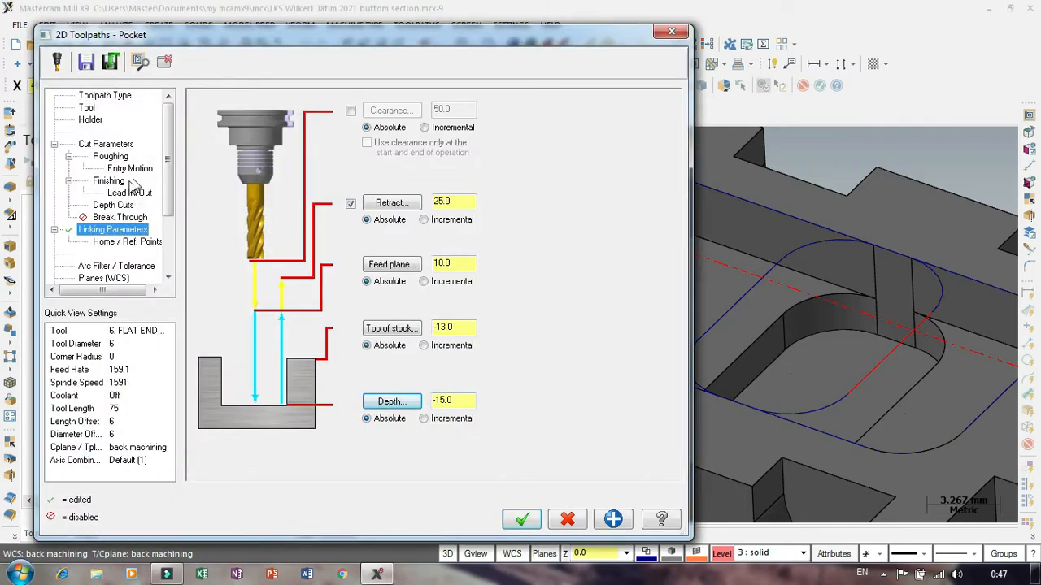
# Check the depth cuts and the back machining planes of the pocket operation and generate its toolpath.
pyautogui.click(113, 205)
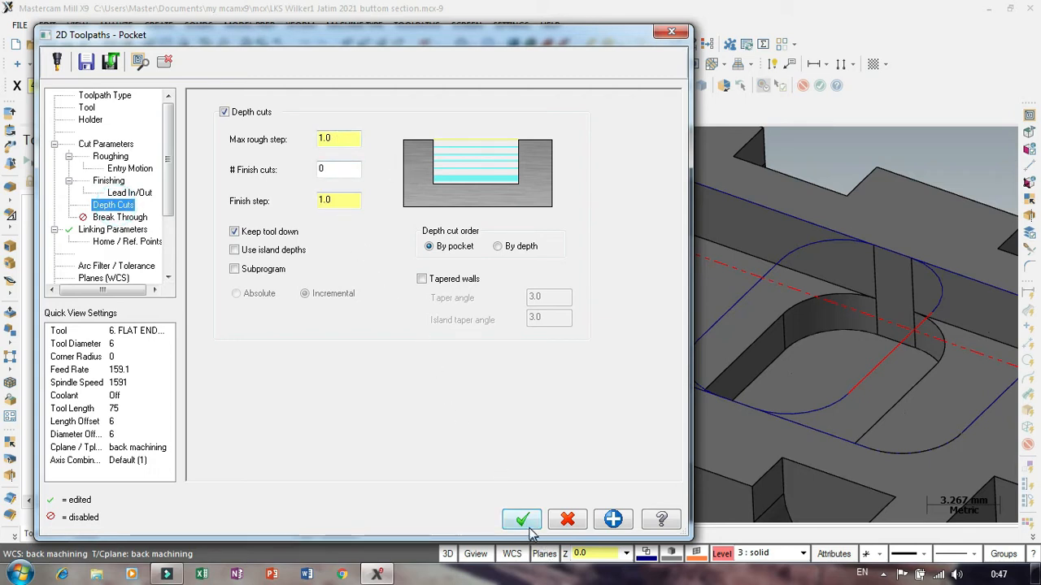
pyautogui.moveTo(167, 210); pyautogui.dragTo(176, 238)
pyautogui.click(104, 217)
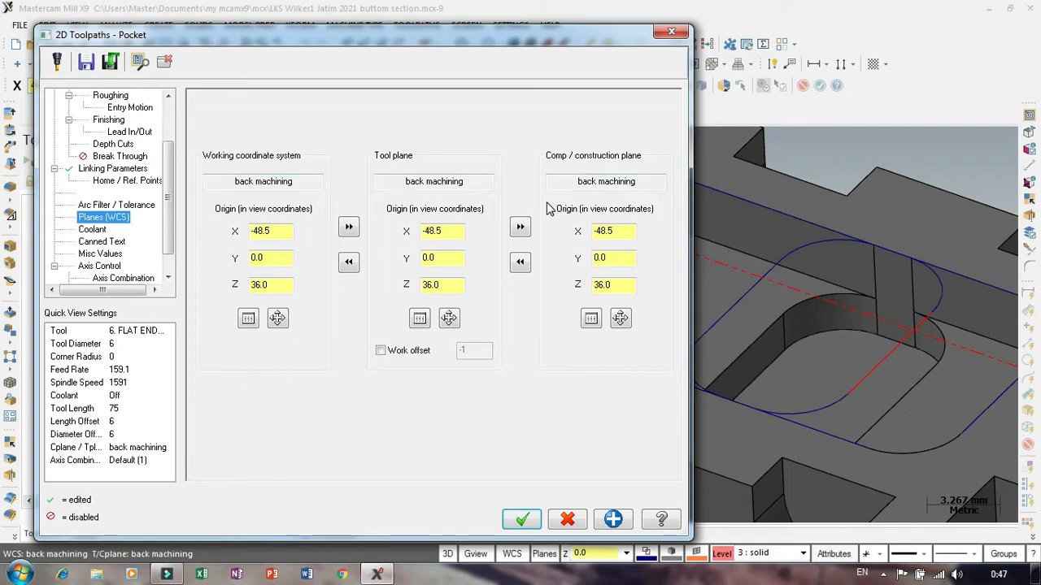
pyautogui.click(524, 519)
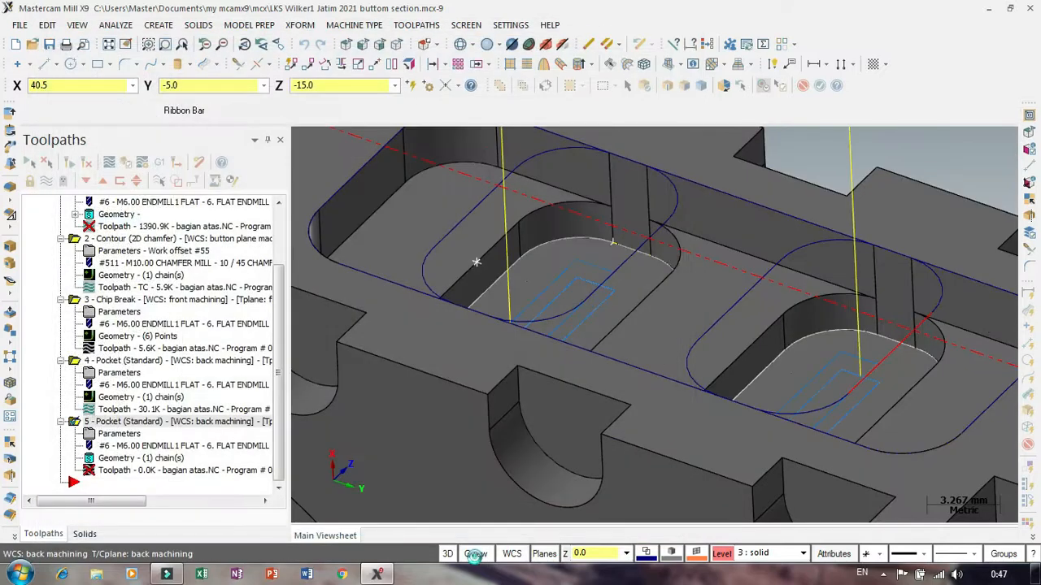
# Inspect the new toolpath in the two small inner pockets against the whole part.
pyautogui.click(476, 555)
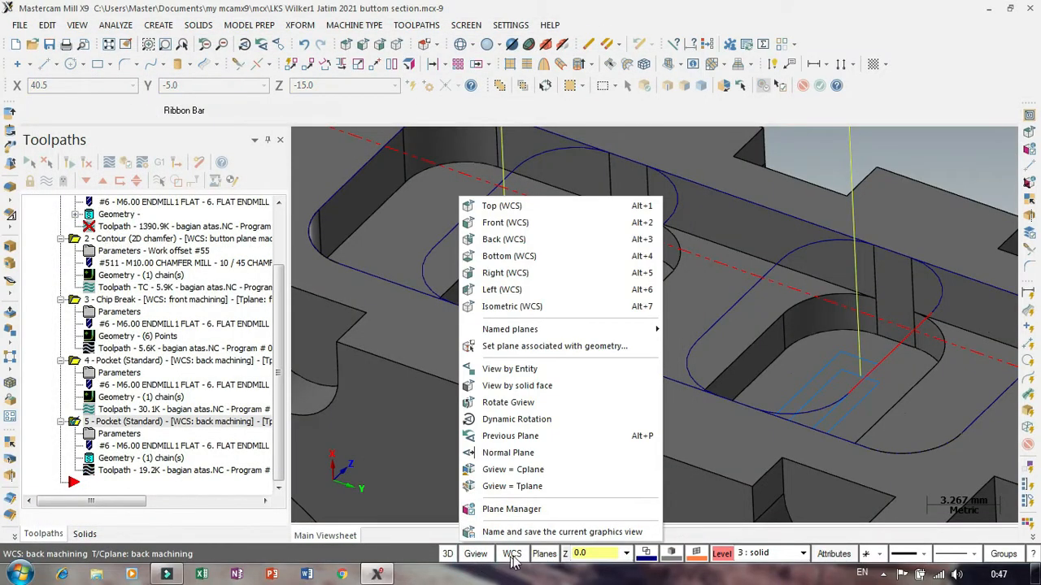
pyautogui.click(387, 557)
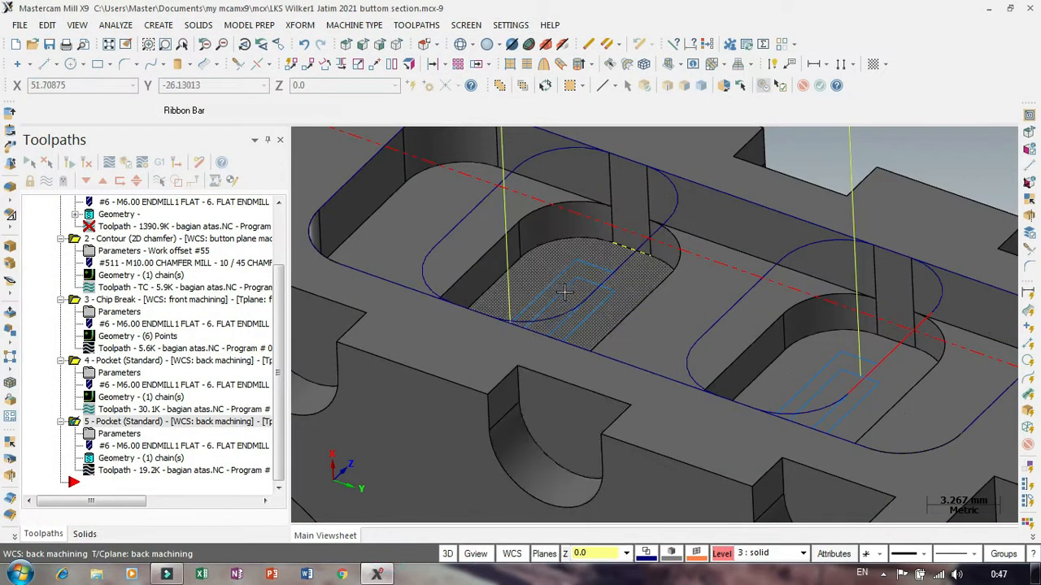
pyautogui.scroll(-10, 564, 291)
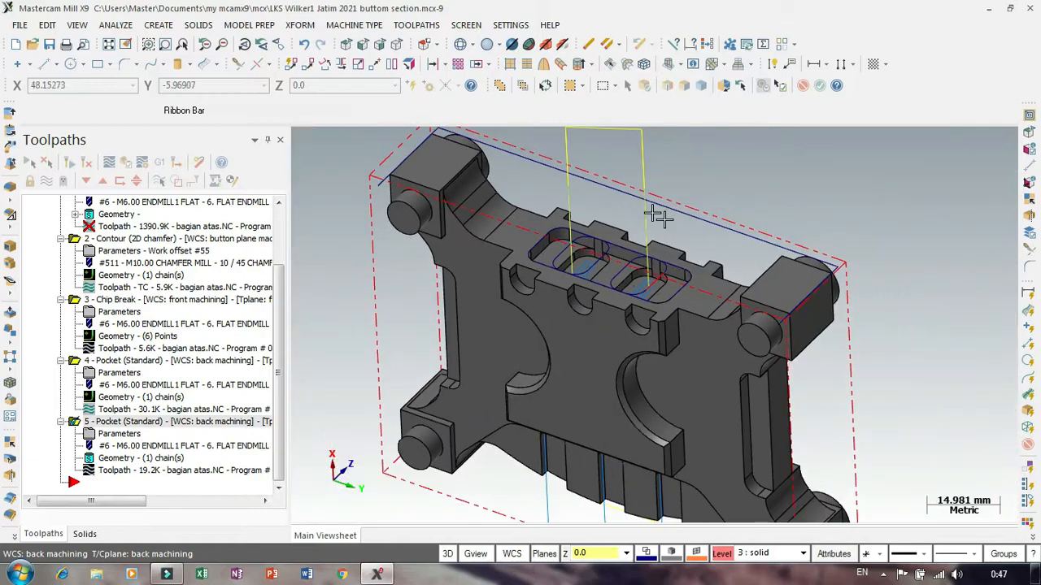
pyautogui.moveTo(860, 261)
pyautogui.mouseDown(button='middle')
pyautogui.moveTo(899, 272)
pyautogui.moveTo(903, 328)
pyautogui.moveTo(918, 279)
pyautogui.mouseUp(button='middle')
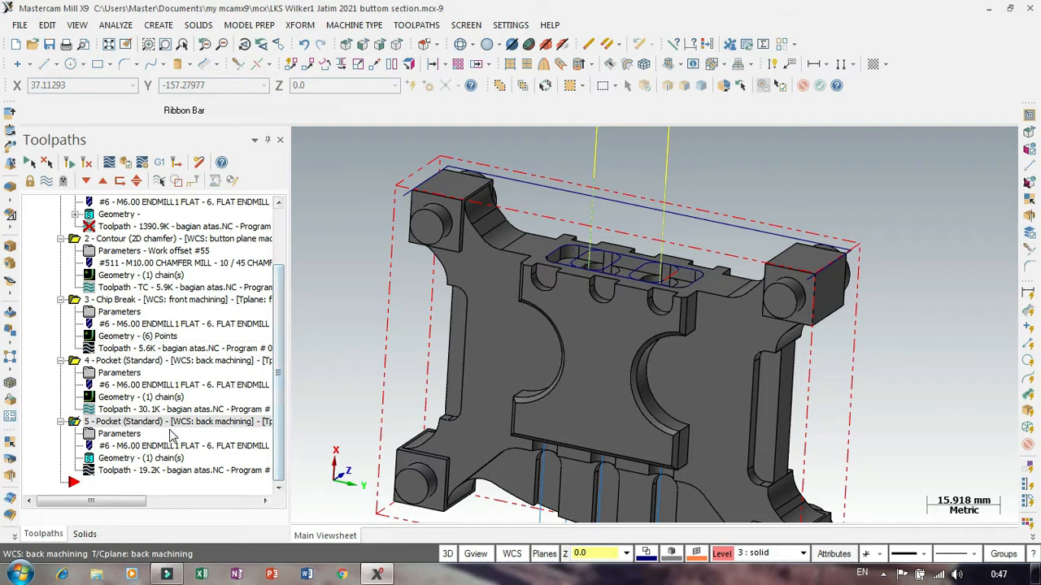
pyautogui.scroll(-1, 410, 314)
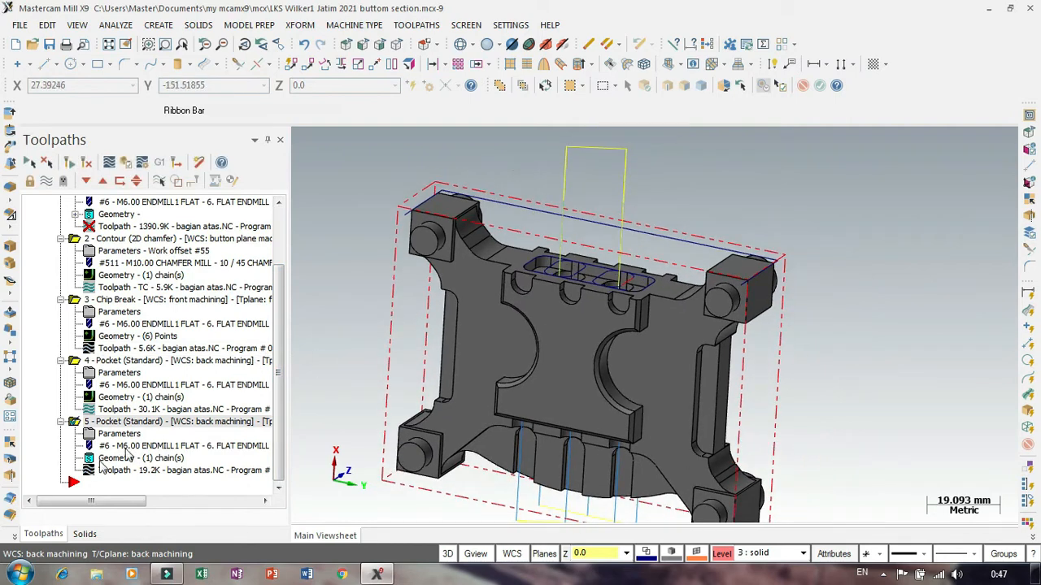
# Select the Chip Break drilling operation and make front machining the active WCS.
pyautogui.click(129, 363)
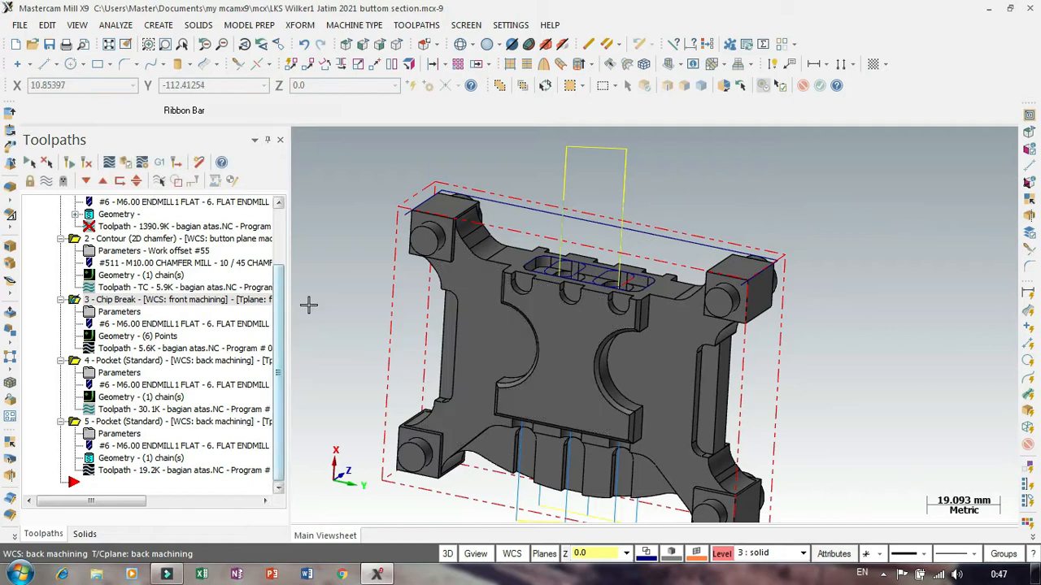
pyautogui.click(511, 554)
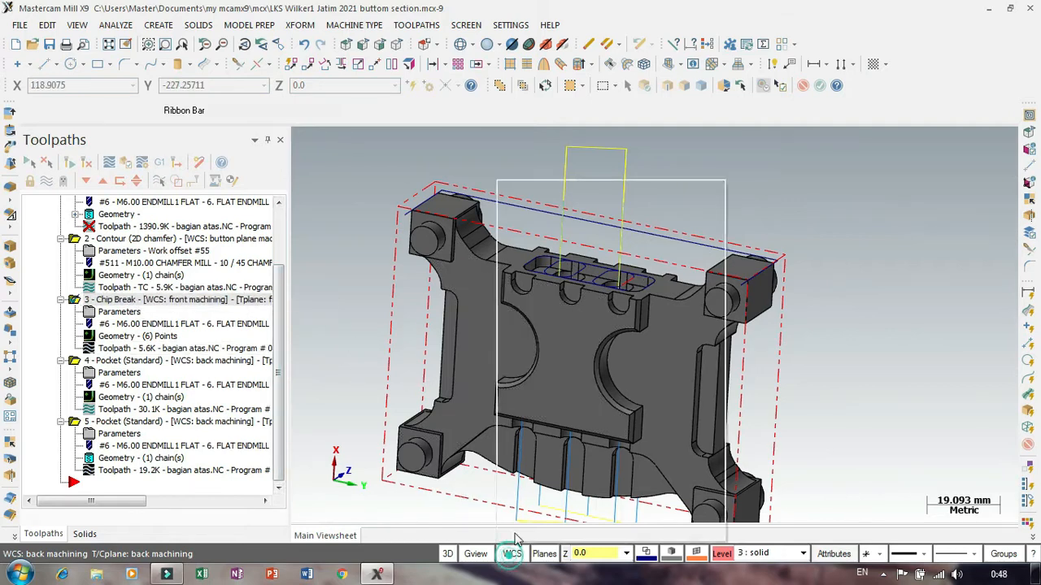
pyautogui.moveTo(579, 316)
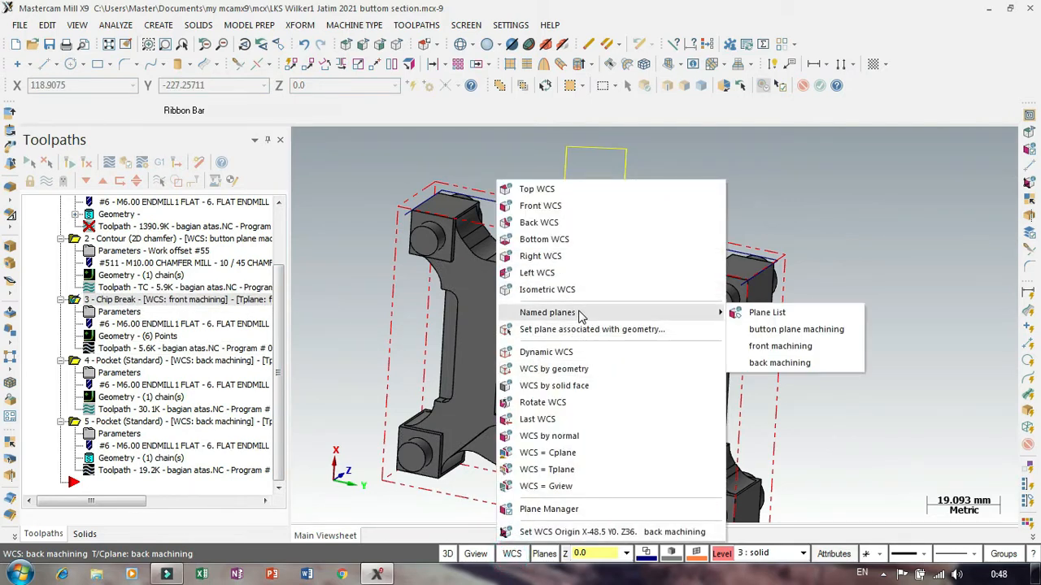
pyautogui.click(778, 351)
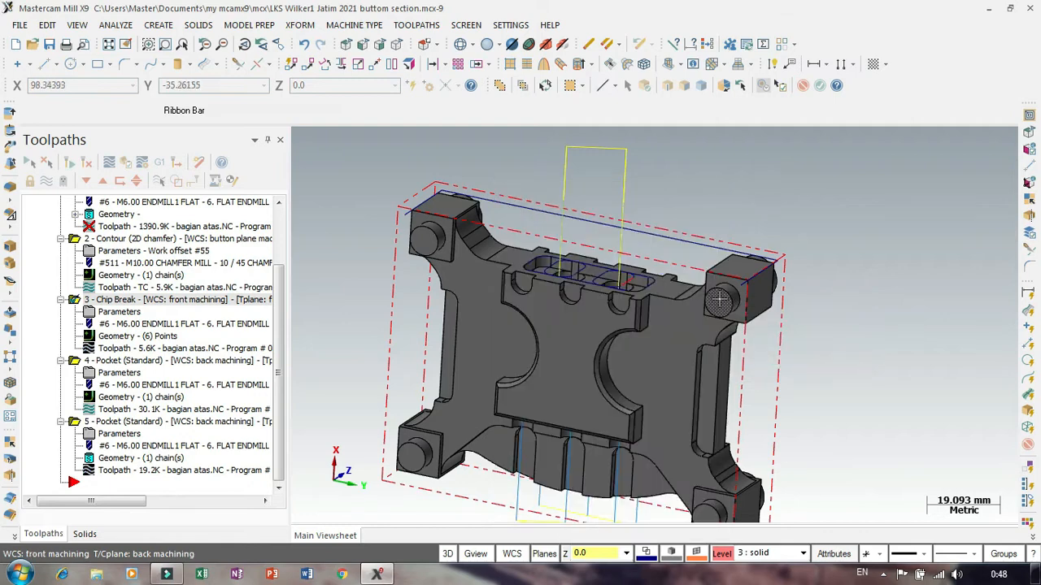
pyautogui.click(525, 554)
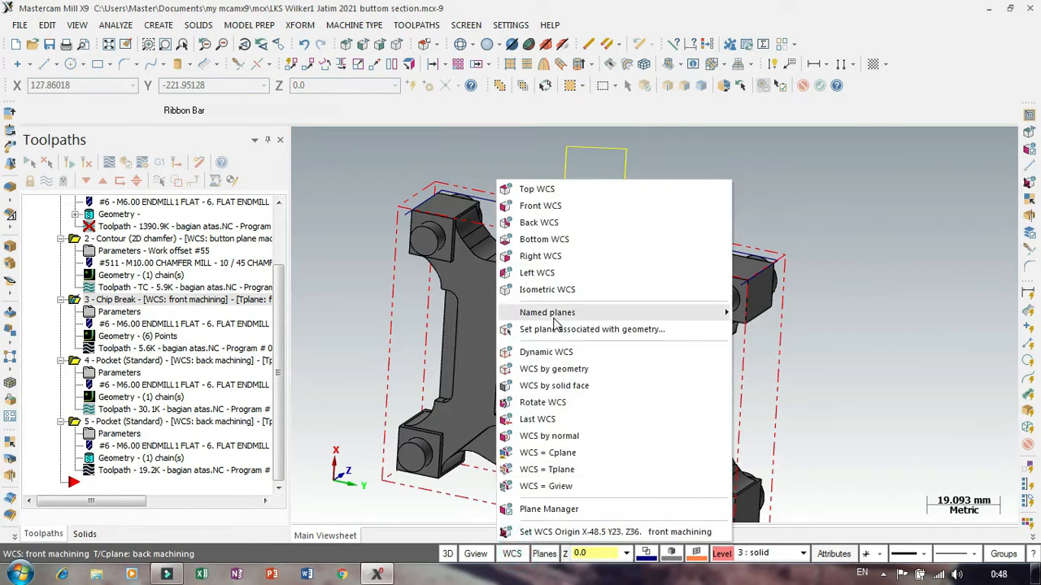
pyautogui.moveTo(567, 316)
pyautogui.click(787, 348)
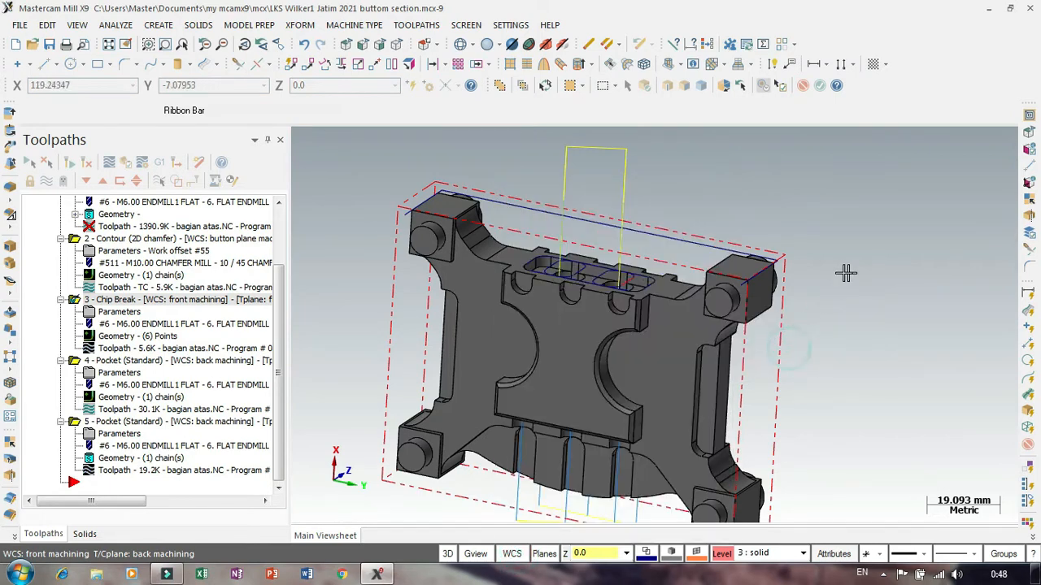
pyautogui.rightClick(841, 276)
pyautogui.click(875, 380)
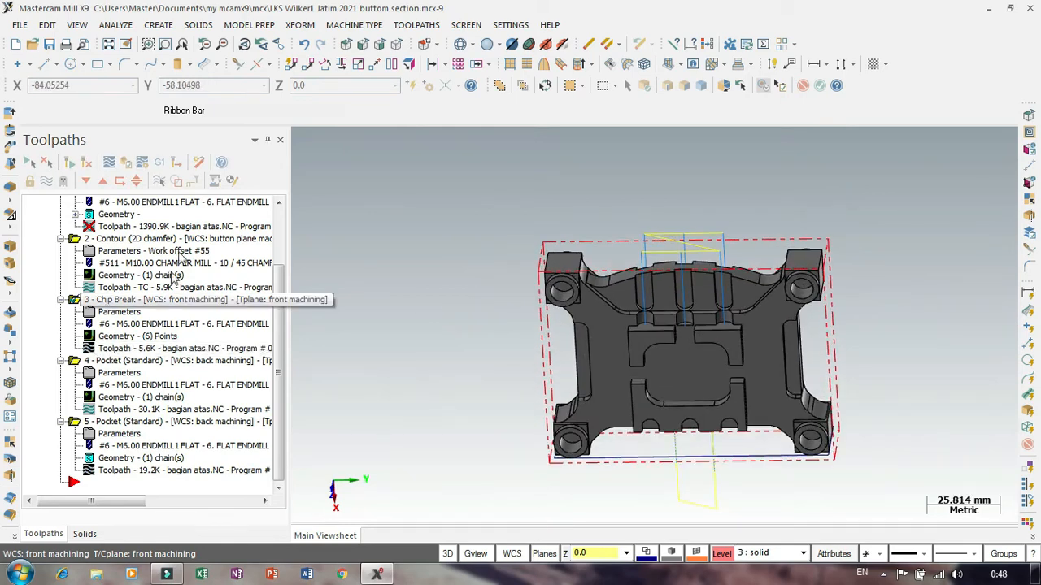
# Post only the selected Chip Break operation to an NC file named bagian depan.
pyautogui.click(158, 171)
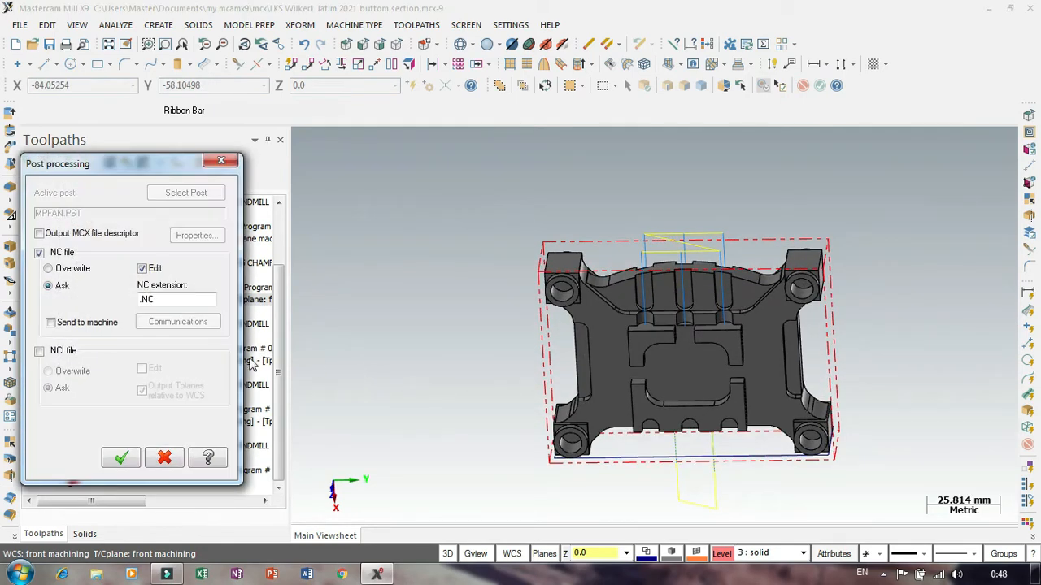
pyautogui.click(122, 457)
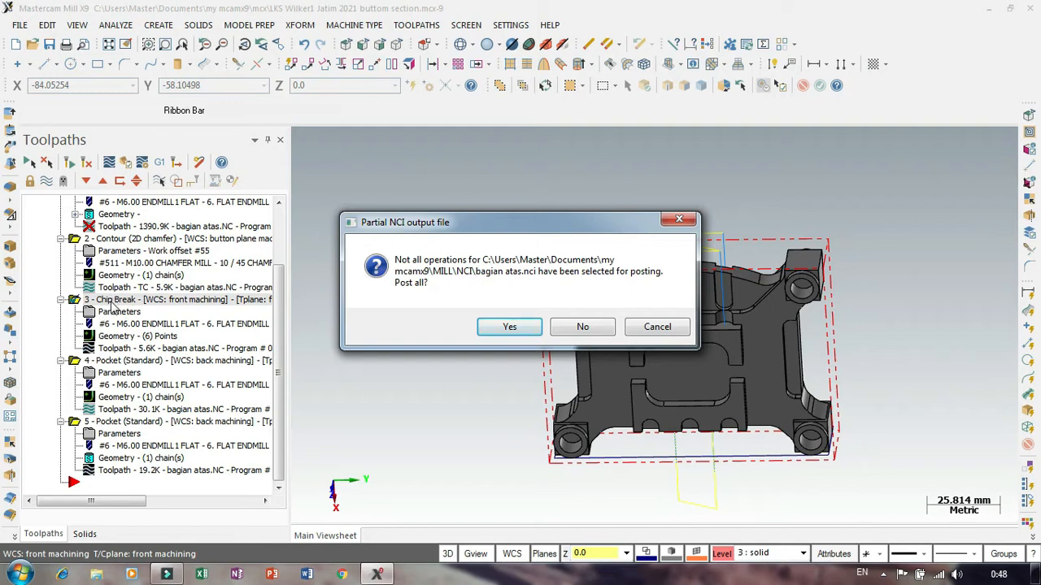
pyautogui.click(574, 327)
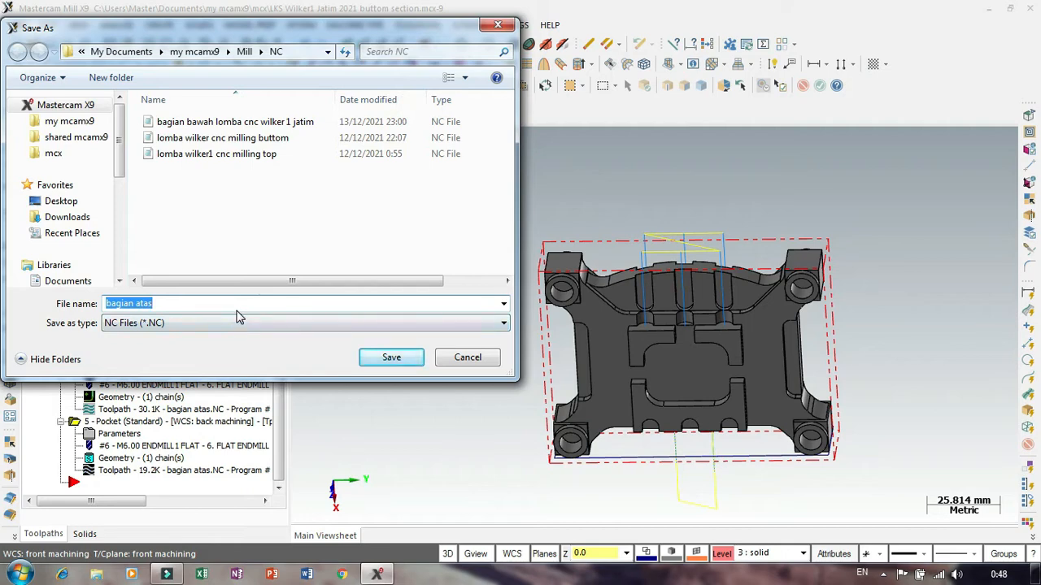
pyautogui.write('bagian')
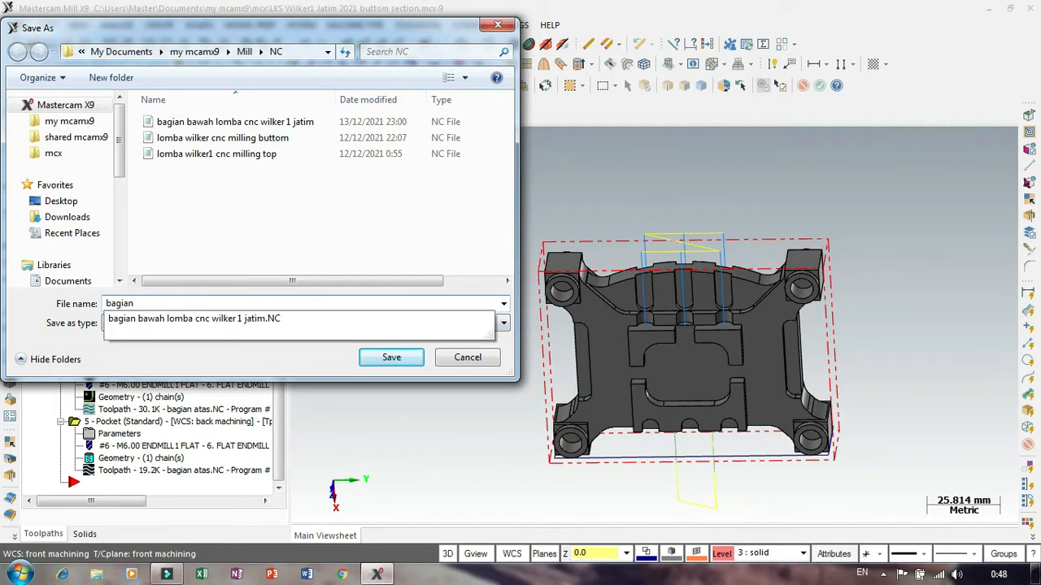
pyautogui.write(' depan')
pyautogui.press('Return')
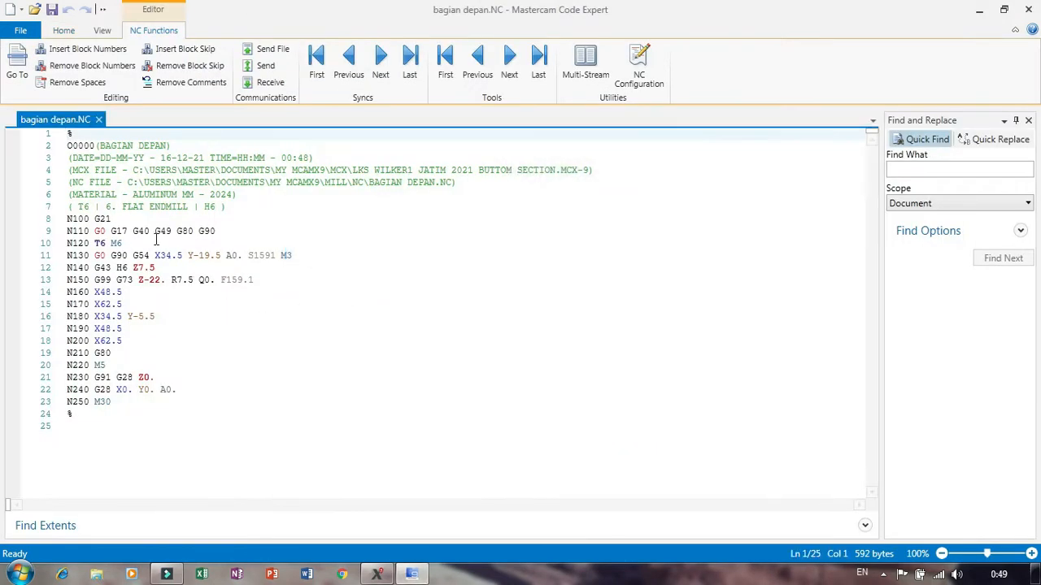
# Examine the tool change, work offset and drilling blocks in the posted bagian depan code.
pyautogui.moveTo(252, 400); pyautogui.dragTo(90, 244)
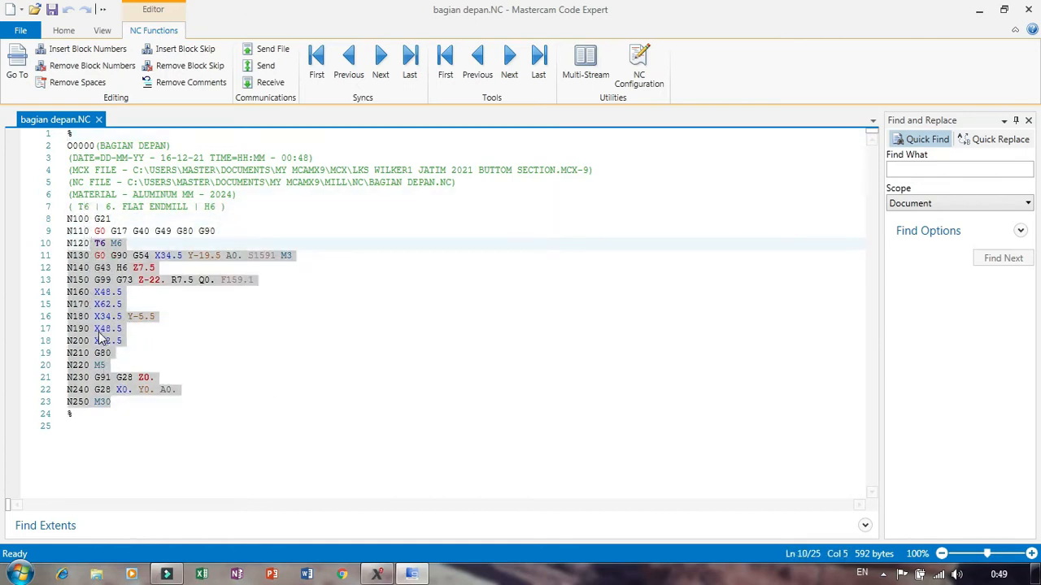
pyautogui.doubleClick(137, 255)
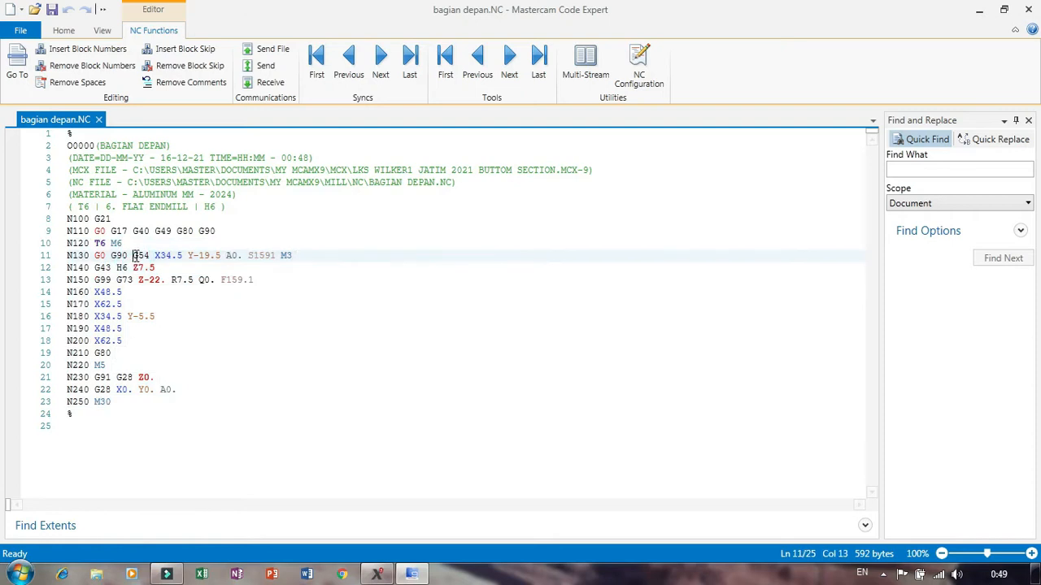
pyautogui.moveTo(140, 257)
pyautogui.mouseDown()
pyautogui.moveTo(152, 262)
pyautogui.moveTo(150, 252)
pyautogui.mouseUp()
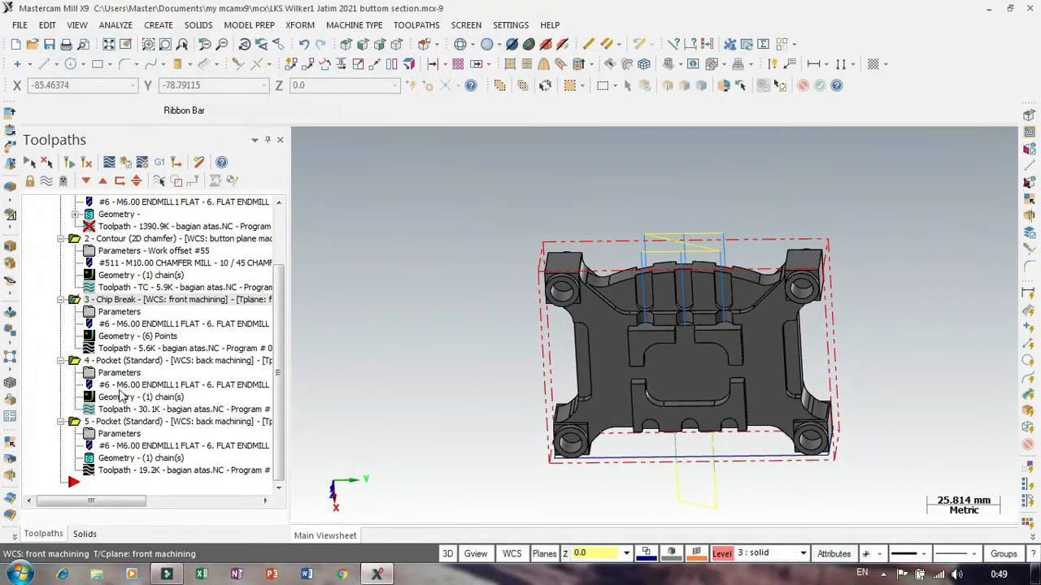
# Select the two Pocket operations and make back machining the active WCS with its top view and planes.
pyautogui.click(78, 362)
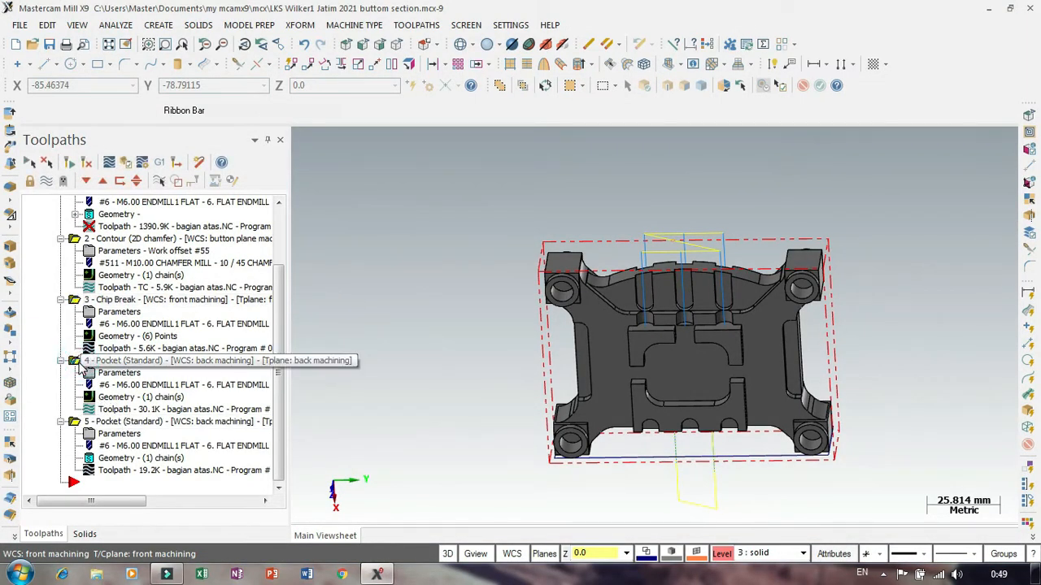
pyautogui.click(89, 425)
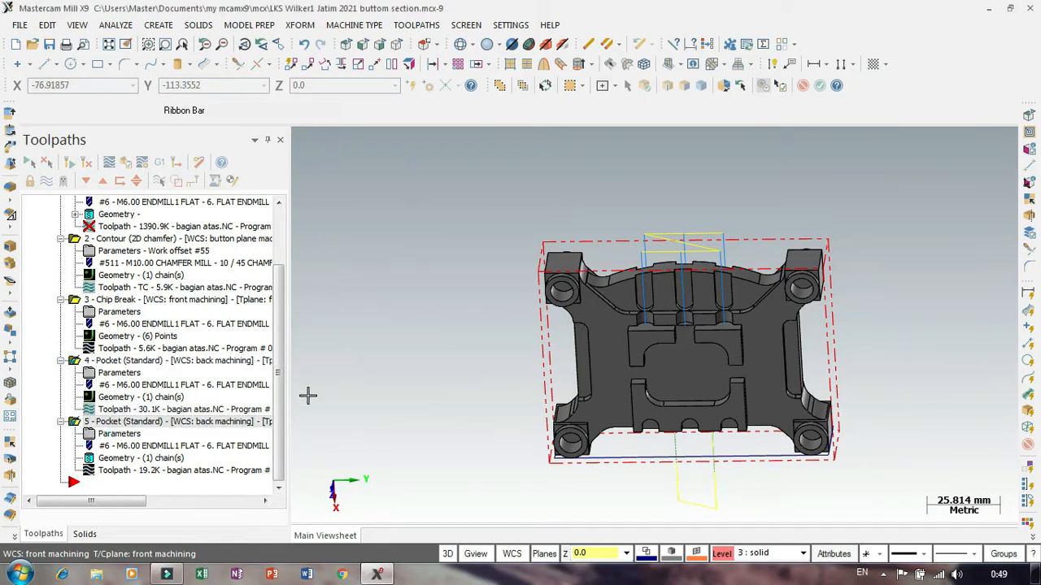
pyautogui.click(514, 556)
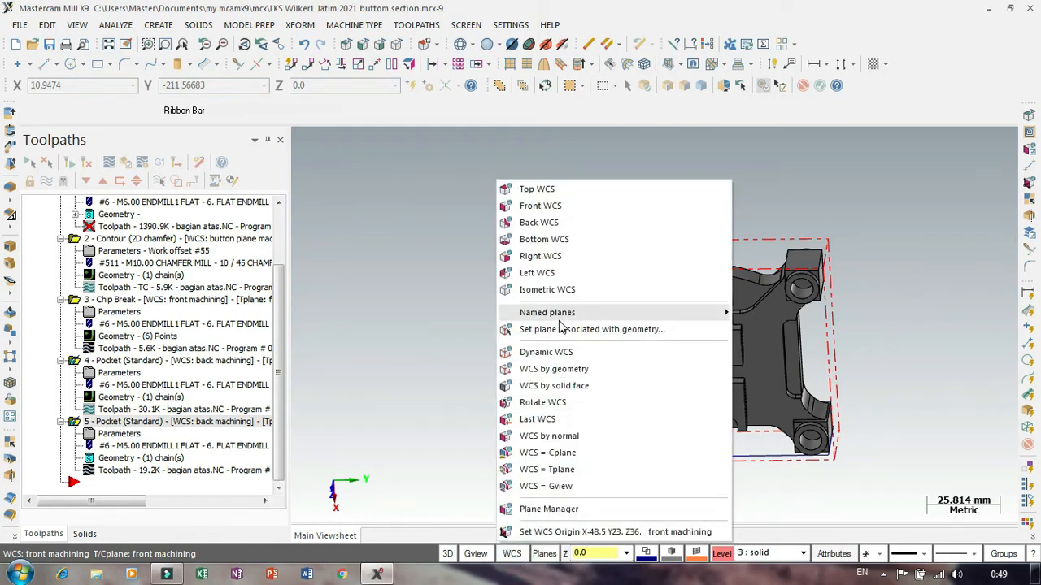
pyautogui.moveTo(560, 321)
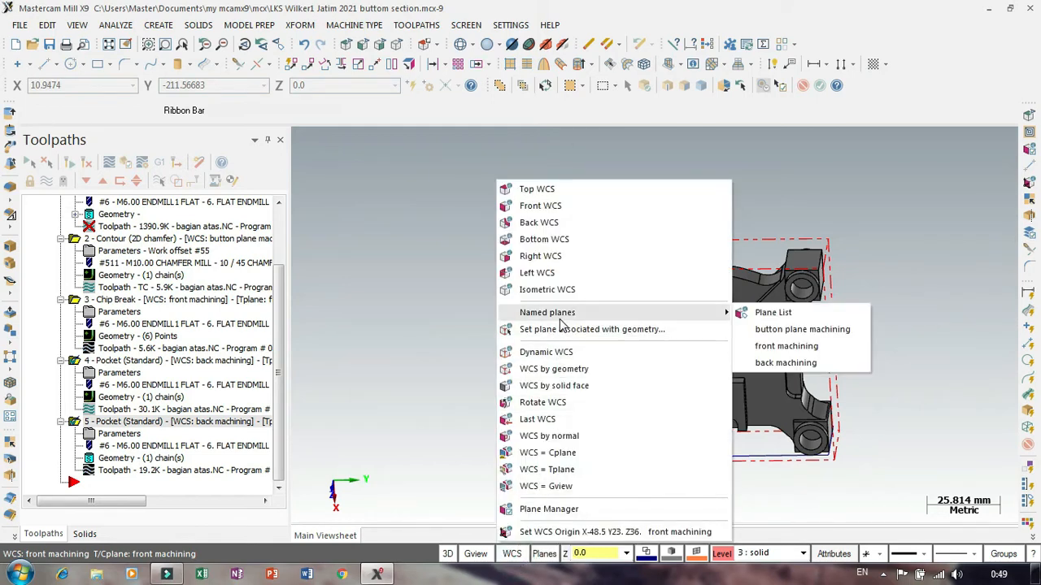
pyautogui.click(771, 366)
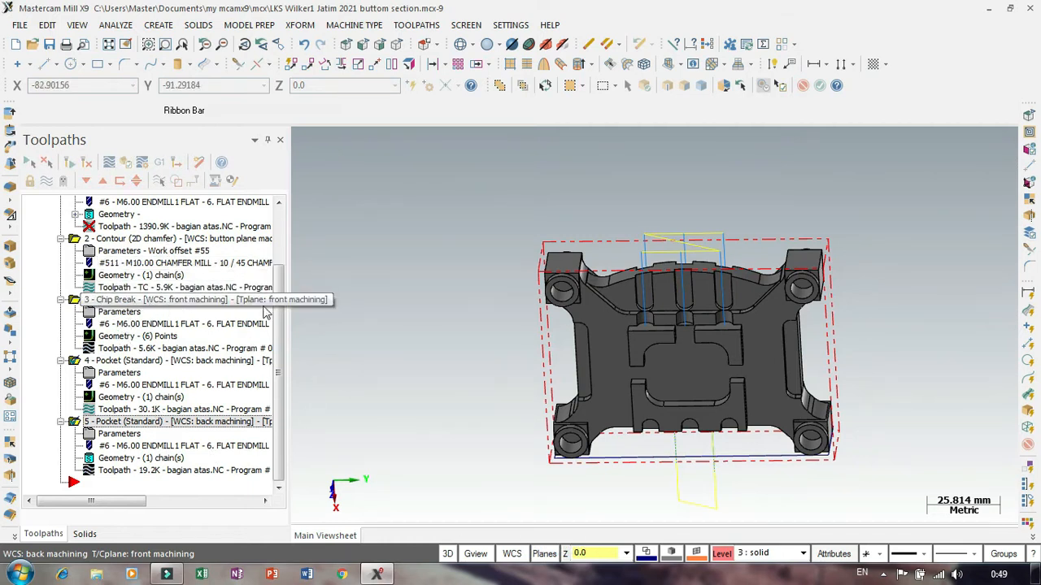
pyautogui.rightClick(453, 330)
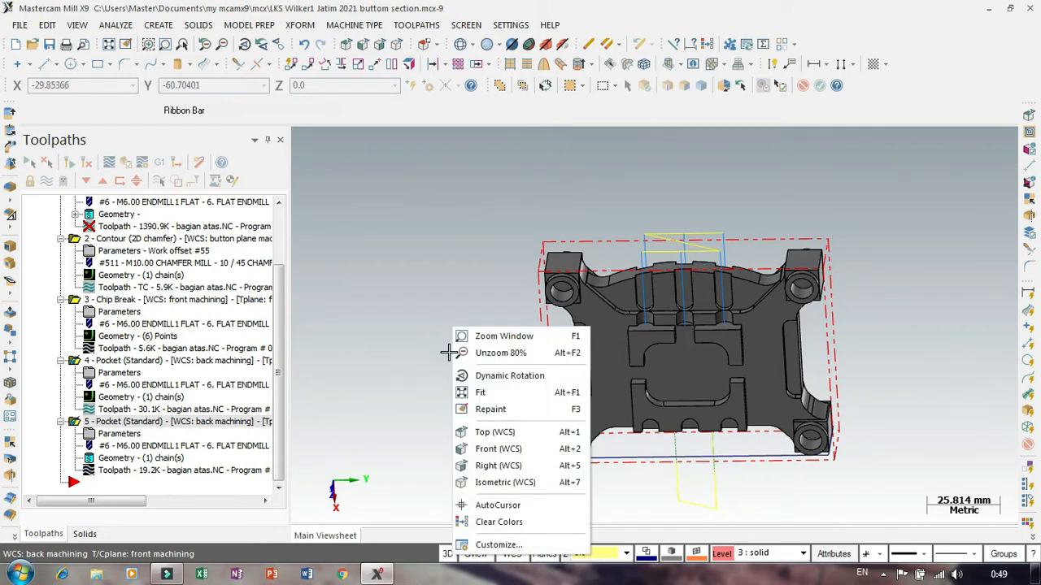
pyautogui.click(496, 435)
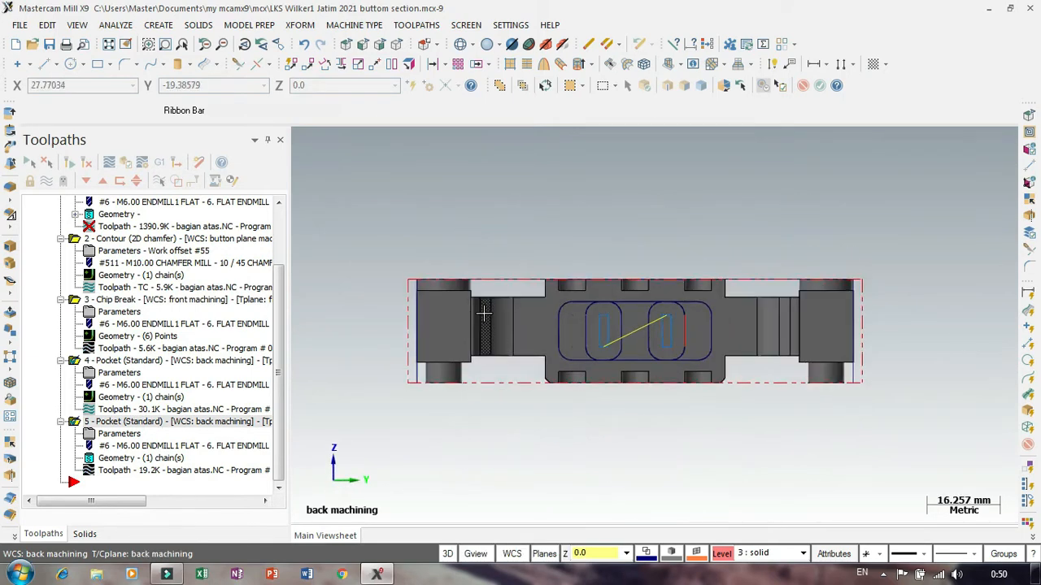
pyautogui.moveTo(494, 417); pyautogui.dragTo(480, 331, button='middle')
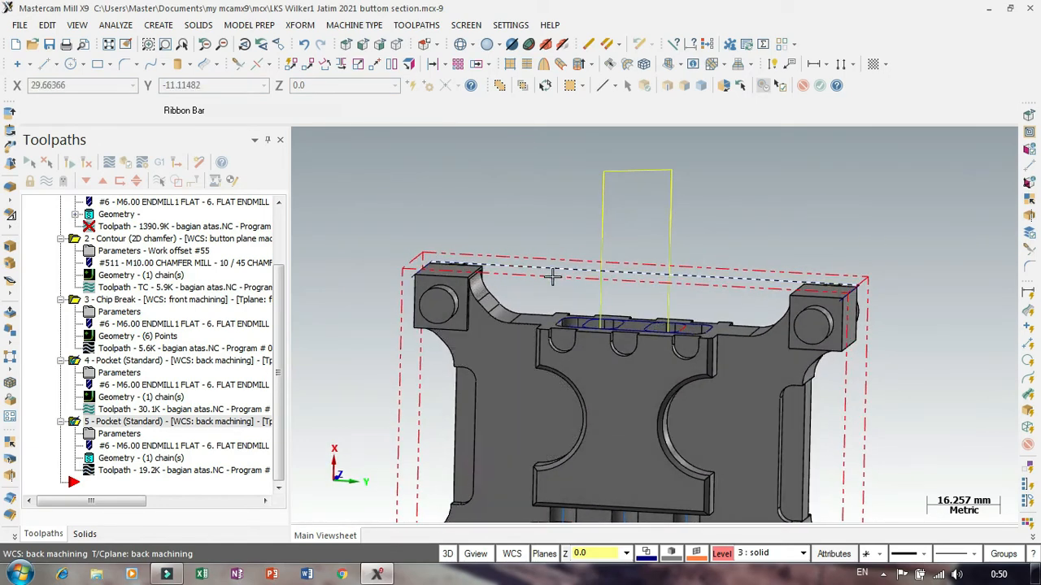
# Post only the two back machining Pocket operations to an NC file named bagian belakang.
pyautogui.click(81, 362)
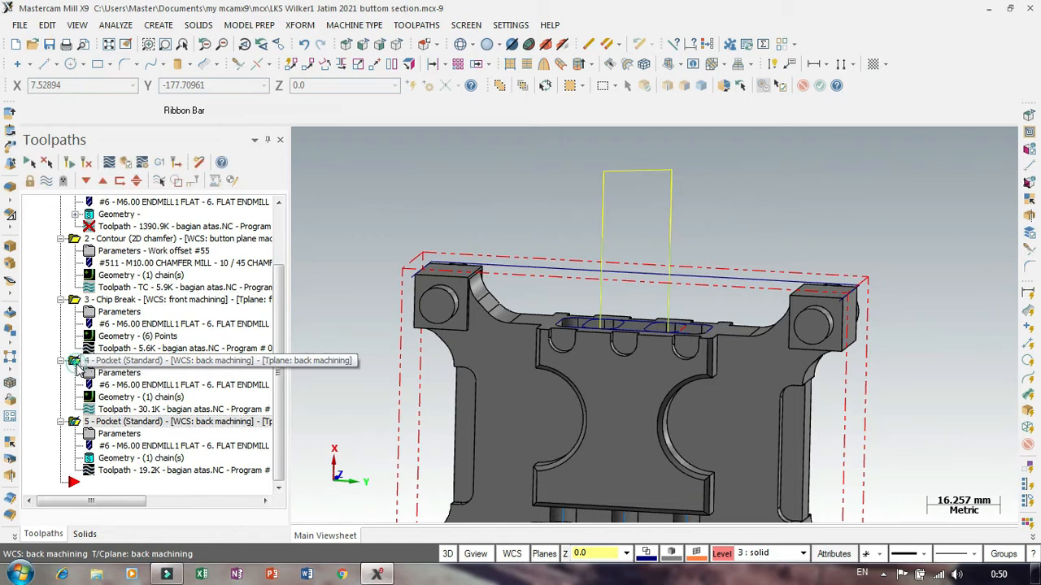
pyautogui.click(82, 423)
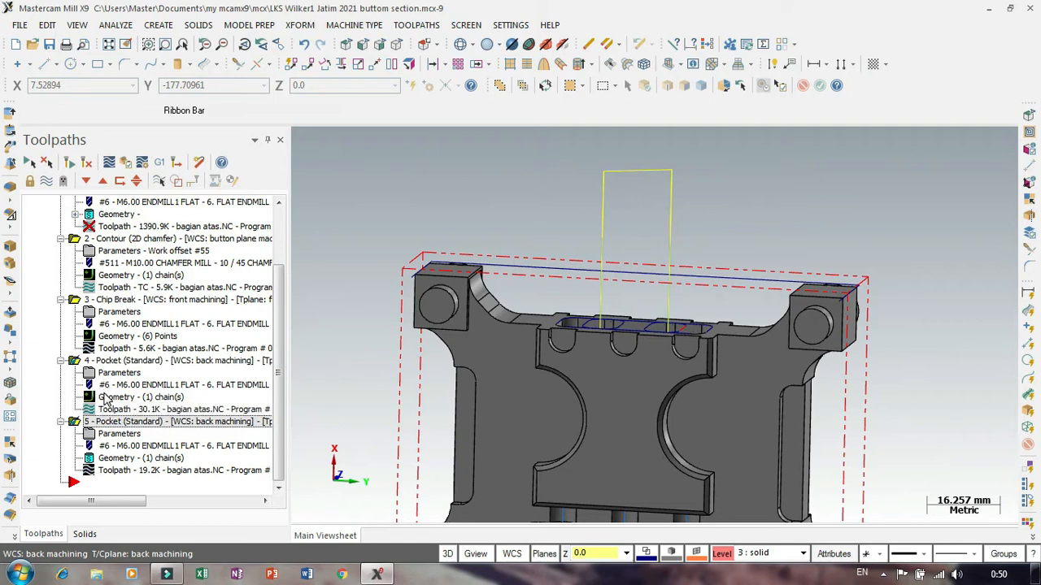
pyautogui.click(156, 166)
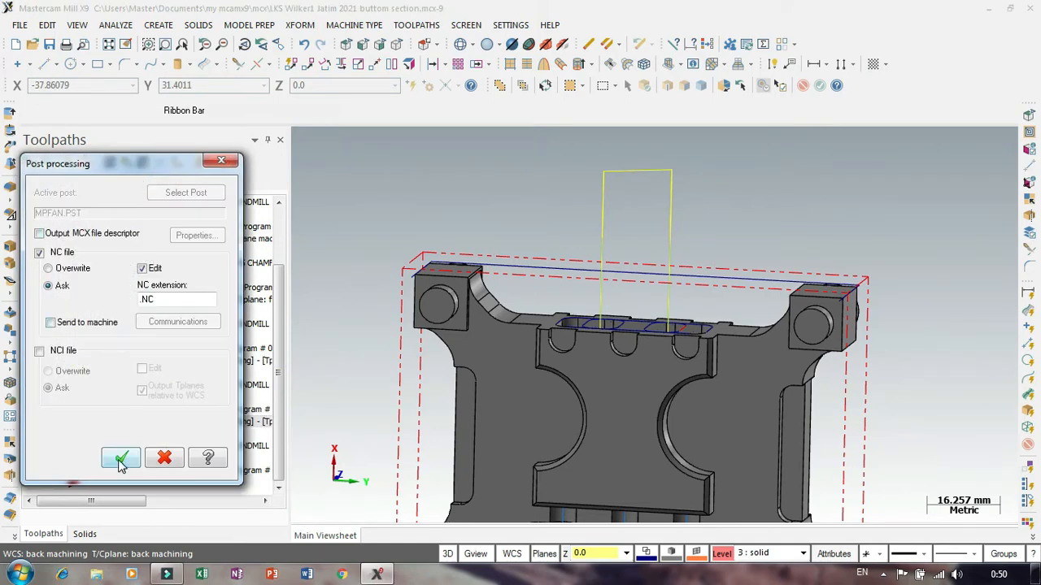
pyautogui.click(121, 459)
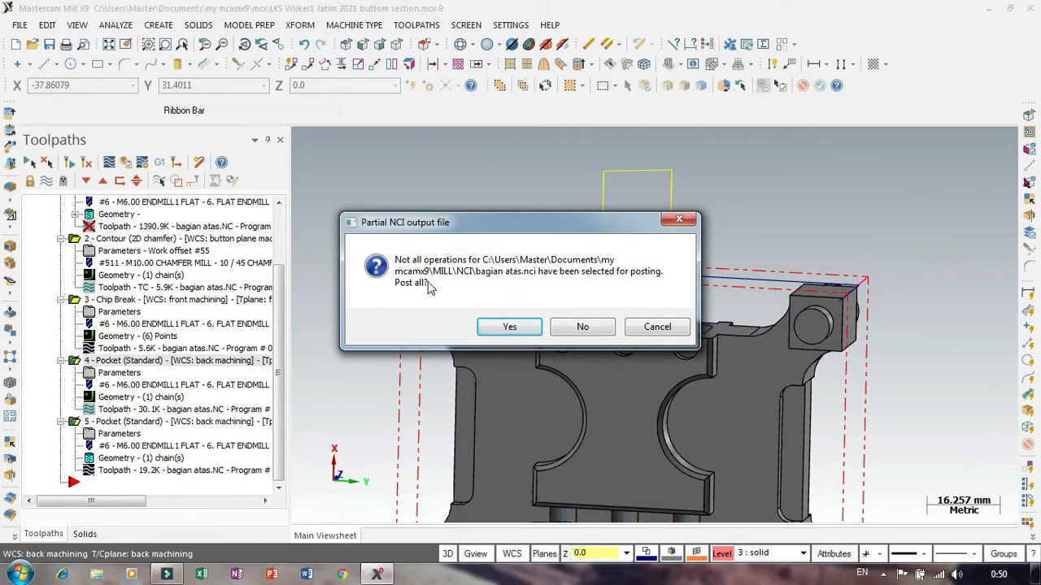
pyautogui.click(592, 335)
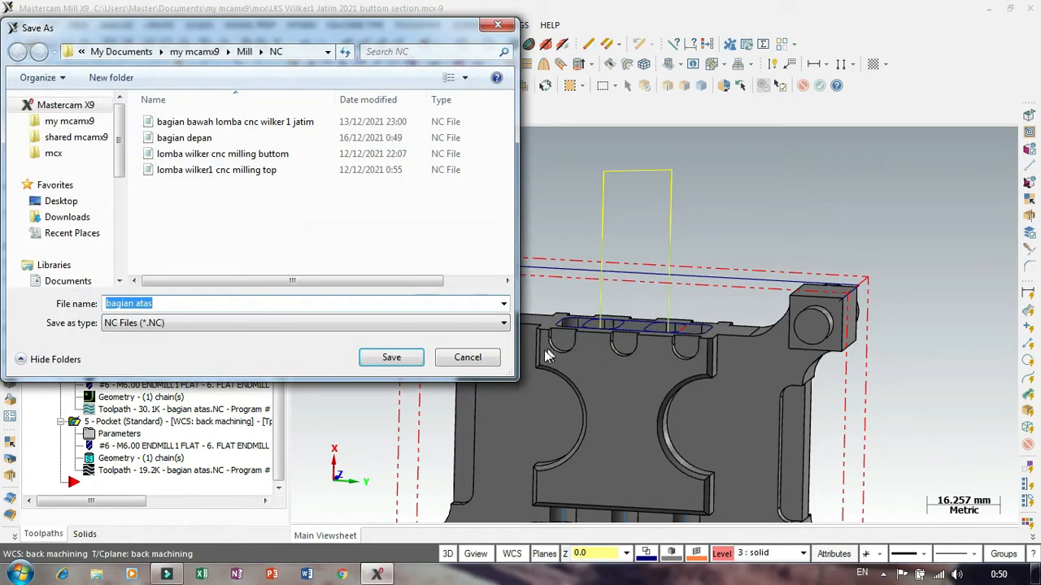
pyautogui.write('bag')
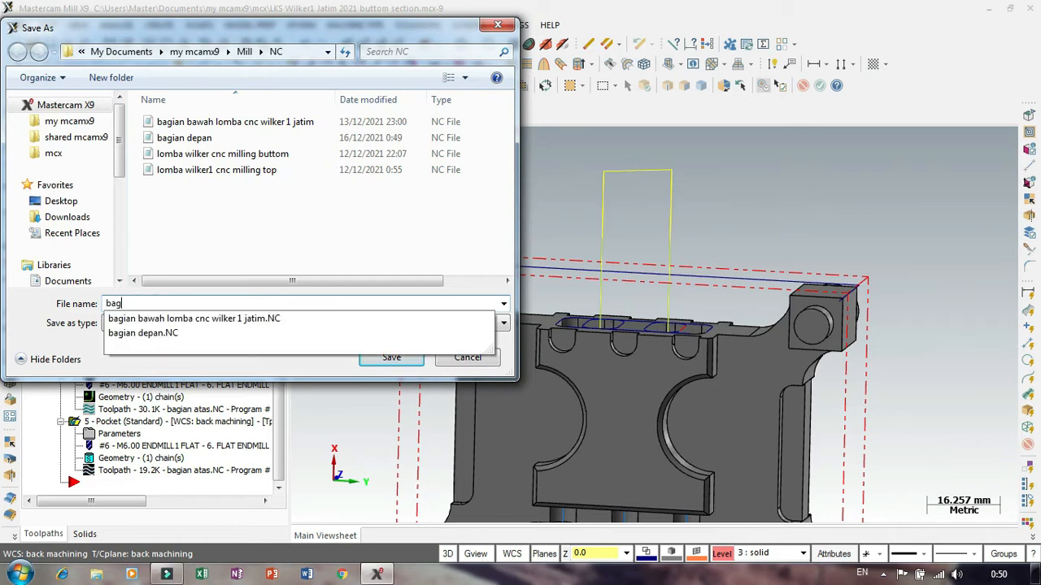
pyautogui.write('ian bawah')
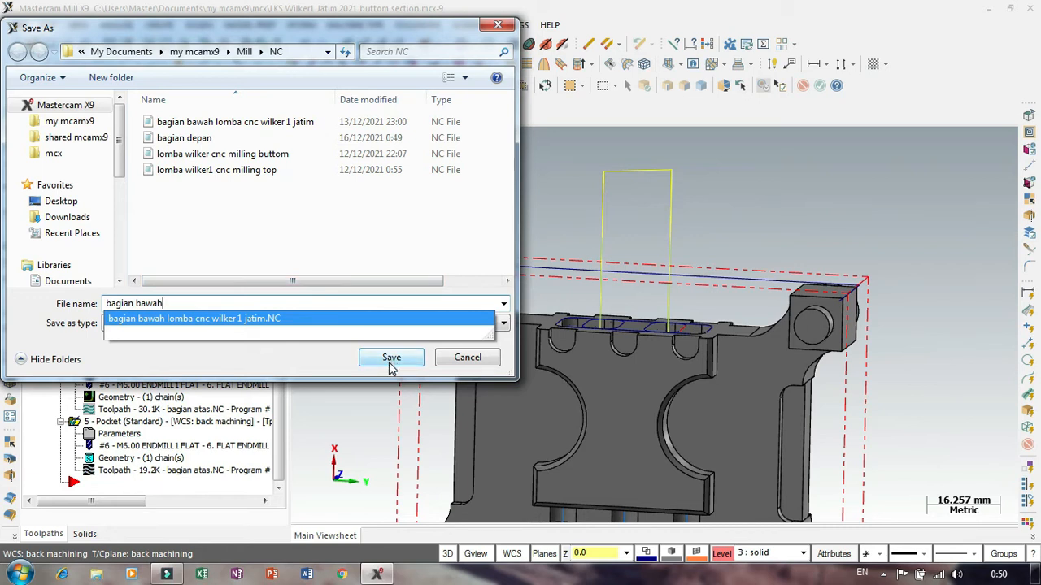
pyautogui.doubleClick(149, 303)
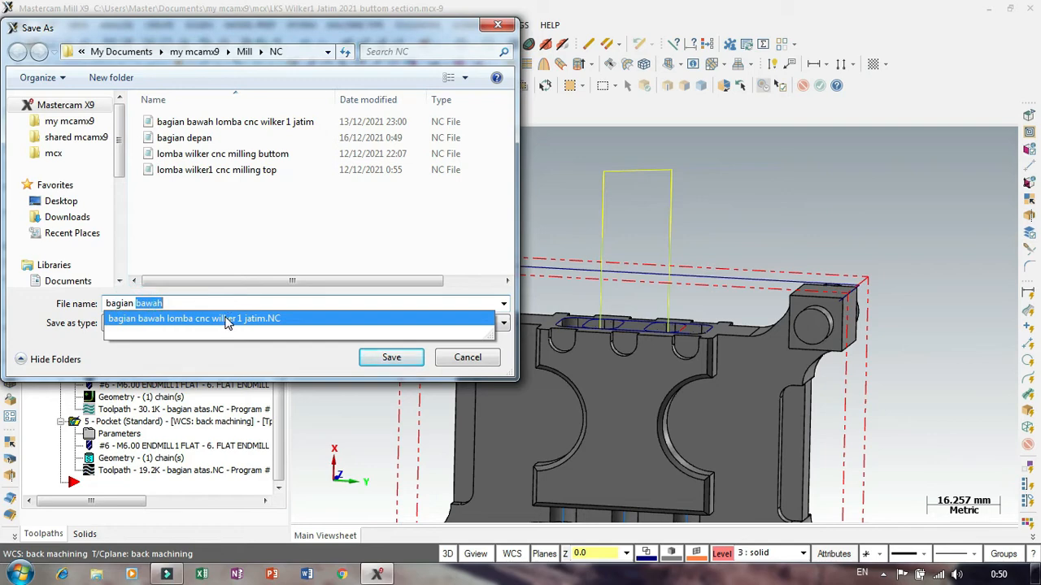
pyautogui.write('belakang')
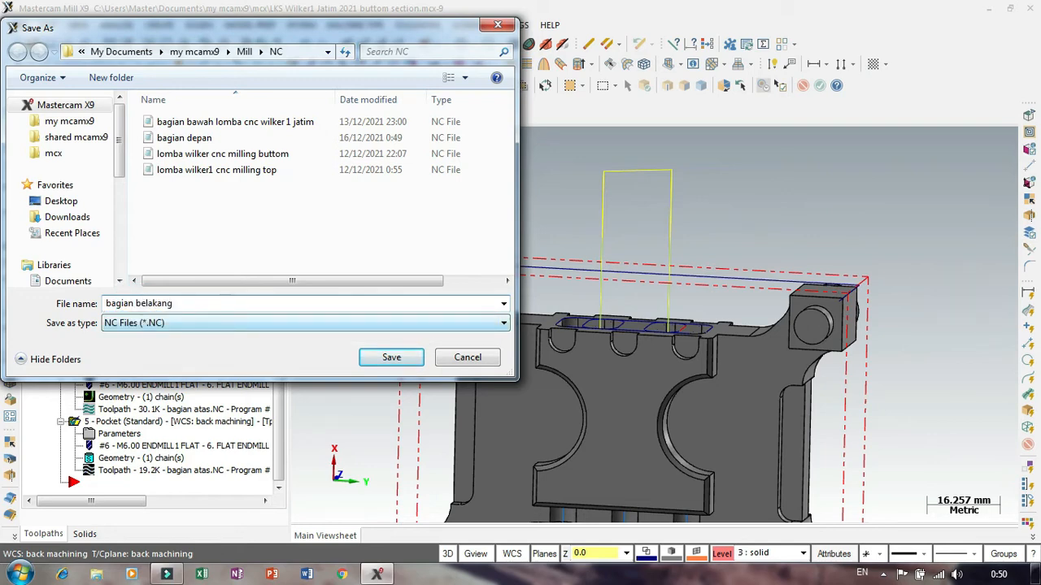
pyautogui.click(390, 356)
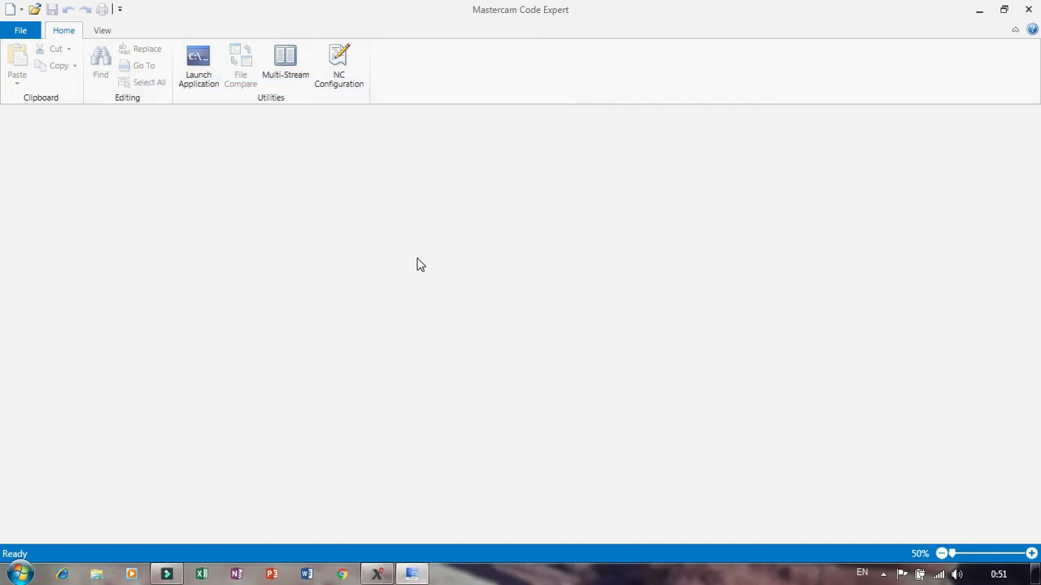
# Read through the posted bagian belakang code from start to end and close the code editor.
pyautogui.scroll(-12, 263, 277)
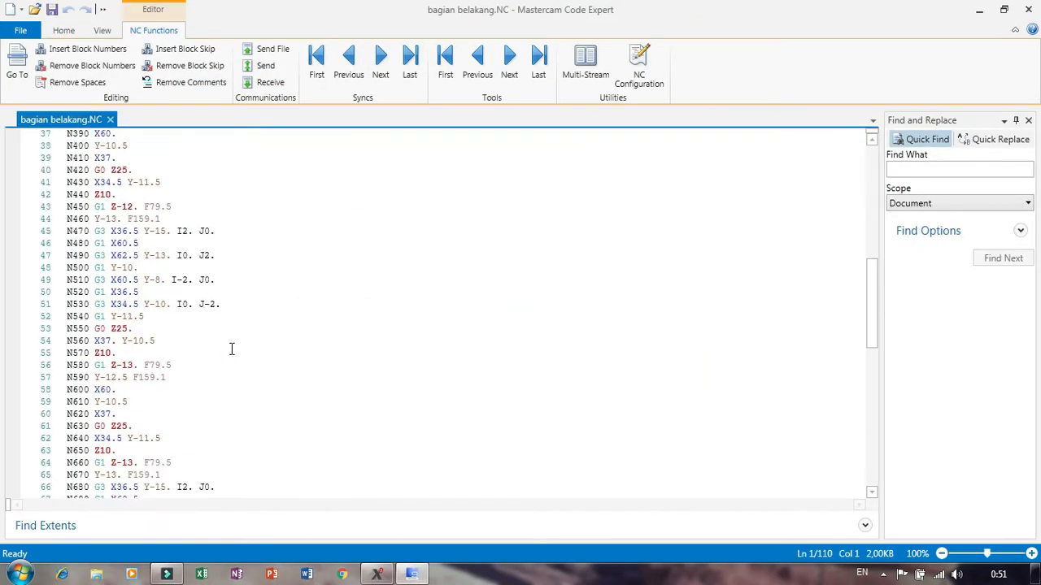
pyautogui.scroll(-15, 236, 355)
pyautogui.scroll(20, 251, 392)
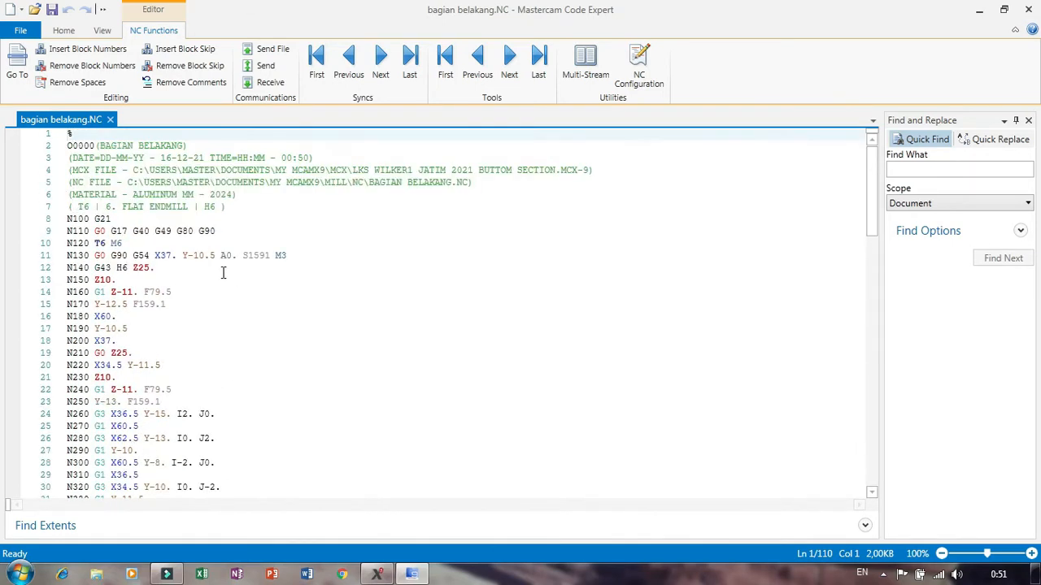
pyautogui.click(199, 243)
pyautogui.scroll(-6, 488, 301)
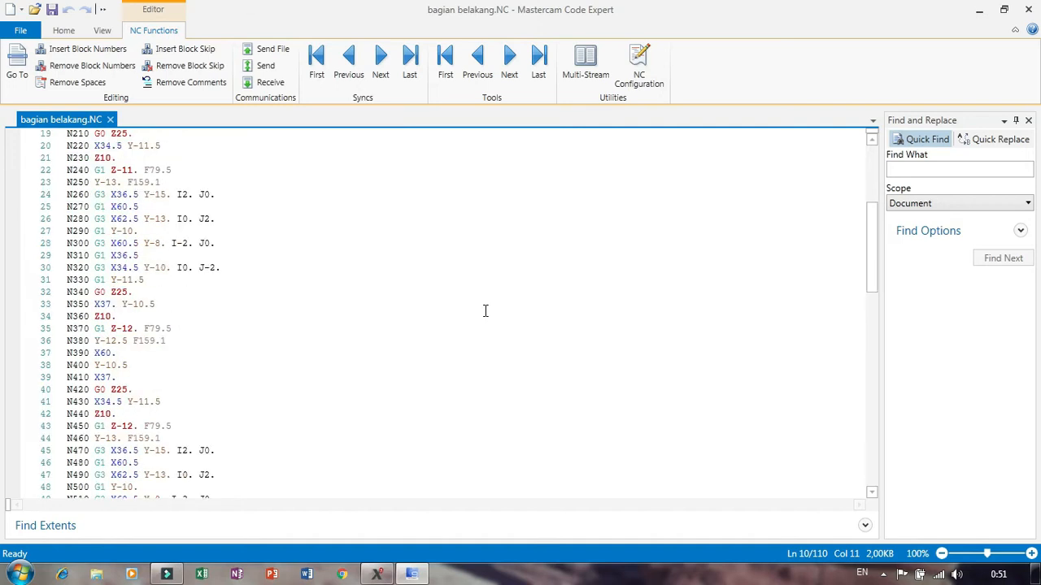
pyautogui.scroll(6, 485, 311)
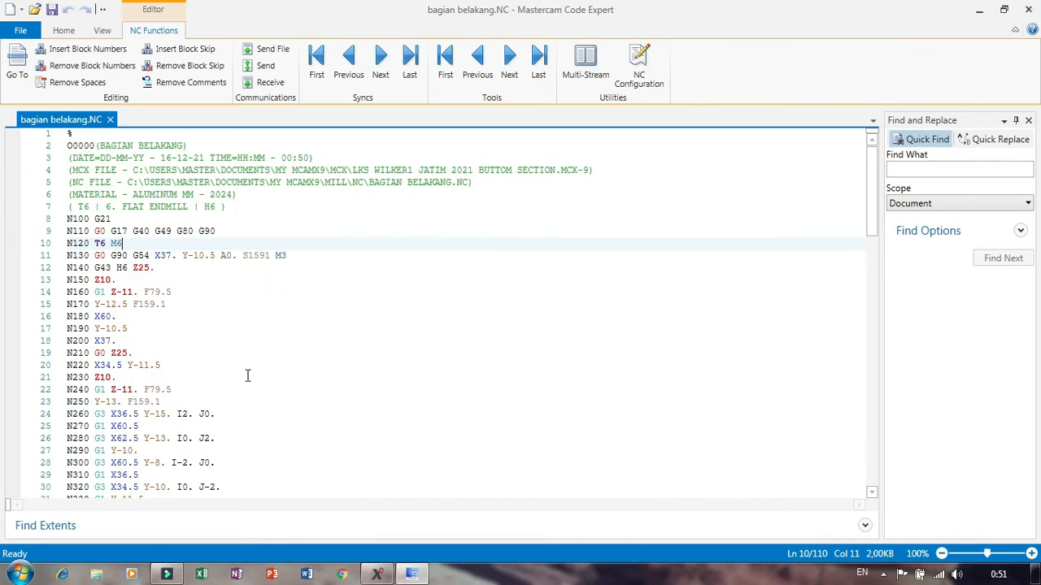
pyautogui.scroll(-7, 248, 376)
pyautogui.scroll(7, 249, 377)
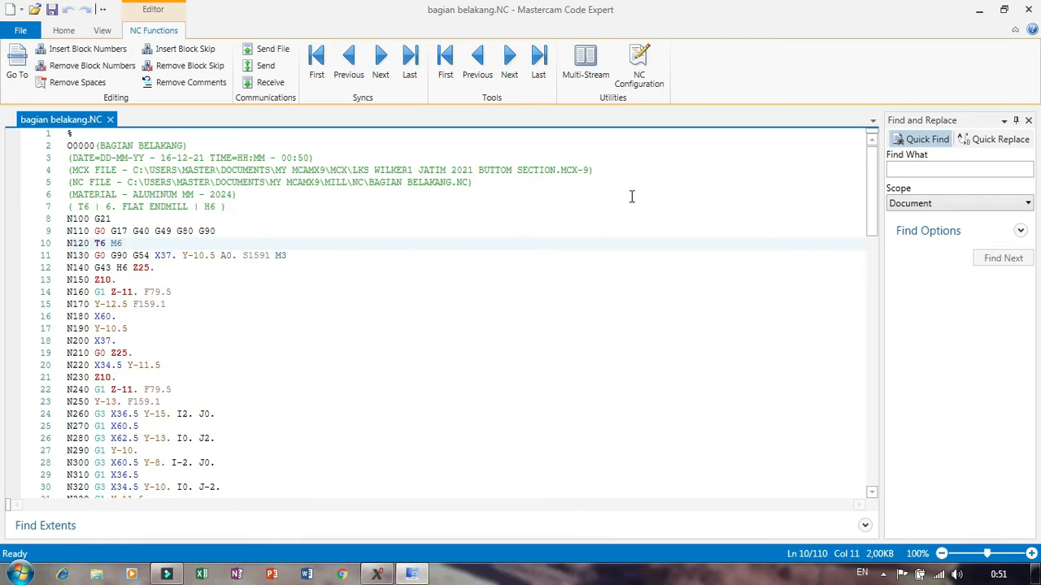
pyautogui.click(1032, 13)
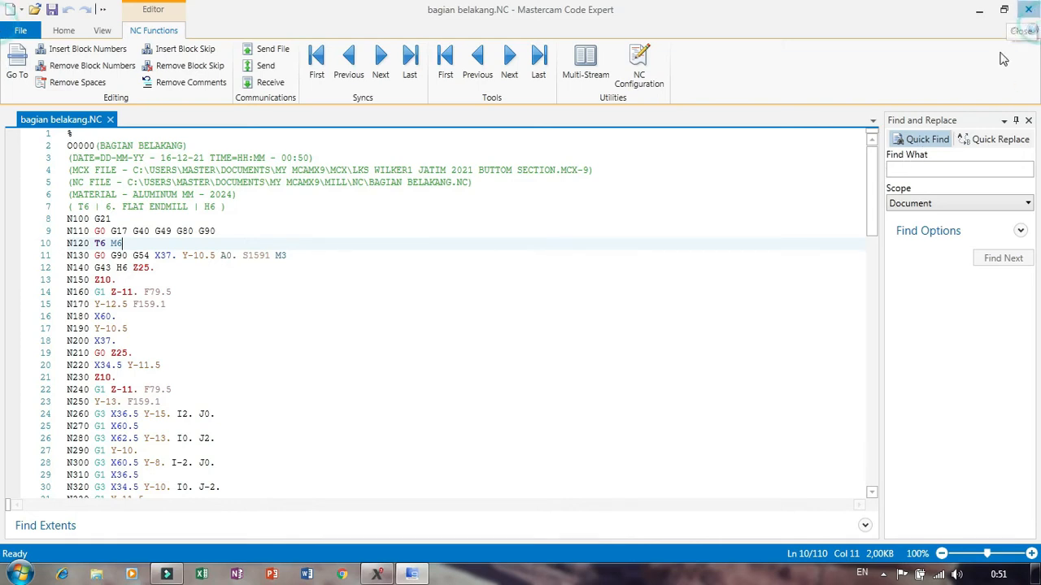
# Select all machining operations, regenerate their toolpaths, and save the part file.
pyautogui.scroll(-4, 537, 277)
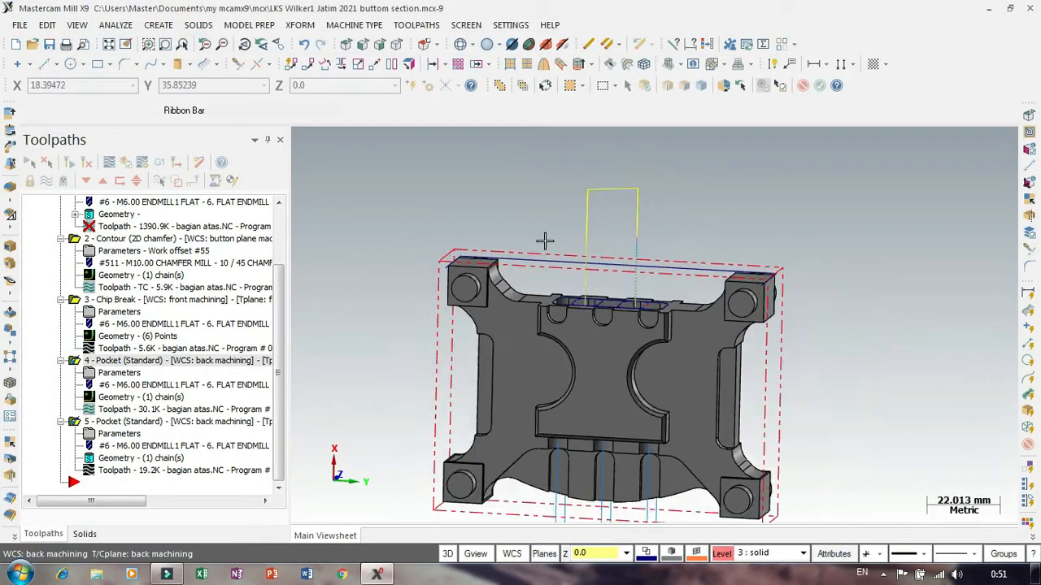
pyautogui.moveTo(441, 263); pyautogui.dragTo(418, 439, button='middle')
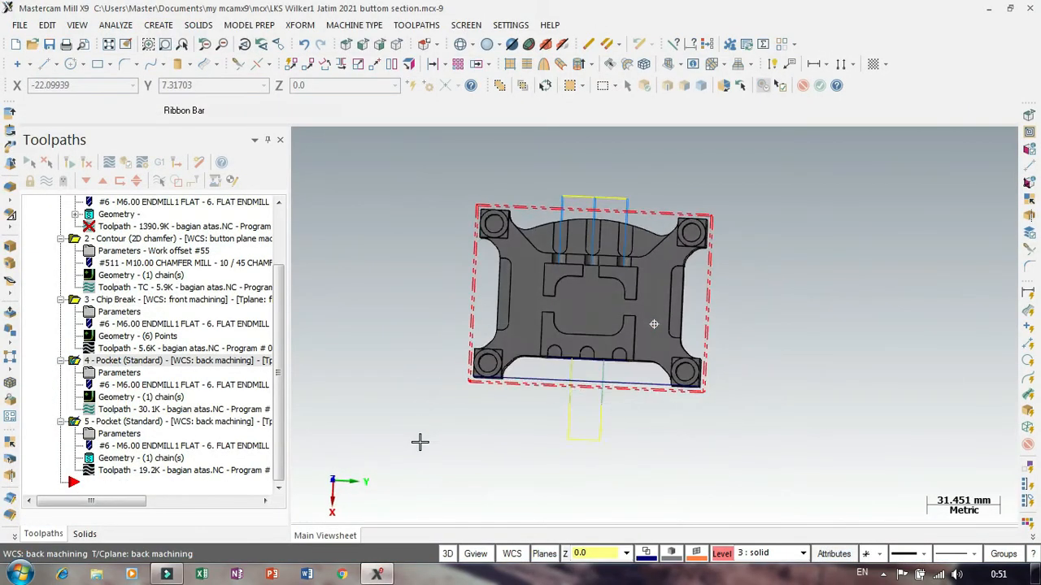
pyautogui.click(33, 165)
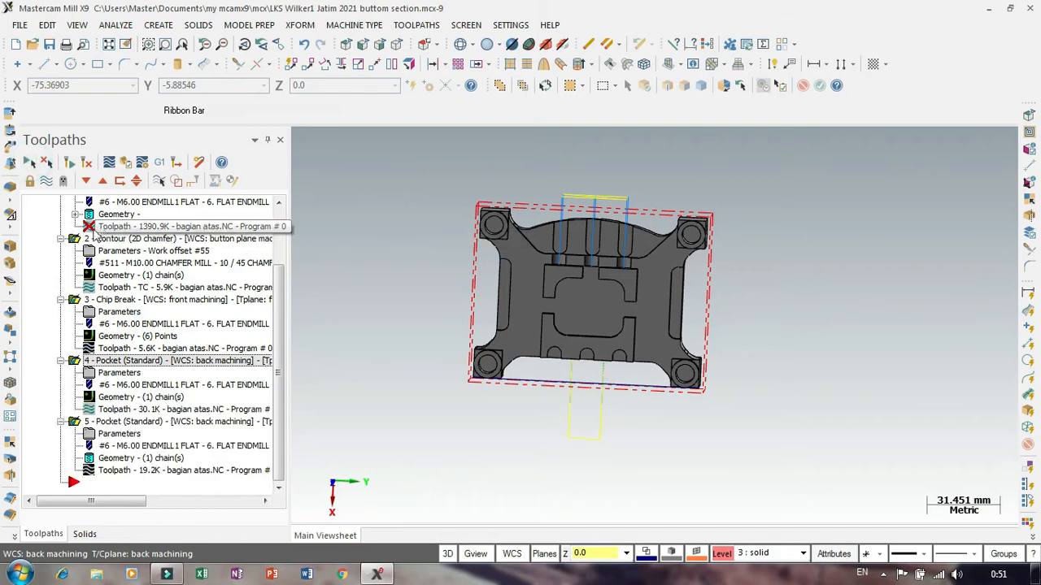
pyautogui.click(69, 164)
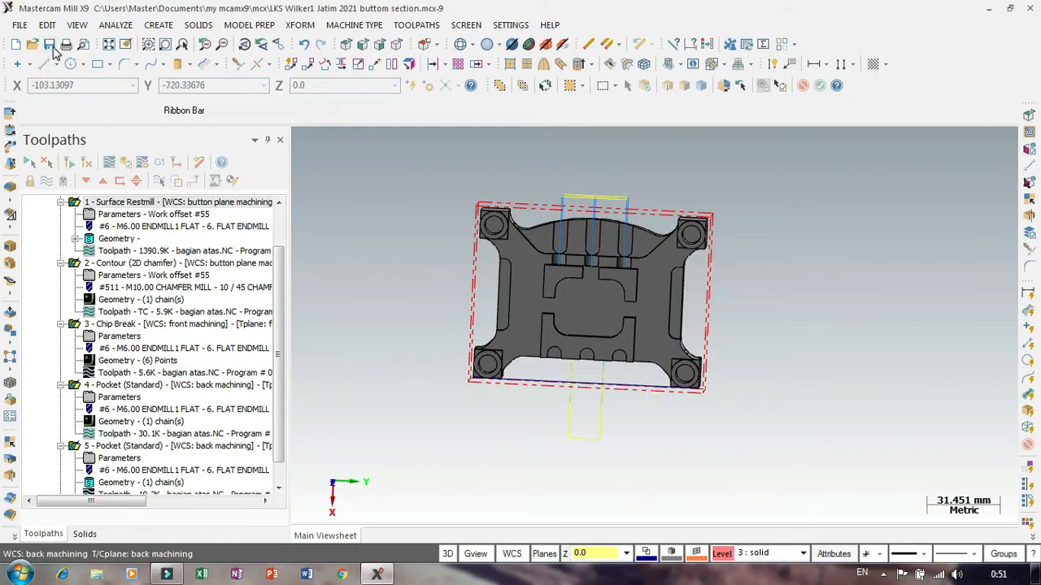
pyautogui.click(49, 44)
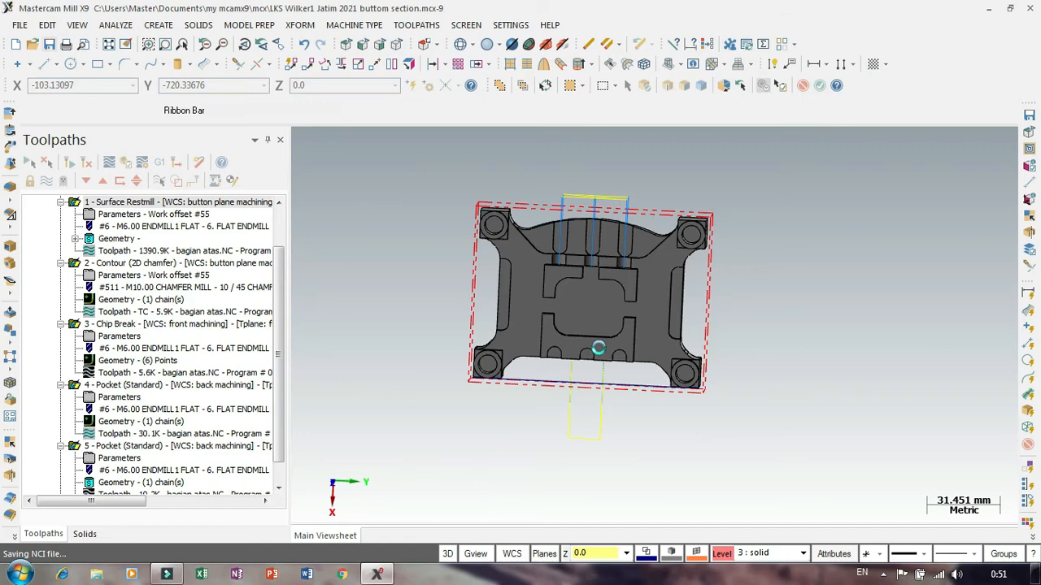
# Examine the bottom section model from several angles, including the round bosses on its corner posts and the slots along its front edge.
pyautogui.scroll(-4, 667, 317)
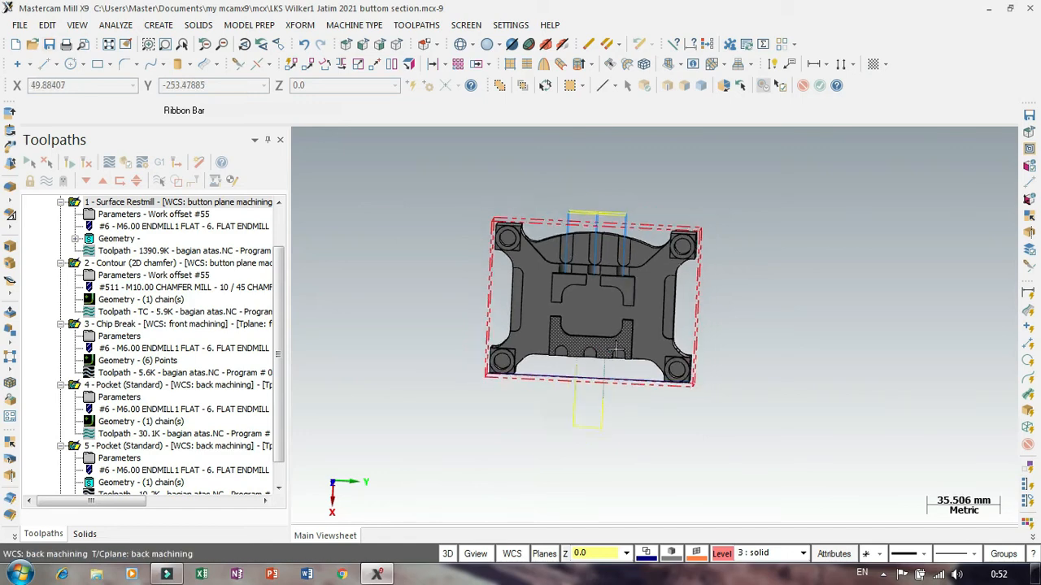
pyautogui.moveTo(689, 300); pyautogui.dragTo(690, 329, button='middle')
pyautogui.rightClick(689, 329)
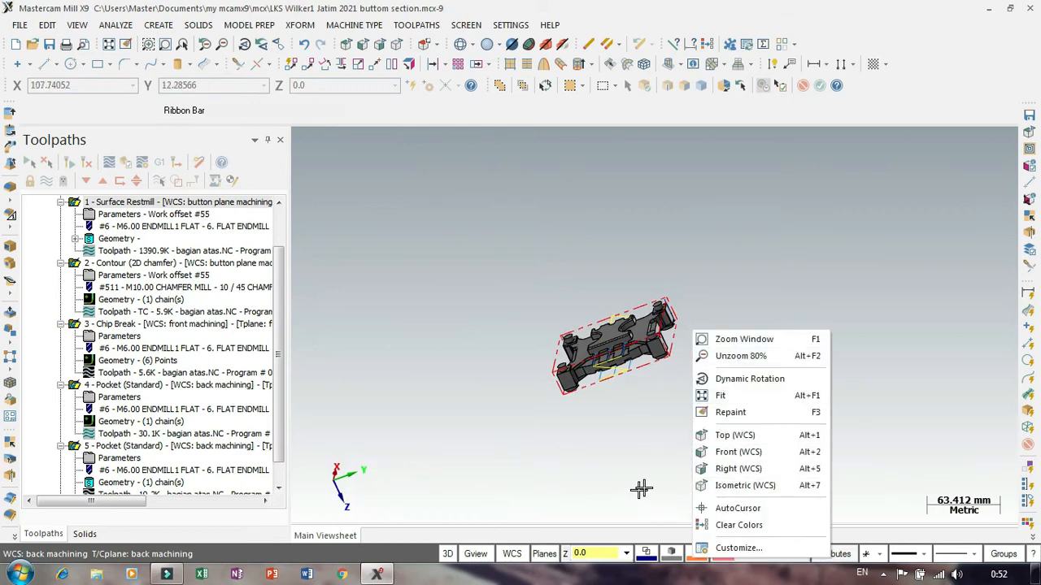
pyautogui.click(625, 460)
pyautogui.scroll(2, 615, 429)
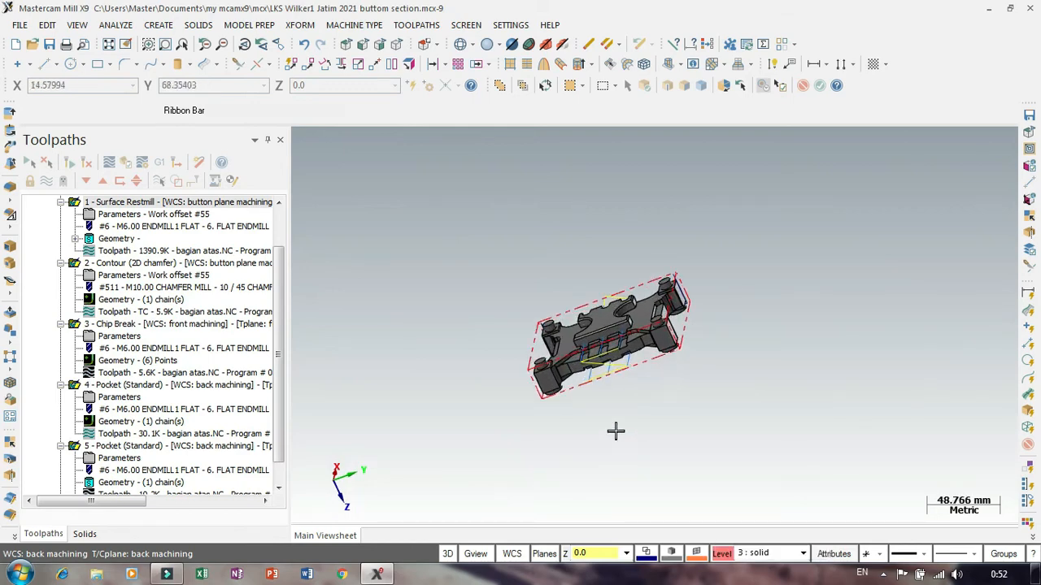
pyautogui.rightClick(676, 412)
pyautogui.click(587, 416)
pyautogui.scroll(3, 682, 413)
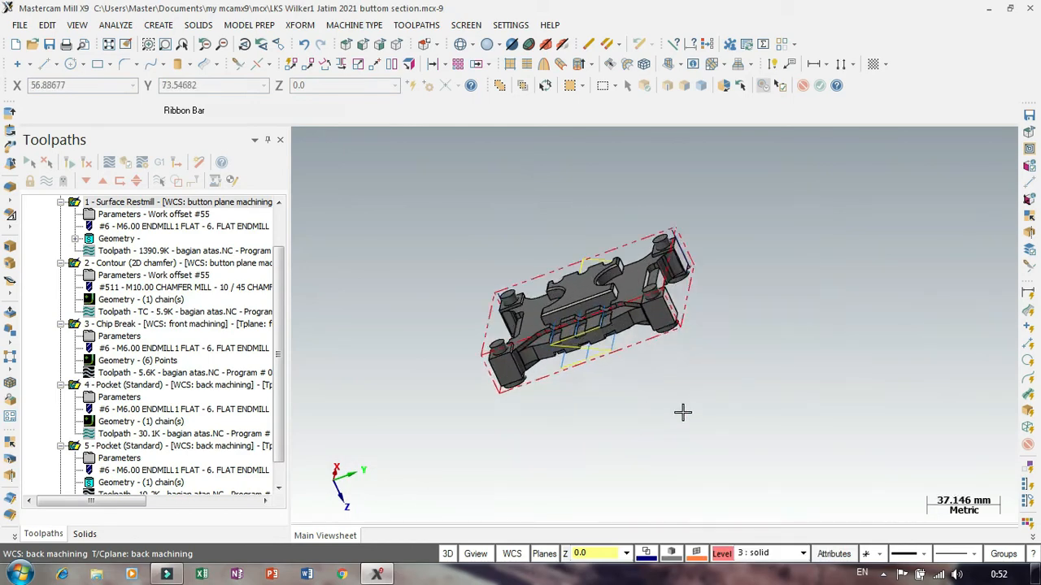
pyautogui.scroll(-1, 667, 413)
pyautogui.moveTo(642, 399); pyautogui.dragTo(681, 328, button='middle')
pyautogui.scroll(2, 521, 269)
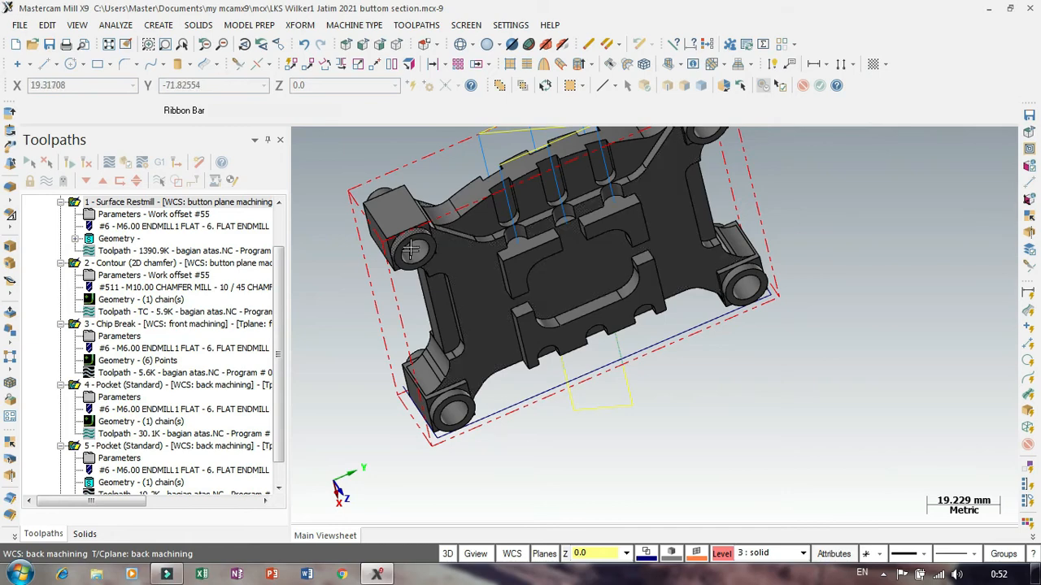
pyautogui.scroll(-1, 559, 372)
pyautogui.scroll(-1, 567, 379)
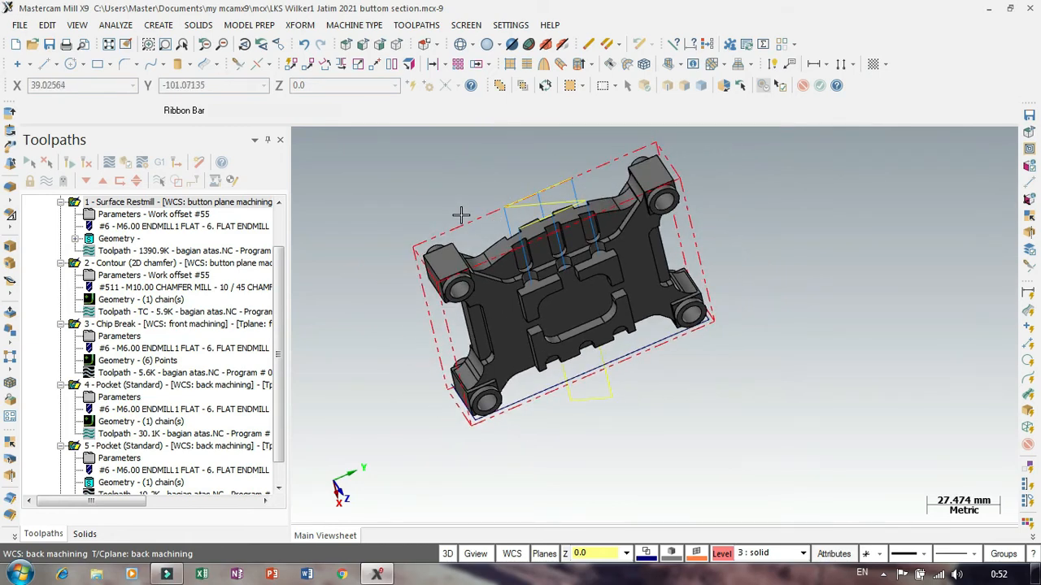
pyautogui.moveTo(470, 221); pyautogui.dragTo(500, 262, button='middle')
pyautogui.scroll(-3, 479, 267)
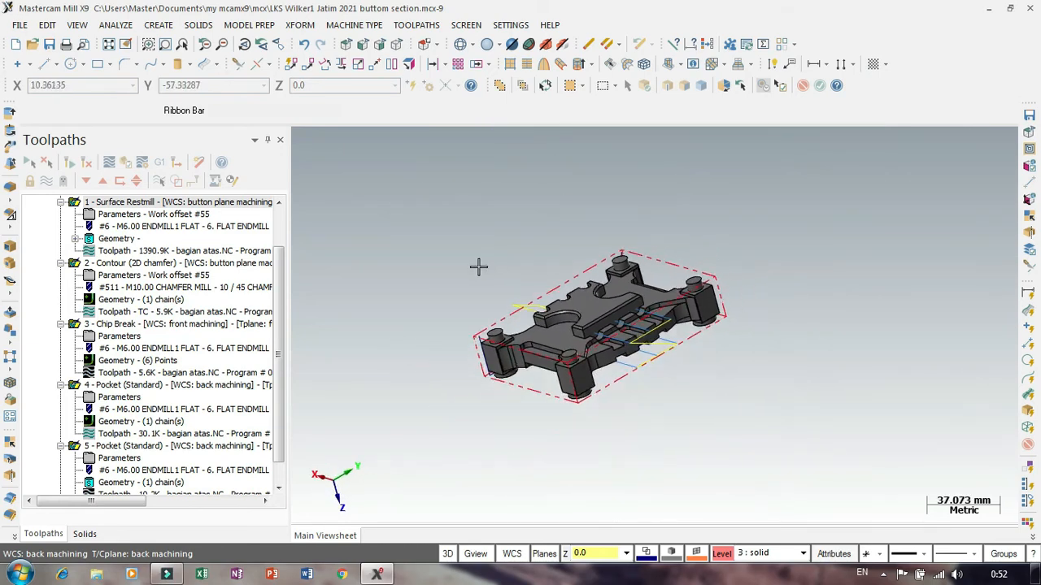
pyautogui.scroll(3, 560, 290)
pyautogui.scroll(7, 560, 290)
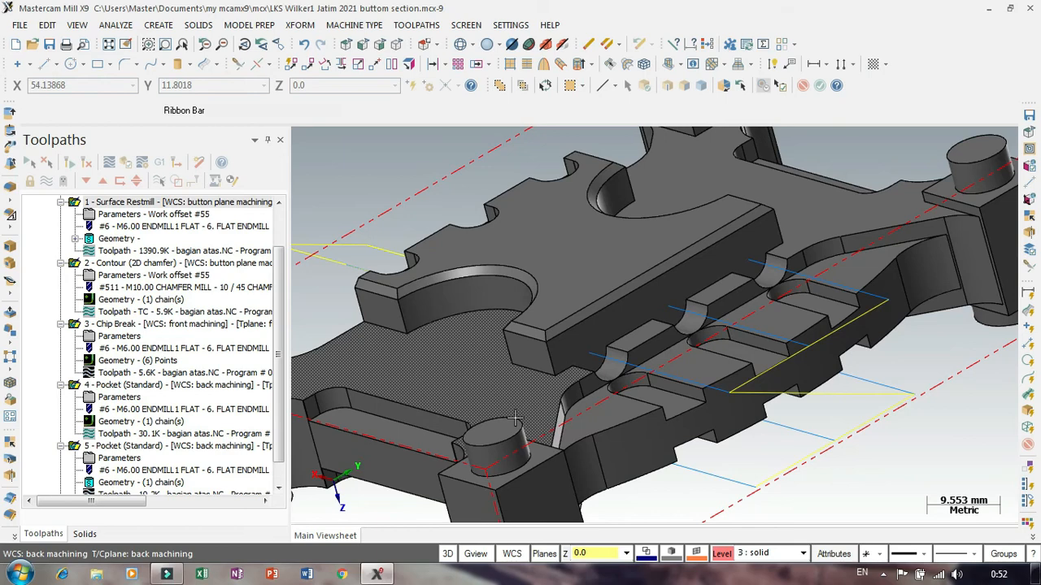
pyautogui.scroll(-5, 515, 419)
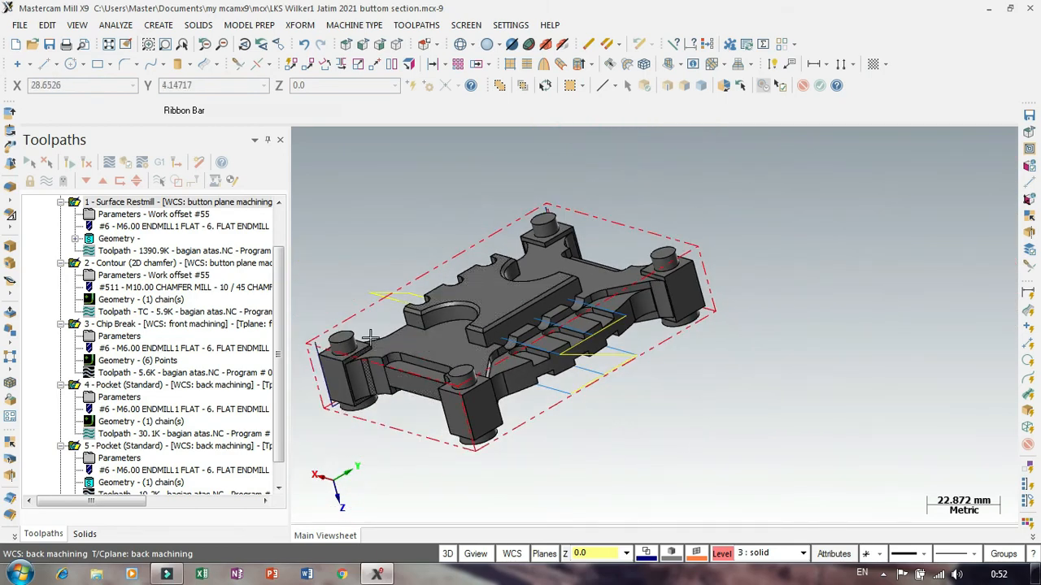
pyautogui.scroll(5, 484, 374)
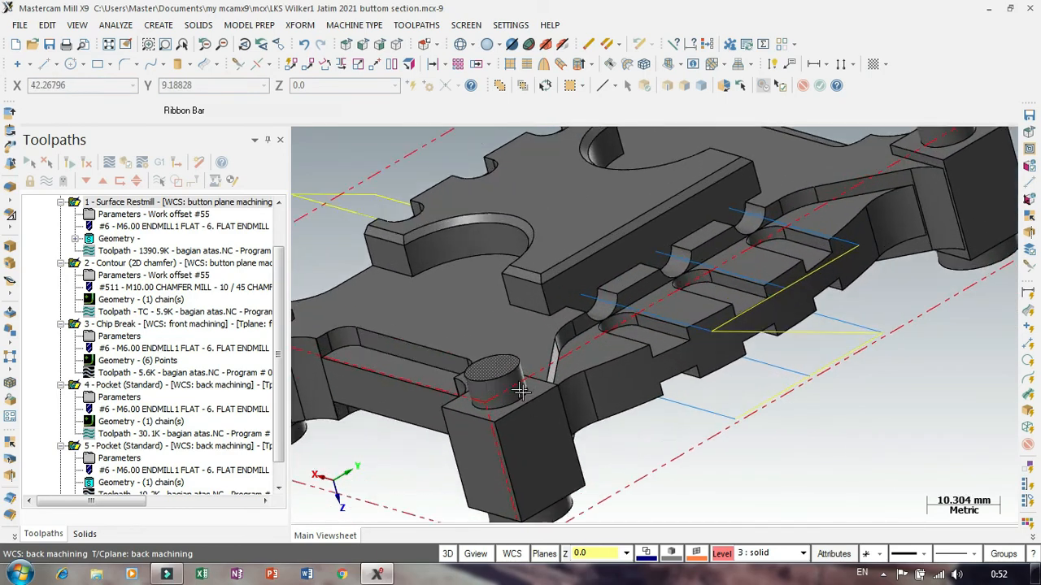